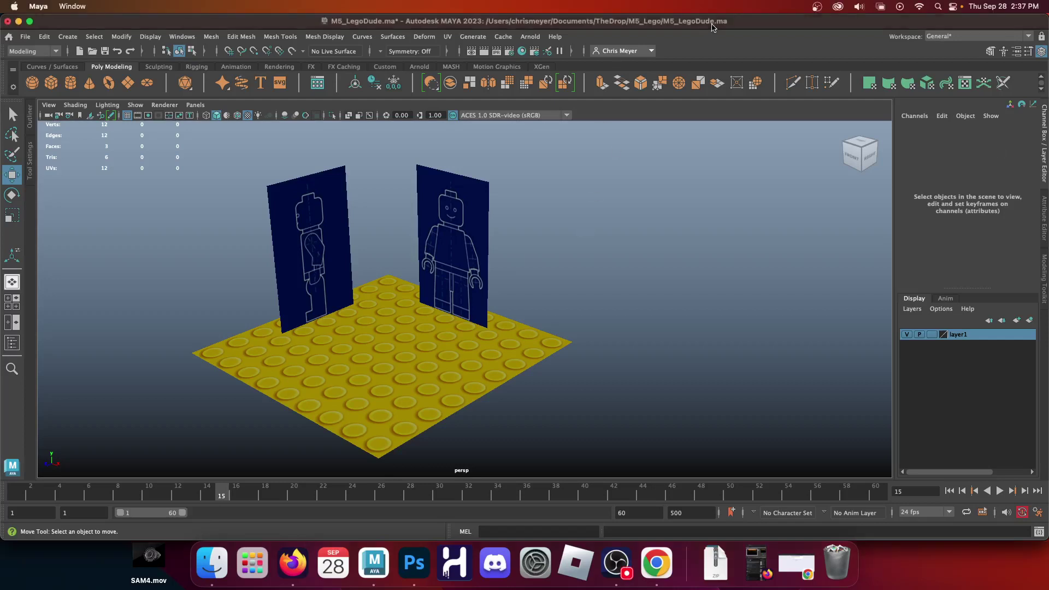
# Step: Set layer1 to Reference and confirm the blueprint planes and baseplate can't be selected
pyautogui.click(683, 105)
pyautogui.click(932, 335)
pyautogui.click(933, 334)
pyautogui.click(933, 334)
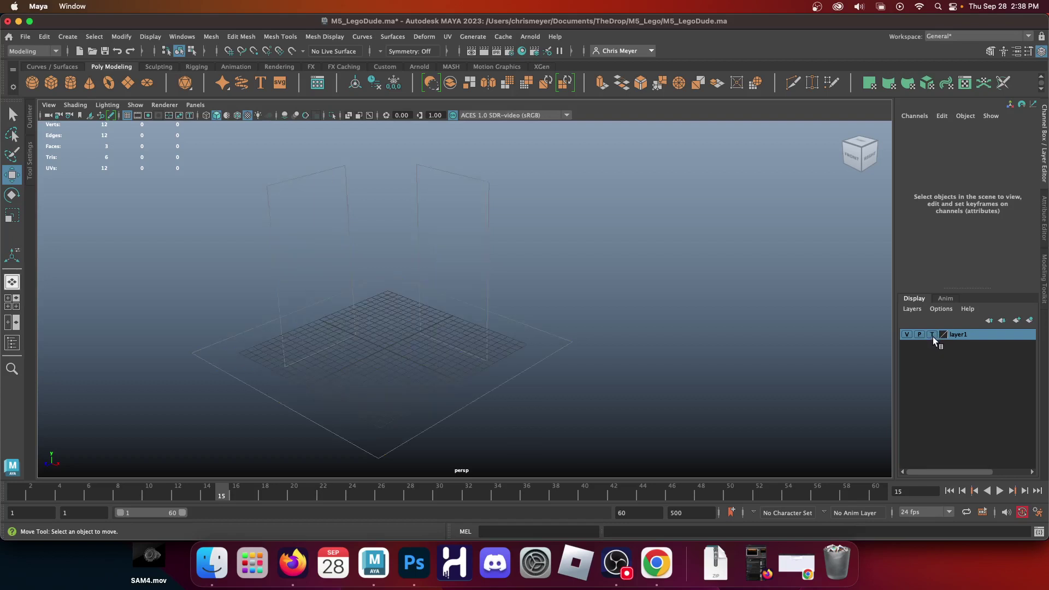
pyautogui.click(933, 334)
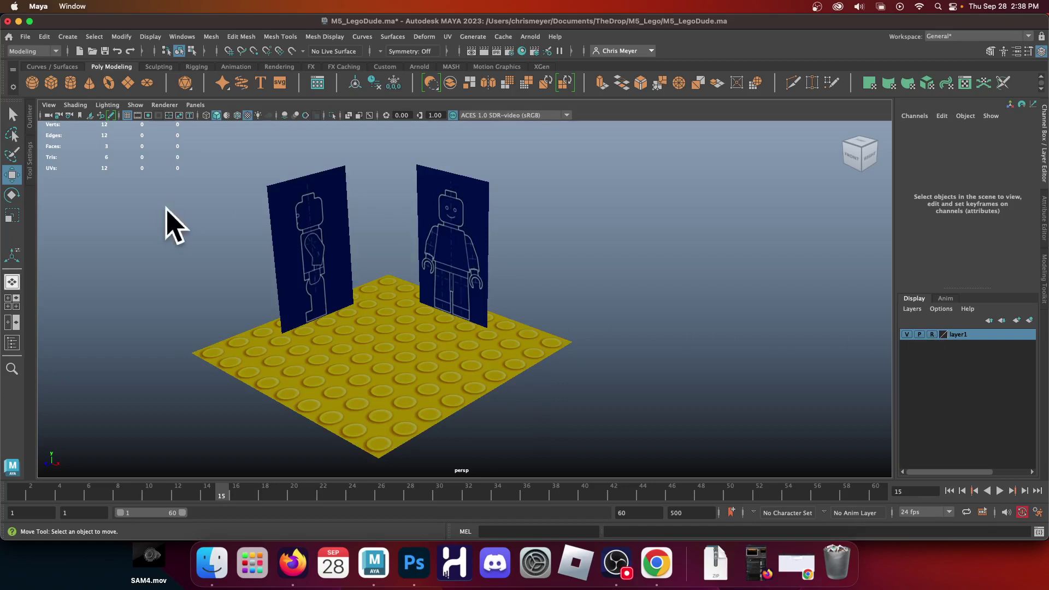
pyautogui.moveTo(174, 211); pyautogui.dragTo(694, 404)
pyautogui.moveTo(601, 253); pyautogui.dragTo(185, 423)
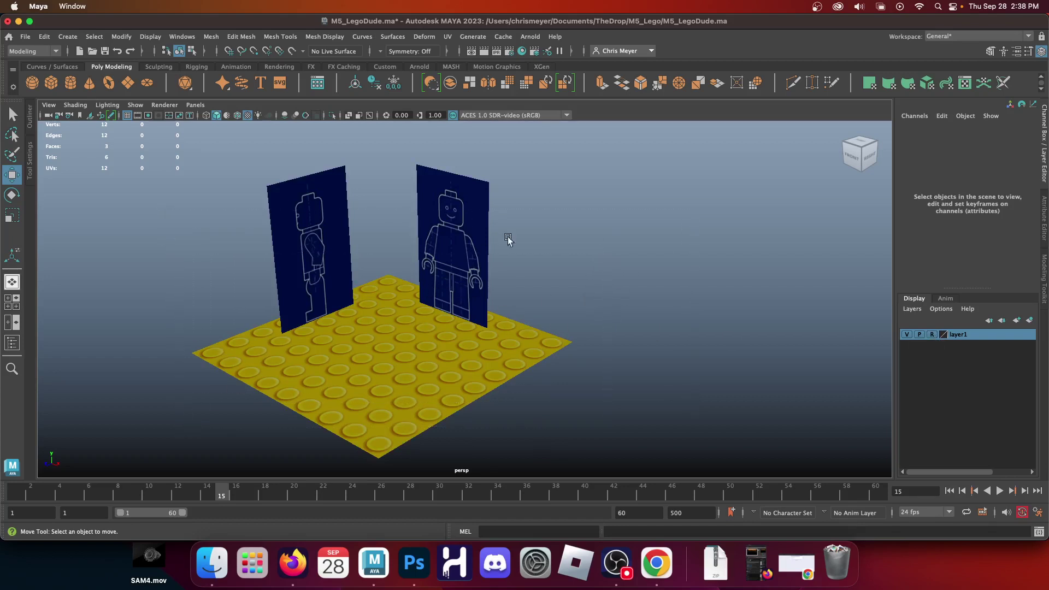
pyautogui.moveTo(546, 217); pyautogui.dragTo(169, 380)
pyautogui.moveTo(587, 217); pyautogui.dragTo(204, 381)
# Step: Return to frame 1 and bring up a Finder window
pyautogui.click(15, 492)
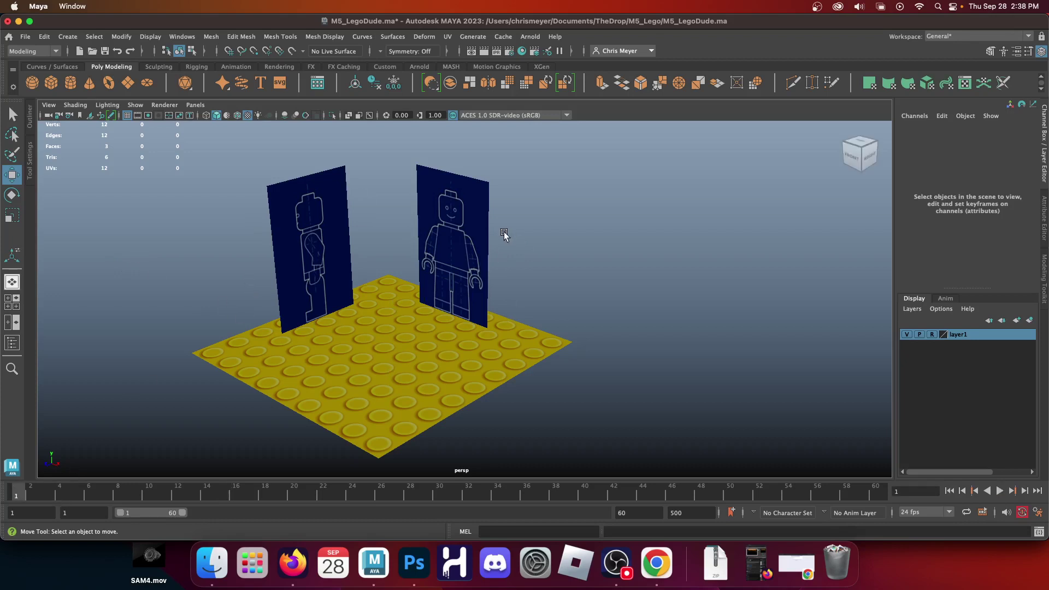
pyautogui.keyDown('alt'); pyautogui.moveTo(421, 387); pyautogui.dragTo(399, 347, button='middle'); pyautogui.keyUp('alt')
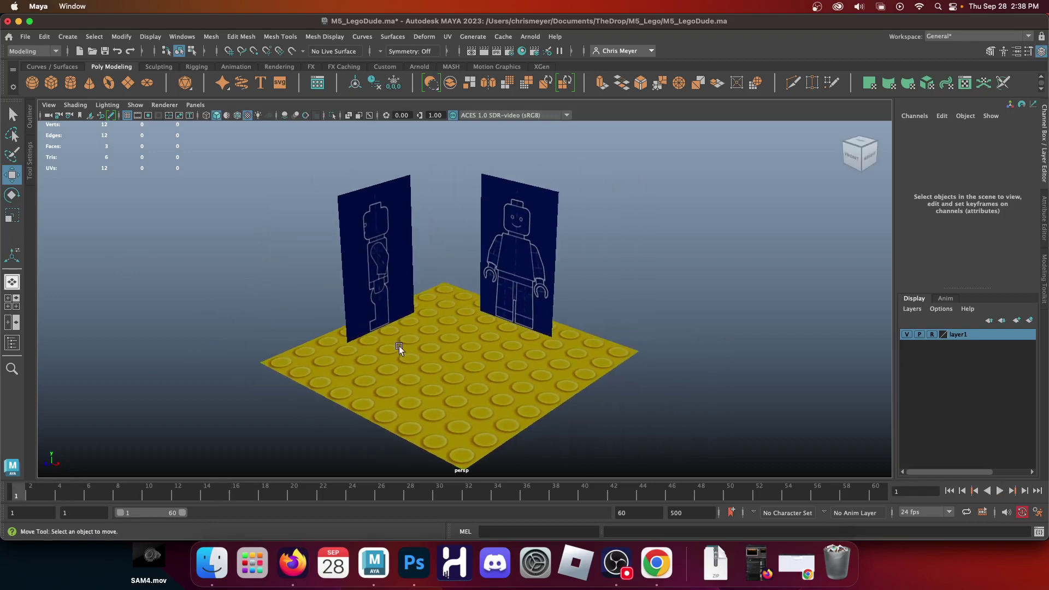
pyautogui.click(203, 572)
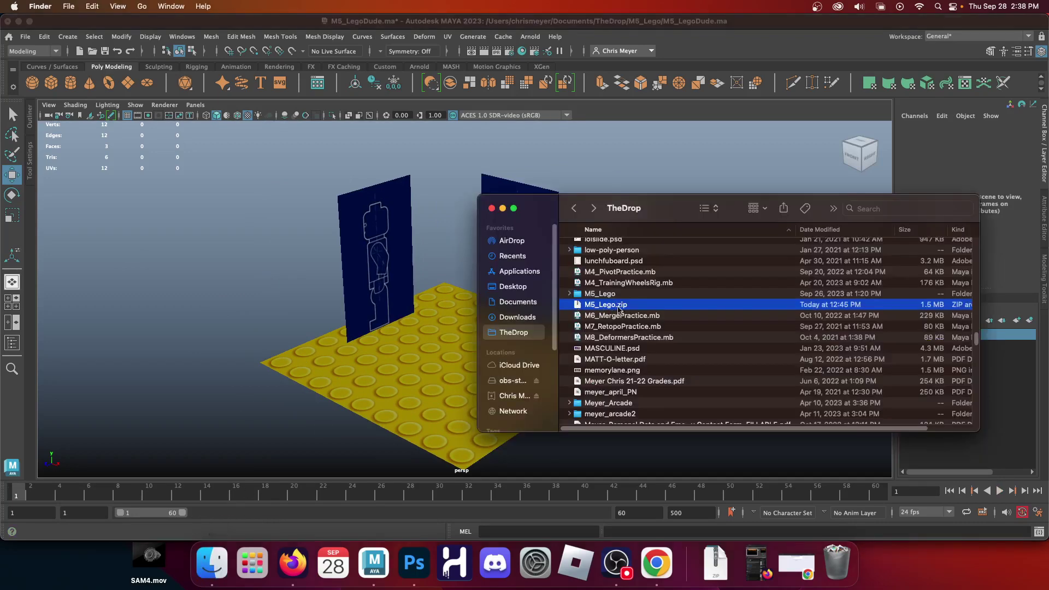
pyautogui.doubleClick(581, 295)
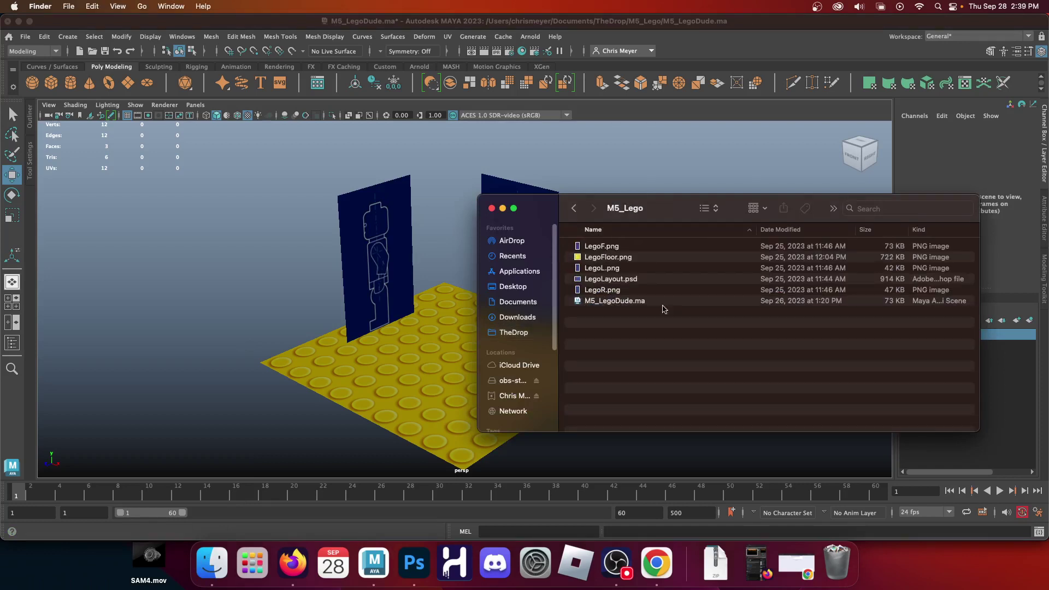
pyautogui.click(624, 301)
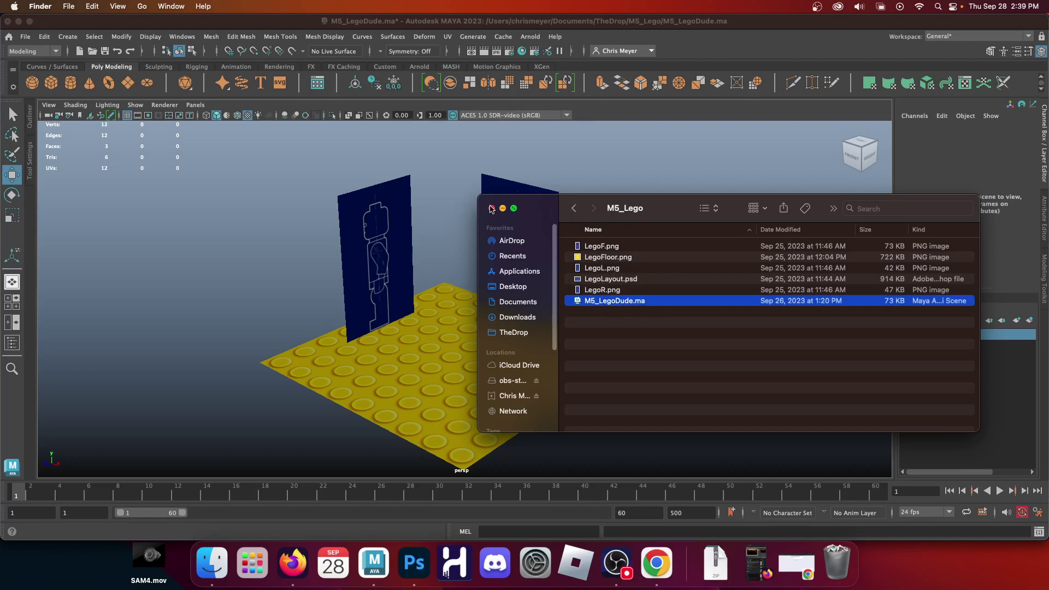
pyautogui.click(574, 208)
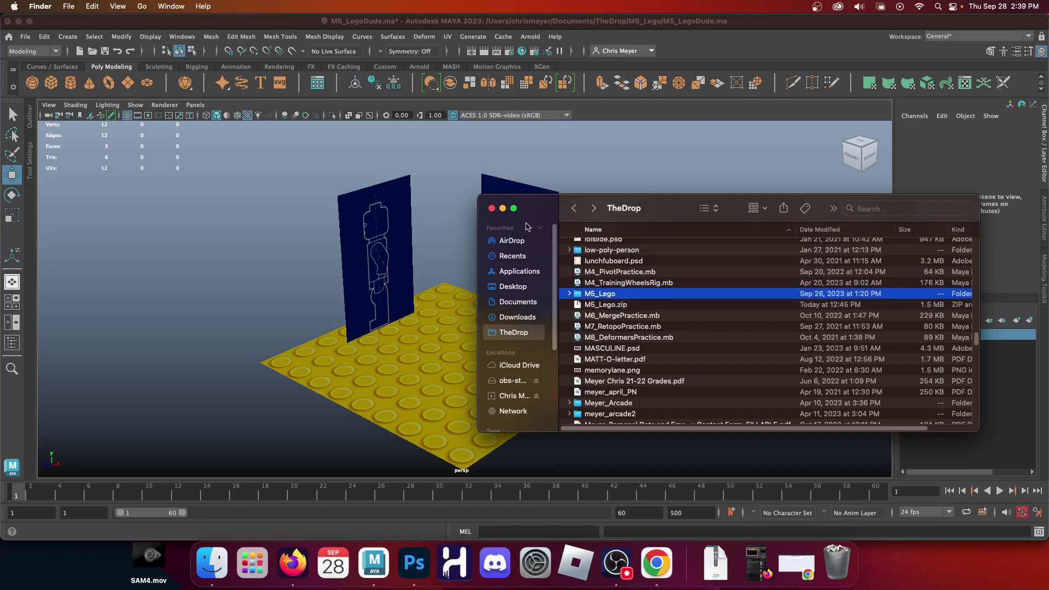
pyautogui.click(492, 208)
pyautogui.click(583, 180)
# Step: Dolly in and tumble the persp camera to a close, level, front-on view of both blueprint planes
pyautogui.scroll(5, 454, 305)
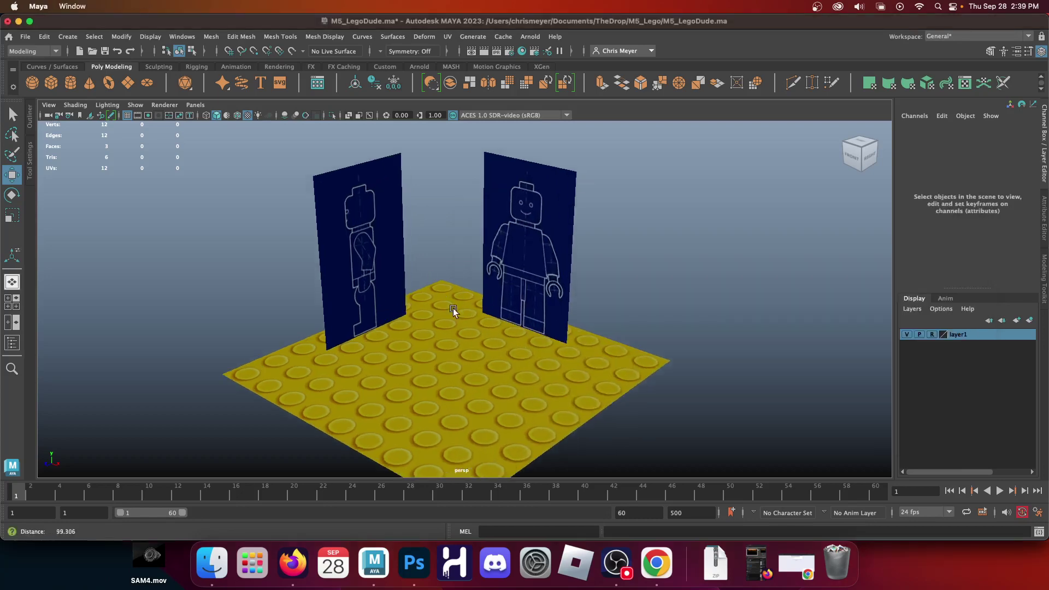
pyautogui.keyDown('alt'); pyautogui.moveTo(485, 338); pyautogui.dragTo(462, 313); pyautogui.keyUp('alt')
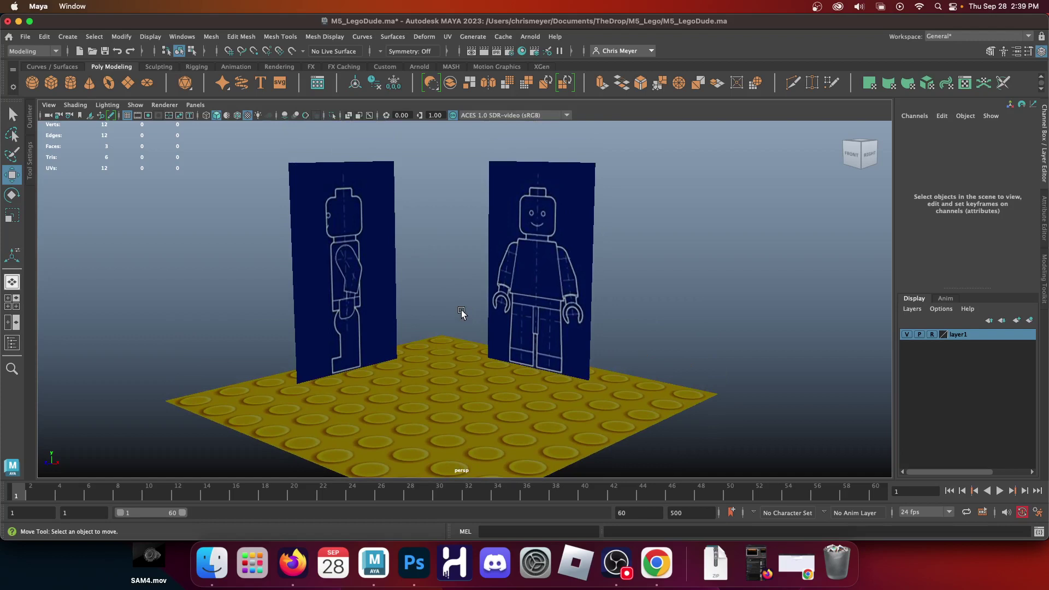
pyautogui.scroll(4, 432, 293)
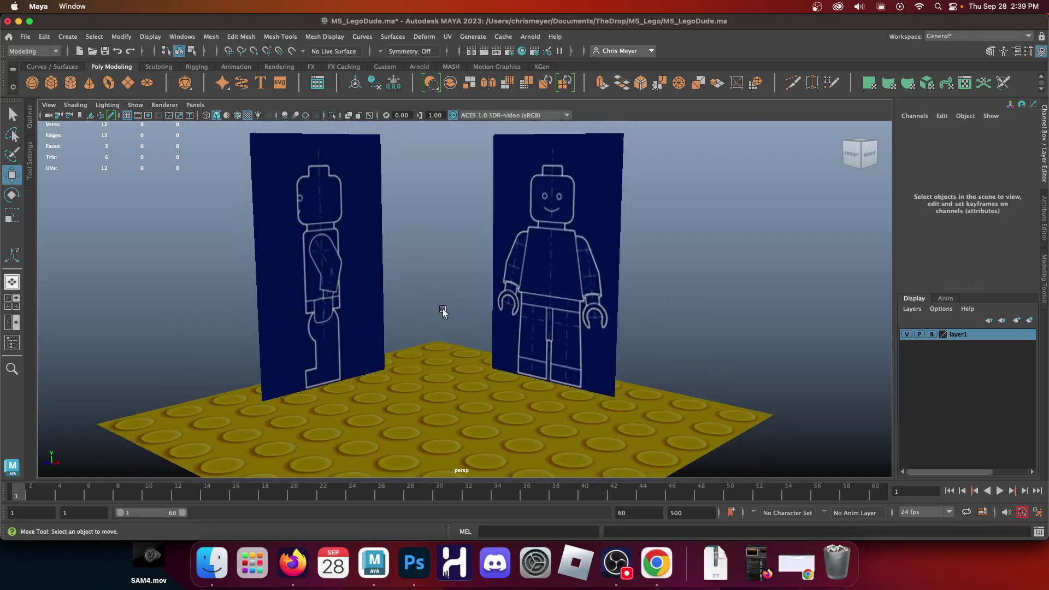
pyautogui.keyDown('alt'); pyautogui.moveTo(443, 312); pyautogui.dragTo(442, 323); pyautogui.keyUp('alt')
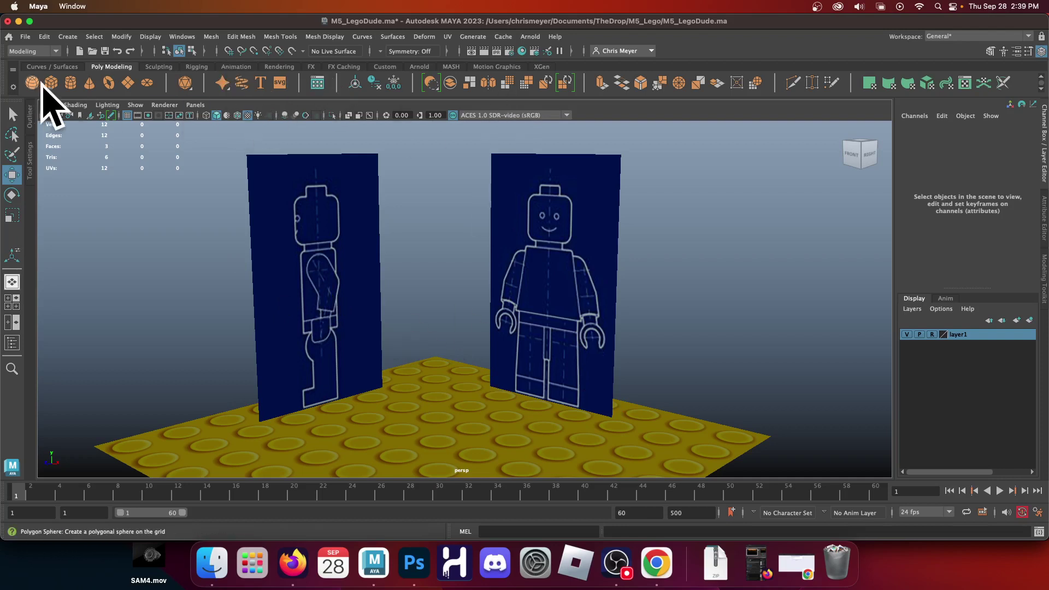
# Step: Create a polygon cylinder, raise it to Translate Y 9.508, and set Rotate Z to 90
pyautogui.click(69, 84)
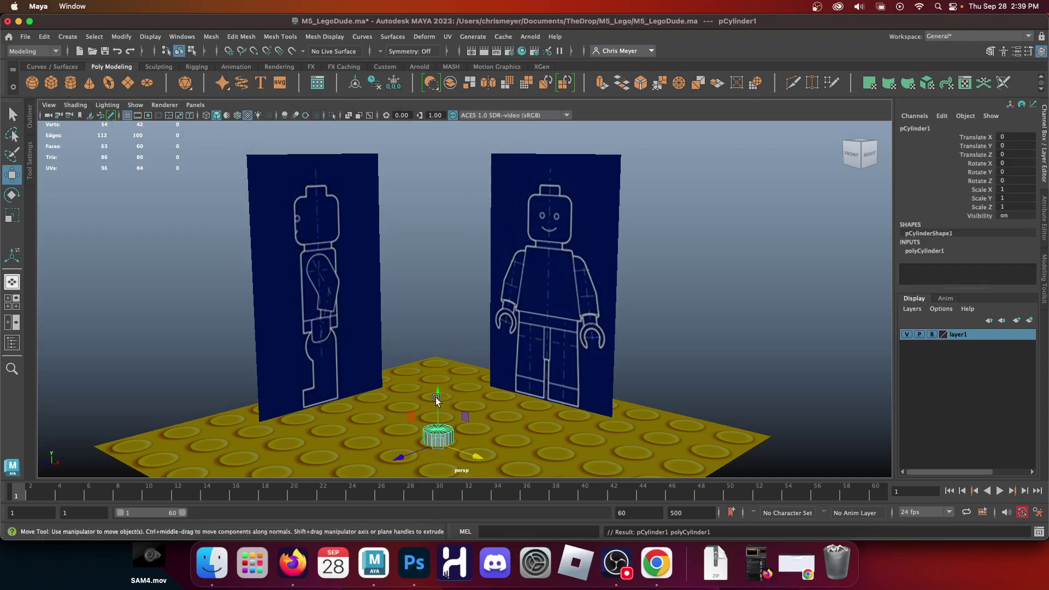
pyautogui.moveTo(431, 381); pyautogui.dragTo(432, 247)
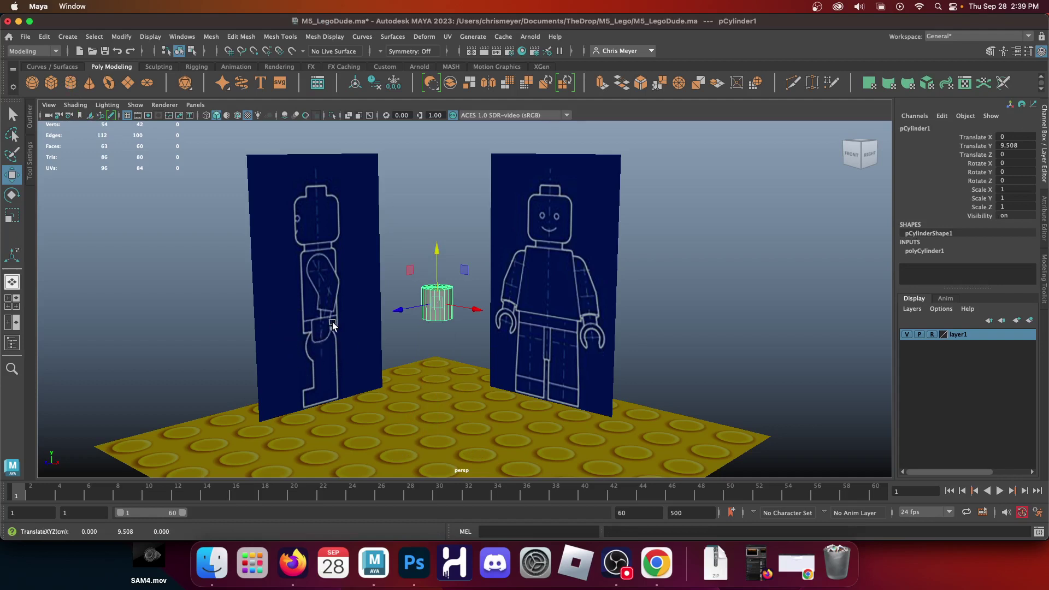
pyautogui.press('e')
pyautogui.moveTo(457, 266); pyautogui.dragTo(478, 282)
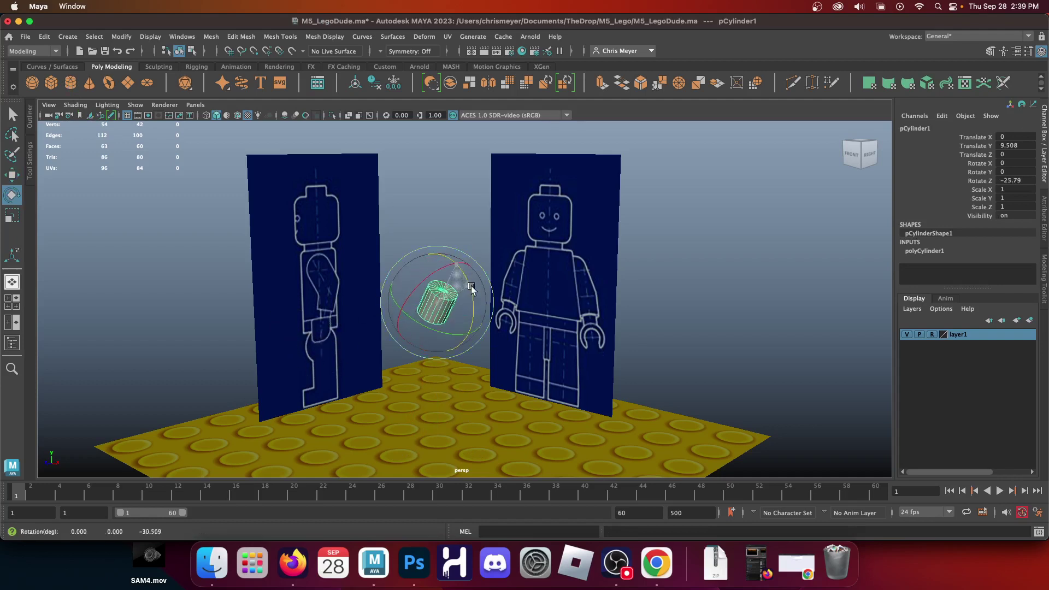
pyautogui.doubleClick(1017, 181)
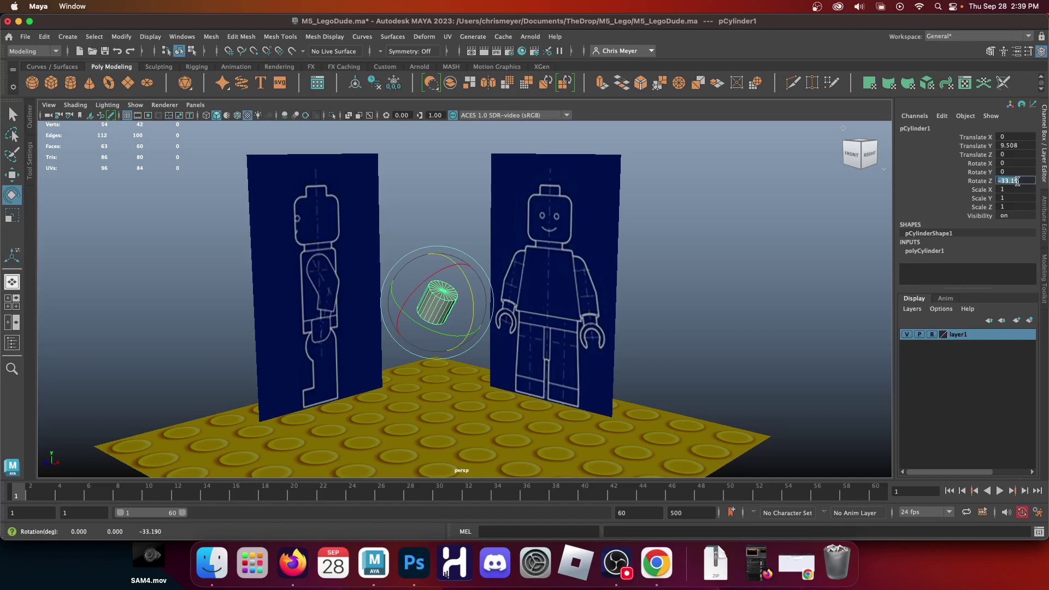
pyautogui.write('90')
pyautogui.press('Return')
pyautogui.click(650, 320)
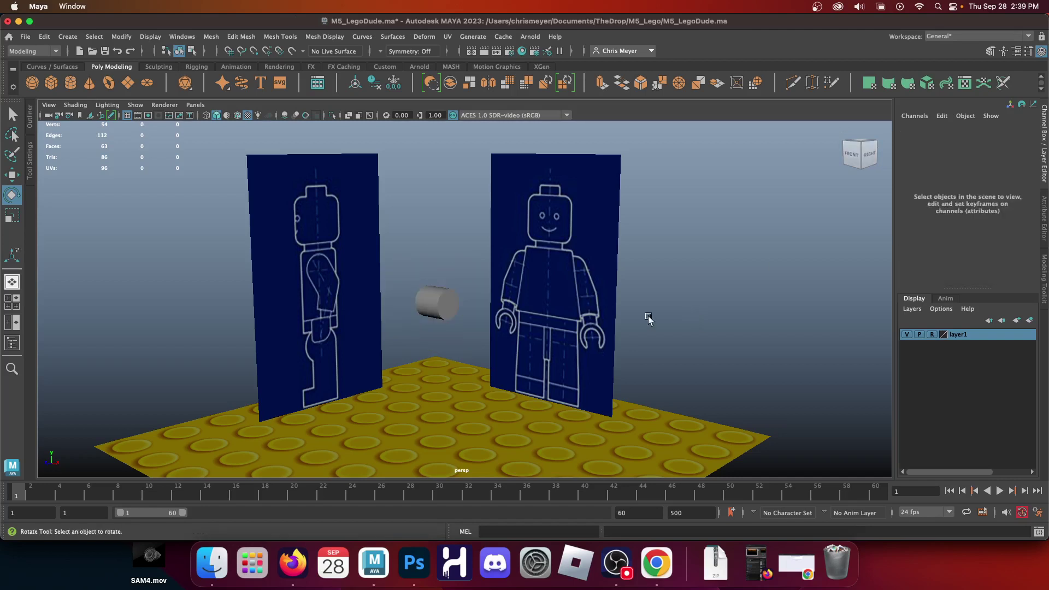
pyautogui.click(451, 315)
pyautogui.press('r')
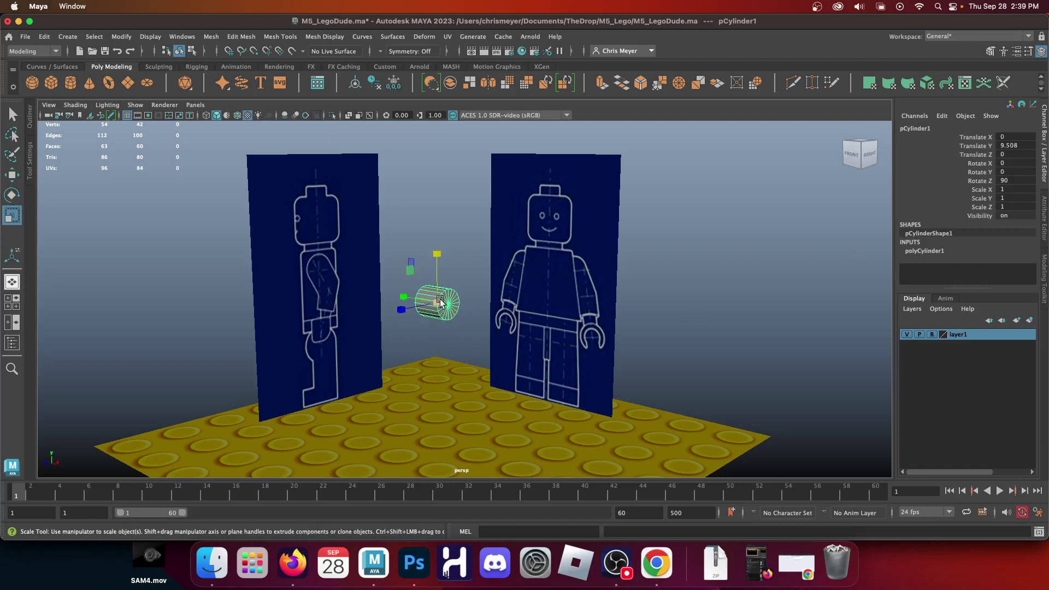
# Step: In the side view, lower the cylinder toward the hip joint and scale it uniformly to 1.411
pyautogui.press('space')
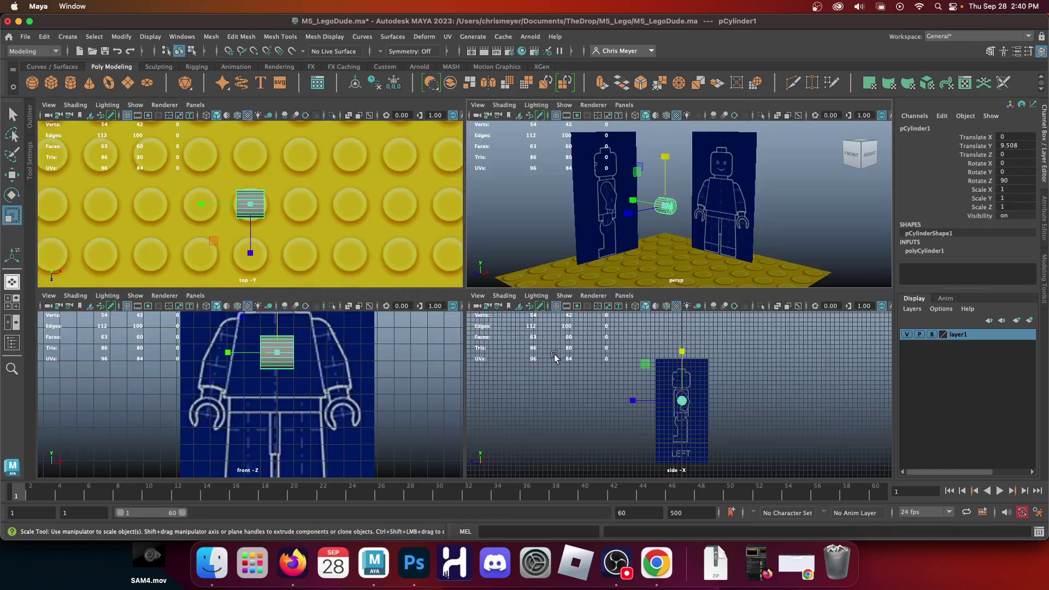
pyautogui.press('space')
pyautogui.press('space')
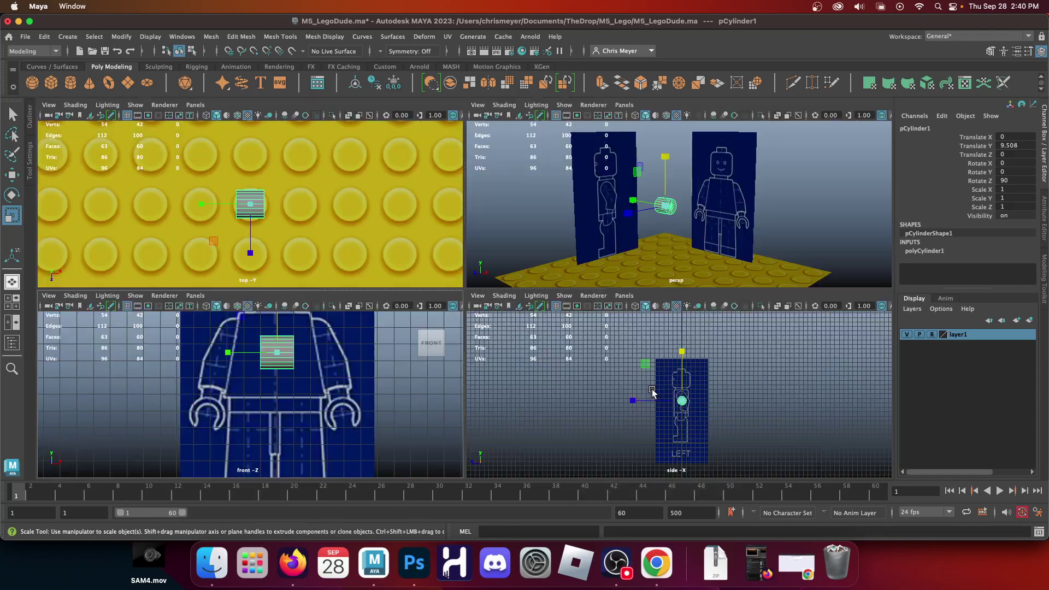
pyautogui.press('space')
pyautogui.scroll(6, 539, 355)
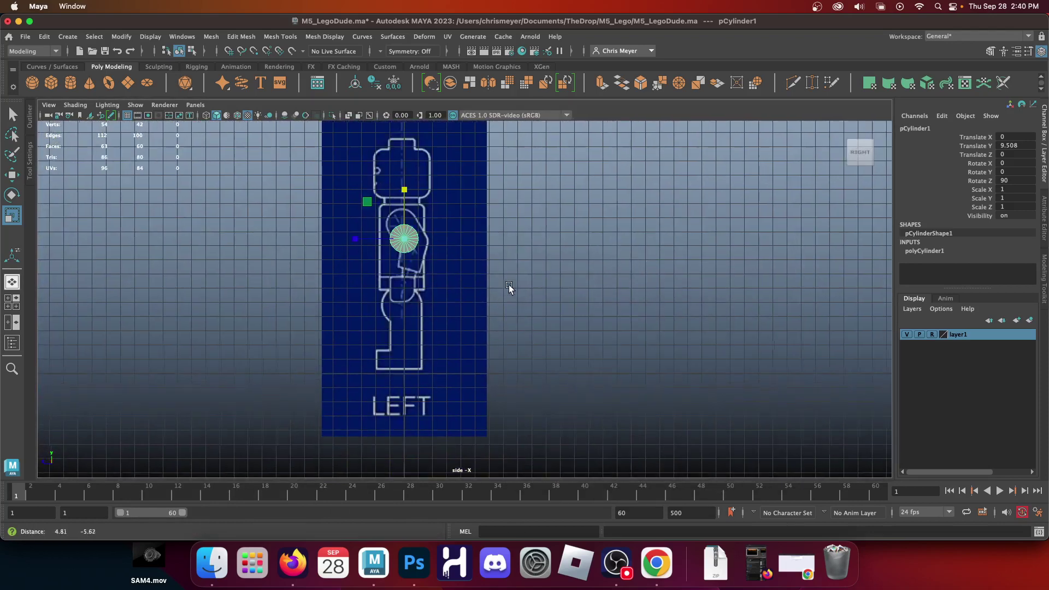
pyautogui.scroll(2, 536, 311)
pyautogui.press('w')
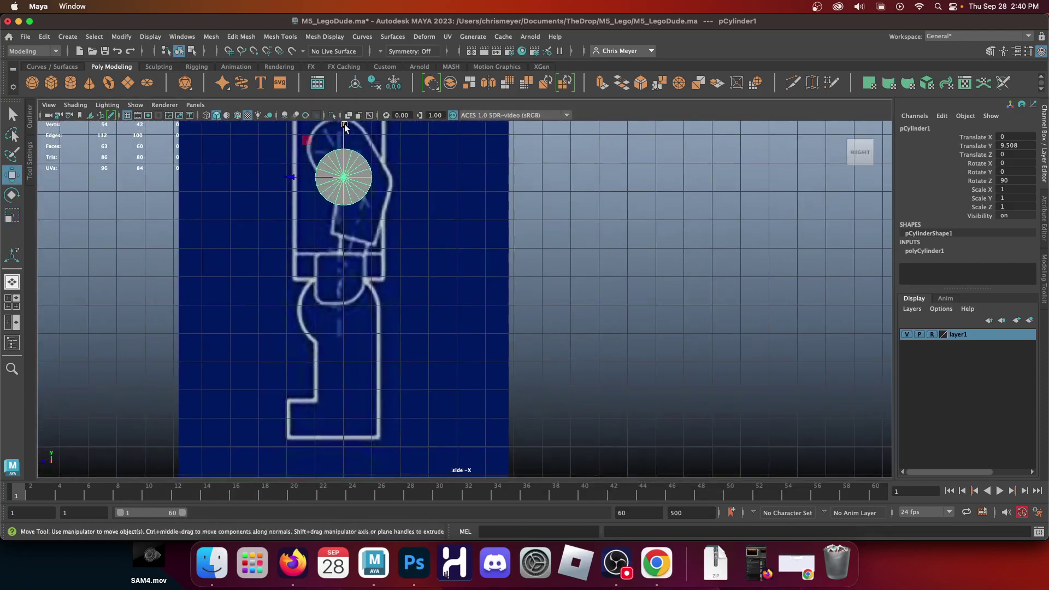
pyautogui.moveTo(339, 131); pyautogui.dragTo(345, 262)
pyautogui.press('r')
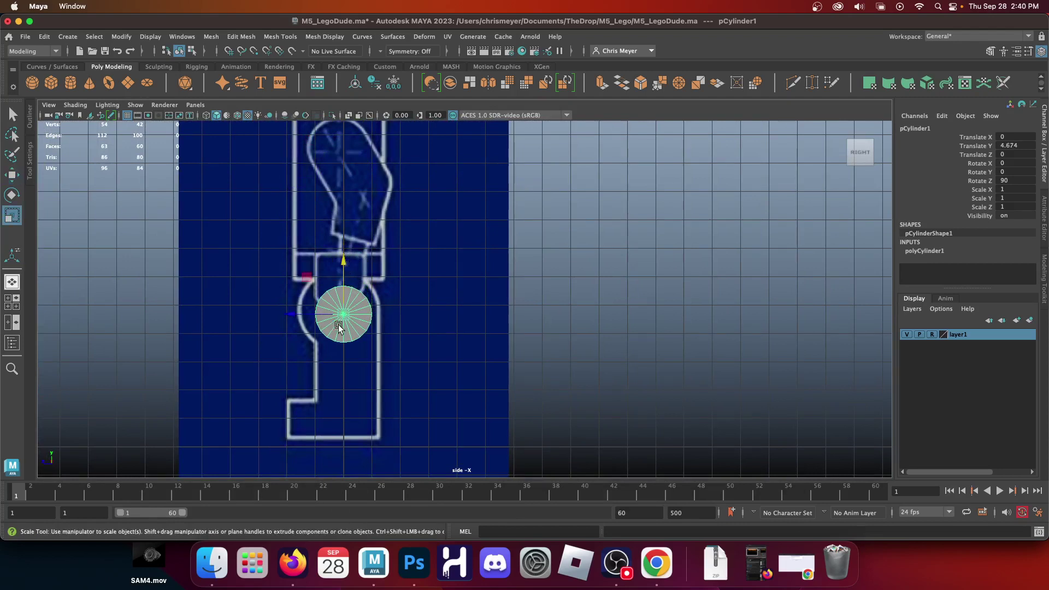
pyautogui.moveTo(344, 314); pyautogui.dragTo(307, 299)
# Step: Nudge the cylinder to Translate Y 4.809, Z 0.154 over the hip circle, then enter vertex mode
pyautogui.press('w')
pyautogui.press('r')
pyautogui.press('w')
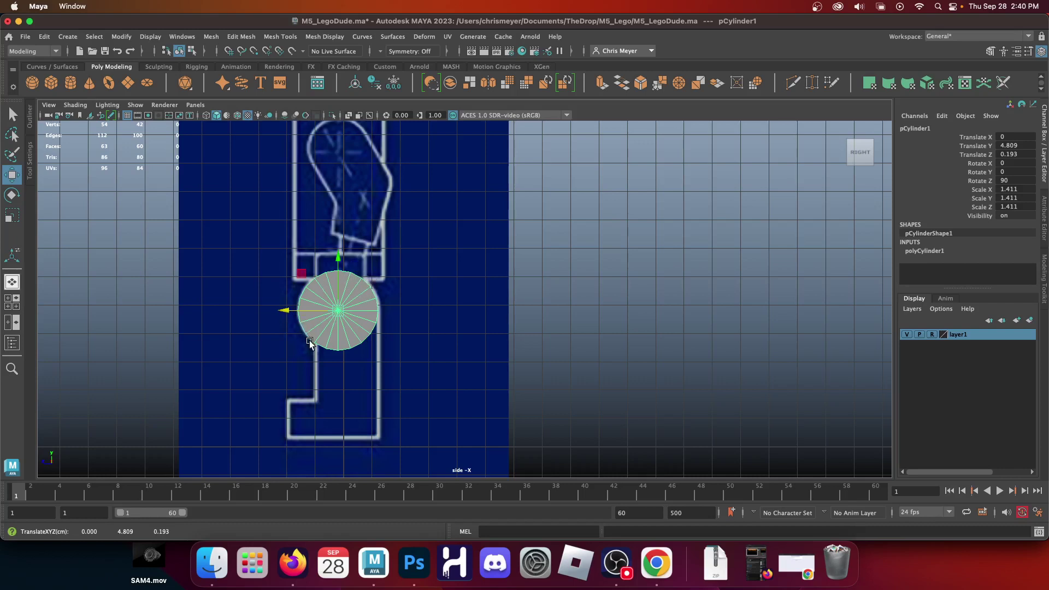
pyautogui.moveTo(299, 310); pyautogui.dragTo(303, 311)
pyautogui.moveTo(342, 265); pyautogui.dragTo(323, 197, button='right')
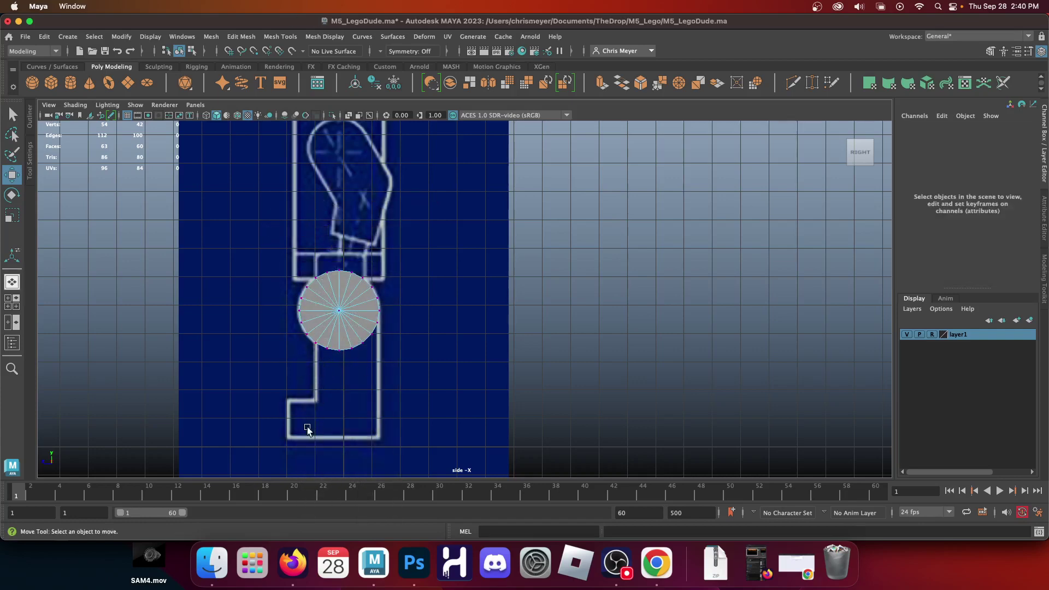
# Step: Select five lower-right cap vertices and merge them with Merge to Center
pyautogui.scroll(5, 324, 364)
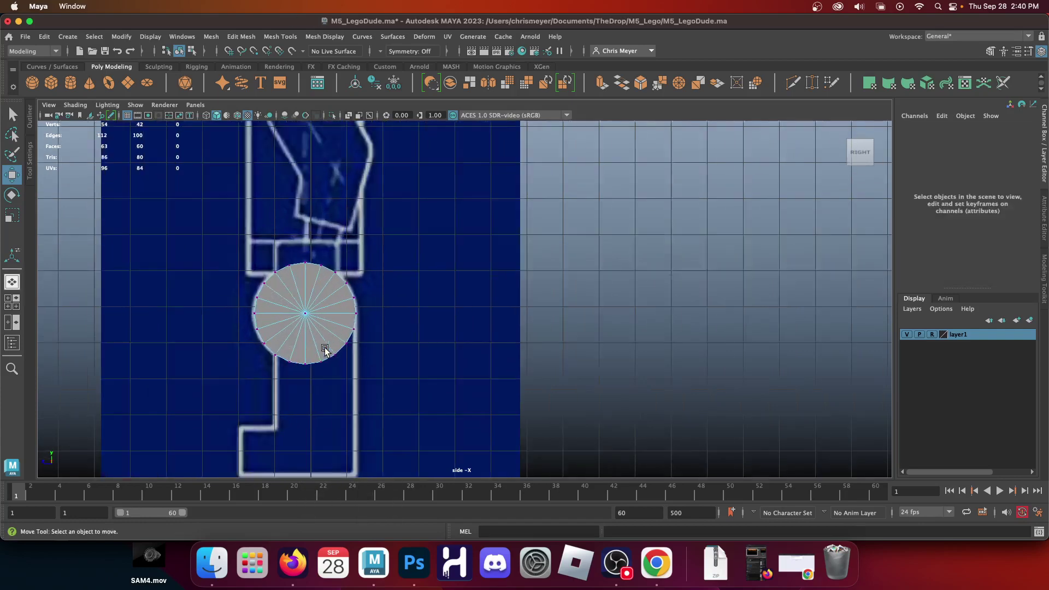
pyautogui.keyDown('alt'); pyautogui.moveTo(289, 380); pyautogui.dragTo(609, 290, button='middle'); pyautogui.keyUp('alt')
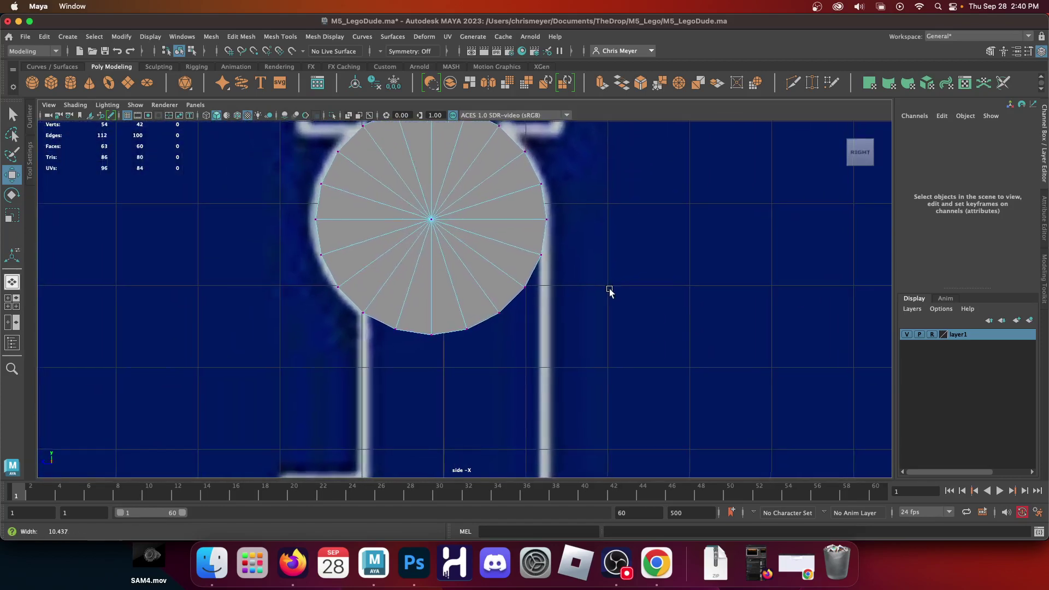
pyautogui.click(541, 254)
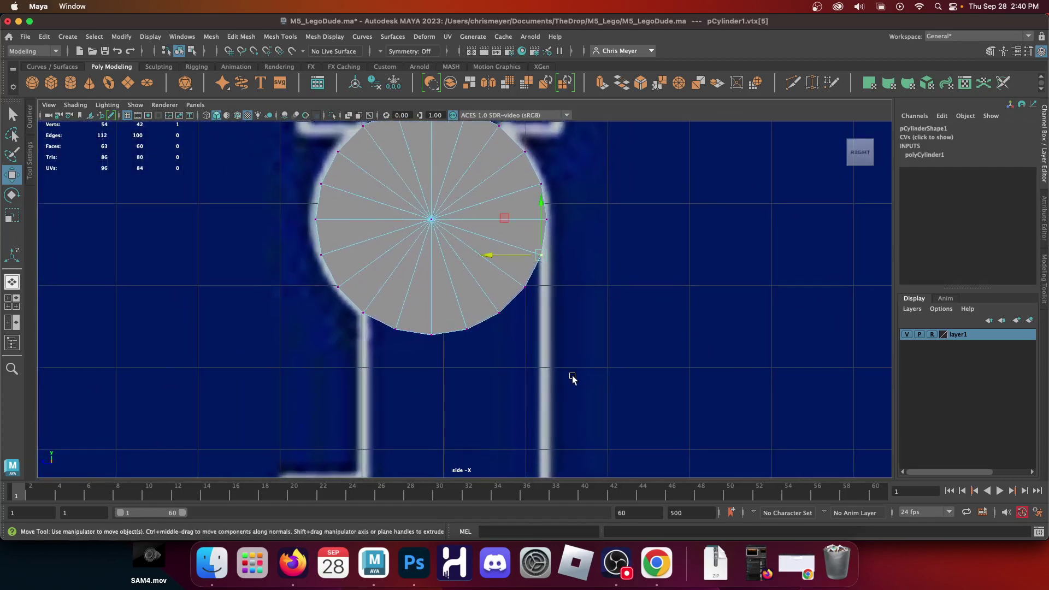
pyautogui.click(637, 324)
pyautogui.click(541, 255)
pyautogui.click(605, 293)
pyautogui.moveTo(585, 241); pyautogui.dragTo(499, 270)
pyautogui.click(622, 307)
pyautogui.click(542, 254)
pyautogui.keyDown('shift'); pyautogui.click(525, 287); pyautogui.keyUp('shift')
pyautogui.keyDown('shift'); pyautogui.click(499, 313); pyautogui.keyUp('shift')
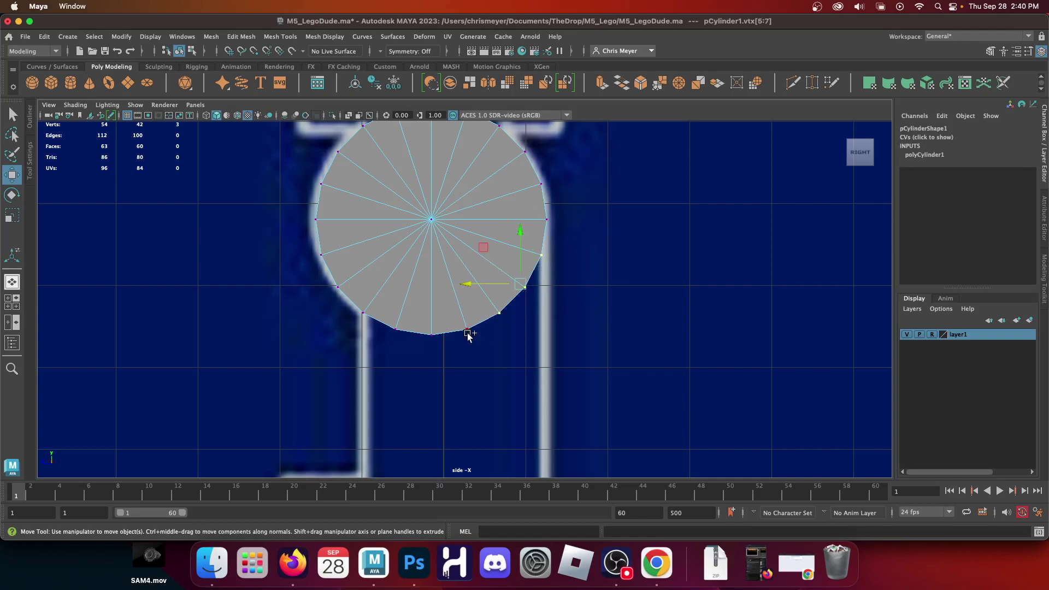
pyautogui.keyDown('shift'); pyautogui.click(468, 330); pyautogui.keyUp('shift')
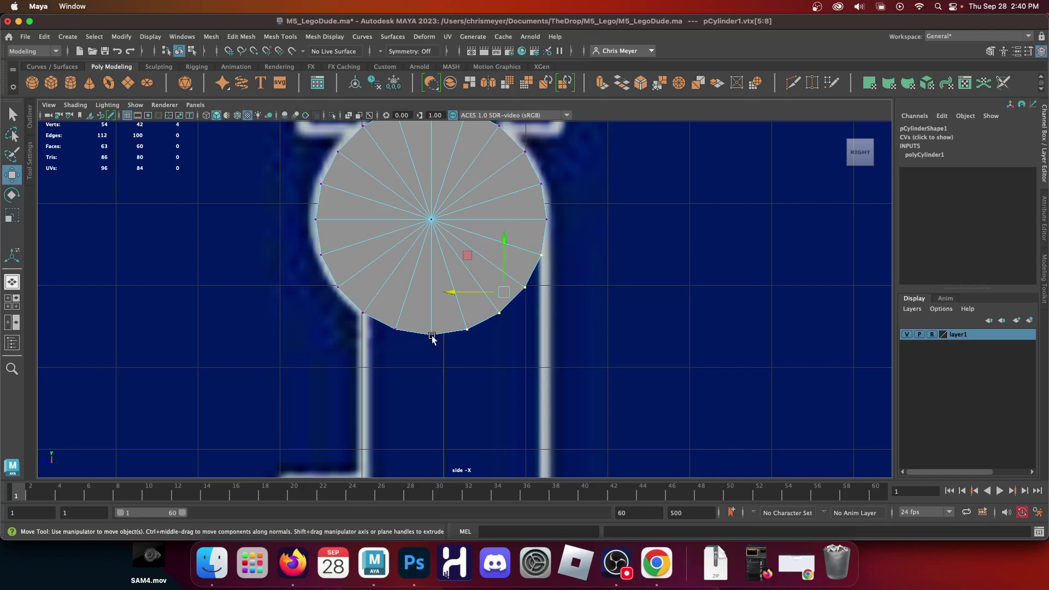
pyautogui.keyDown('shift'); pyautogui.click(396, 329); pyautogui.keyUp('shift')
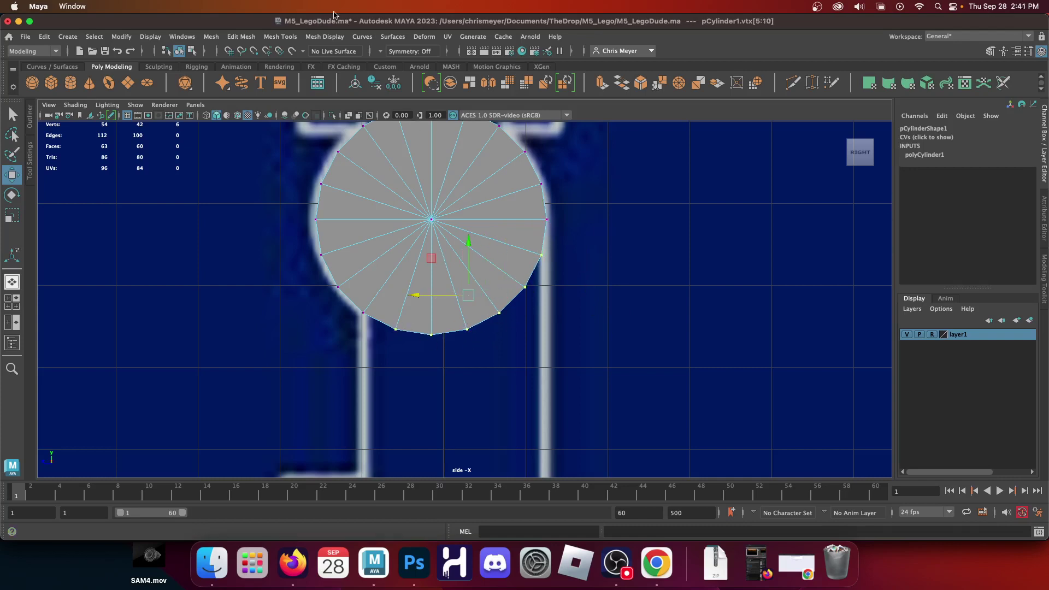
pyautogui.click(241, 37)
pyautogui.click(304, 166)
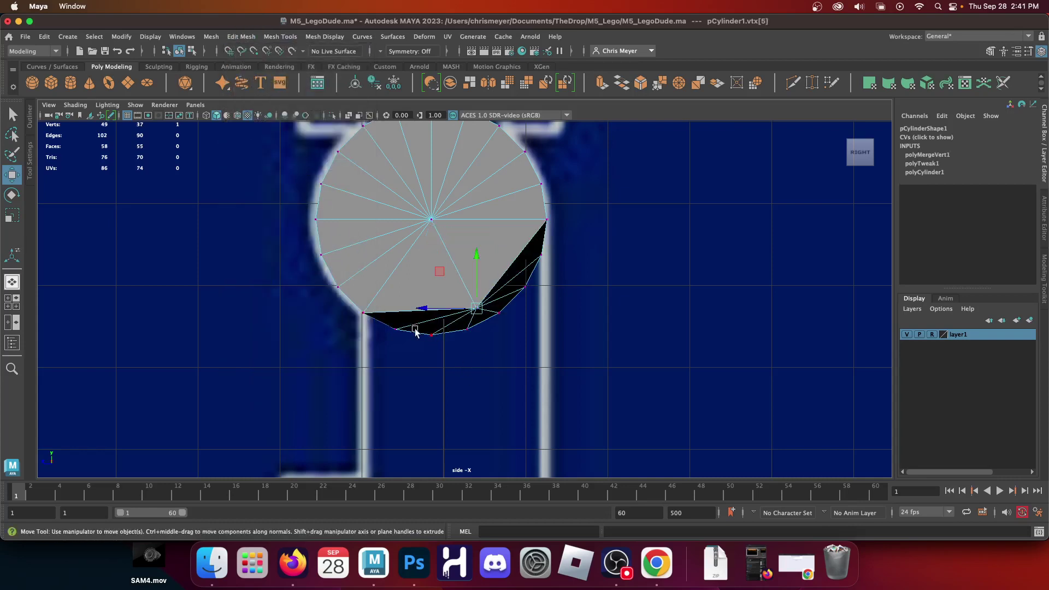
# Step: Select six lower-edge vertices and merge them into a single vertex
pyautogui.click(542, 255)
pyautogui.keyDown('shift'); pyautogui.click(526, 287); pyautogui.keyUp('shift')
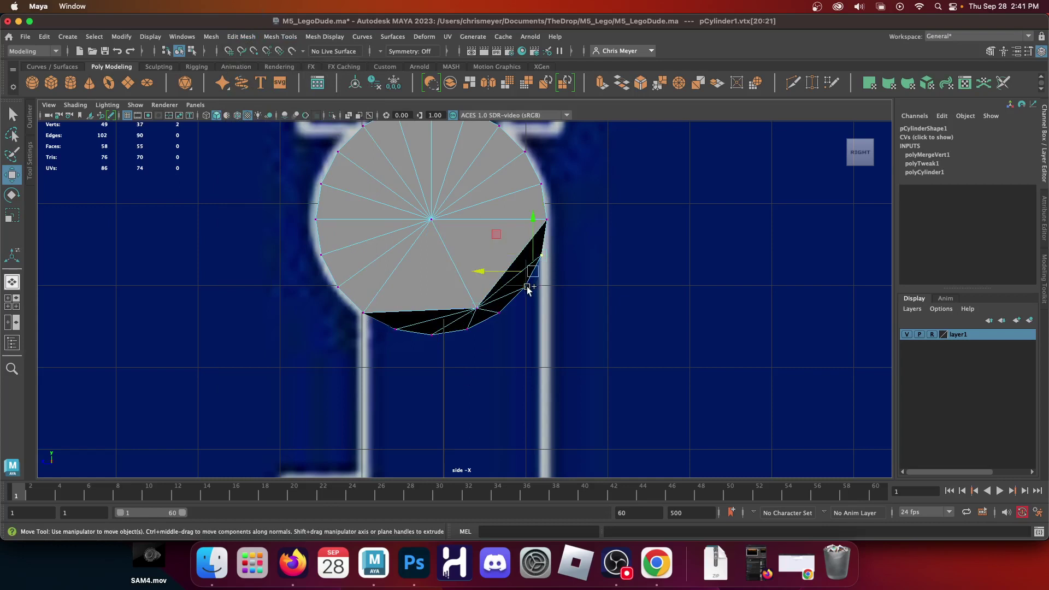
pyautogui.keyDown('shift'); pyautogui.click(499, 313); pyautogui.keyUp('shift')
pyautogui.keyDown('shift'); pyautogui.click(467, 329); pyautogui.keyUp('shift')
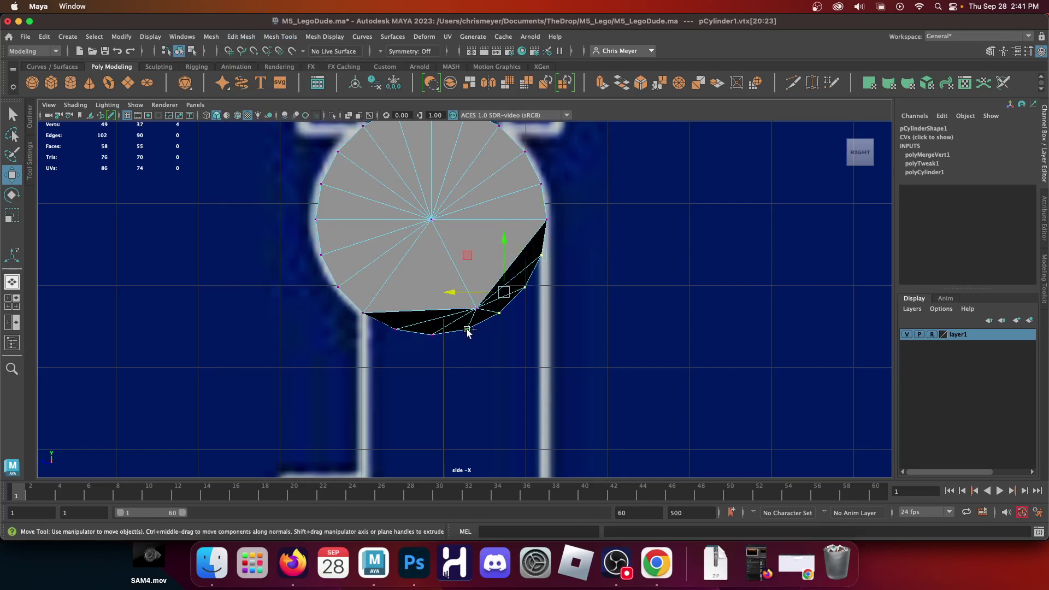
pyautogui.keyDown('shift'); pyautogui.click(432, 334); pyautogui.keyUp('shift')
pyautogui.keyDown('shift'); pyautogui.click(396, 329); pyautogui.keyUp('shift')
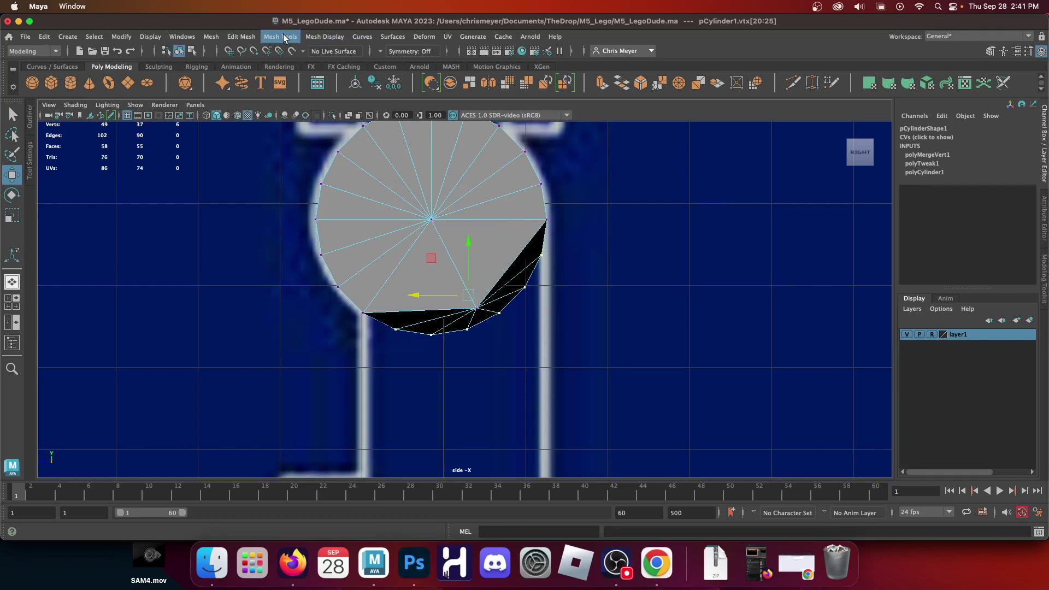
pyautogui.click(241, 37)
pyautogui.click(258, 159)
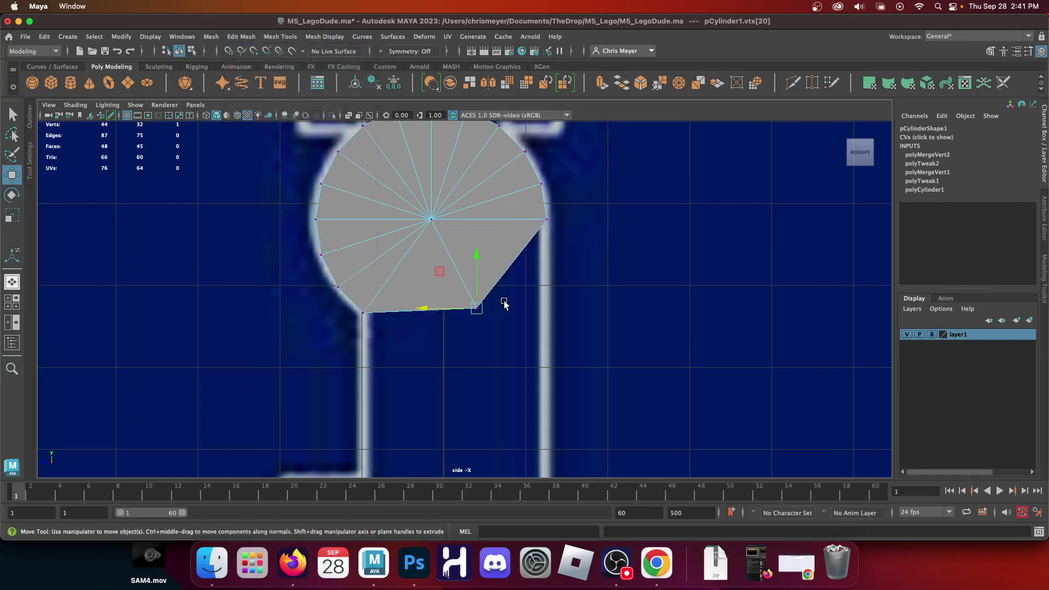
# Step: Move the merged vertex right and slightly down to square the corner on the hip outline
pyautogui.click(518, 340)
pyautogui.moveTo(520, 372); pyautogui.dragTo(427, 257)
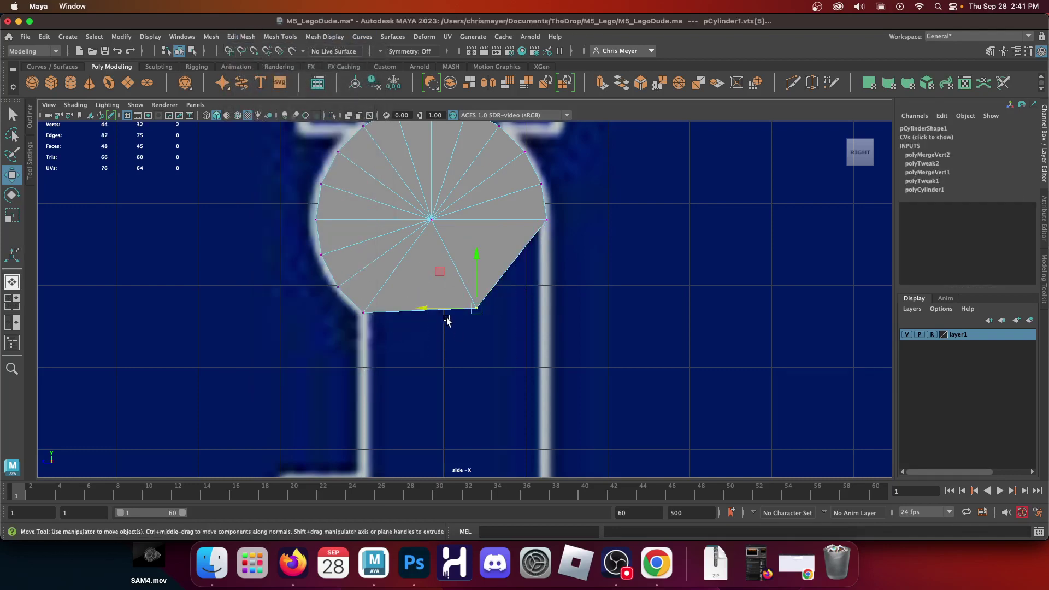
pyautogui.moveTo(420, 306); pyautogui.dragTo(496, 326)
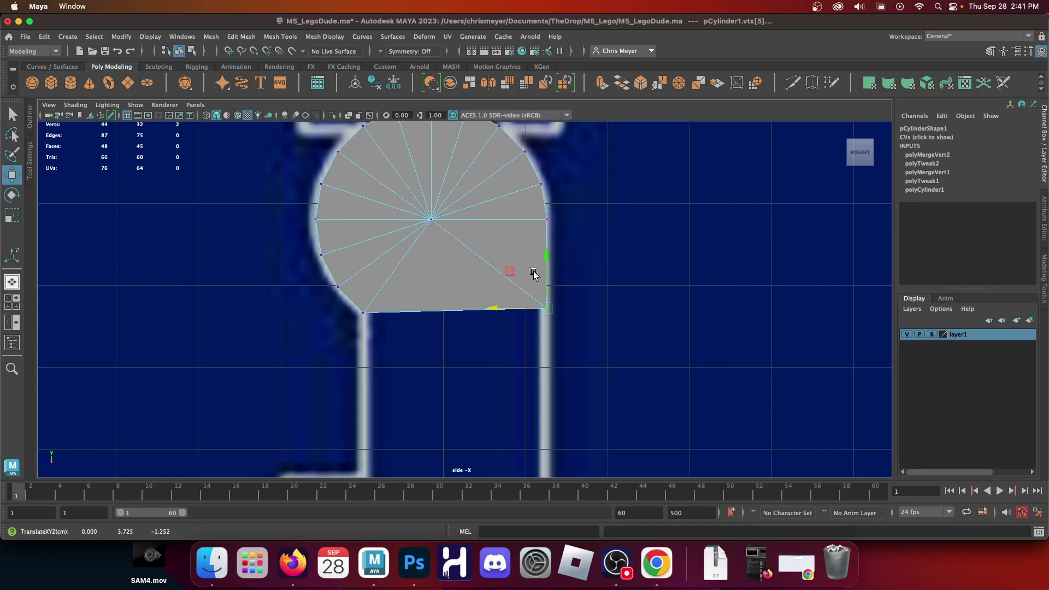
pyautogui.moveTo(548, 252); pyautogui.dragTo(546, 257)
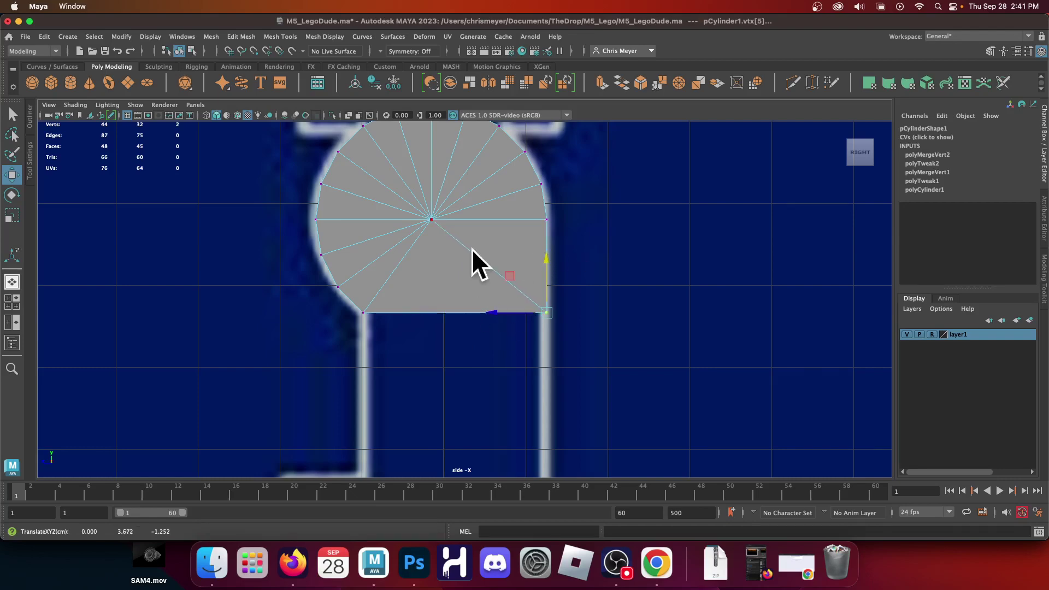
pyautogui.press('space')
pyautogui.press('space')
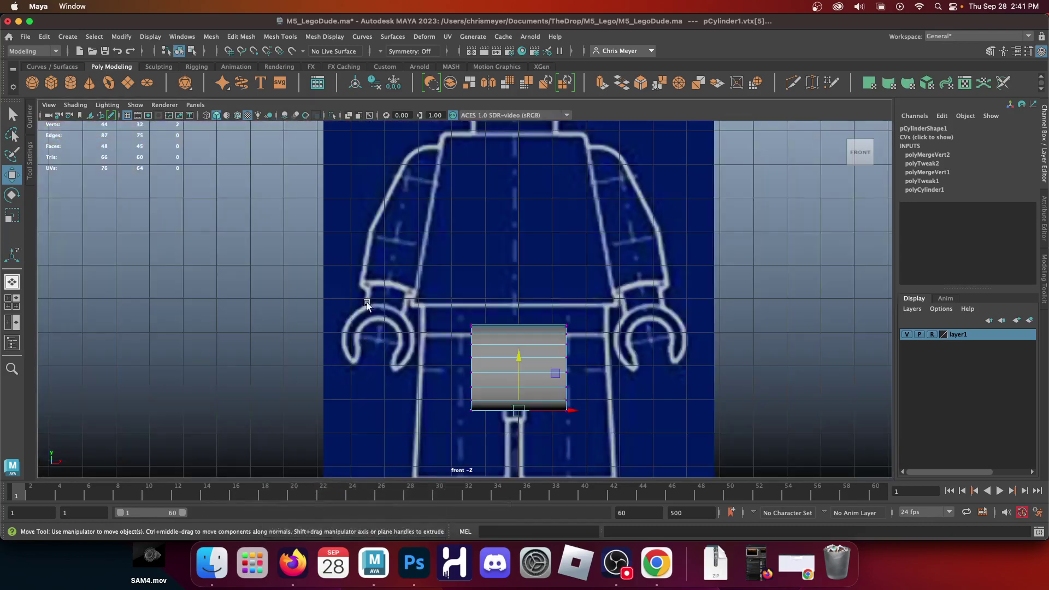
# Step: Narrow the cylinder to Scale Y 1.22 and shift it over the right leg in the front view
pyautogui.scroll(3, 366, 303)
pyautogui.moveTo(522, 214); pyautogui.dragTo(576, 200, button='right')
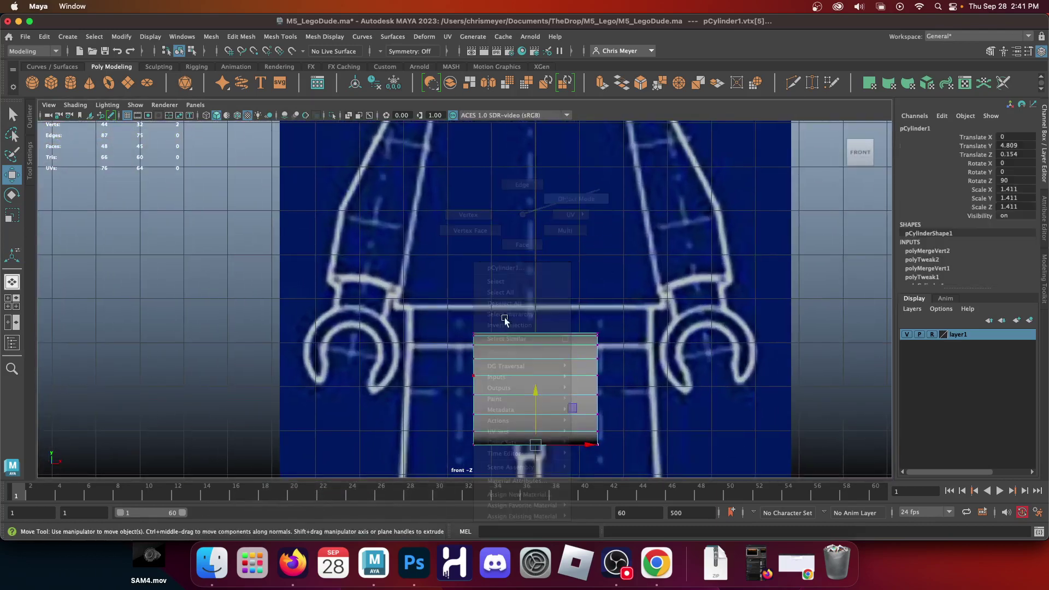
pyautogui.press('r')
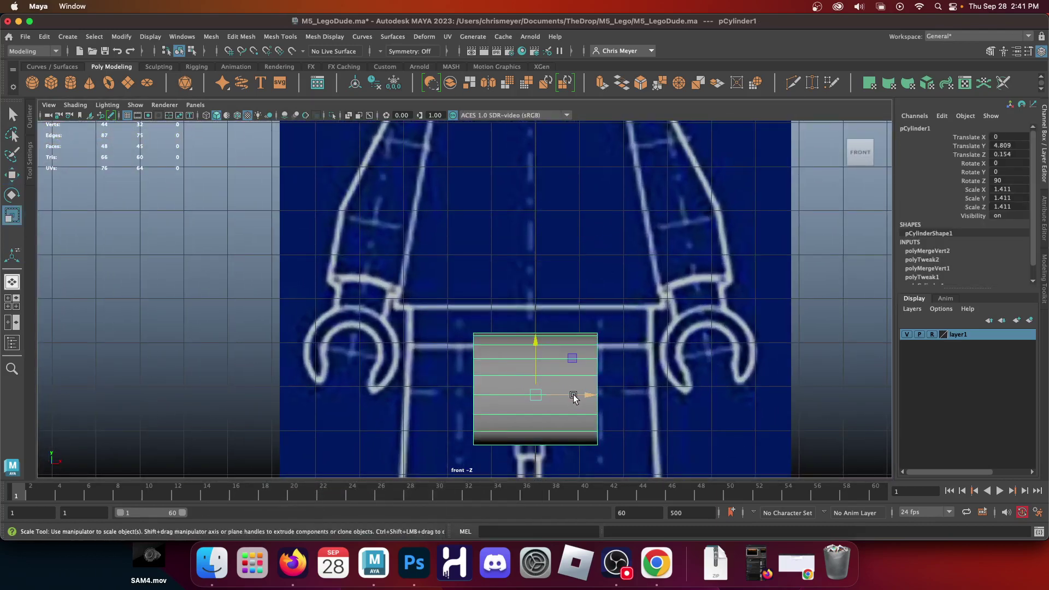
pyautogui.moveTo(486, 394); pyautogui.dragTo(616, 399)
pyautogui.press('w')
pyautogui.press('r')
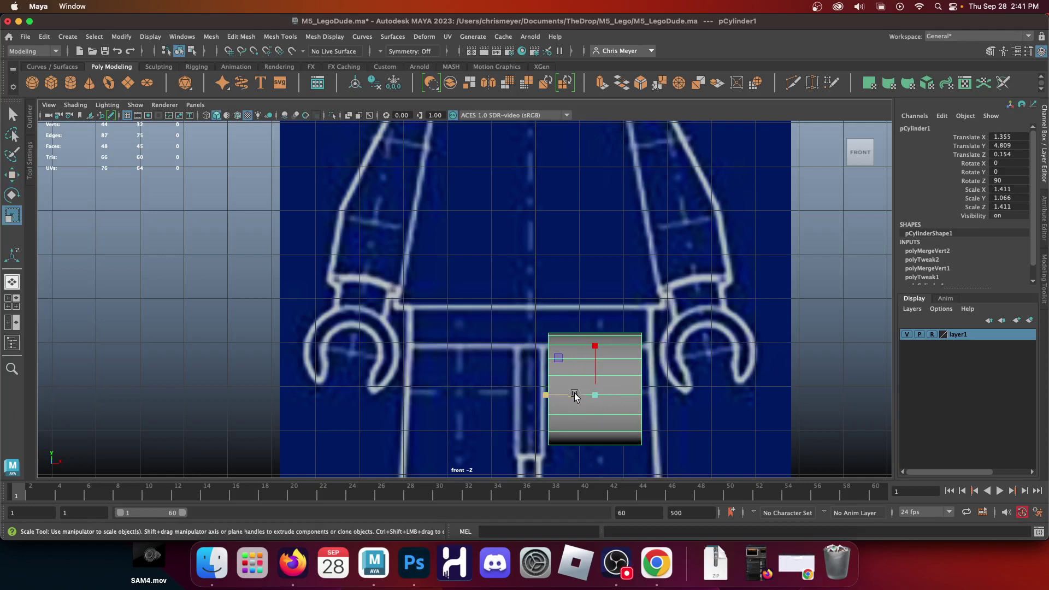
pyautogui.moveTo(574, 393); pyautogui.dragTo(559, 398, button='middle')
pyautogui.press('w')
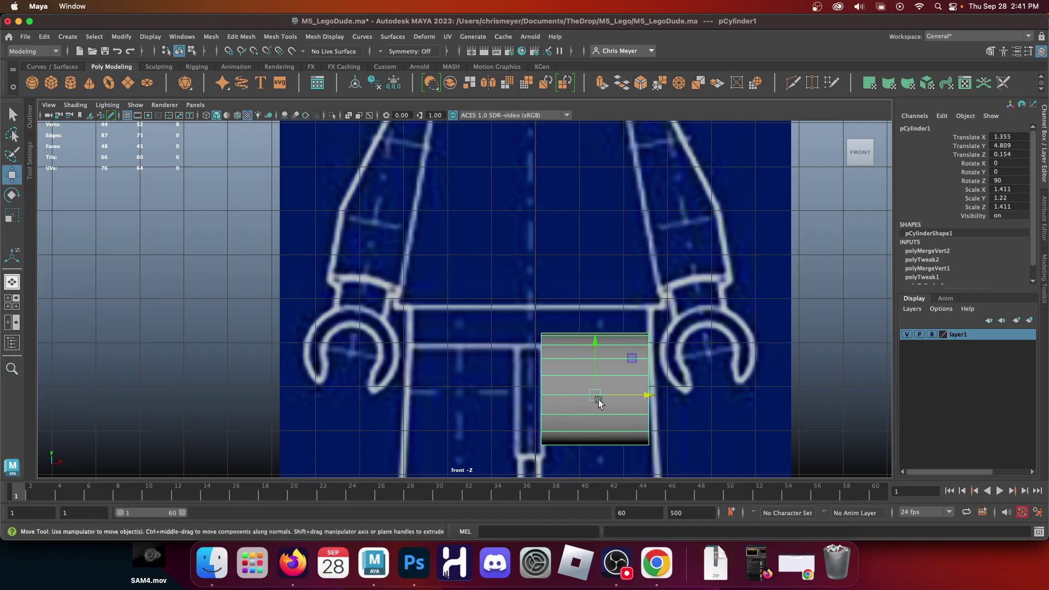
pyautogui.moveTo(646, 403); pyautogui.dragTo(647, 393)
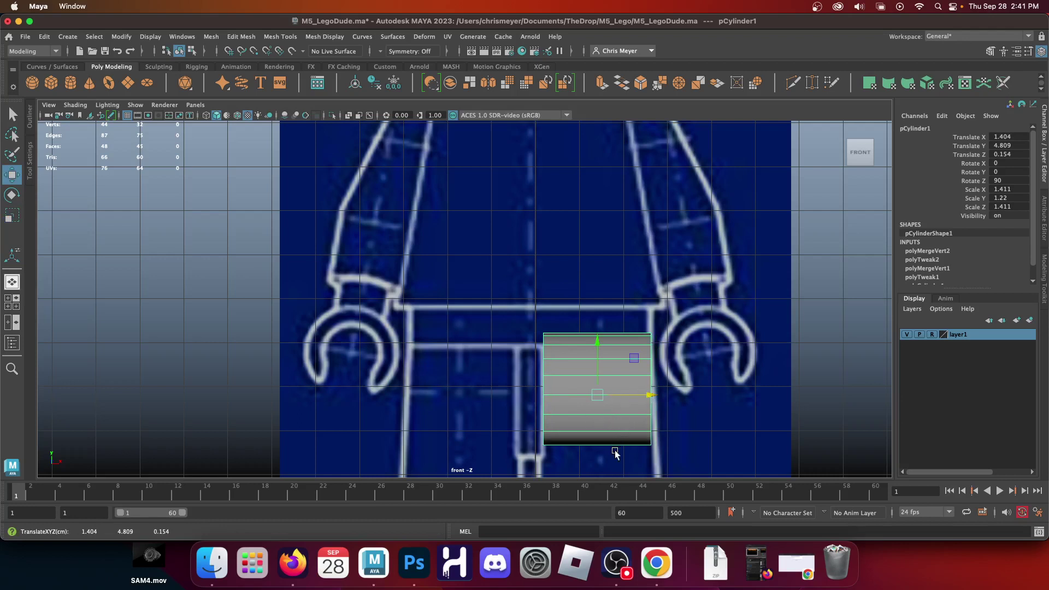
pyautogui.keyDown('alt'); pyautogui.moveTo(614, 450); pyautogui.dragTo(599, 345, button='middle'); pyautogui.keyUp('alt')
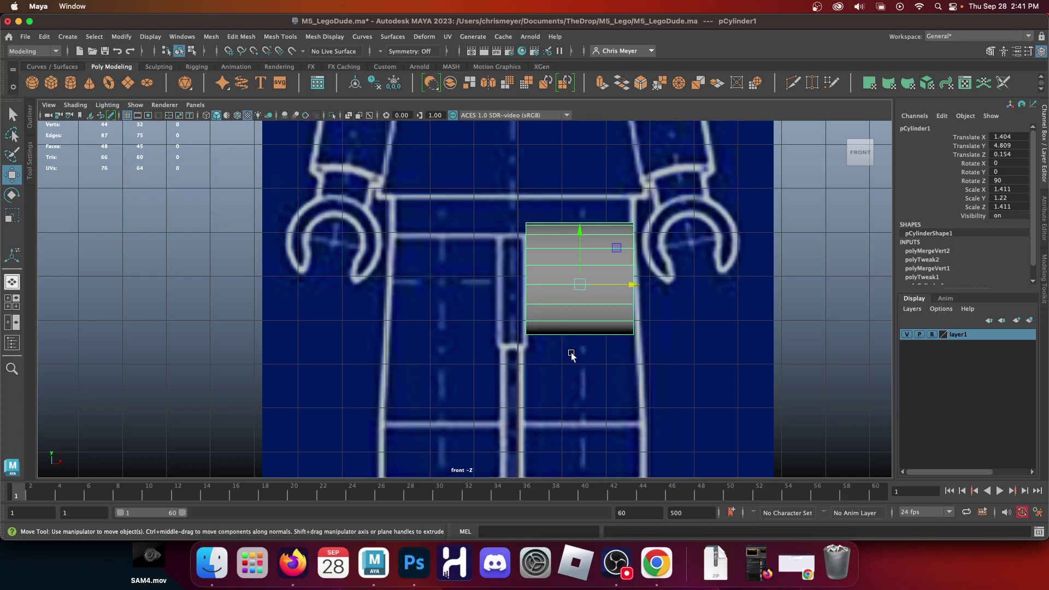
pyautogui.press('space')
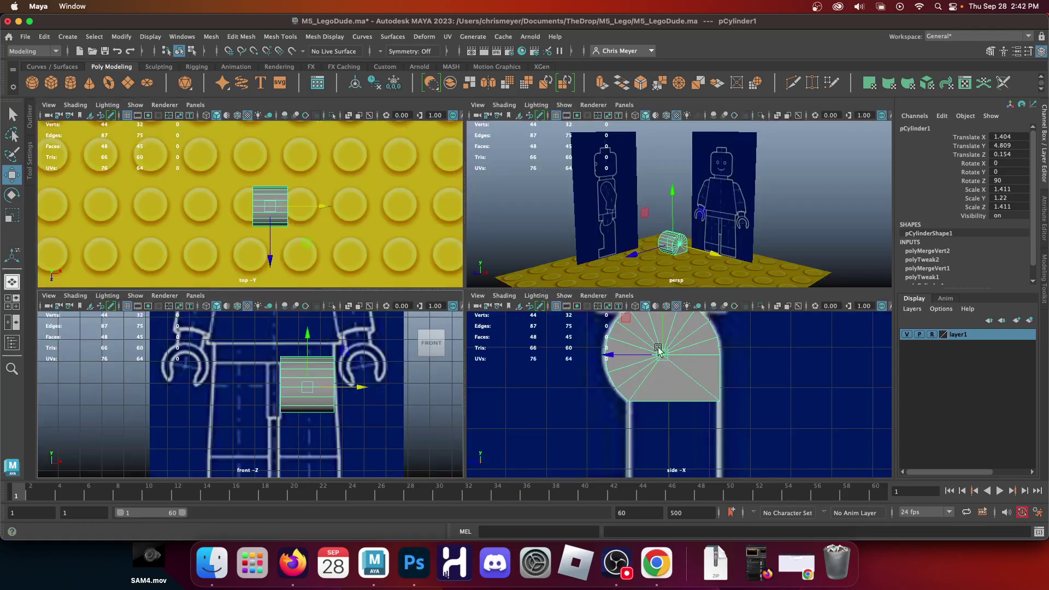
# Step: Select the cylinder's bottom face from below in the perspective view
pyautogui.press('space')
pyautogui.moveTo(478, 214); pyautogui.dragTo(501, 342, button='right')
pyautogui.click(502, 342)
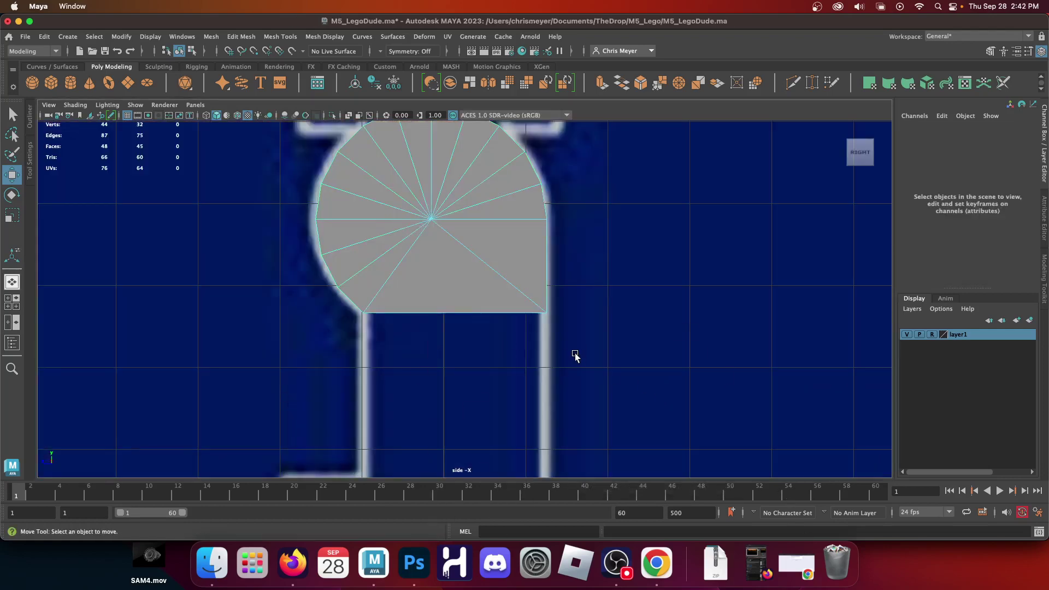
pyautogui.press('space')
pyautogui.press('space')
pyautogui.keyDown('alt'); pyautogui.moveTo(626, 293); pyautogui.dragTo(578, 321); pyautogui.keyUp('alt')
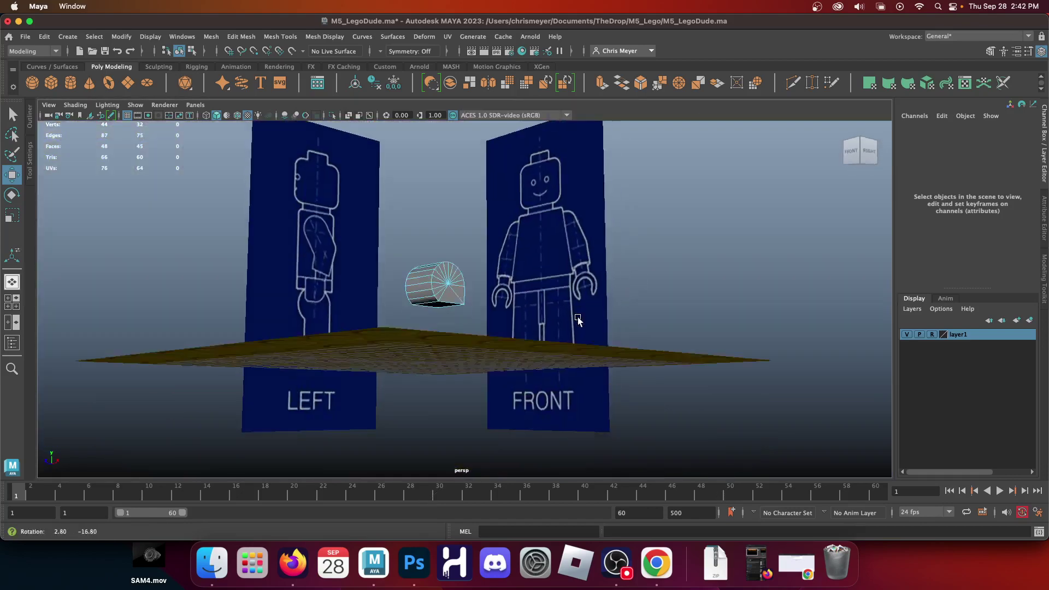
pyautogui.scroll(3, 481, 345)
pyautogui.click(420, 298)
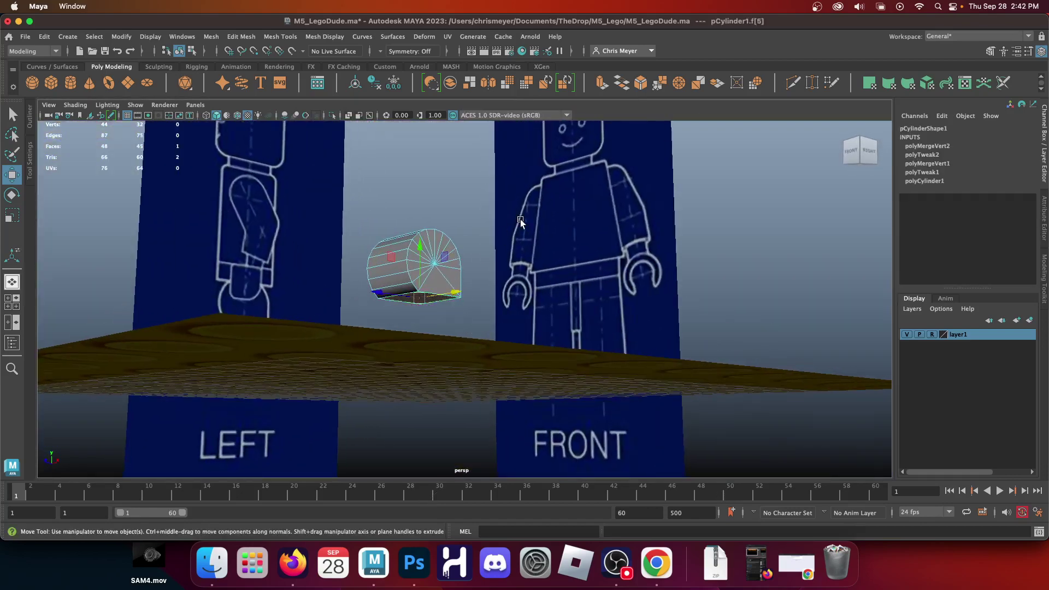
pyautogui.scroll(-3, 523, 229)
pyautogui.press('space')
pyautogui.press('space')
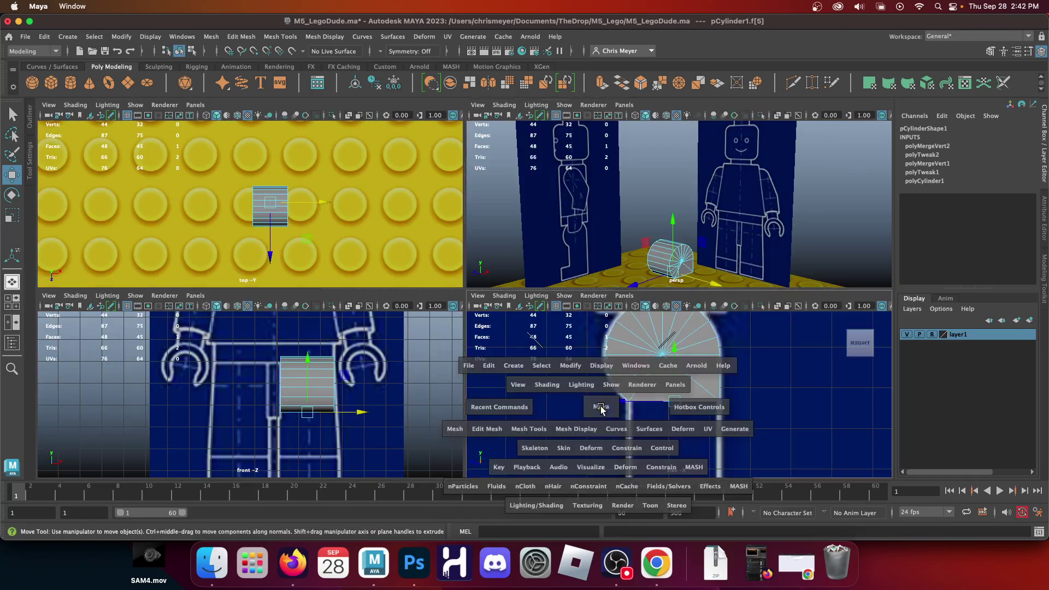
# Step: Extrude the bottom face down twice to stretch the leg to the foot line
pyautogui.click(600, 88)
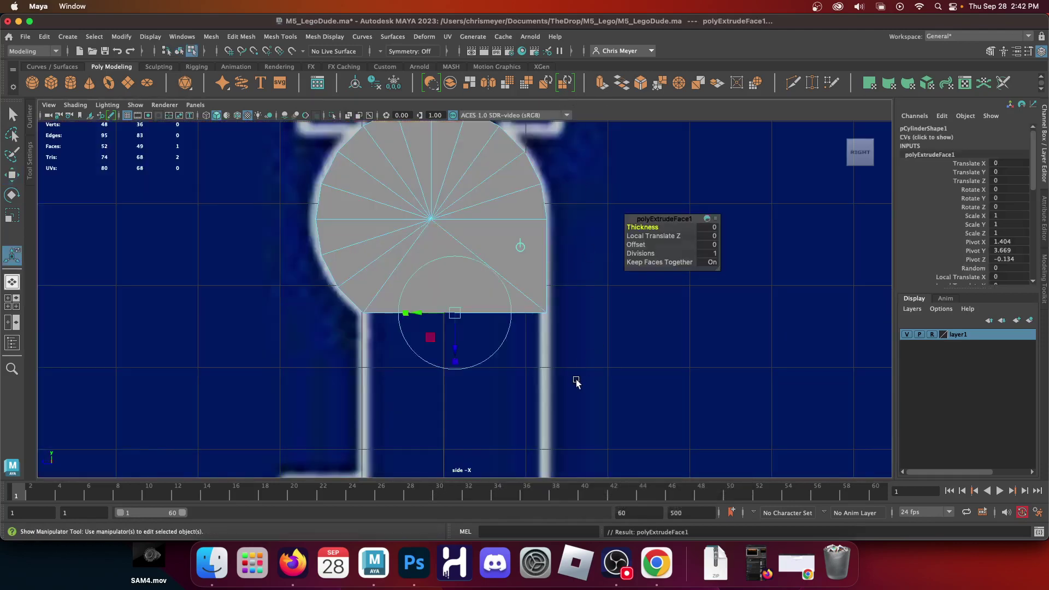
pyautogui.scroll(-5, 576, 379)
pyautogui.moveTo(463, 343); pyautogui.dragTo(472, 412)
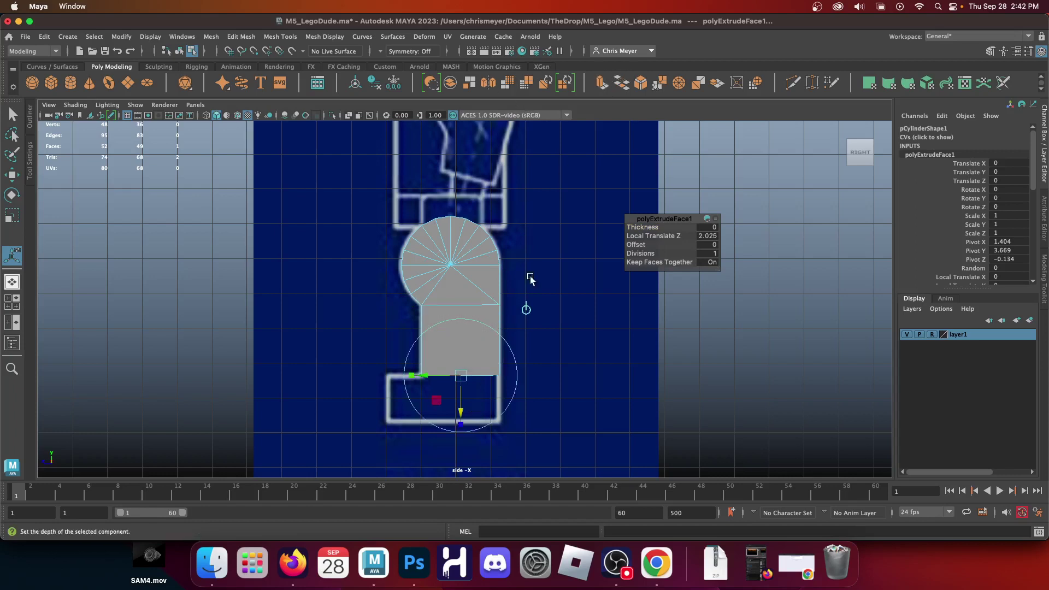
pyautogui.click(601, 85)
pyautogui.moveTo(462, 412); pyautogui.dragTo(472, 461)
pyautogui.press('space')
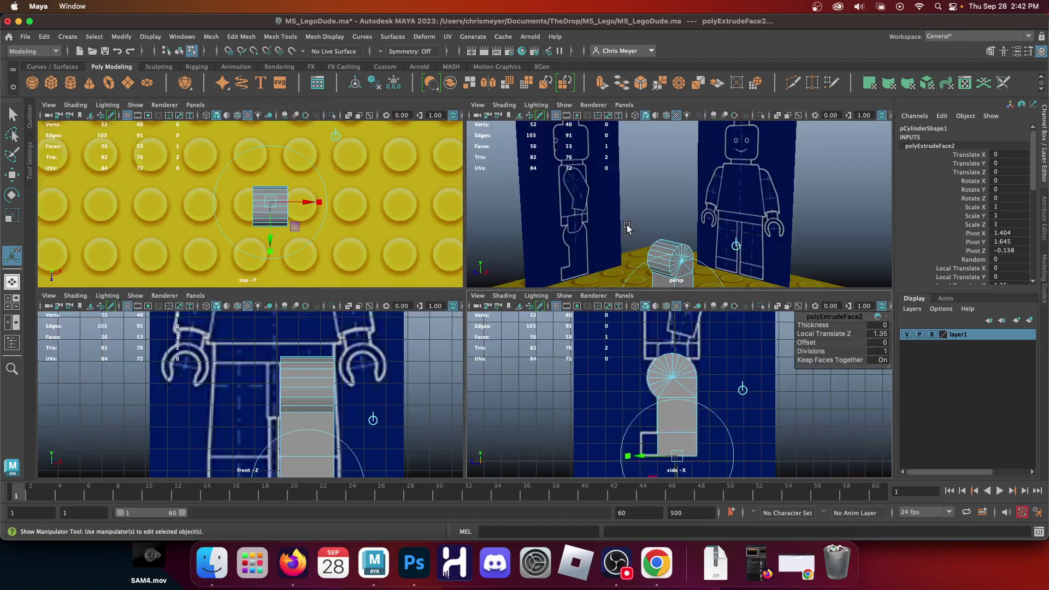
# Step: Extrude the leg's lower front face forward to form the foot
pyautogui.moveTo(607, 198); pyautogui.dragTo(628, 200, button='right')
pyautogui.click(603, 212)
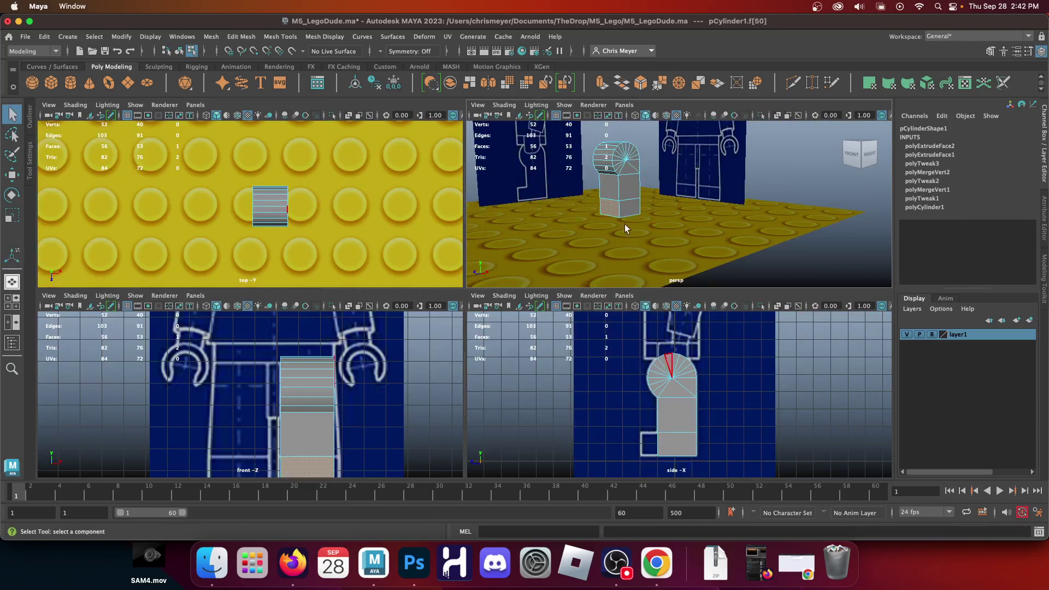
pyautogui.press('space')
pyautogui.click(604, 83)
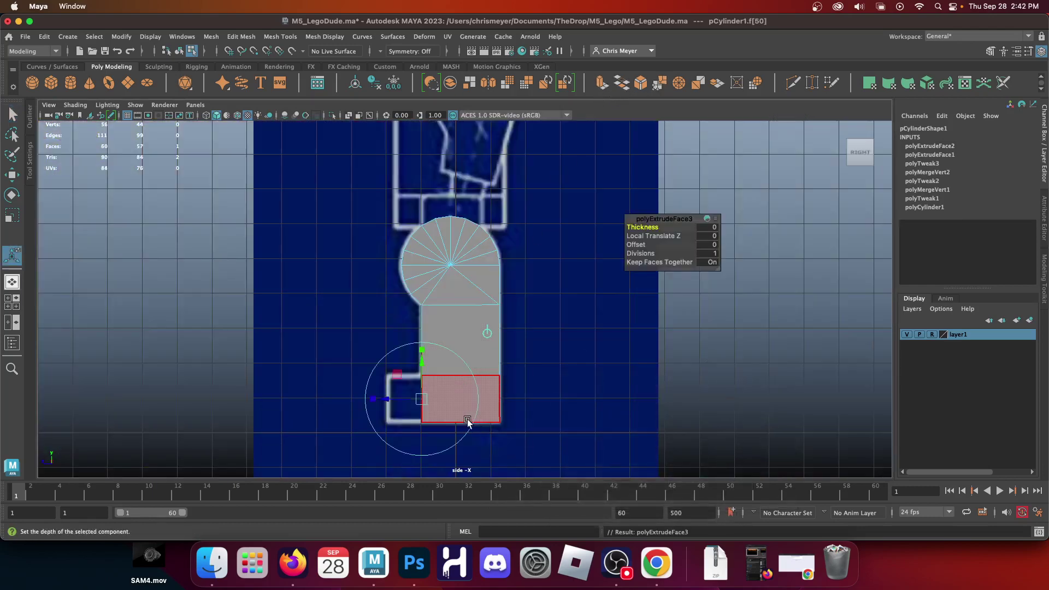
pyautogui.moveTo(391, 402); pyautogui.dragTo(357, 399)
pyautogui.press('space')
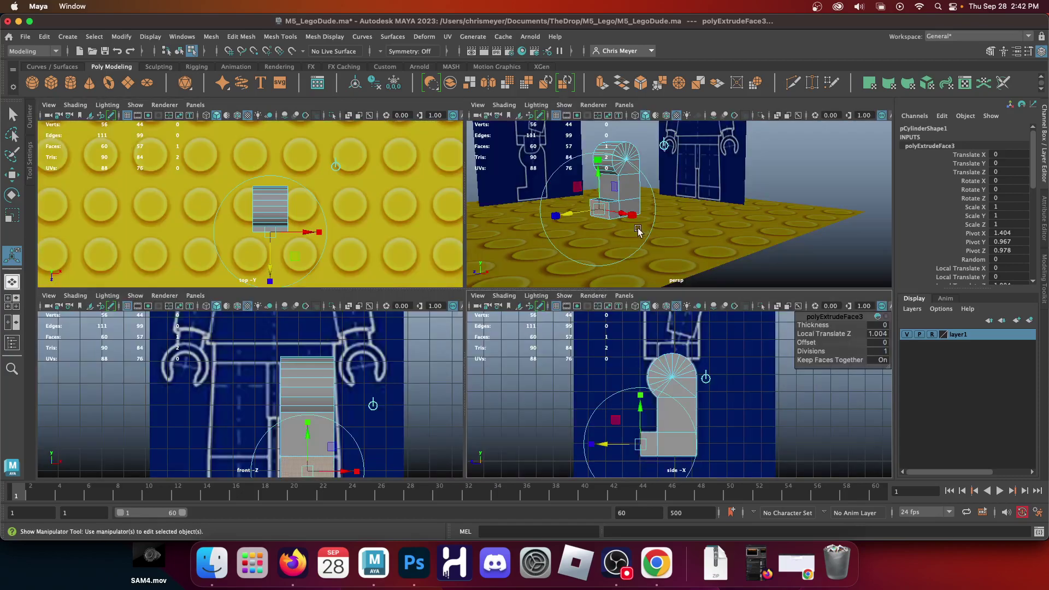
# Step: Return to object mode, select the whole leg, and frame it in the front view
pyautogui.press('space')
pyautogui.moveTo(340, 206); pyautogui.dragTo(360, 189, button='right')
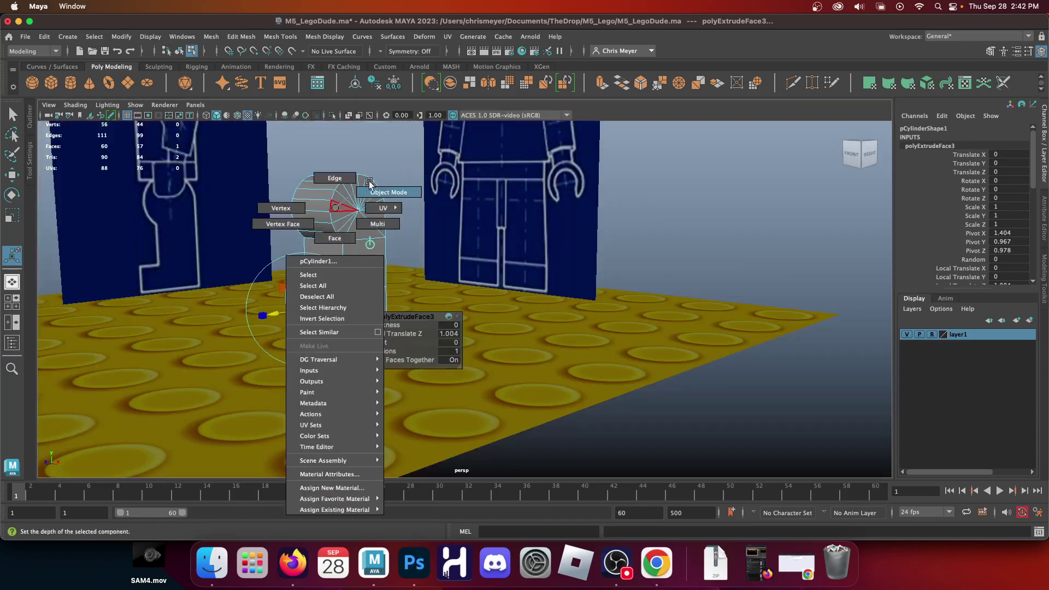
pyautogui.press('q')
pyautogui.click(372, 135)
pyautogui.keyDown('alt'); pyautogui.moveTo(325, 239); pyautogui.dragTo(429, 280); pyautogui.keyUp('alt')
pyautogui.click(526, 332)
pyautogui.press('space')
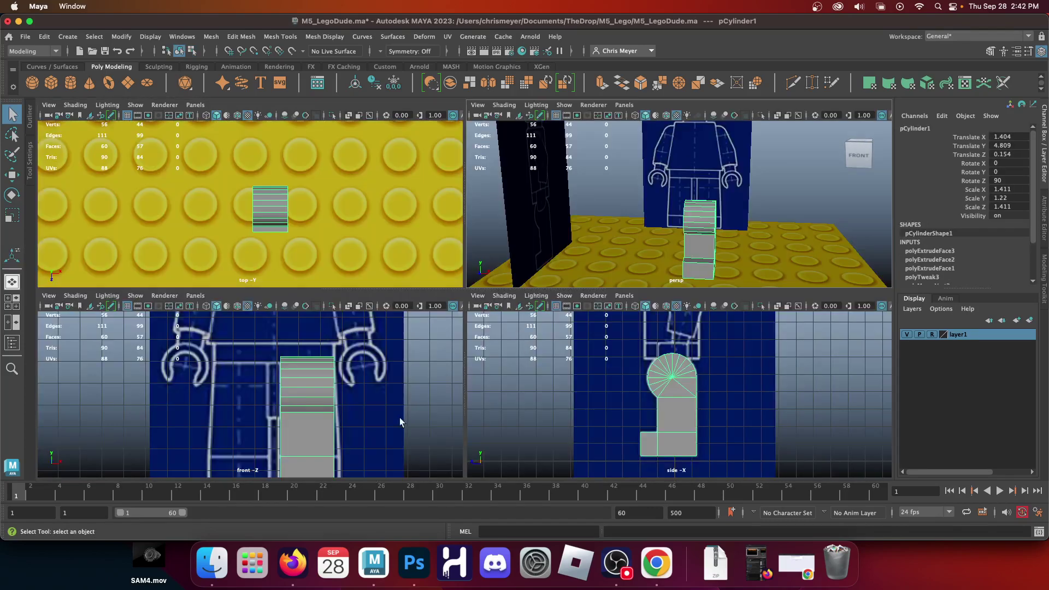
pyautogui.press('space')
pyautogui.scroll(-5, 600, 386)
pyautogui.scroll(6, 464, 320)
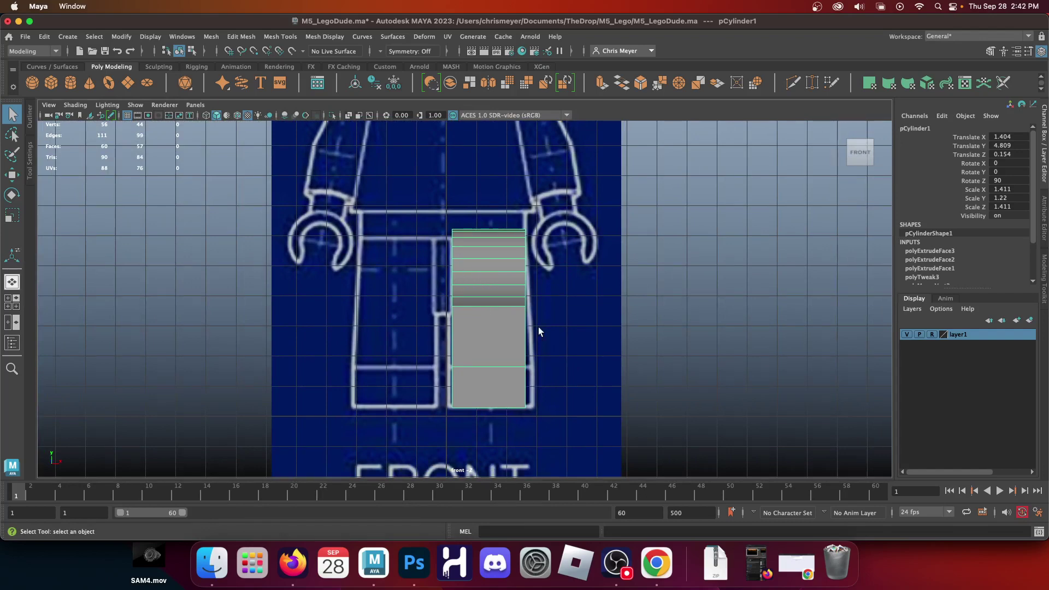
# Step: Duplicate the leg with Ctrl+D and move the copy over the left leg outline
pyautogui.hotkey('ctrl', 'd')
pyautogui.press('w')
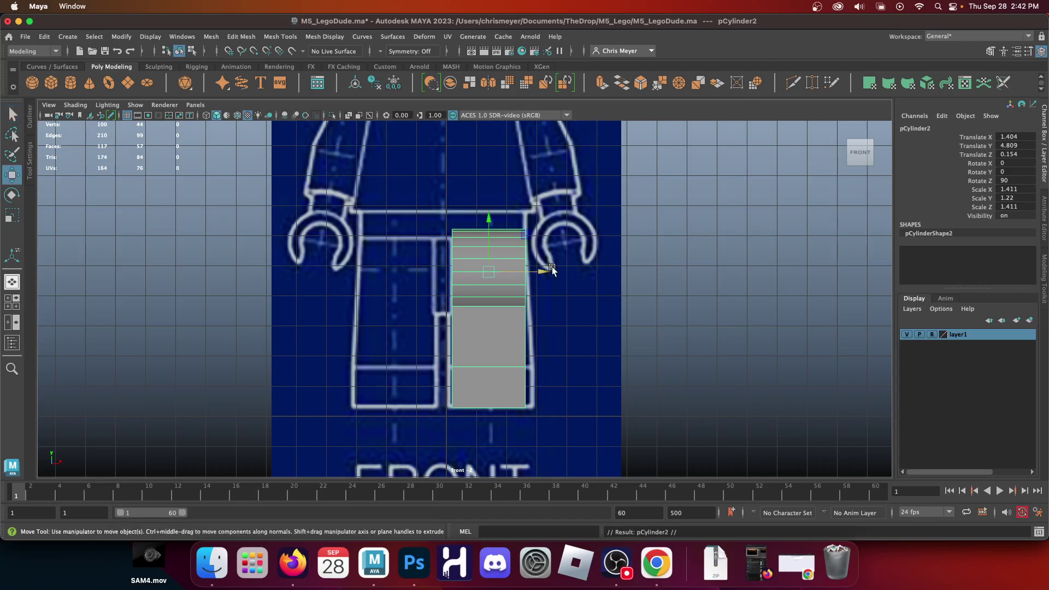
pyautogui.moveTo(553, 270); pyautogui.dragTo(449, 282)
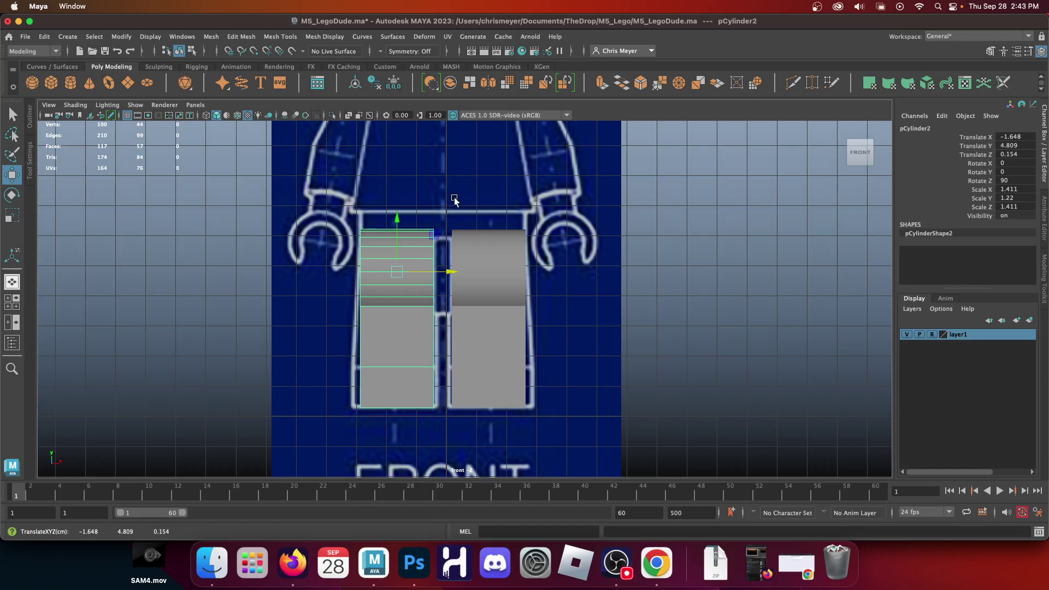
# Step: Reframe the front view, maximize persp, and create a polygon cube at the origin
pyautogui.keyDown('alt'); pyautogui.moveTo(448, 185); pyautogui.dragTo(426, 218, button='middle'); pyautogui.keyUp('alt')
pyautogui.keyDown('alt'); pyautogui.moveTo(450, 352); pyautogui.dragTo(426, 270, button='middle'); pyautogui.keyUp('alt')
pyautogui.keyDown('alt'); pyautogui.moveTo(427, 270); pyautogui.dragTo(476, 363, button='right'); pyautogui.keyUp('alt')
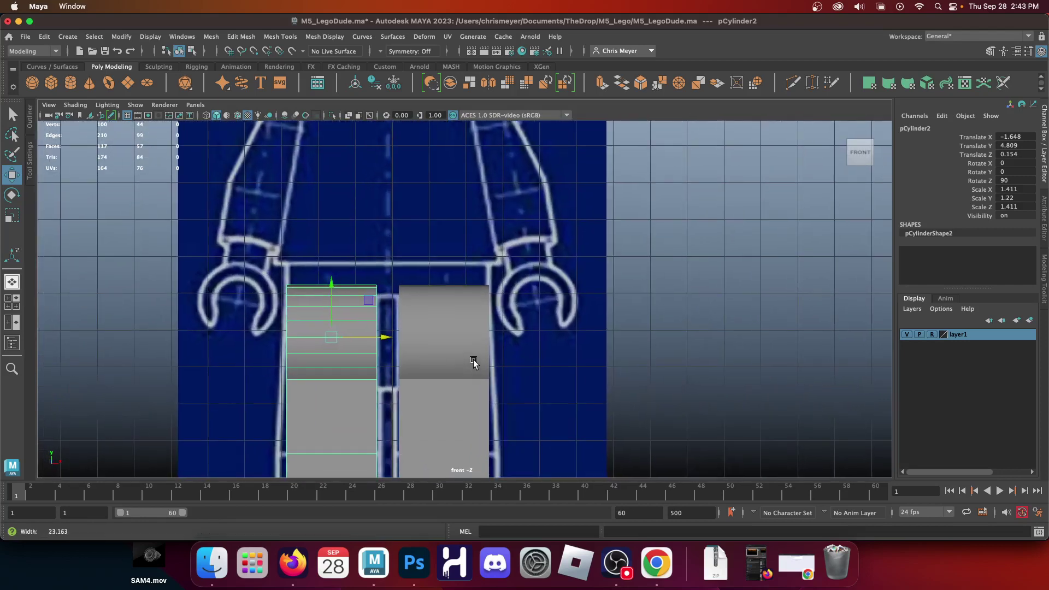
pyautogui.press('space')
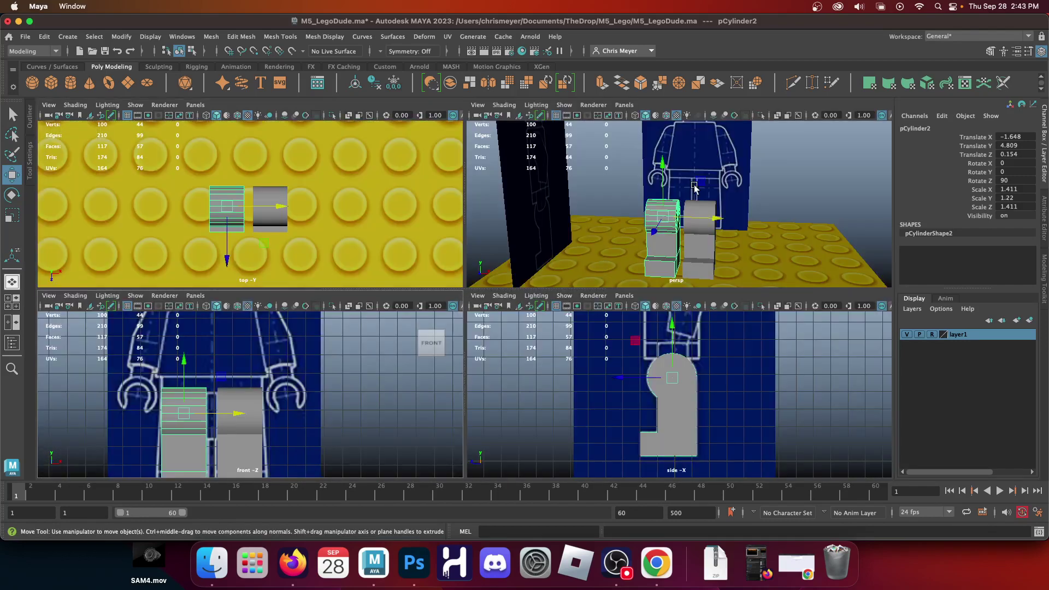
pyautogui.press('space')
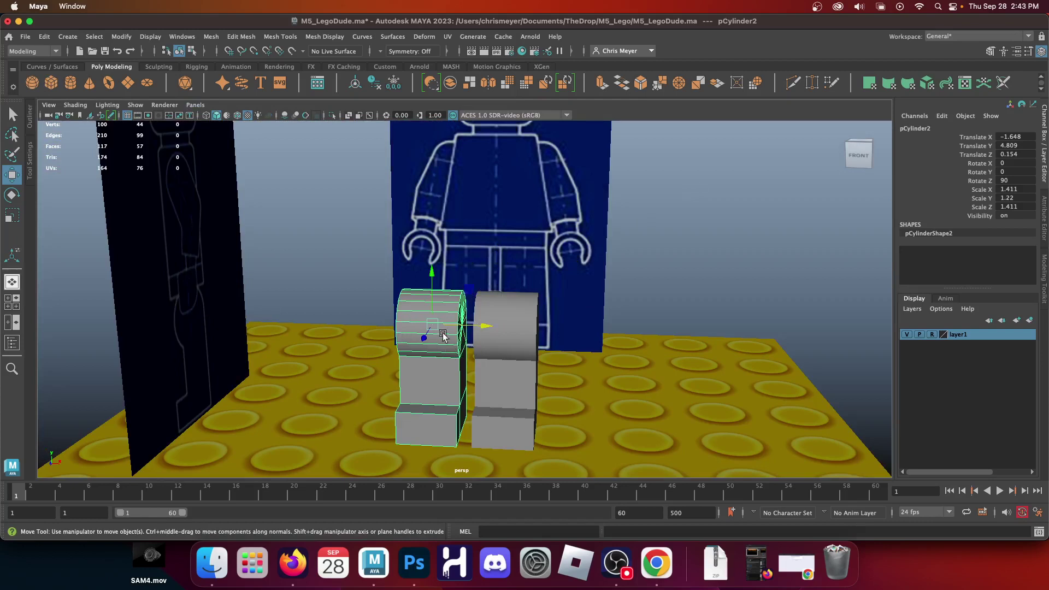
pyautogui.click(51, 82)
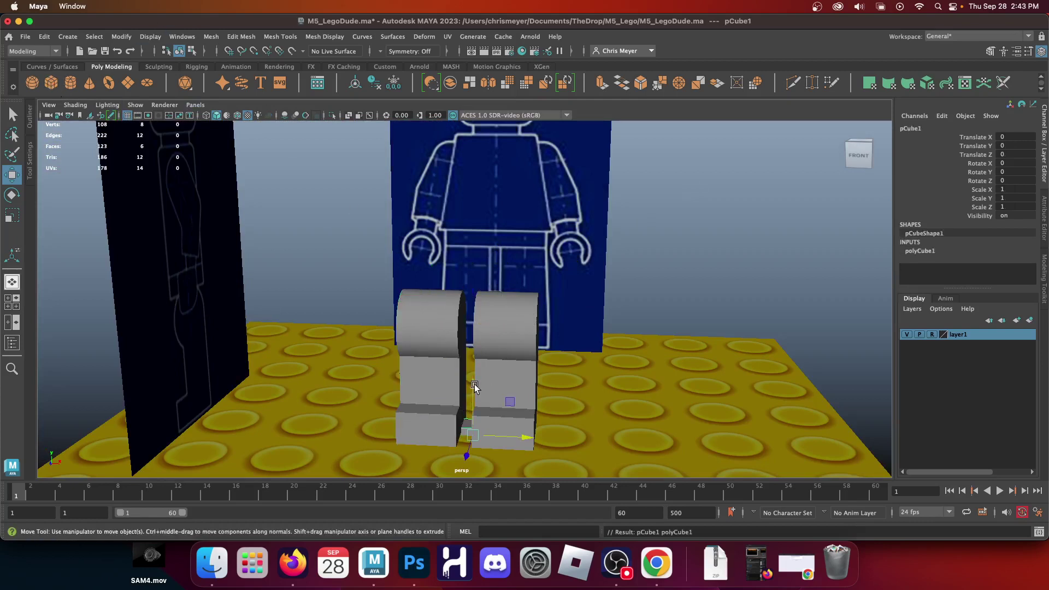
# Step: Raise the cube to hip height and scale it into a wide, deep, thin slab
pyautogui.moveTo(475, 387); pyautogui.dragTo(468, 245)
pyautogui.press('r')
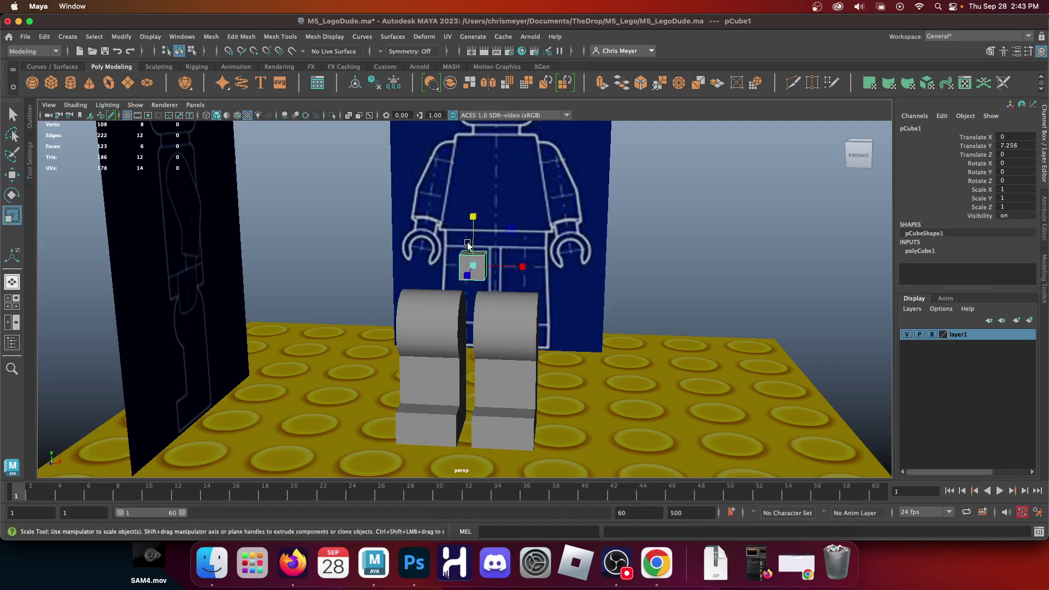
pyautogui.moveTo(527, 272); pyautogui.dragTo(556, 268)
pyautogui.moveTo(474, 269); pyautogui.dragTo(413, 368)
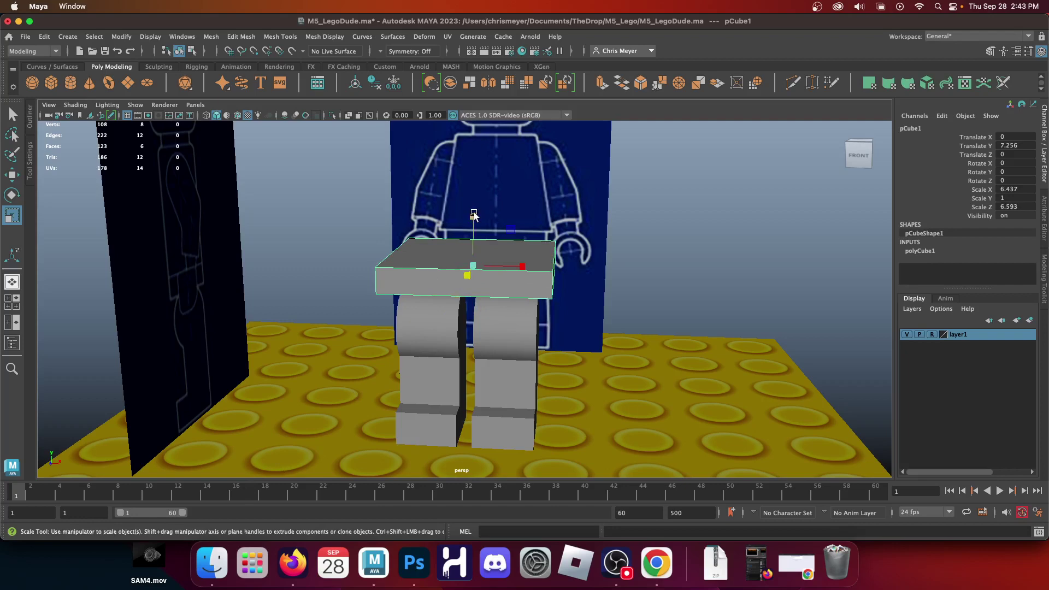
pyautogui.moveTo(474, 217); pyautogui.dragTo(472, 236)
# Step: In the front view, narrow the slab and lower it onto the legs: Translate Y 6.504, Scale 5.573, 0.584, 6.593
pyautogui.press('space')
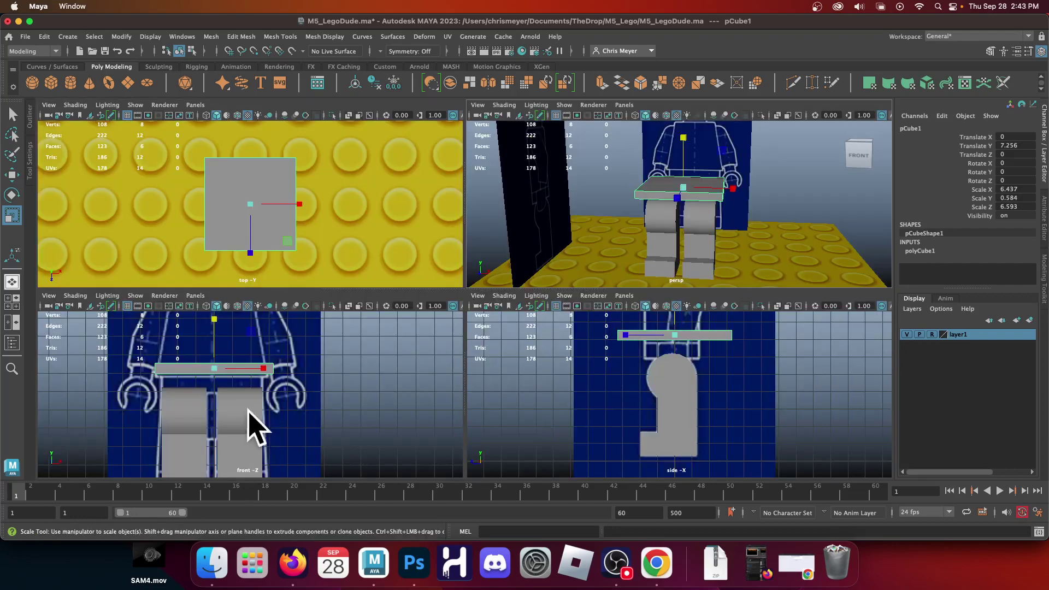
pyautogui.press('space')
pyautogui.scroll(3, 342, 359)
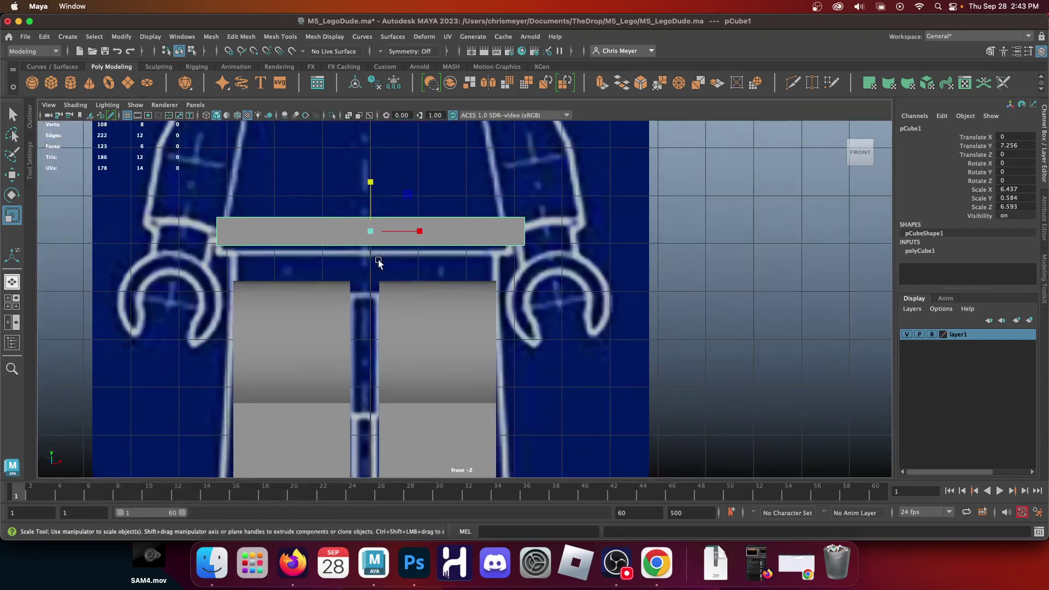
pyautogui.moveTo(419, 232); pyautogui.dragTo(419, 232)
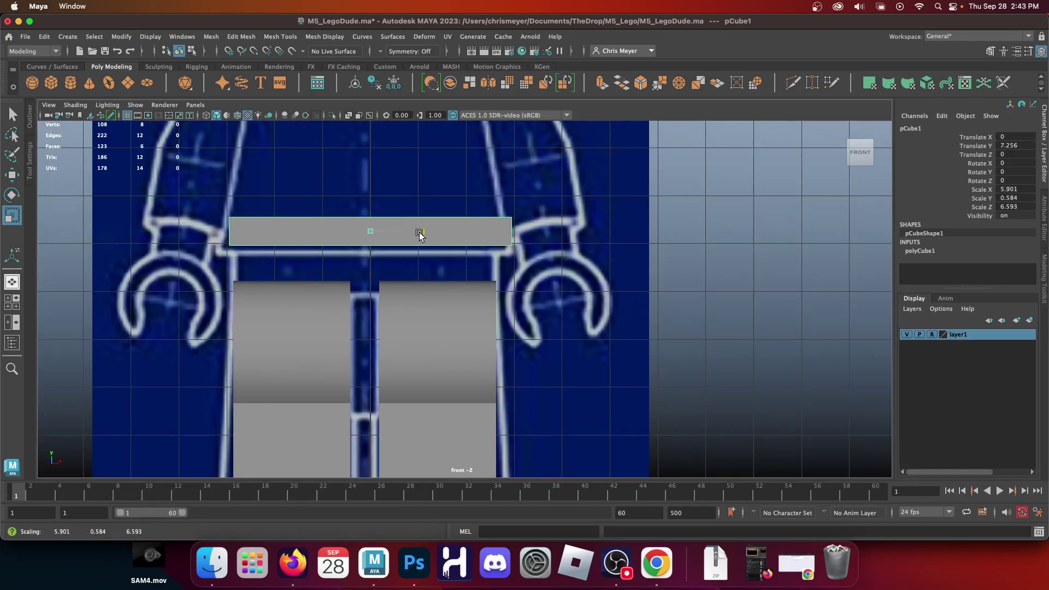
pyautogui.press('w')
pyautogui.moveTo(370, 177); pyautogui.dragTo(367, 217)
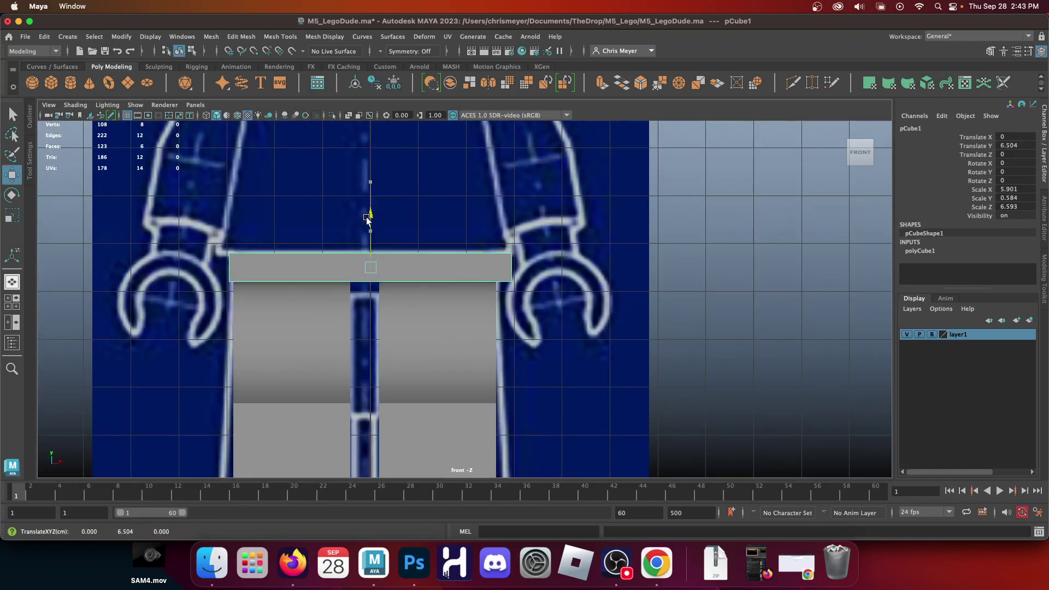
pyautogui.press('r')
pyautogui.moveTo(421, 268); pyautogui.dragTo(416, 266)
pyautogui.press('w')
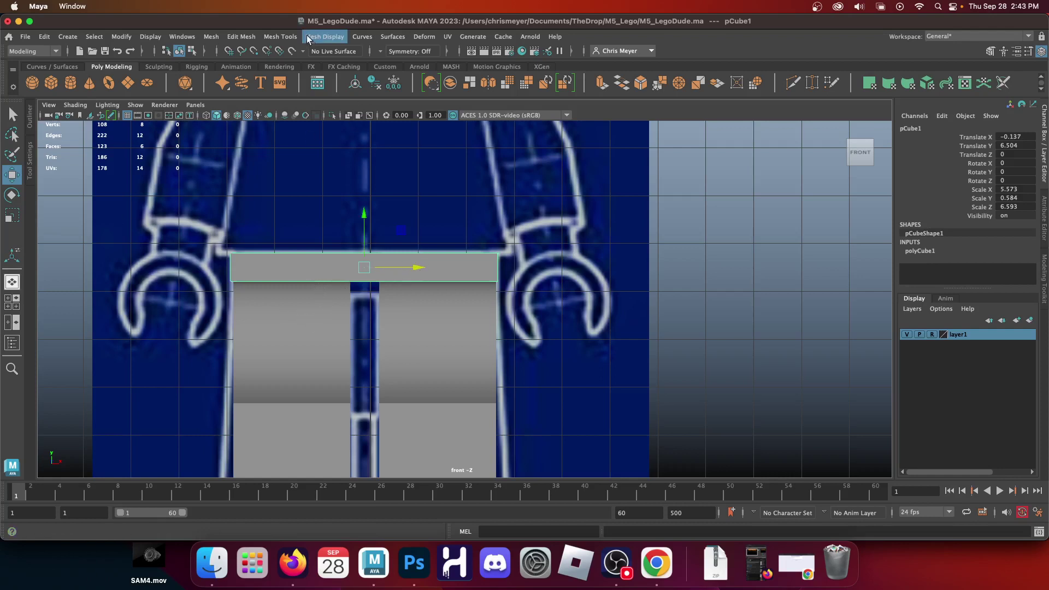
# Step: Insert two evenly spaced edge loops across the hip slab using reset Insert Edge Loop options
pyautogui.click(279, 38)
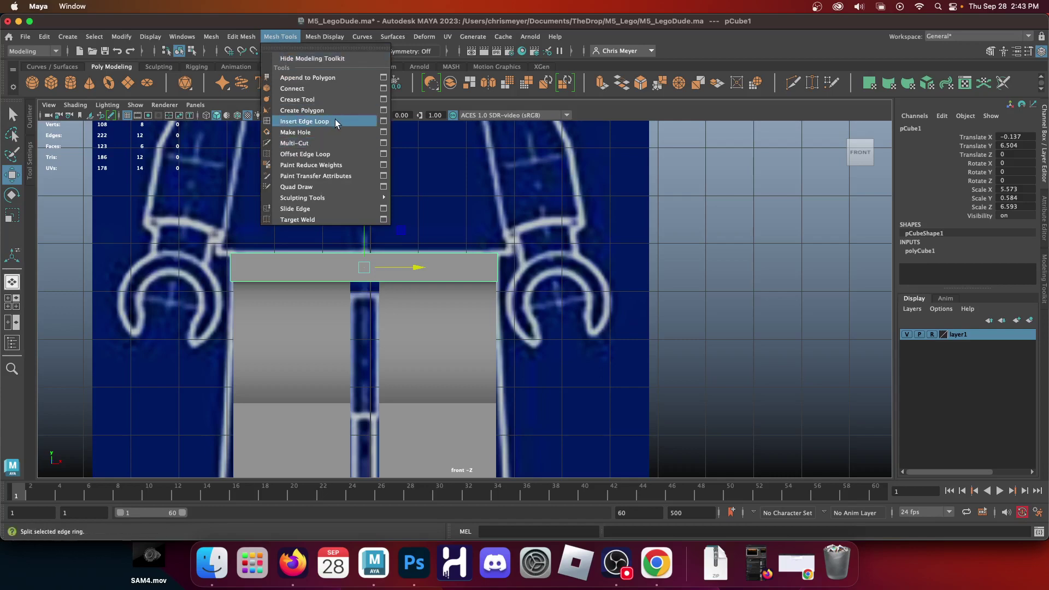
pyautogui.click(383, 128)
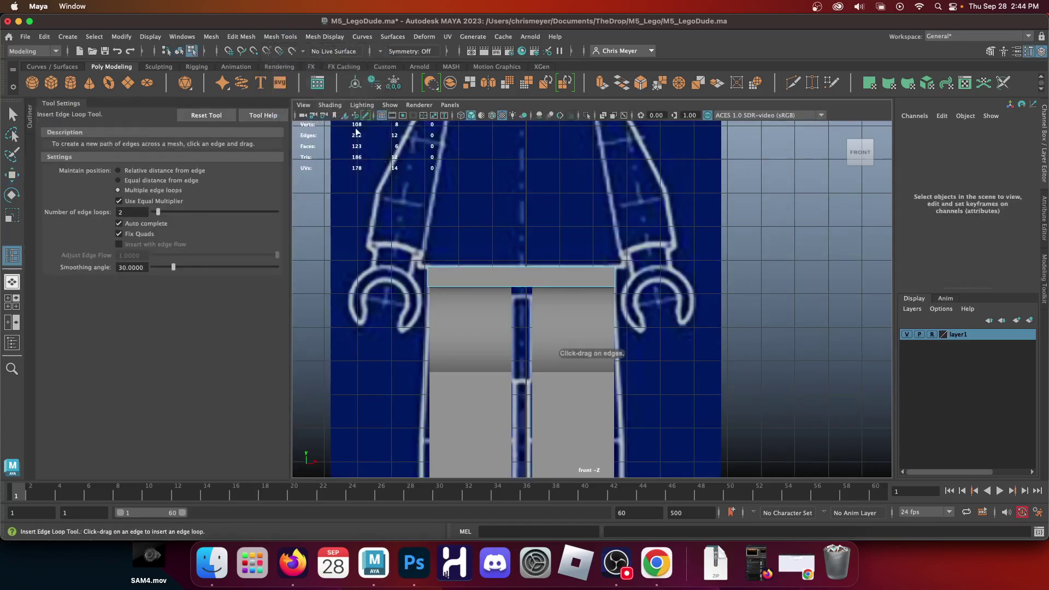
pyautogui.click(207, 115)
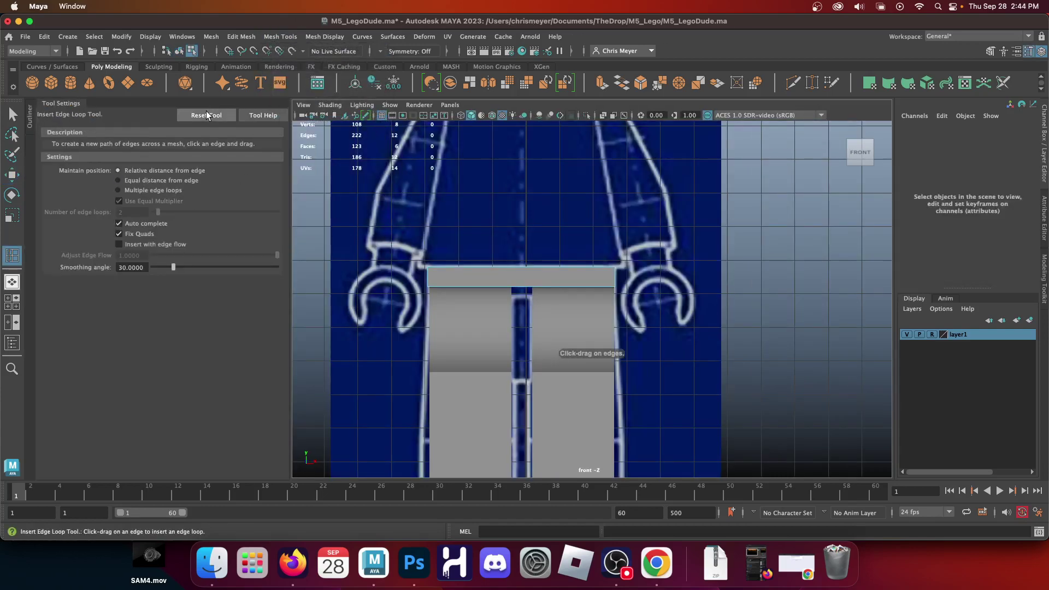
pyautogui.click(133, 190)
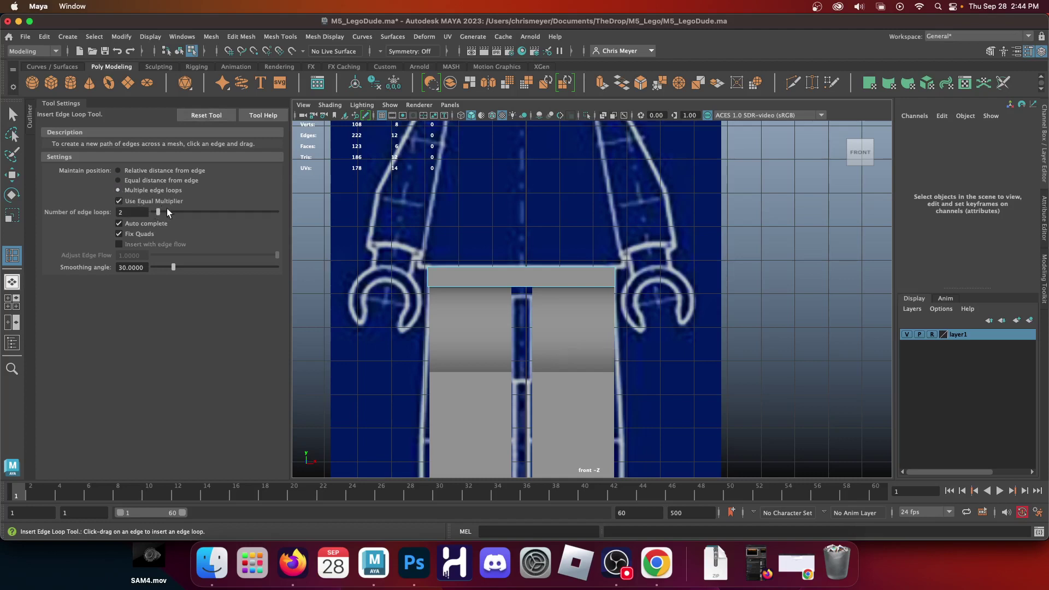
pyautogui.click(514, 267)
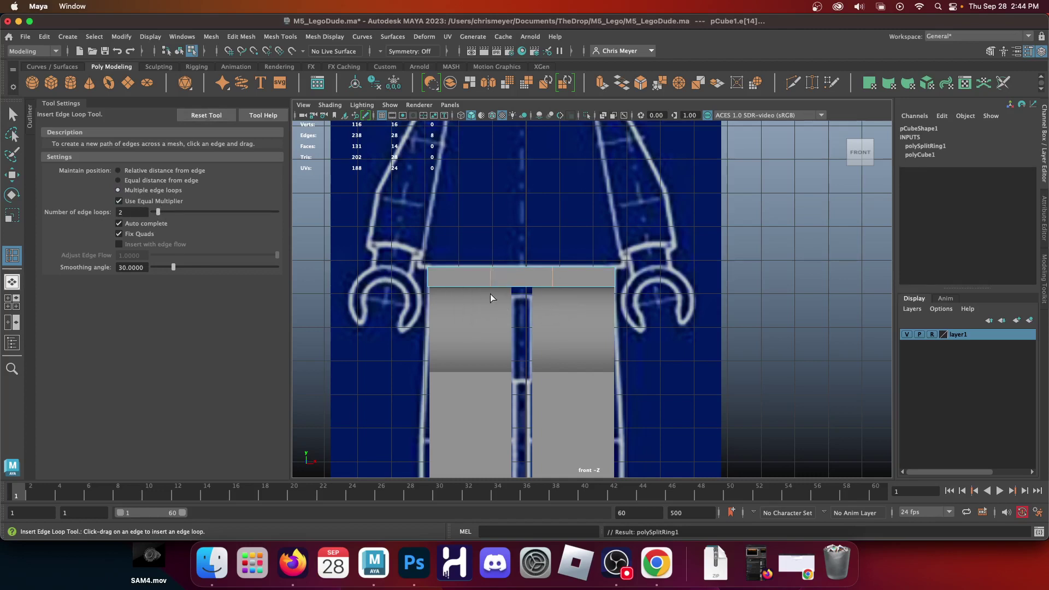
pyautogui.click(65, 103)
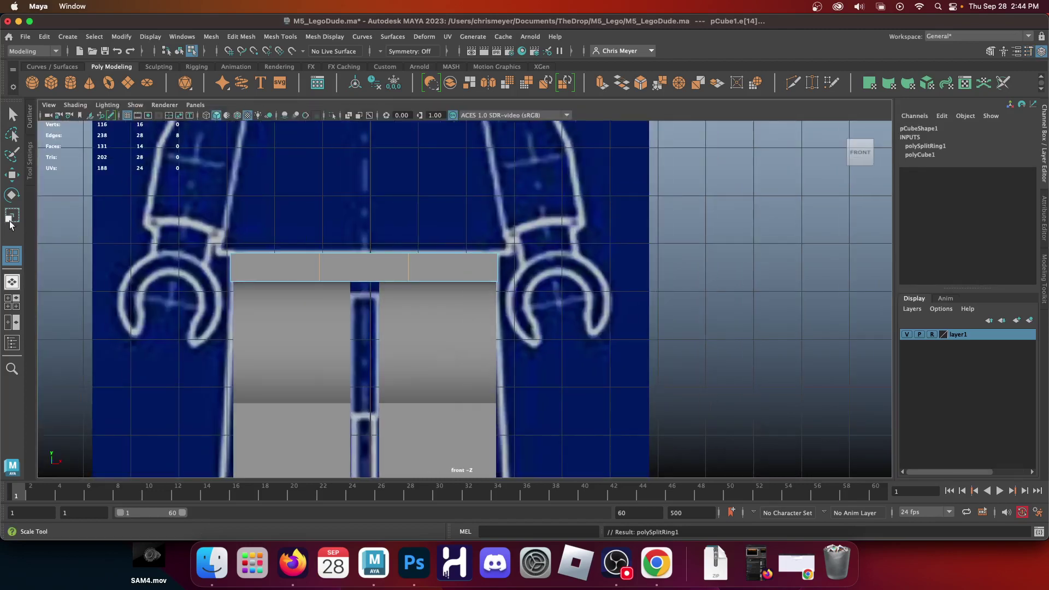
# Step: Scale the two new edge loops apart around the slab's centre, undoing a trial edge move
pyautogui.click(12, 216)
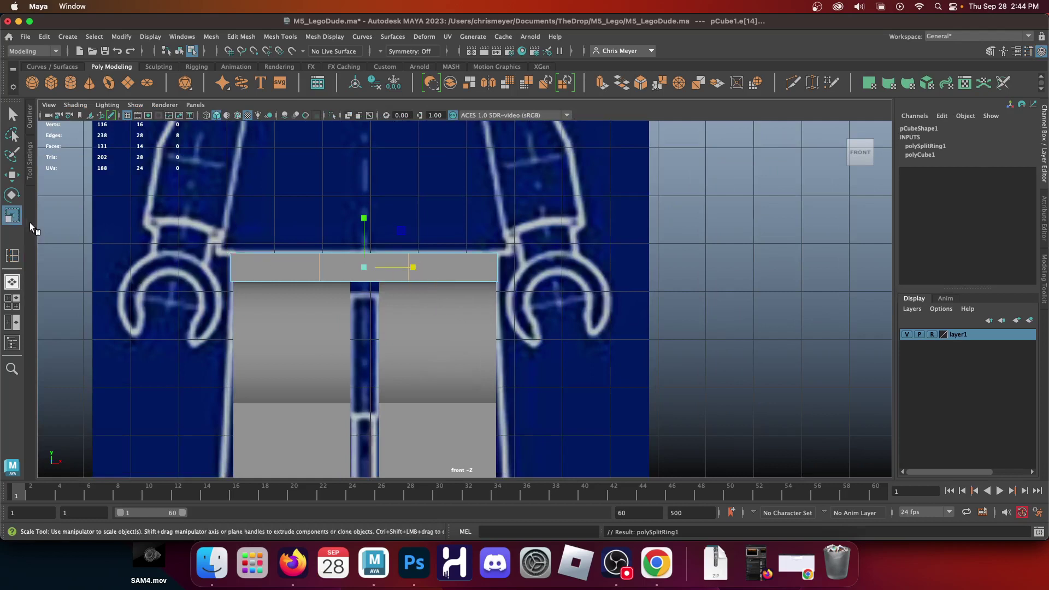
pyautogui.moveTo(412, 268); pyautogui.dragTo(378, 293)
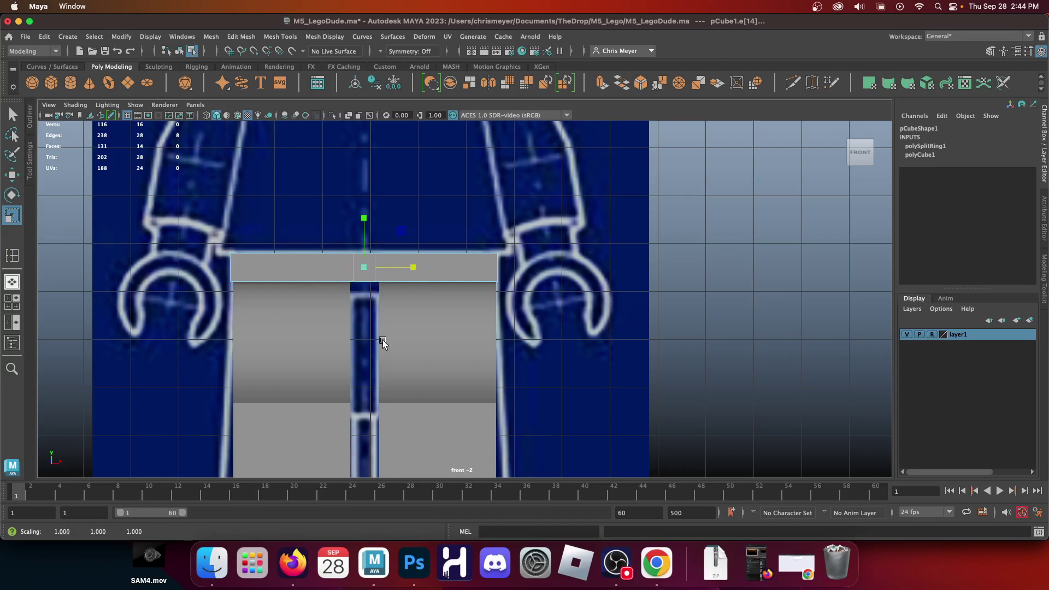
pyautogui.scroll(4, 369, 310)
pyautogui.press('w')
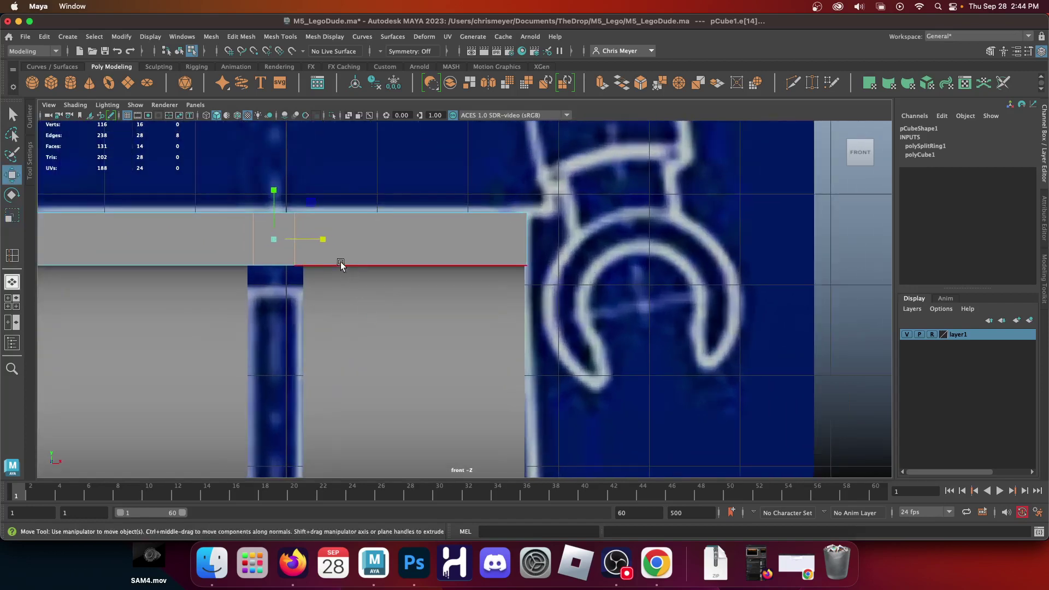
pyautogui.moveTo(328, 242); pyautogui.dragTo(329, 243)
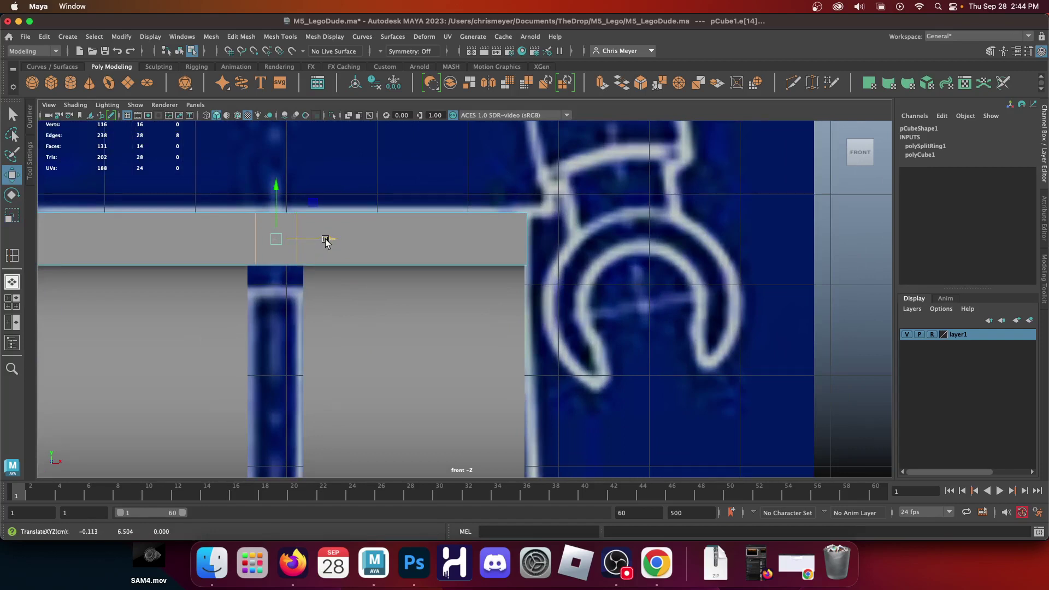
pyautogui.press('super+z')
pyautogui.press('r')
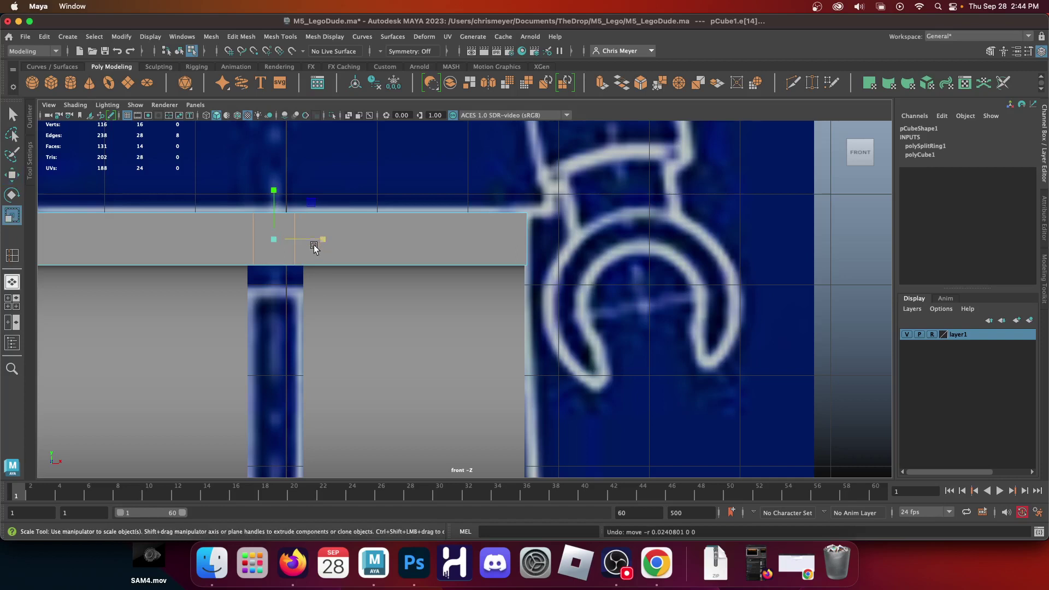
pyautogui.press('w')
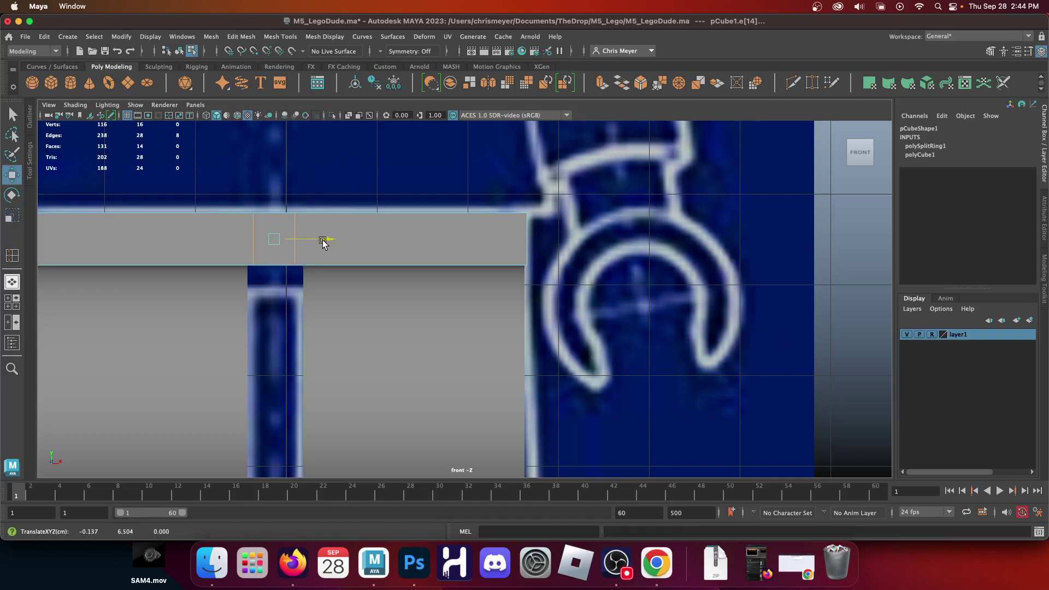
pyautogui.scroll(-4, 303, 260)
pyautogui.scroll(4, 303, 260)
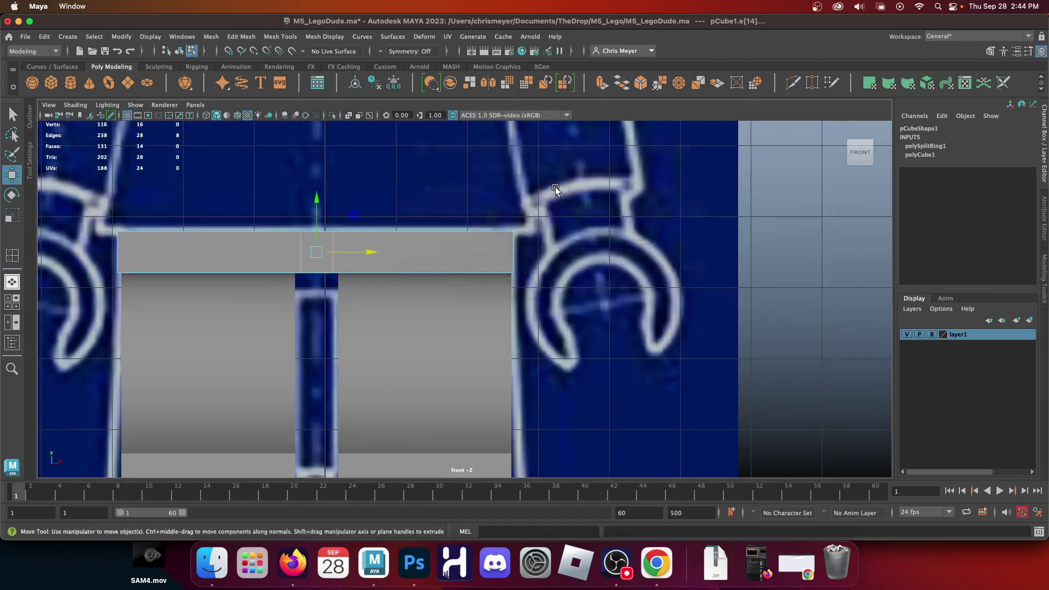
# Step: Return to the perspective view, orbit under the slab and switch to face selection
pyautogui.press('space')
pyautogui.press('space')
pyautogui.keyDown('alt'); pyautogui.moveTo(620, 320); pyautogui.dragTo(523, 283); pyautogui.keyUp('alt')
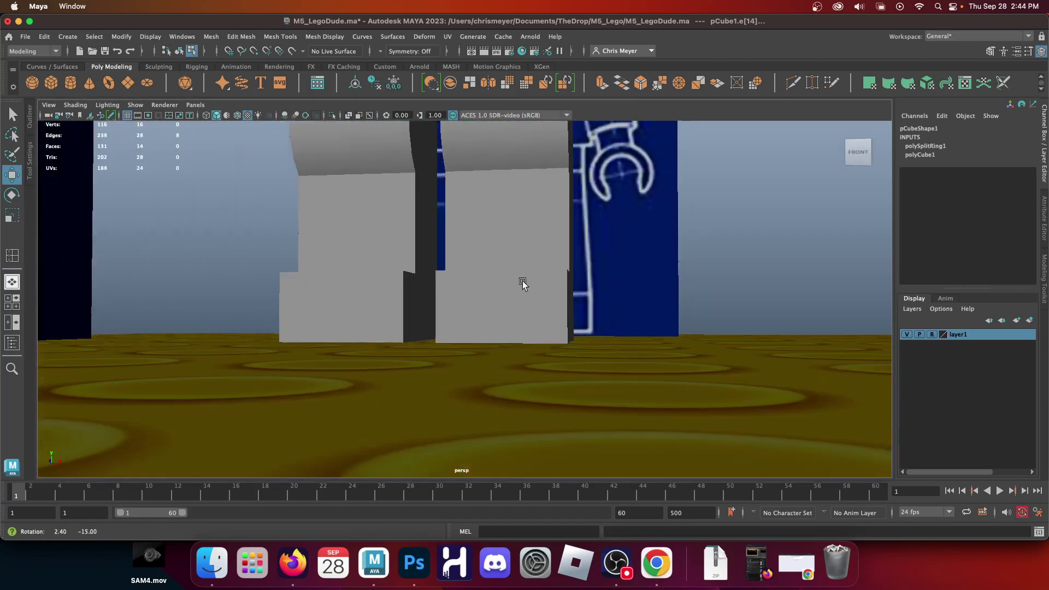
pyautogui.keyDown('alt'); pyautogui.moveTo(457, 164); pyautogui.dragTo(427, 214, button='middle'); pyautogui.keyUp('alt')
pyautogui.moveTo(427, 214); pyautogui.dragTo(428, 247, button='right')
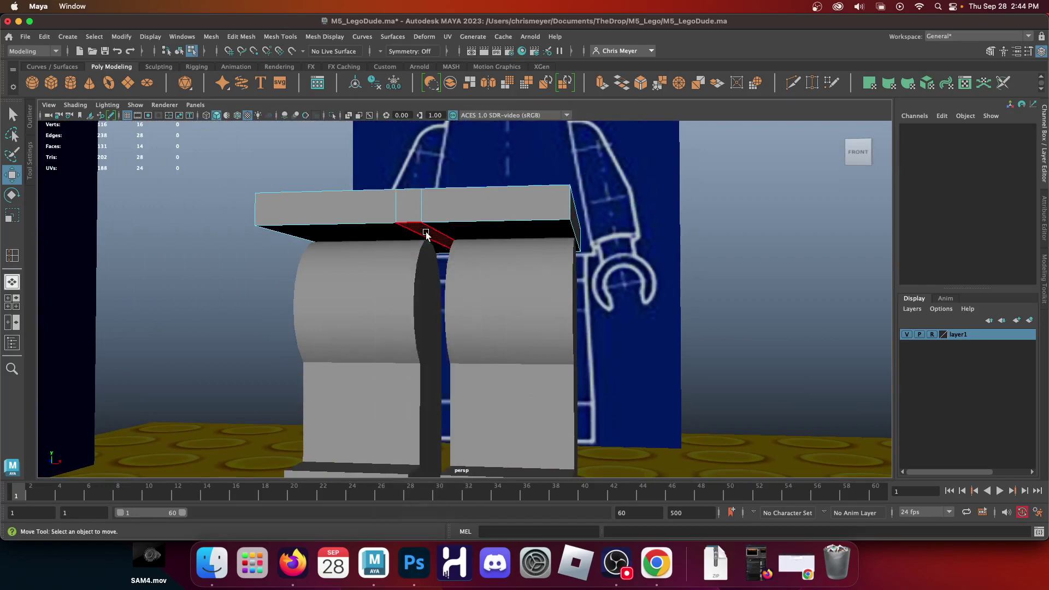
pyautogui.click(431, 234)
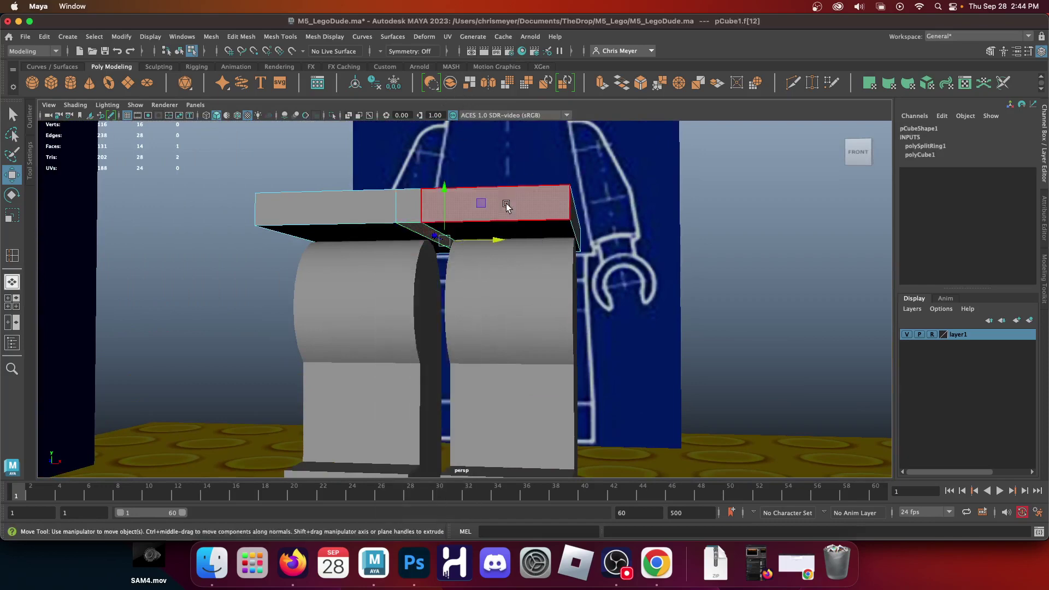
# Step: In the side view, scale the hip slab shallower in Z to about 3.516
pyautogui.press('space')
pyautogui.press('space')
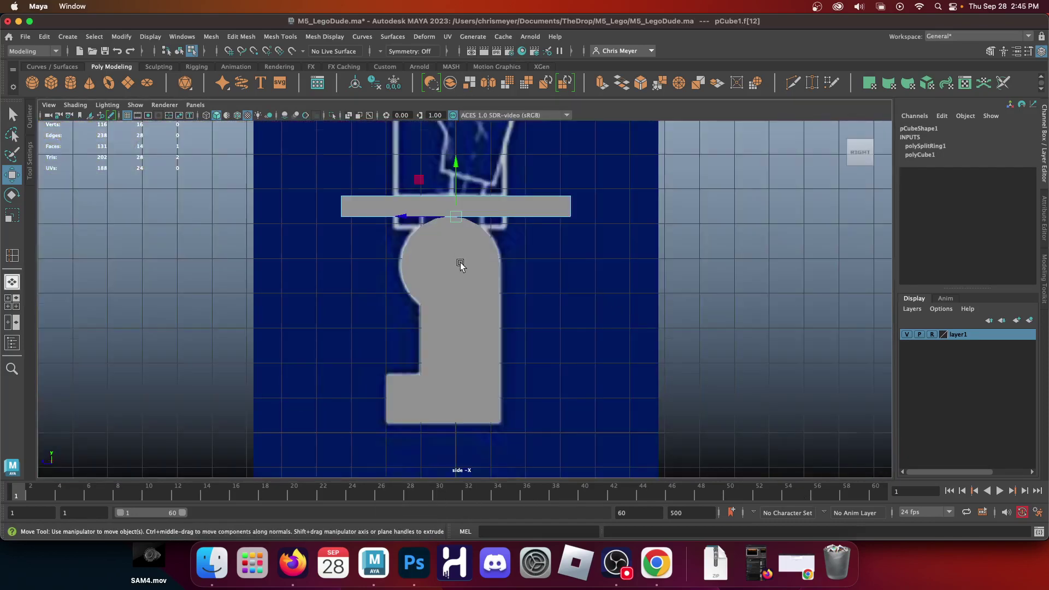
pyautogui.keyDown('alt'); pyautogui.moveTo(461, 265); pyautogui.dragTo(463, 308, button='middle'); pyautogui.keyUp('alt')
pyautogui.moveTo(495, 243); pyautogui.dragTo(553, 180, button='right')
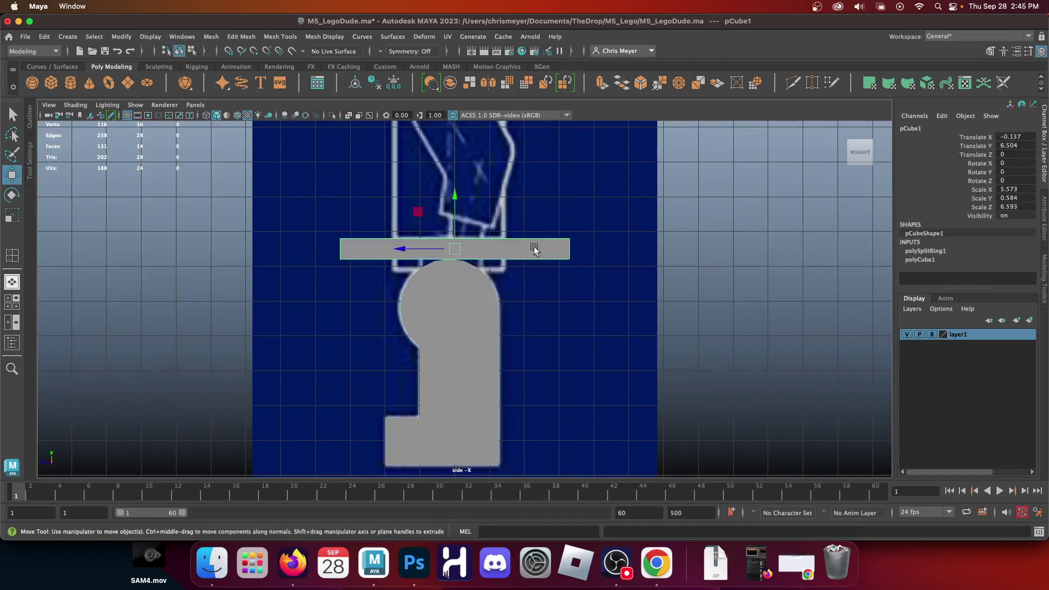
pyautogui.press('r')
pyautogui.moveTo(411, 248)
pyautogui.mouseDown()
pyautogui.moveTo(434, 254)
pyautogui.moveTo(405, 249)
pyautogui.mouseUp()
# Step: Pull the slab's right-end vertices inward along Z to match the side reference
pyautogui.moveTo(508, 246); pyautogui.dragTo(504, 206, button='right')
pyautogui.moveTo(504, 206); pyautogui.dragTo(541, 307)
pyautogui.press('w')
pyautogui.moveTo(459, 250); pyautogui.dragTo(445, 252)
pyautogui.moveTo(437, 246); pyautogui.dragTo(427, 250, button='right')
# Step: Back in the perspective view, select the hip slab's bottom face
pyautogui.press('space')
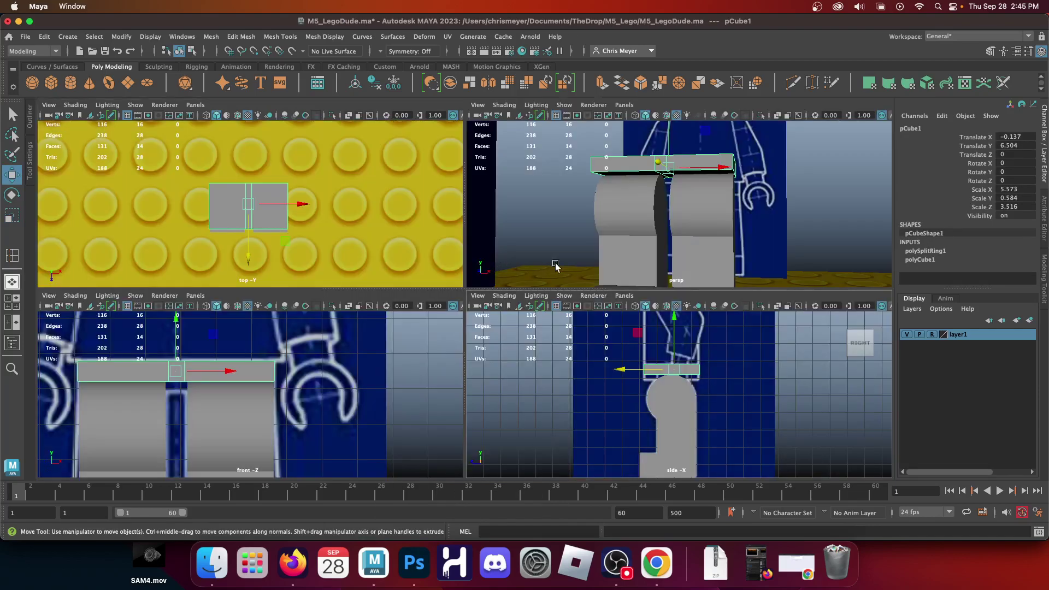
pyautogui.press('space')
pyautogui.moveTo(421, 219); pyautogui.dragTo(438, 236, button='right')
pyautogui.click(435, 240)
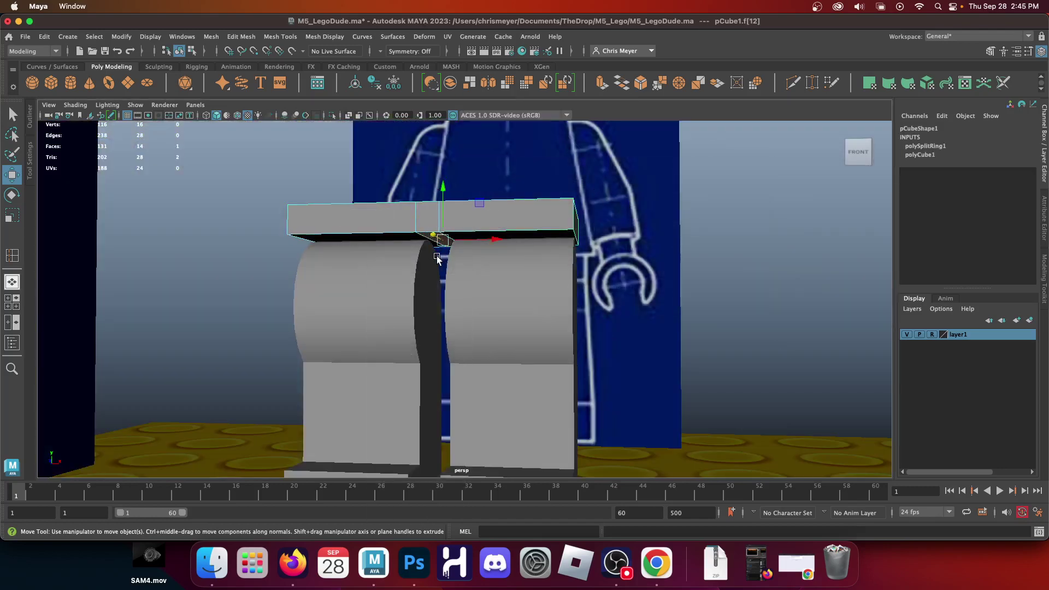
# Step: Extrude the slab's bottom centre face down 2.731 between the legs in the front view
pyautogui.click(601, 82)
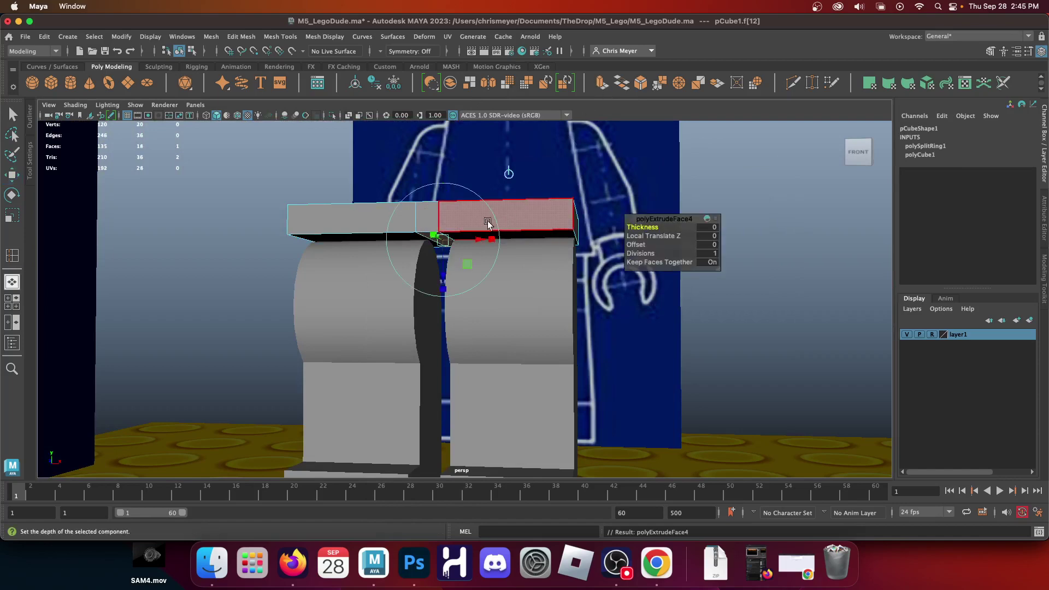
pyautogui.press('t')
pyautogui.press('space')
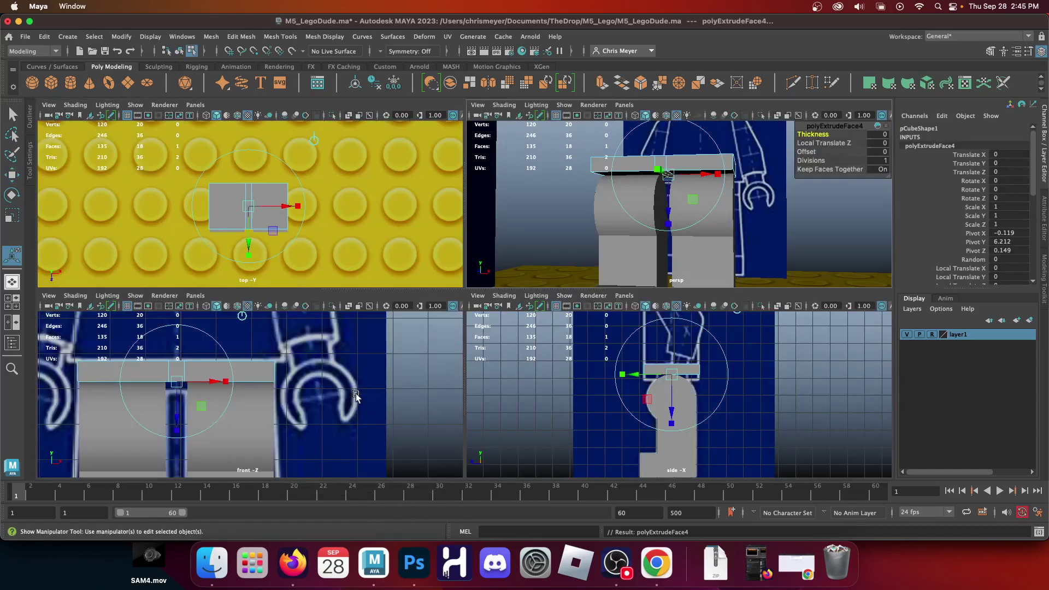
pyautogui.press('space')
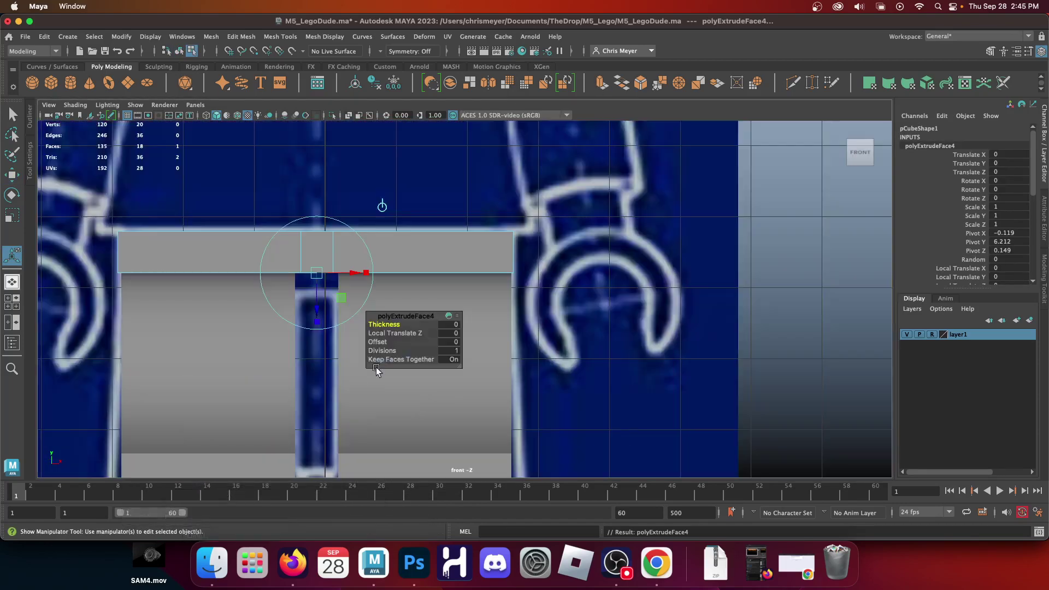
pyautogui.moveTo(326, 211); pyautogui.dragTo(339, 393)
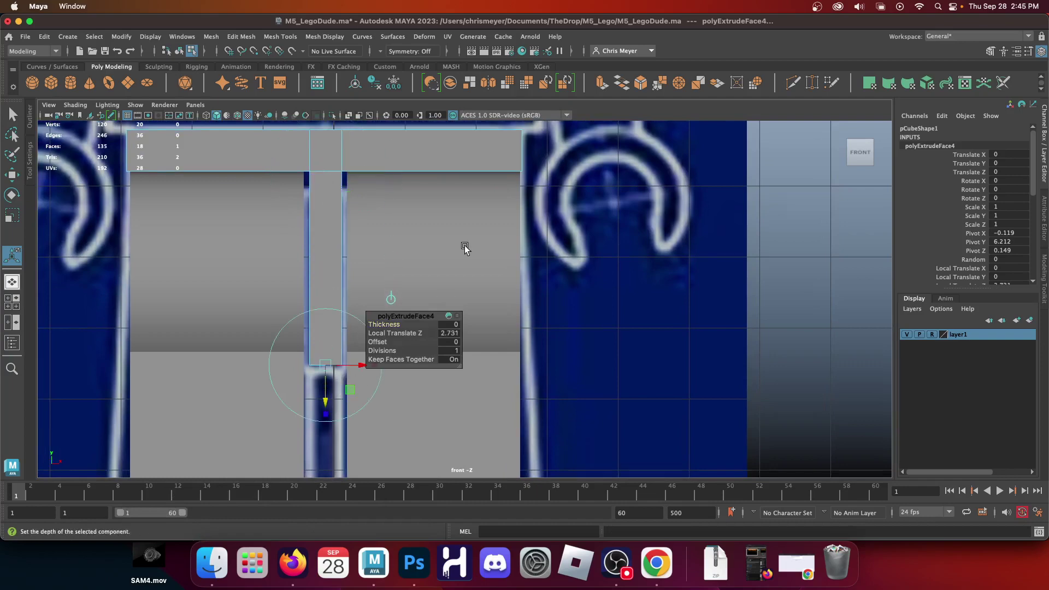
# Step: Inspect the hips in perspective, undo an accidental divisions change and return to object mode
pyautogui.press('space')
pyautogui.press('space')
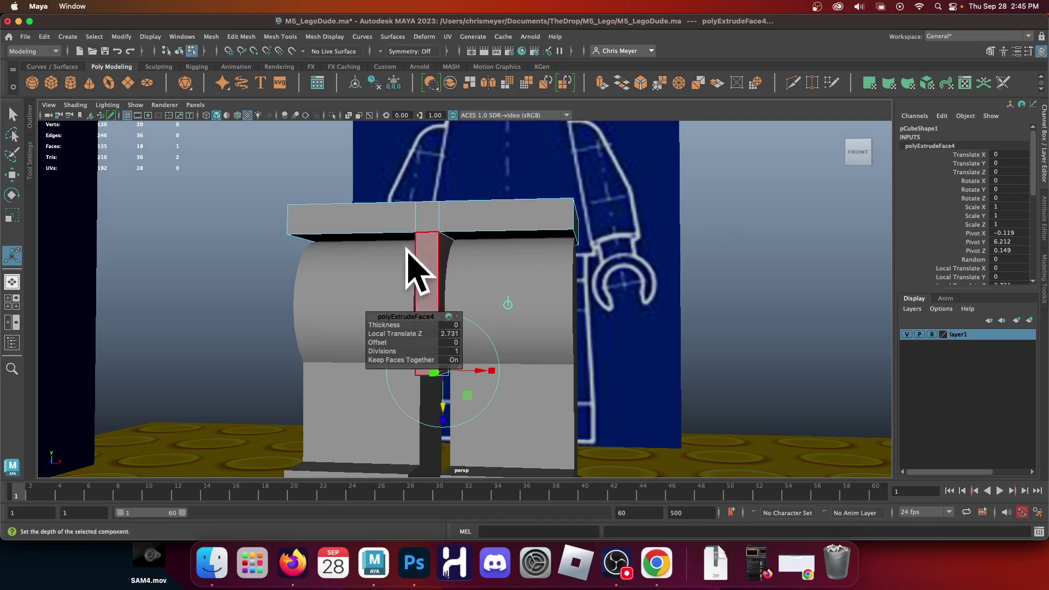
pyautogui.keyDown('alt'); pyautogui.moveTo(435, 276); pyautogui.dragTo(415, 323); pyautogui.keyUp('alt')
pyautogui.scroll(5, 389, 337)
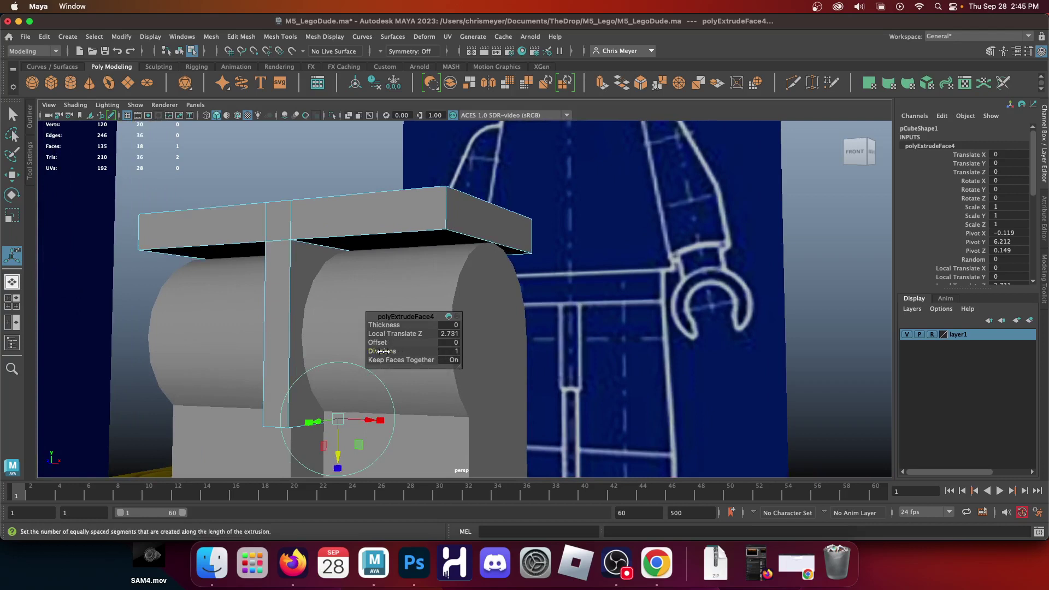
pyautogui.click(382, 351)
pyautogui.press('z')
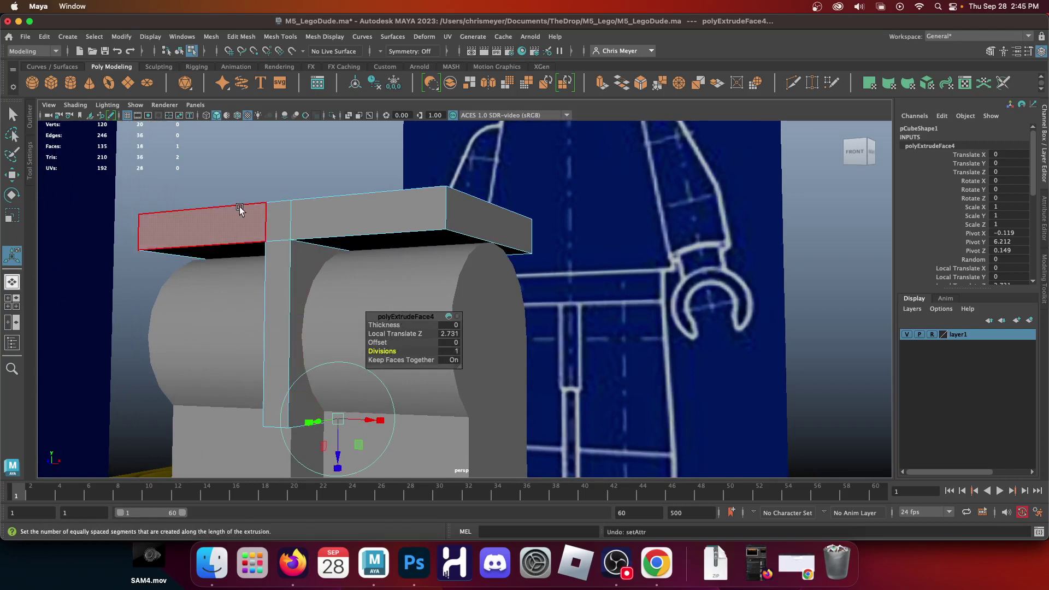
pyautogui.moveTo(328, 213); pyautogui.dragTo(363, 205, button='right')
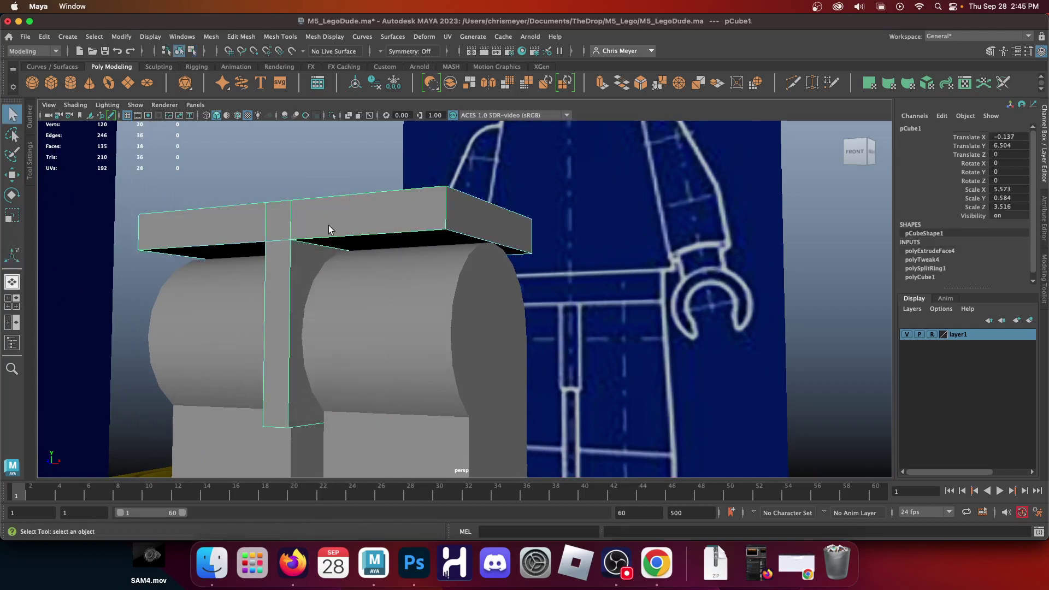
# Step: Ring the centre pillar with eight evenly spaced edge loops, then switch to vertex selection
pyautogui.click(281, 37)
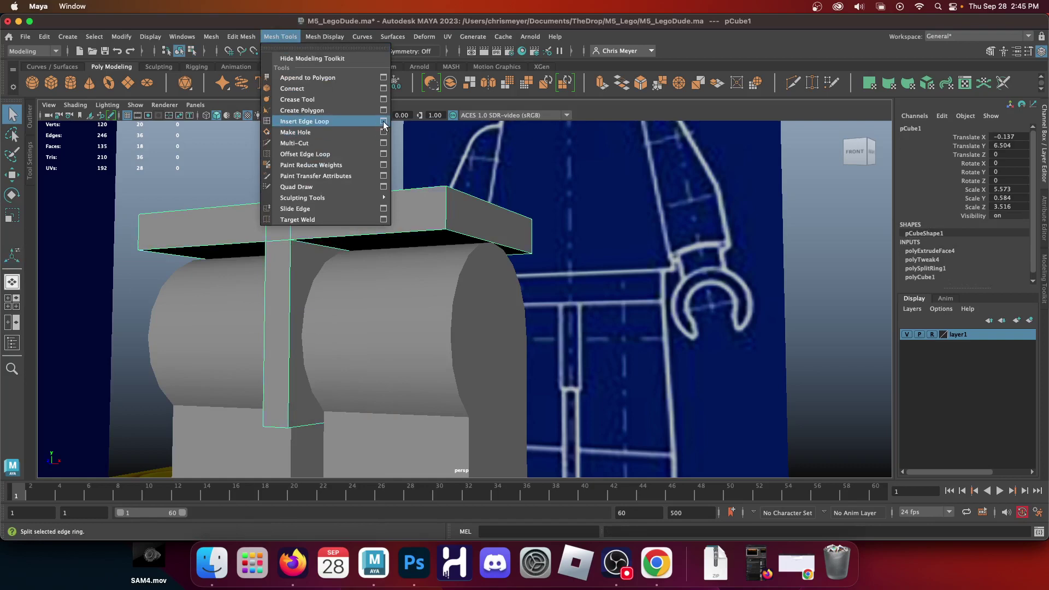
pyautogui.click(384, 122)
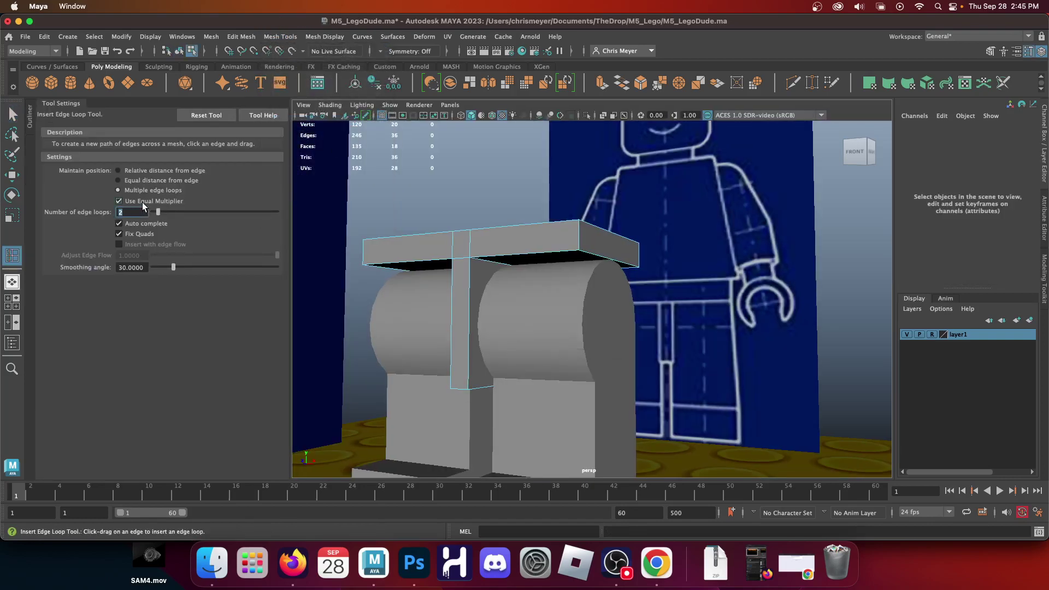
pyautogui.click(470, 298)
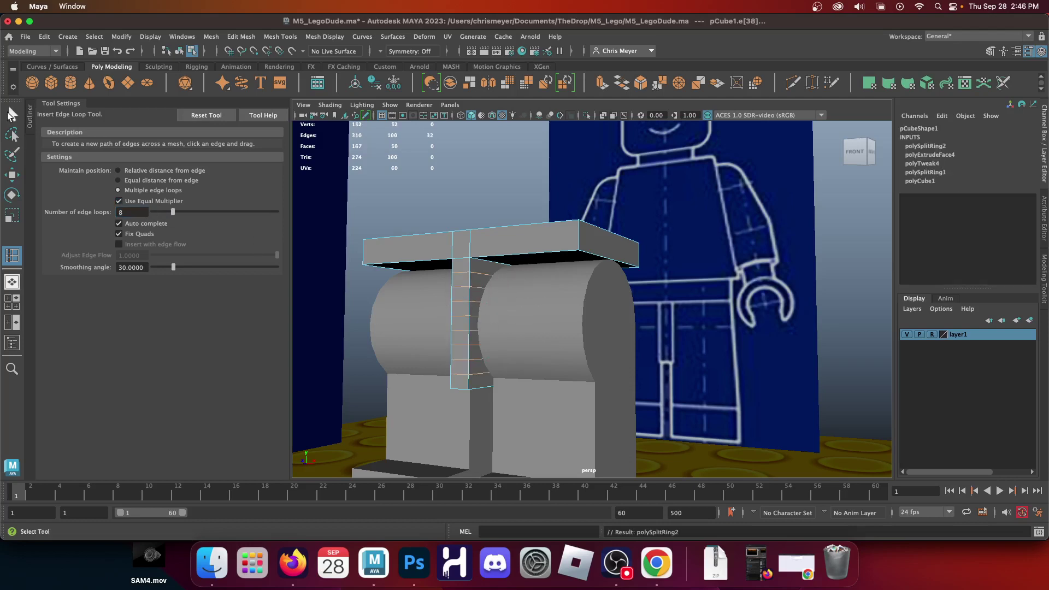
pyautogui.click(10, 113)
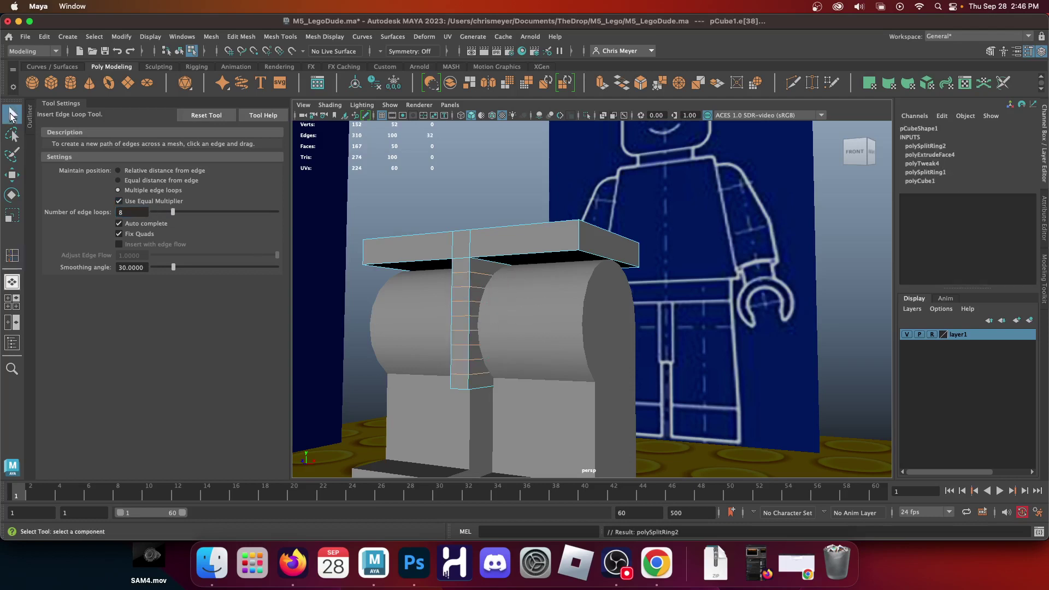
pyautogui.click(68, 106)
pyautogui.press('space')
pyautogui.press('space')
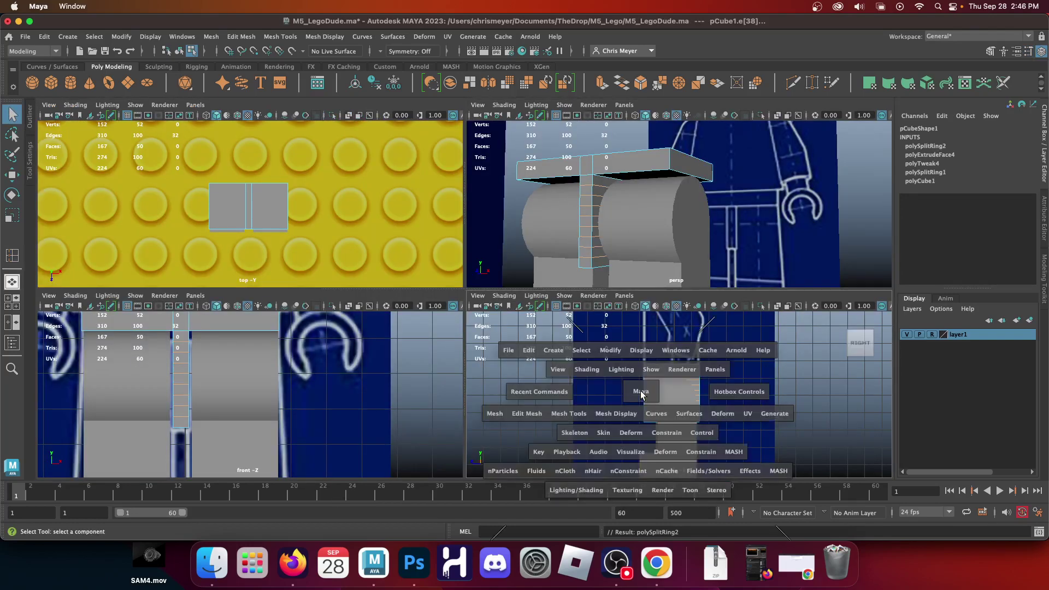
pyautogui.scroll(10, 422, 251)
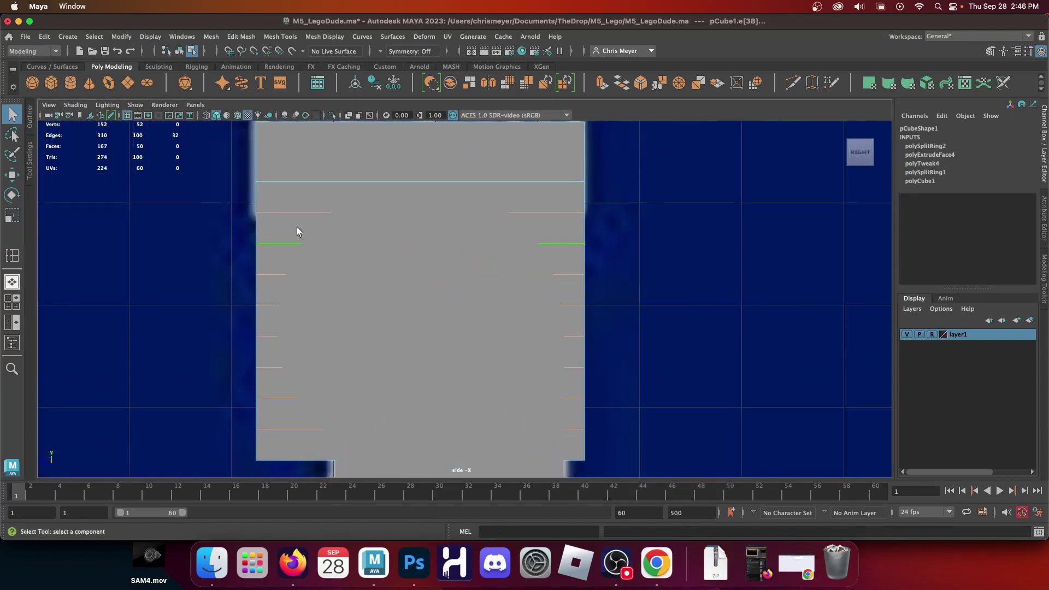
pyautogui.moveTo(272, 213); pyautogui.dragTo(222, 213, button='right')
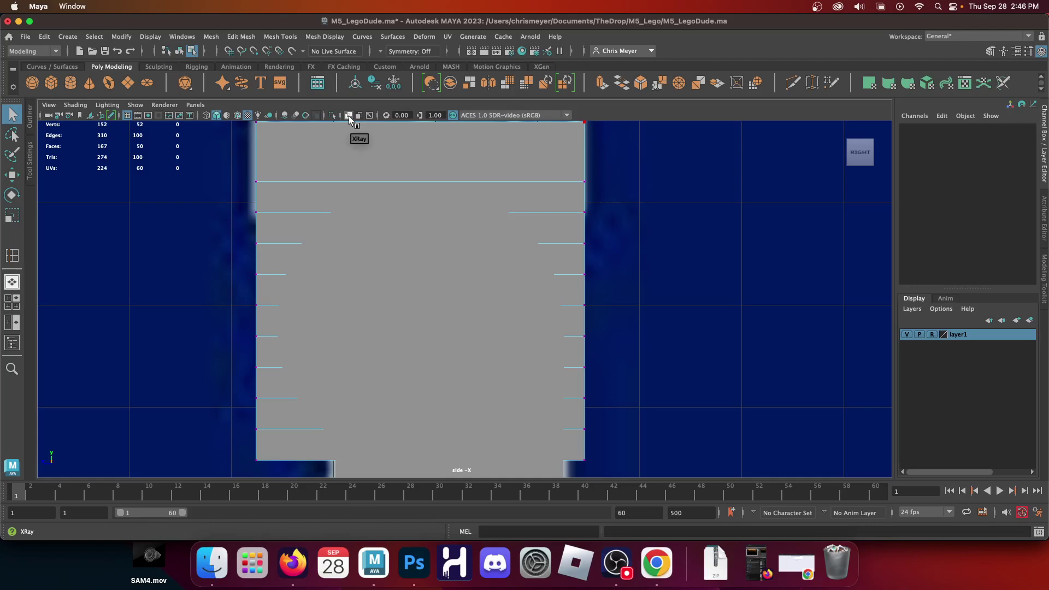
# Step: Turn on X-Ray and scale the pillar's top vertex row inward
pyautogui.click(350, 116)
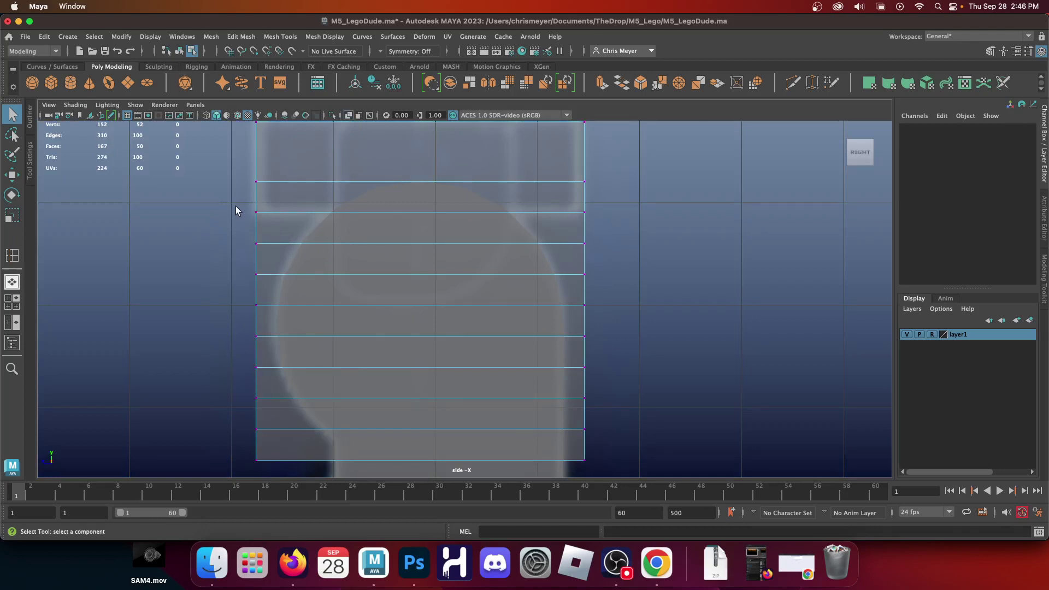
pyautogui.moveTo(237, 198); pyautogui.dragTo(650, 228)
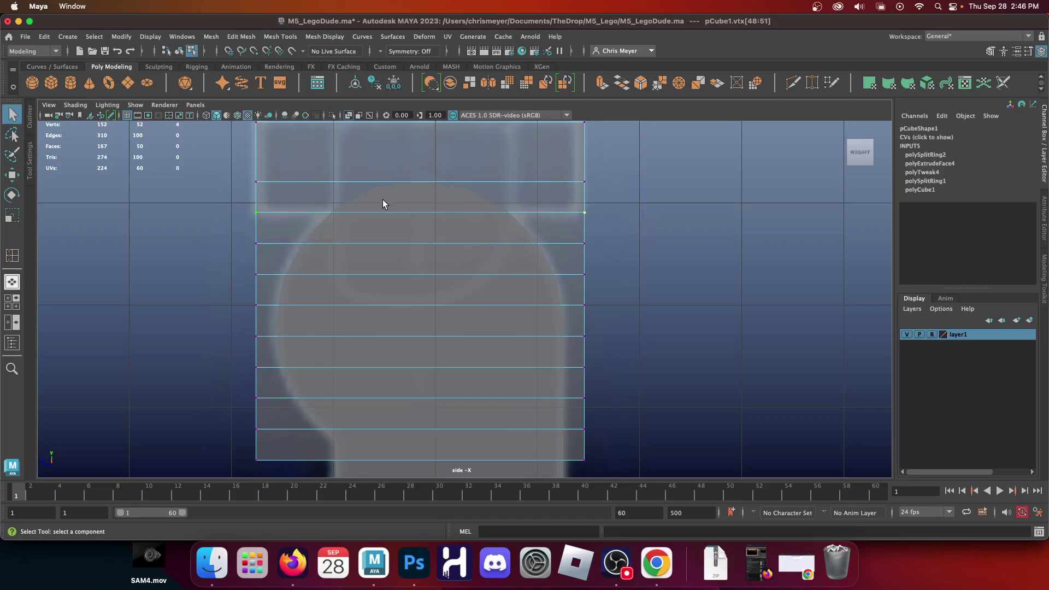
pyautogui.press('r')
pyautogui.moveTo(375, 208); pyautogui.dragTo(423, 163)
pyautogui.press('w')
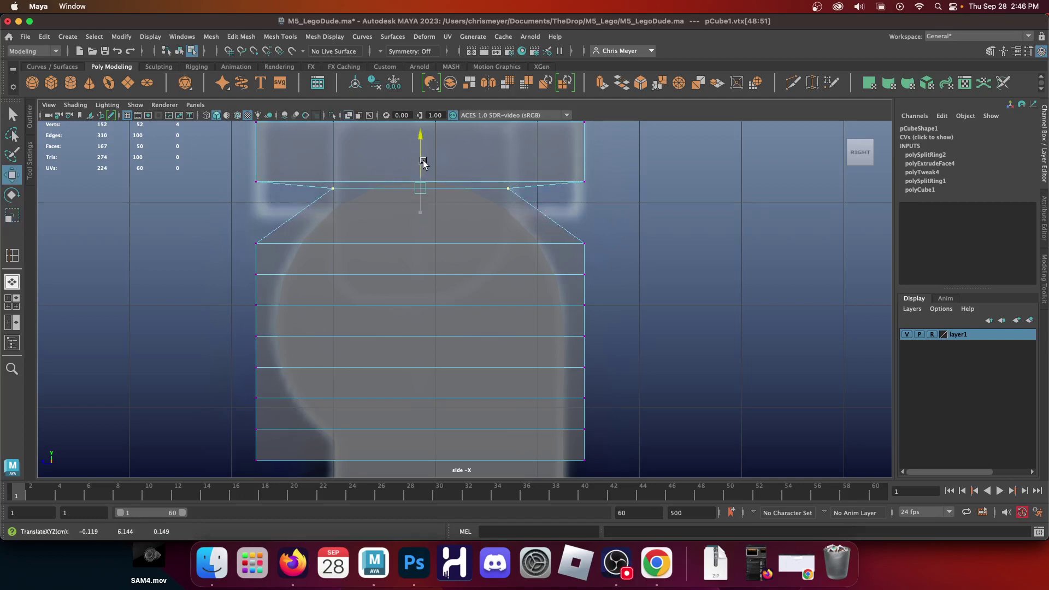
pyautogui.press('r')
pyautogui.moveTo(372, 190); pyautogui.dragTo(386, 194)
# Step: Narrow the next four vertex rows down the pillar to follow the hip's curve
pyautogui.moveTo(224, 234); pyautogui.dragTo(604, 258)
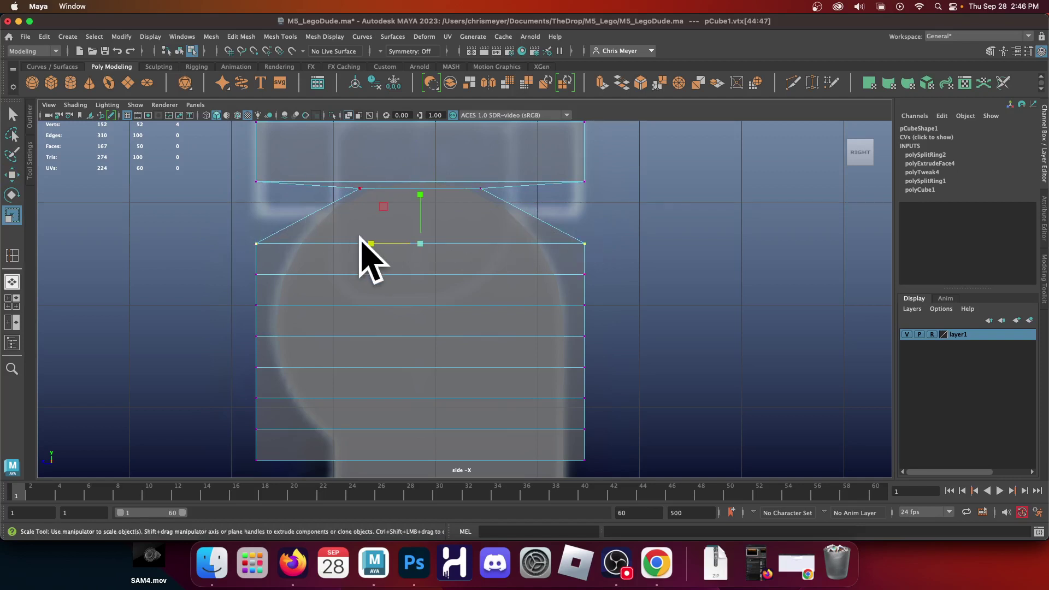
pyautogui.press('z')
pyautogui.moveTo(370, 243); pyautogui.dragTo(382, 246)
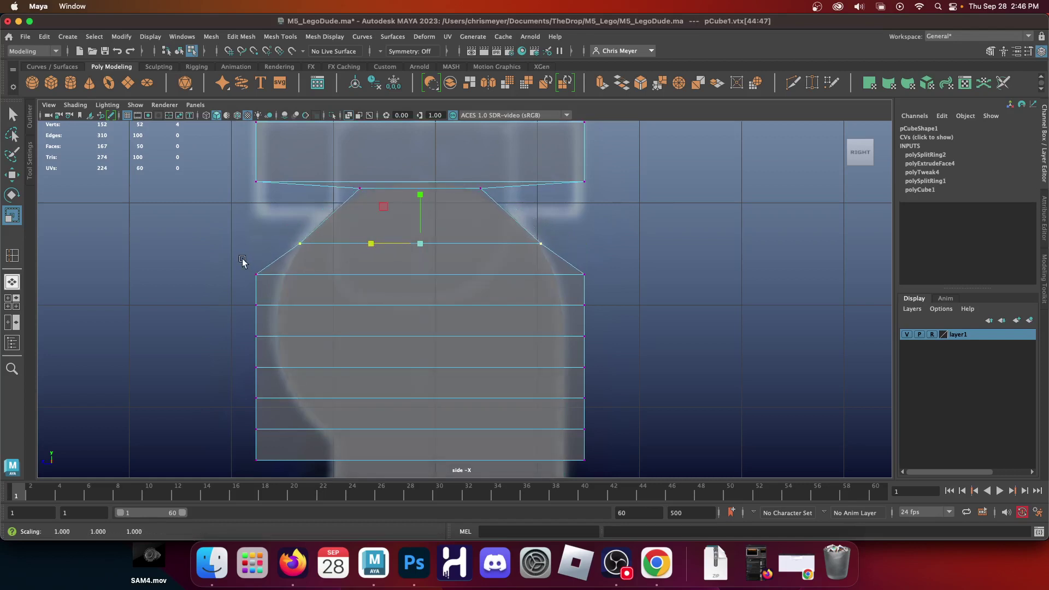
pyautogui.moveTo(242, 261); pyautogui.dragTo(610, 289)
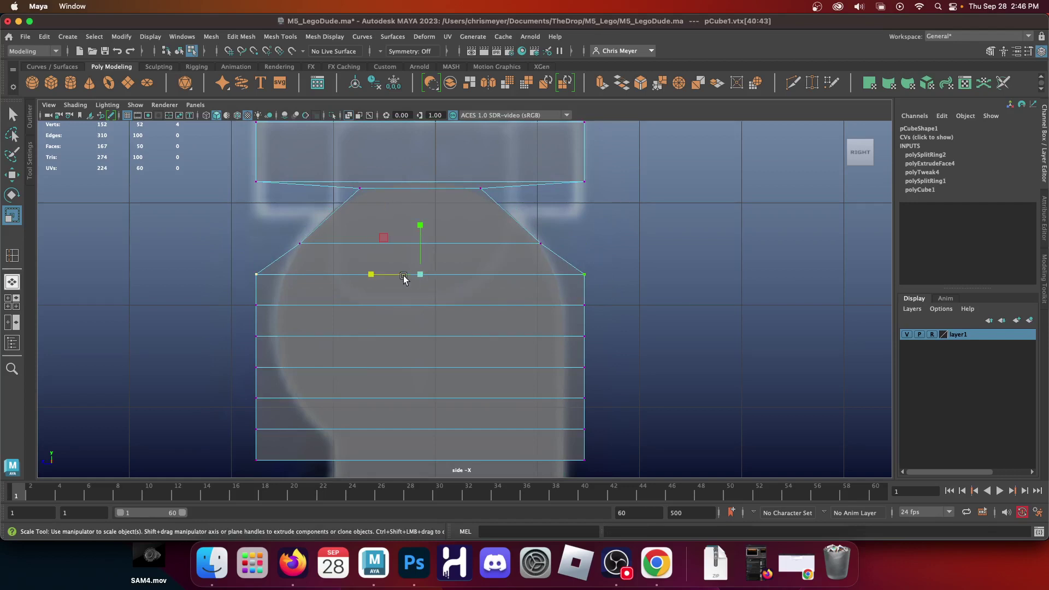
pyautogui.moveTo(369, 274); pyautogui.dragTo(376, 277)
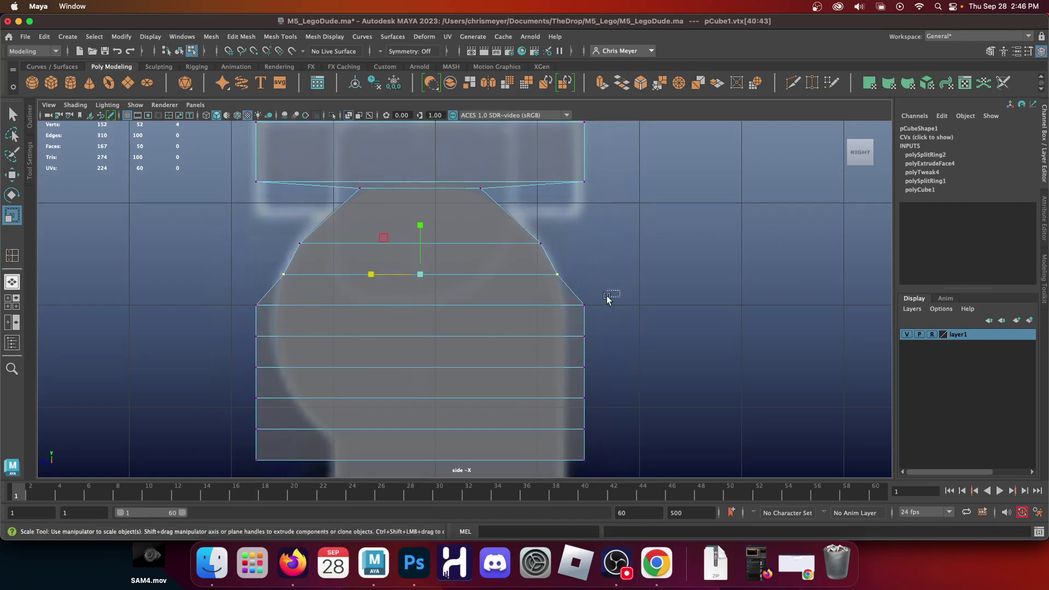
pyautogui.moveTo(620, 290); pyautogui.dragTo(205, 307)
pyautogui.moveTo(372, 306); pyautogui.dragTo(378, 308)
pyautogui.moveTo(632, 327); pyautogui.dragTo(181, 352)
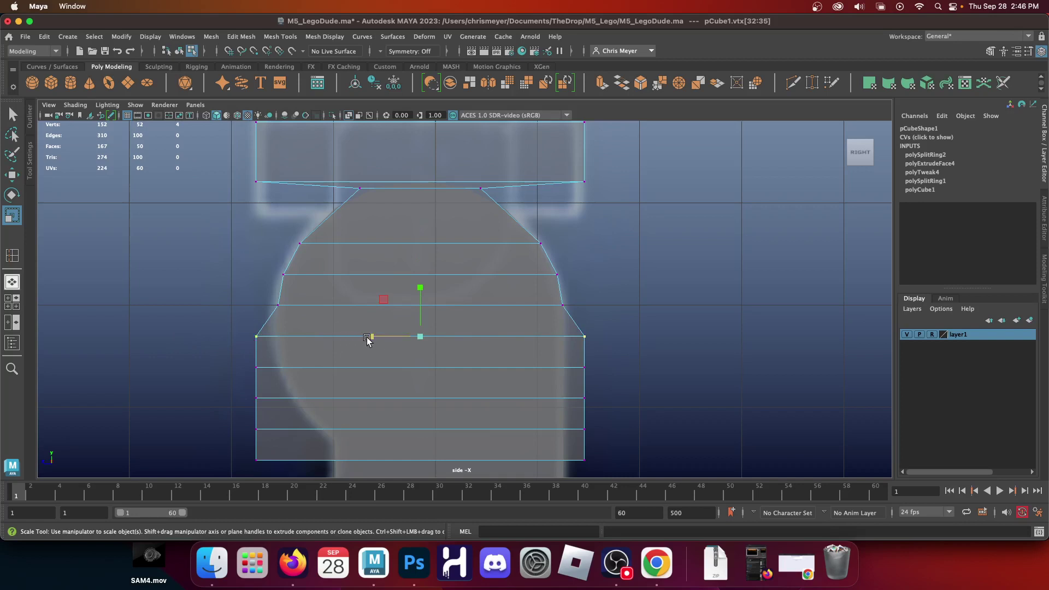
pyautogui.moveTo(367, 339); pyautogui.dragTo(374, 340)
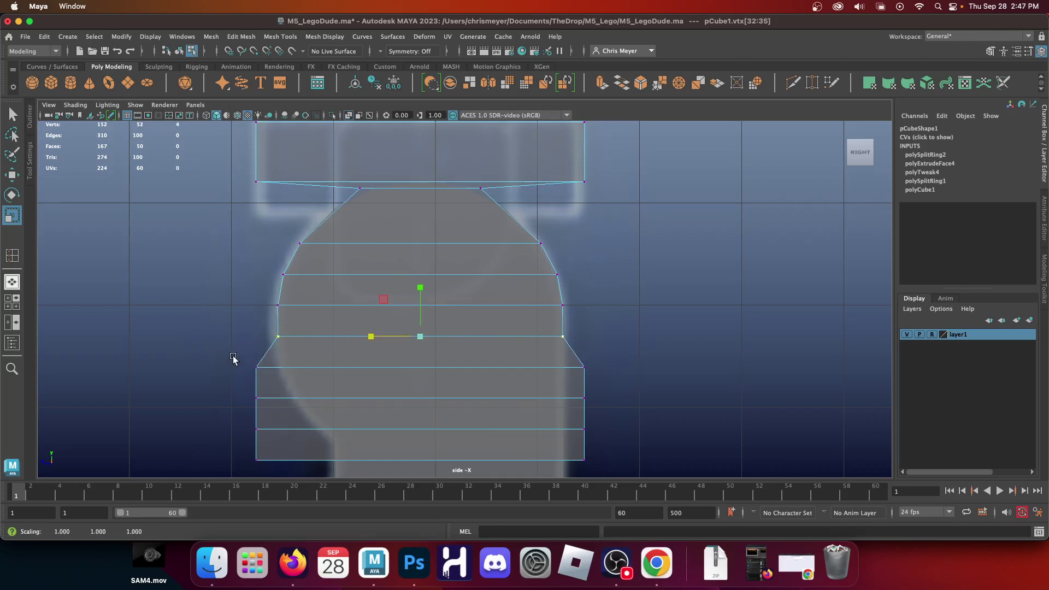
# Step: Move the lowest left and right vertices inward onto the rounded hip outline, then exit to object mode
pyautogui.moveTo(233, 359); pyautogui.dragTo(336, 388)
pyautogui.press('w')
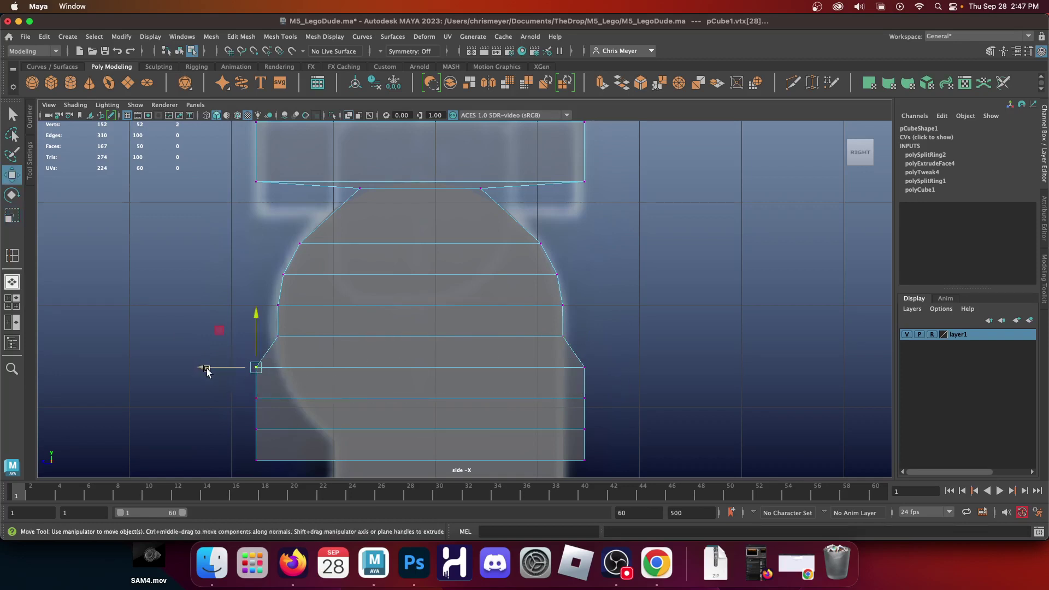
pyautogui.moveTo(207, 370); pyautogui.dragTo(283, 413)
pyautogui.click(165, 345)
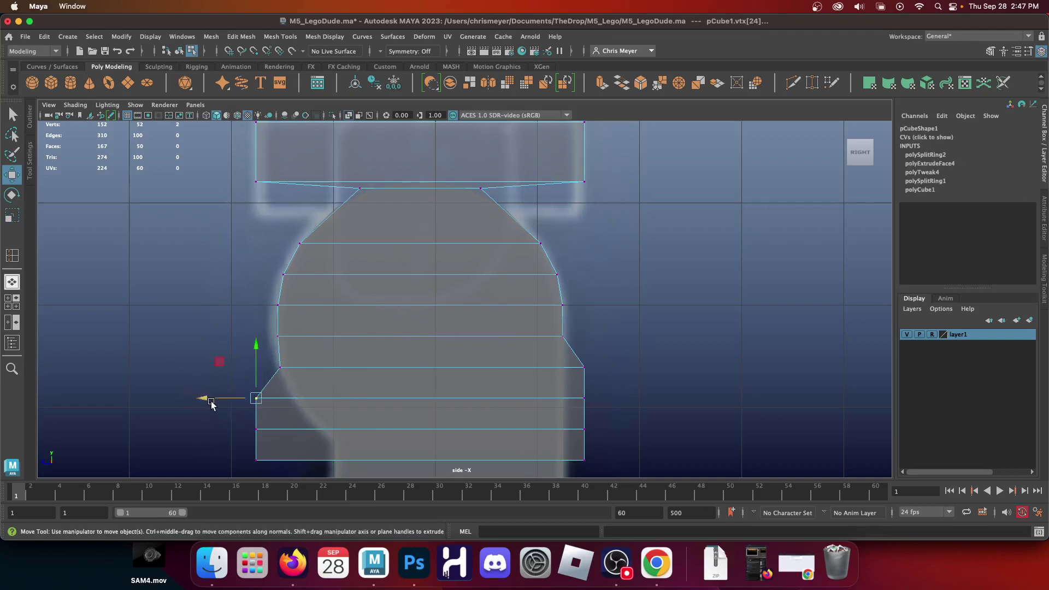
pyautogui.moveTo(212, 400); pyautogui.dragTo(279, 442)
pyautogui.moveTo(207, 433); pyautogui.dragTo(329, 462)
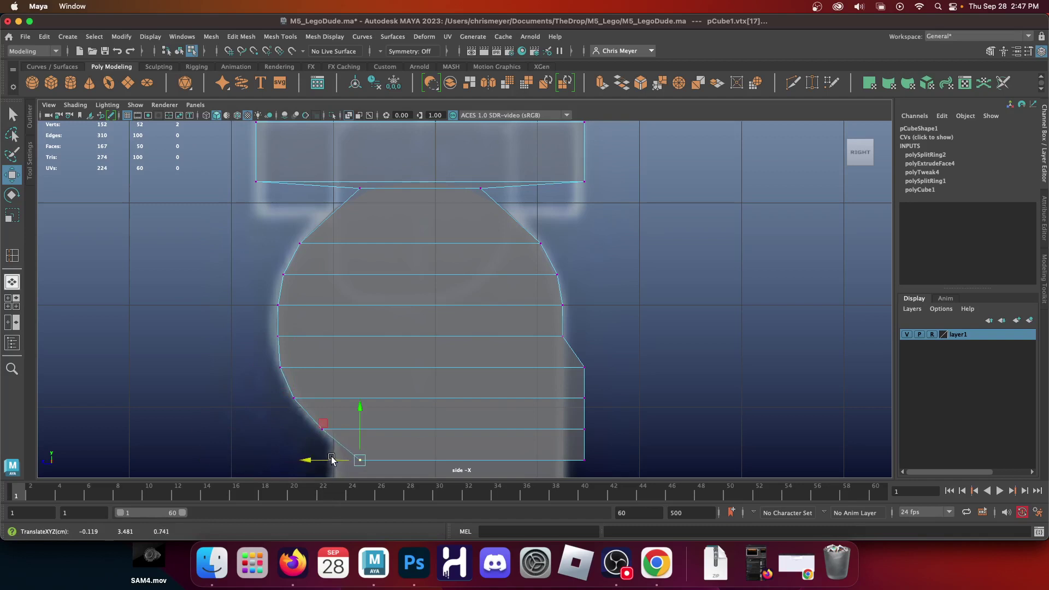
pyautogui.moveTo(604, 346); pyautogui.dragTo(535, 367)
pyautogui.moveTo(623, 389); pyautogui.dragTo(565, 476)
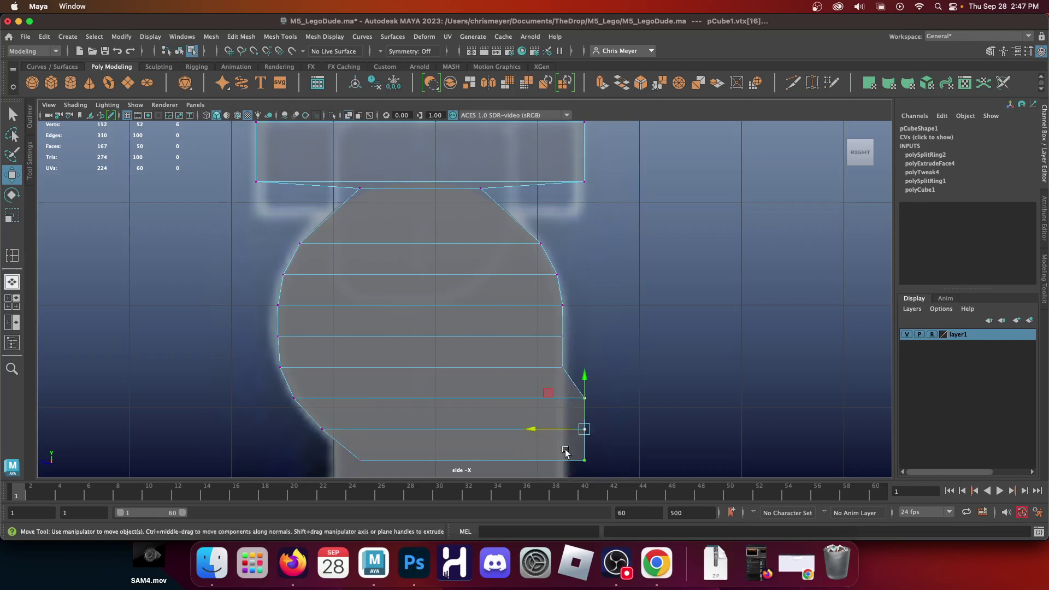
pyautogui.press('z')
pyautogui.hotkey('shift', 'z')
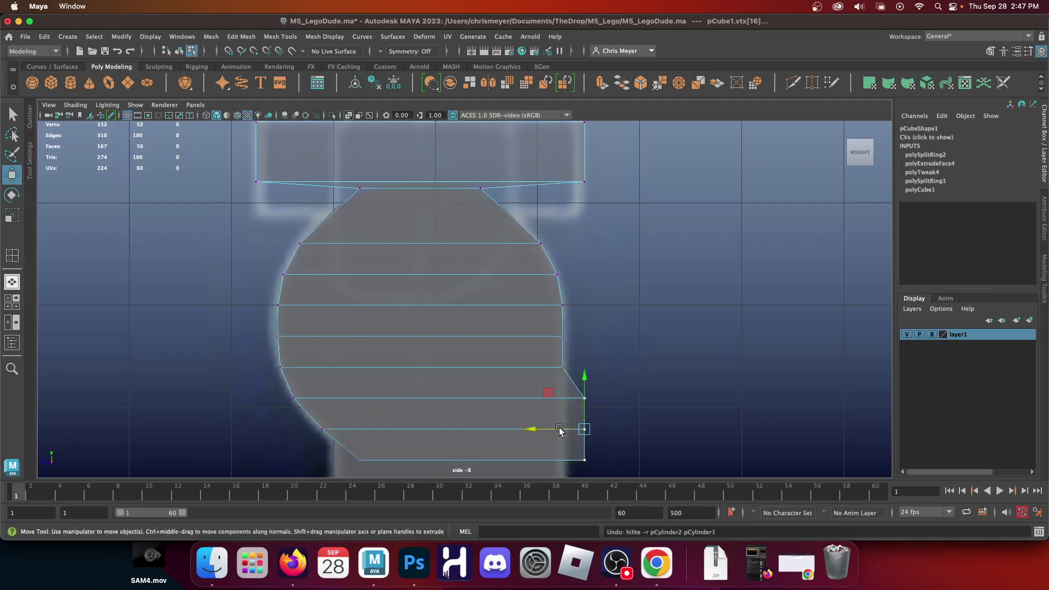
pyautogui.moveTo(536, 427)
pyautogui.mouseDown()
pyautogui.moveTo(560, 429)
pyautogui.moveTo(543, 430)
pyautogui.mouseUp()
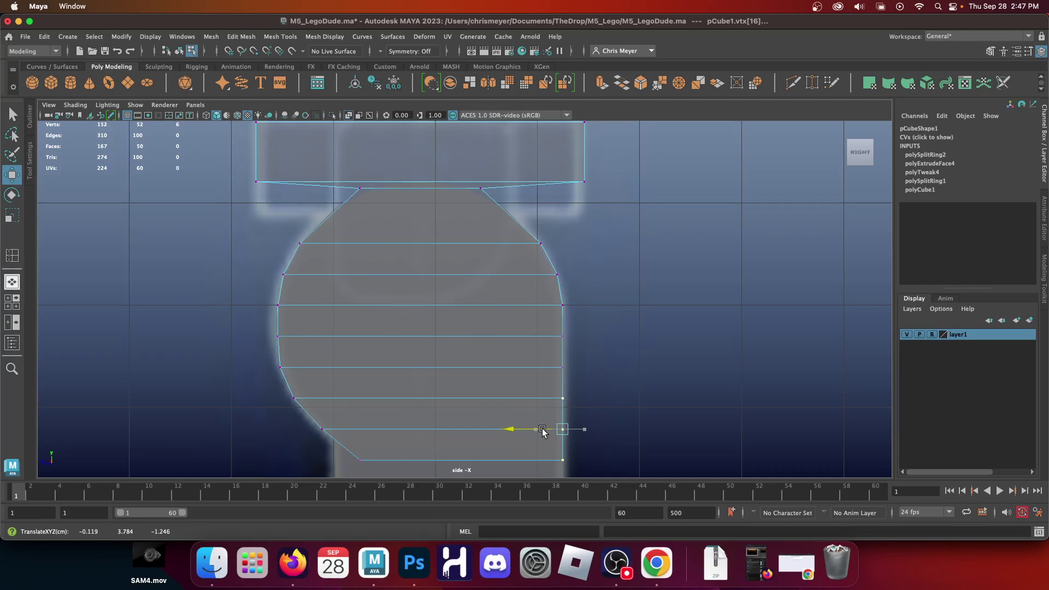
pyautogui.press('space')
pyautogui.press('space')
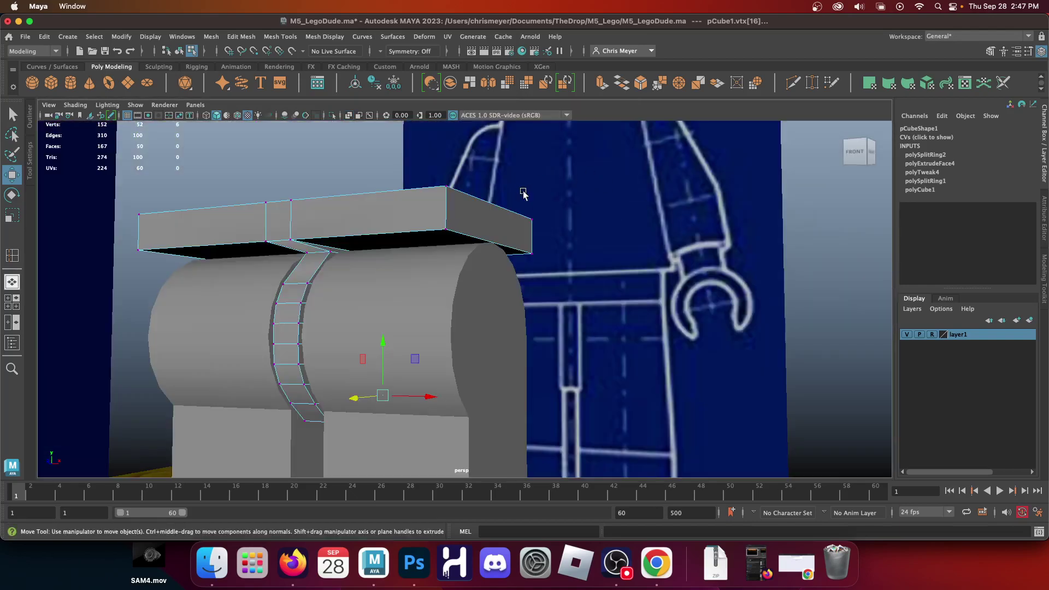
pyautogui.moveTo(355, 213); pyautogui.dragTo(409, 191, button='right')
# Step: Create a new cube and raise it above the hips
pyautogui.click(250, 152)
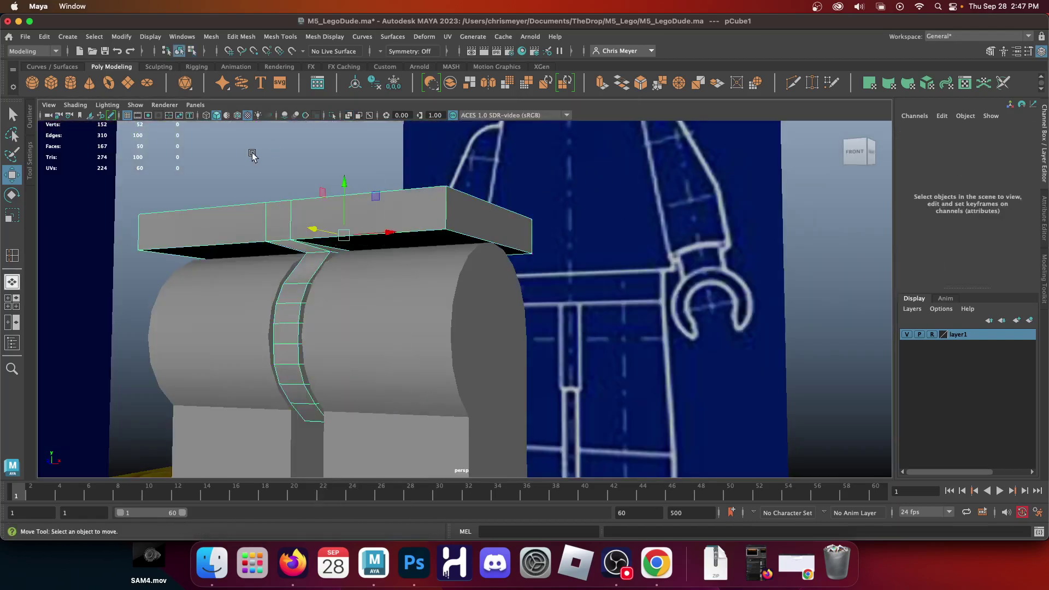
pyautogui.keyDown('alt'); pyautogui.moveTo(351, 185); pyautogui.dragTo(230, 244); pyautogui.keyUp('alt')
pyautogui.keyDown('alt'); pyautogui.moveTo(317, 270); pyautogui.dragTo(612, 317); pyautogui.keyUp('alt')
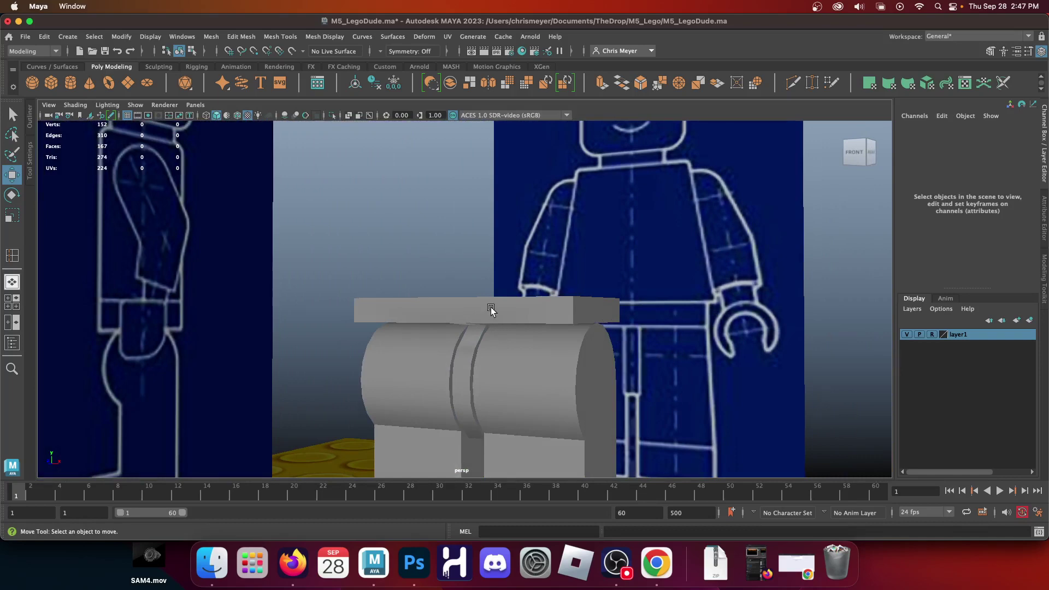
pyautogui.click(51, 82)
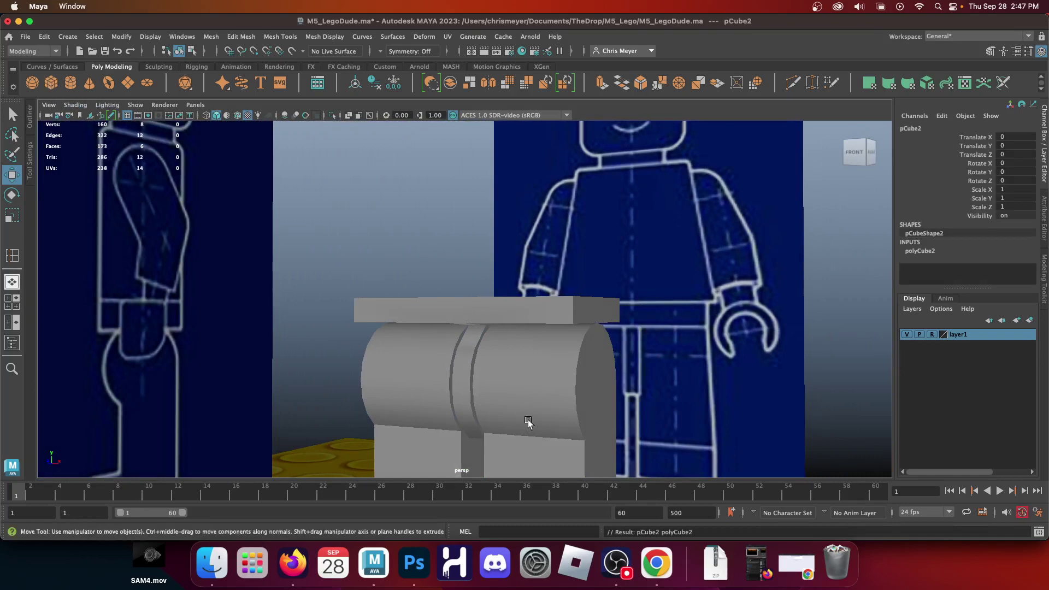
pyautogui.scroll(-10, 528, 422)
pyautogui.moveTo(482, 365); pyautogui.dragTo(504, 178)
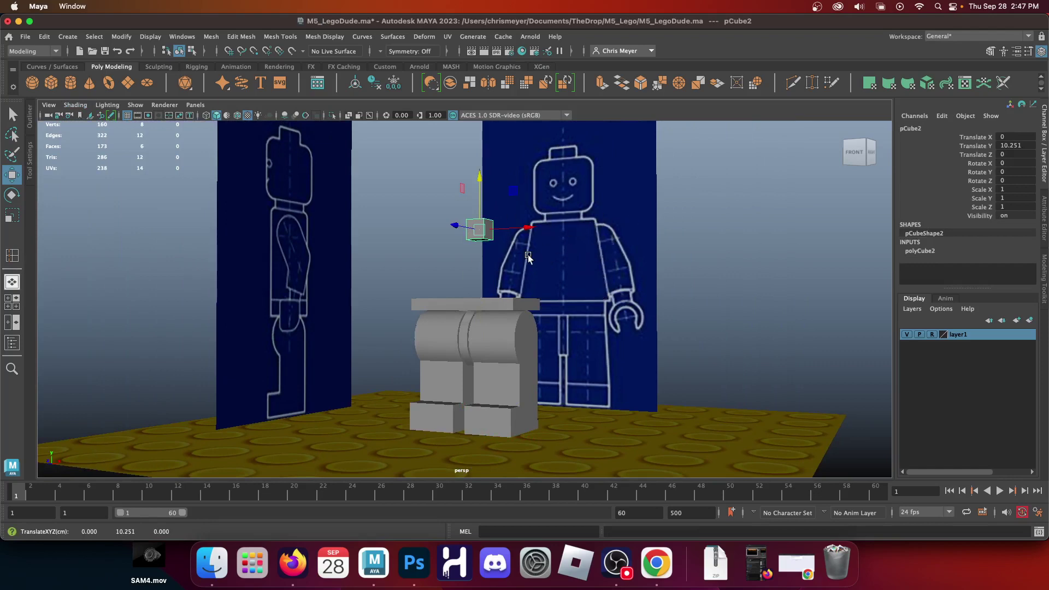
# Step: In the side view, stretch the cube to torso height and lower its top edge to the shoulders
pyautogui.press('r')
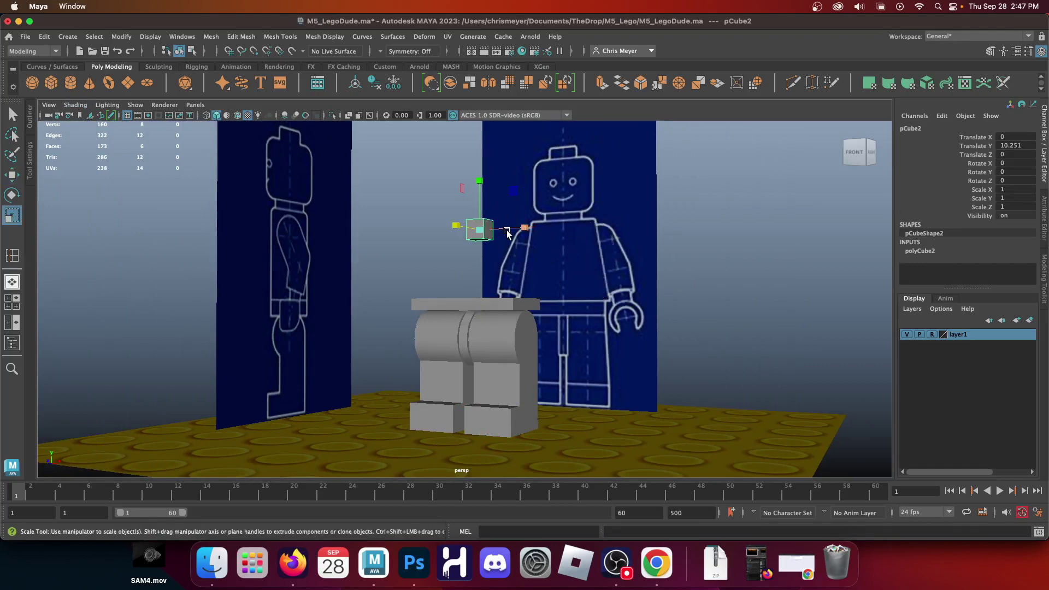
pyautogui.press('space')
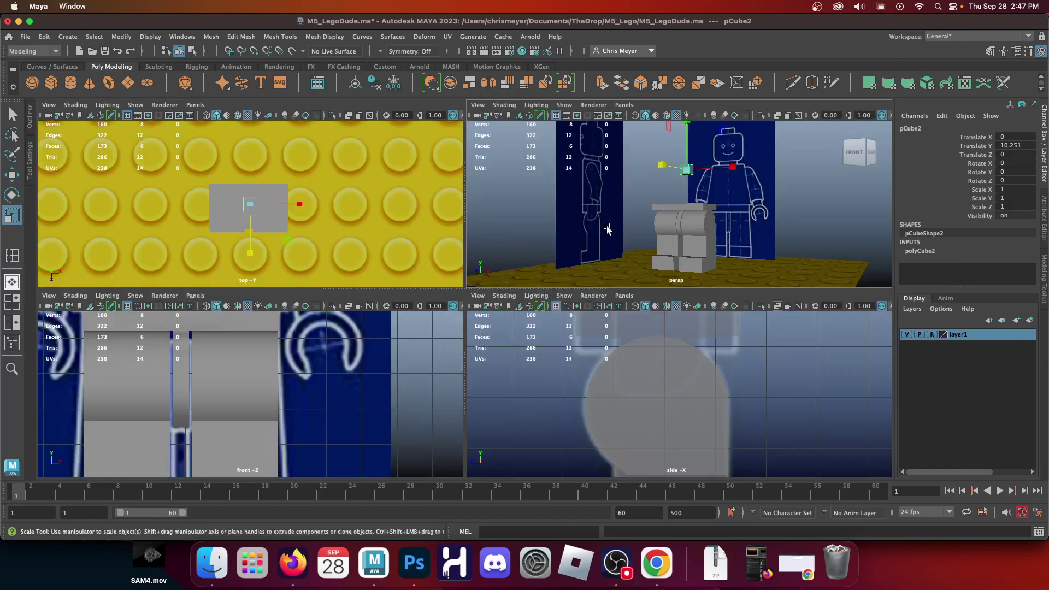
pyautogui.press('space')
pyautogui.scroll(-5, 615, 340)
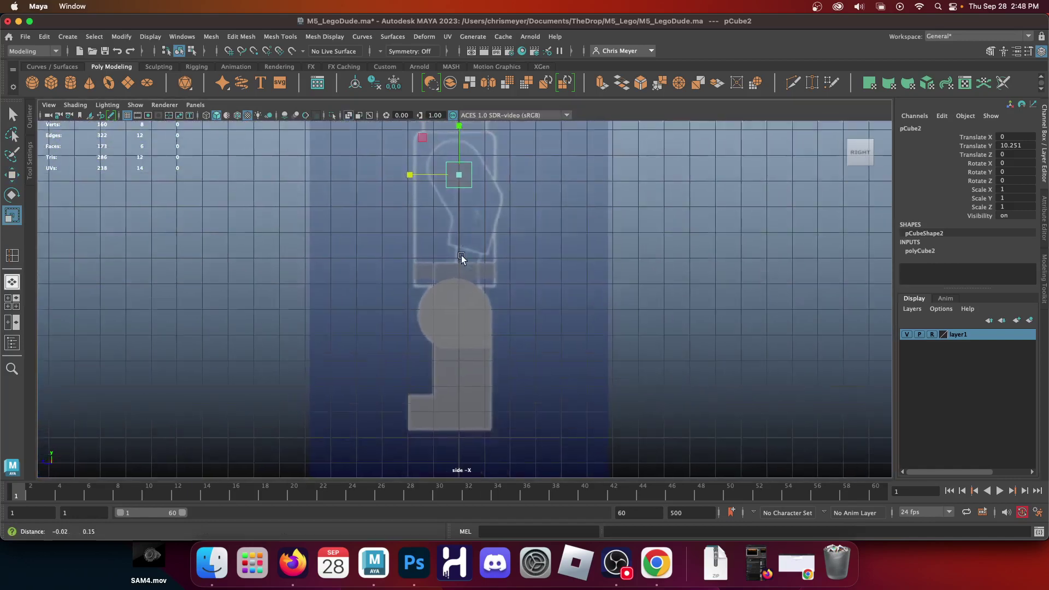
pyautogui.keyDown('alt'); pyautogui.moveTo(461, 257); pyautogui.dragTo(467, 353, button='middle'); pyautogui.keyUp('alt')
pyautogui.moveTo(466, 224); pyautogui.dragTo(467, 144)
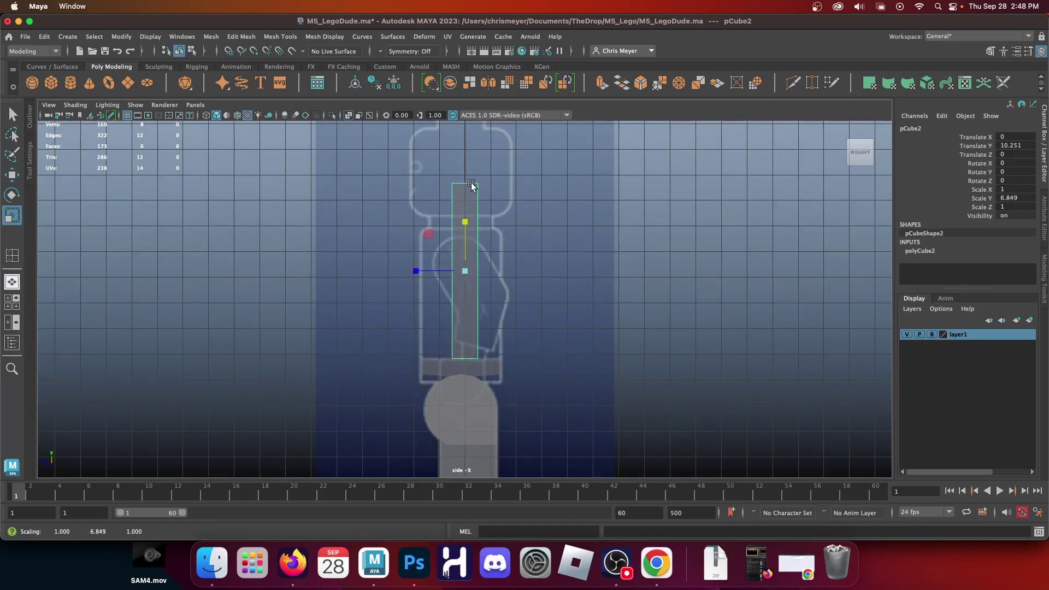
pyautogui.moveTo(473, 192); pyautogui.dragTo(420, 192, button='right')
pyautogui.press('w')
pyautogui.moveTo(497, 195); pyautogui.dragTo(472, 206)
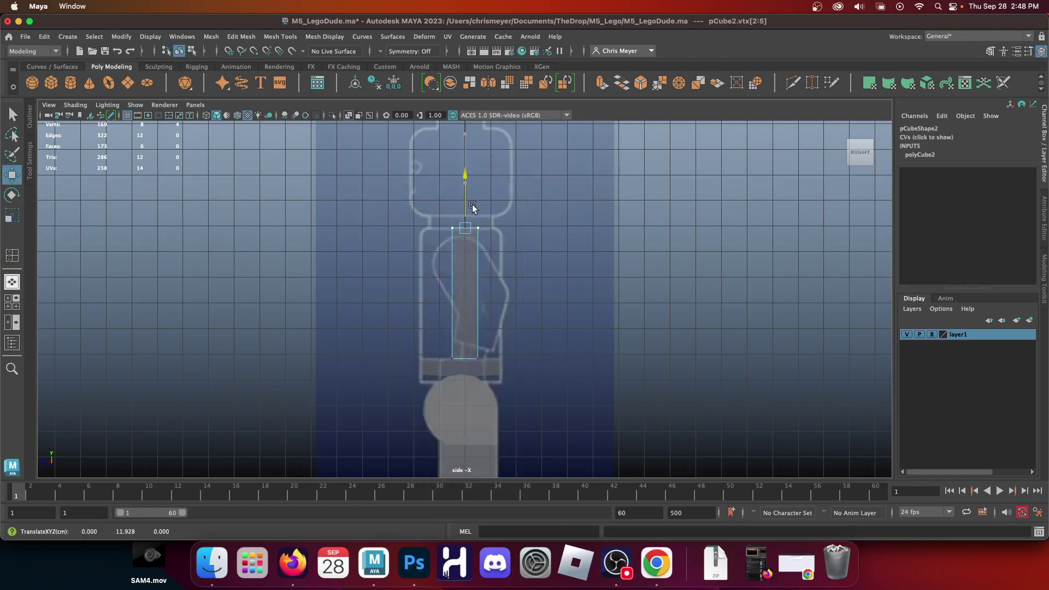
pyautogui.moveTo(468, 213); pyautogui.dragTo(523, 197, button='right')
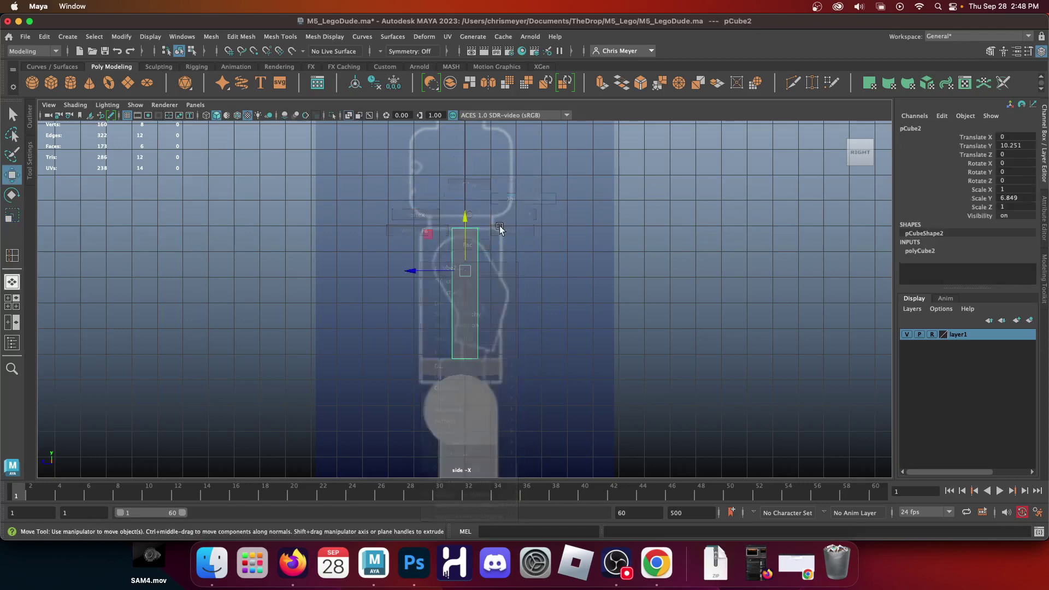
# Step: Deepen the torso cube and align it with the side reference outline
pyautogui.press('r')
pyautogui.moveTo(417, 270); pyautogui.dragTo(323, 263)
pyautogui.press('w')
pyautogui.moveTo(415, 276); pyautogui.dragTo(410, 274)
pyautogui.press('r')
pyautogui.press('w')
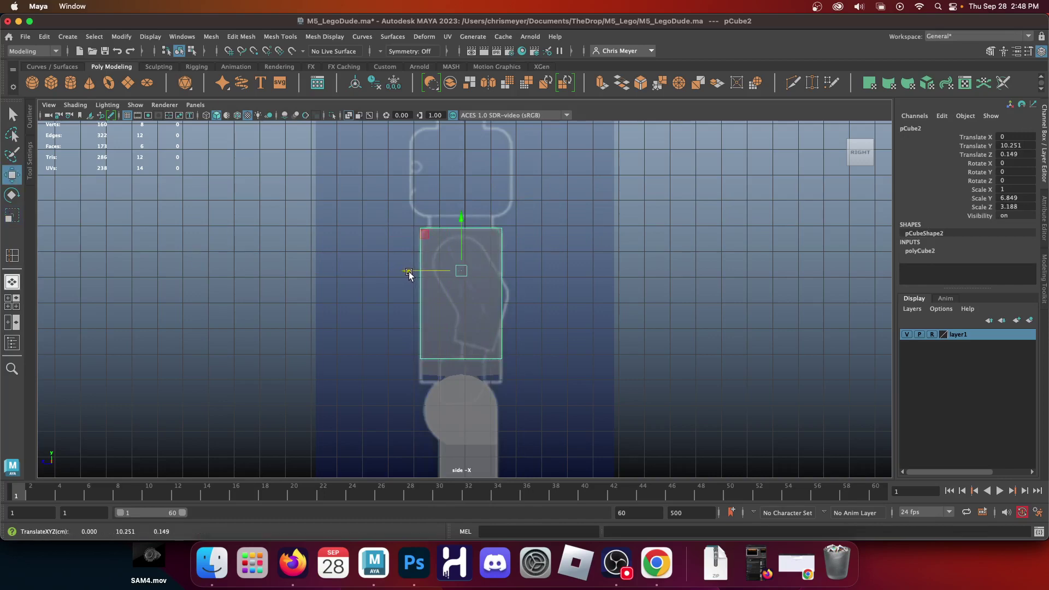
# Step: In the front view, widen the torso, flare its bottom vertices outward, and nudge it to centre
pyautogui.press('space')
pyautogui.press('space')
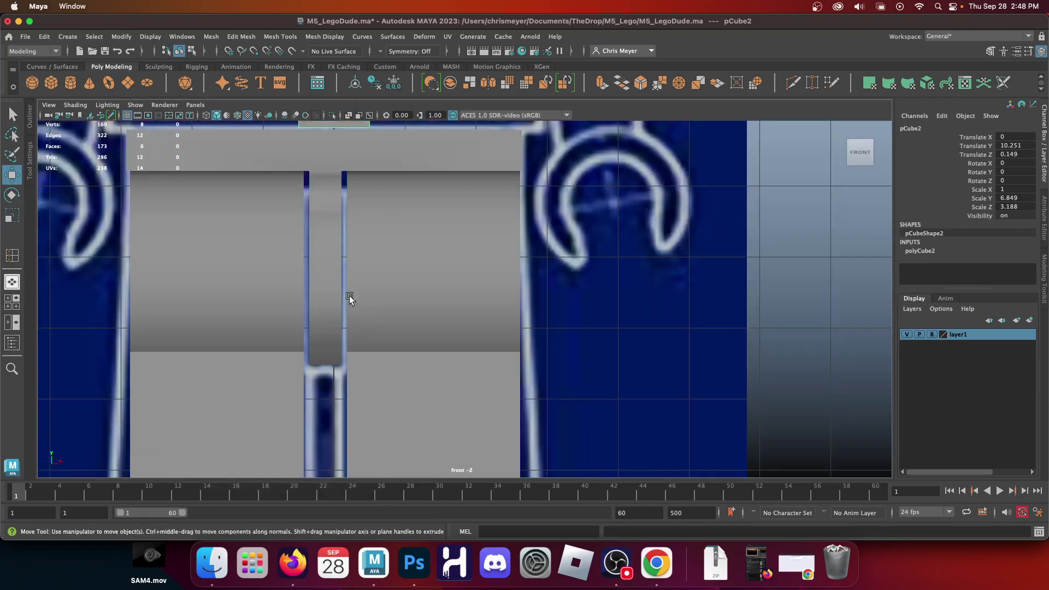
pyautogui.press('f')
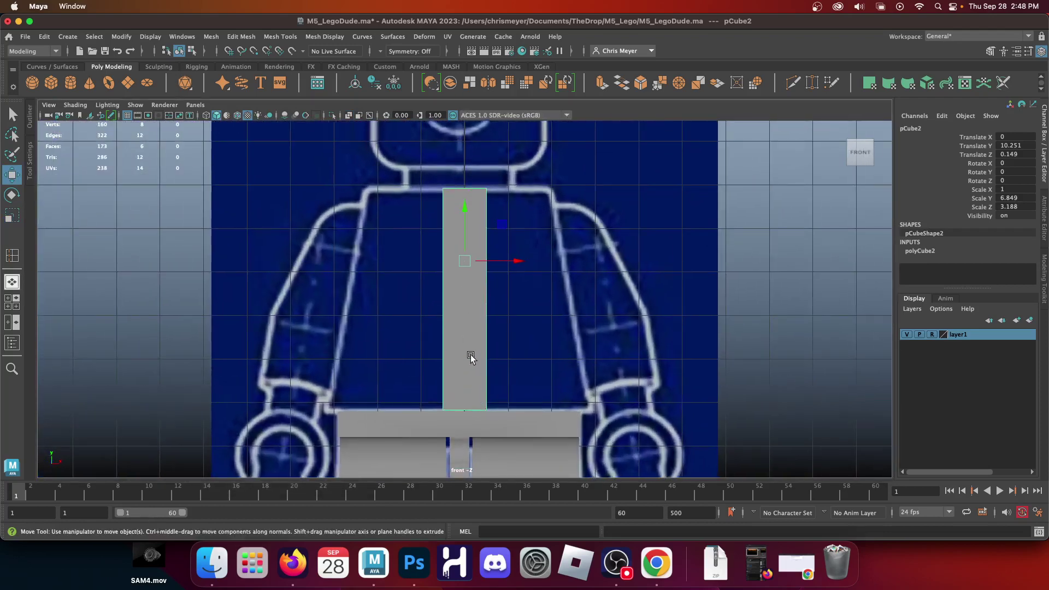
pyautogui.press('r')
pyautogui.moveTo(514, 262)
pyautogui.mouseDown()
pyautogui.moveTo(604, 253)
pyautogui.moveTo(513, 262)
pyautogui.moveTo(532, 265)
pyautogui.mouseUp()
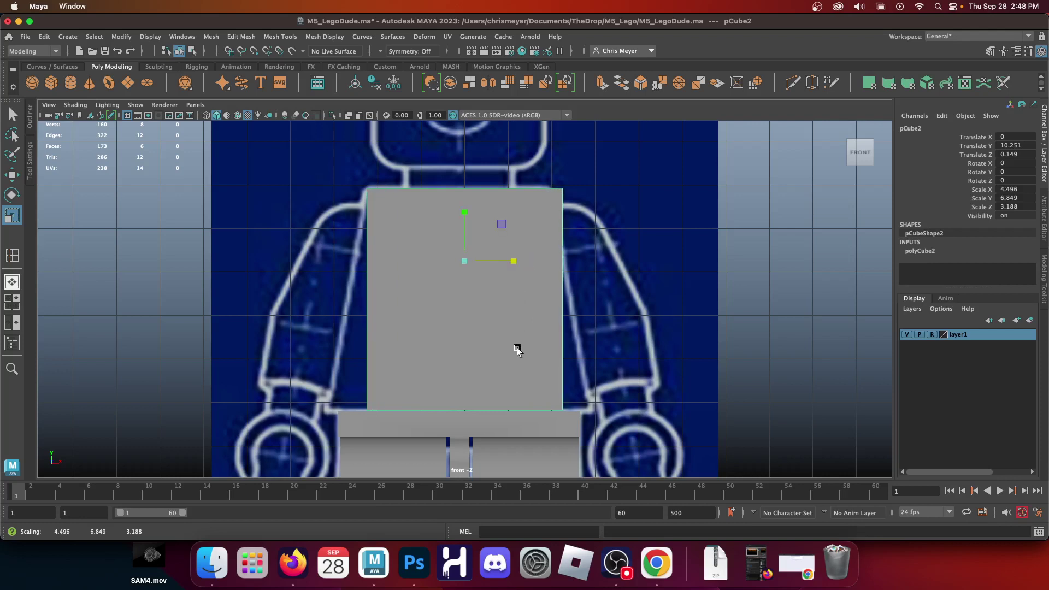
pyautogui.moveTo(518, 350); pyautogui.dragTo(471, 228, button='right')
pyautogui.moveTo(257, 337); pyautogui.dragTo(797, 455)
pyautogui.moveTo(514, 411)
pyautogui.mouseDown()
pyautogui.moveTo(541, 413)
pyautogui.moveTo(532, 410)
pyautogui.mouseUp()
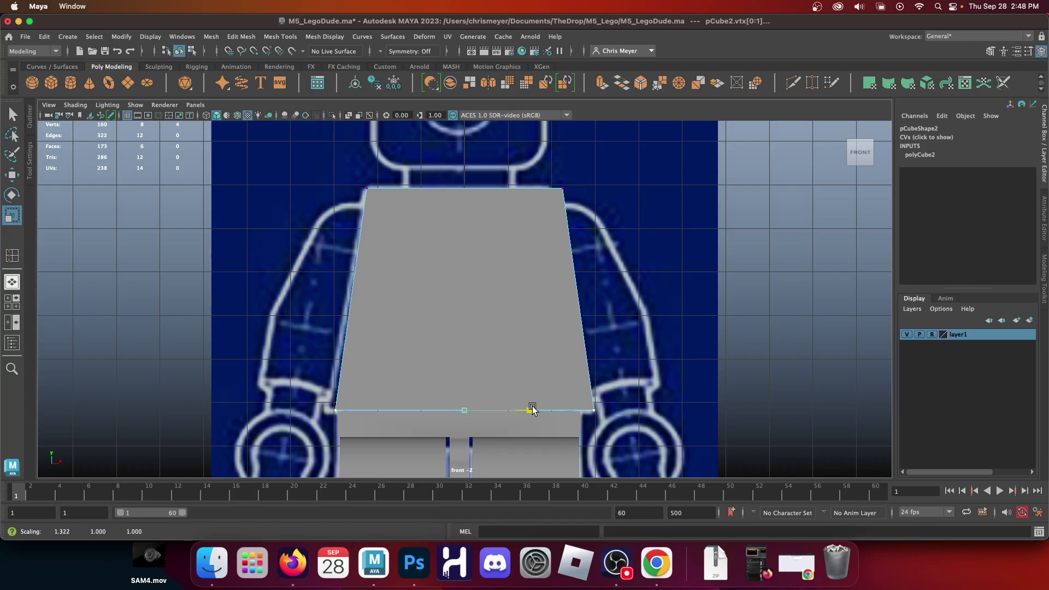
pyautogui.moveTo(480, 249); pyautogui.dragTo(525, 204, button='right')
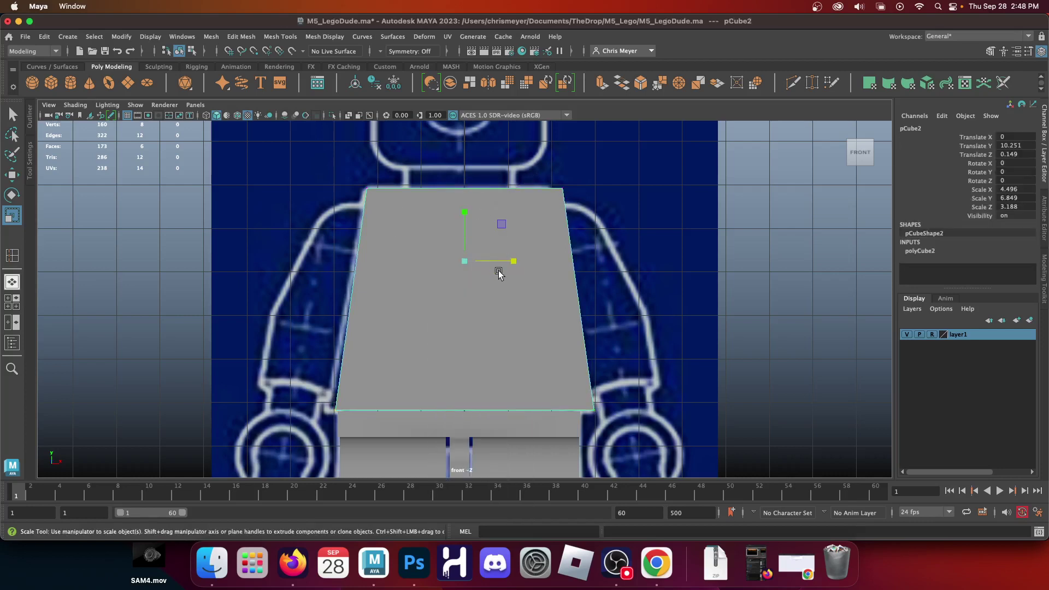
pyautogui.press('w')
pyautogui.moveTo(516, 262); pyautogui.dragTo(514, 261)
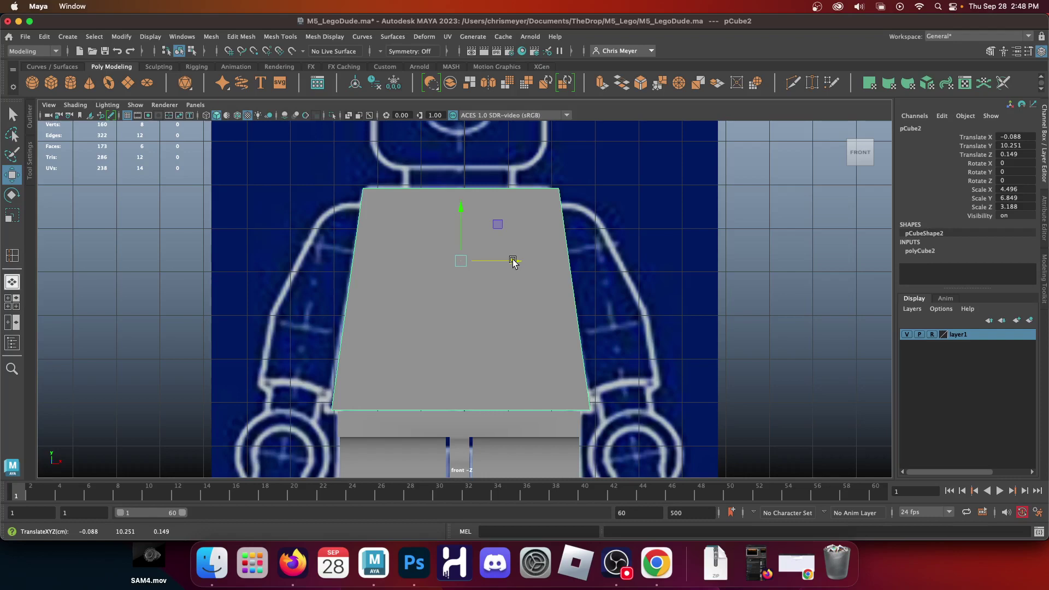
pyautogui.press('space')
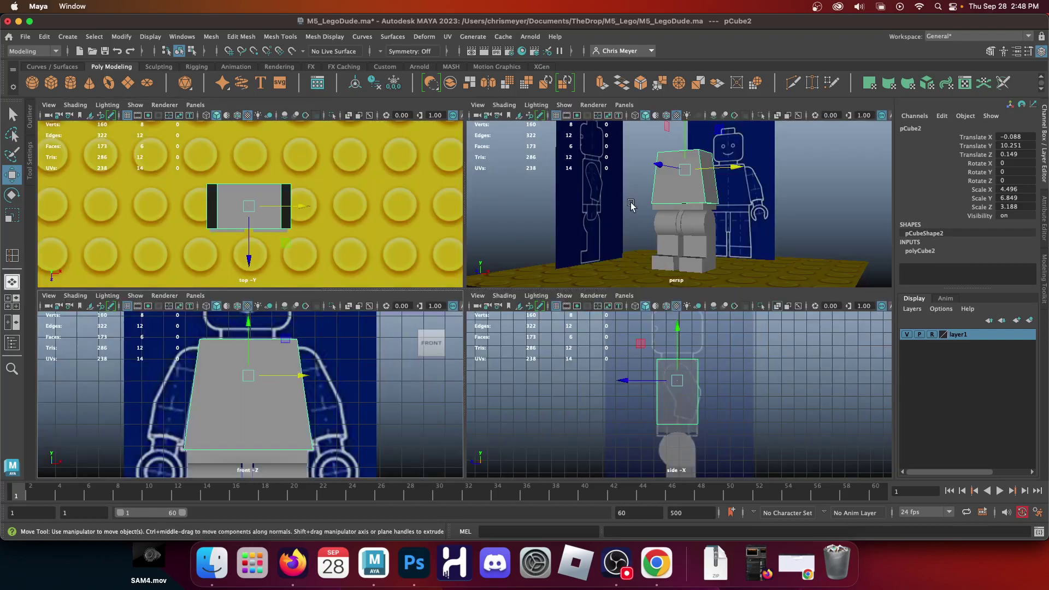
pyautogui.press('space')
pyautogui.click(731, 284)
pyautogui.keyDown('alt'); pyautogui.moveTo(730, 283); pyautogui.dragTo(601, 341); pyautogui.keyUp('alt')
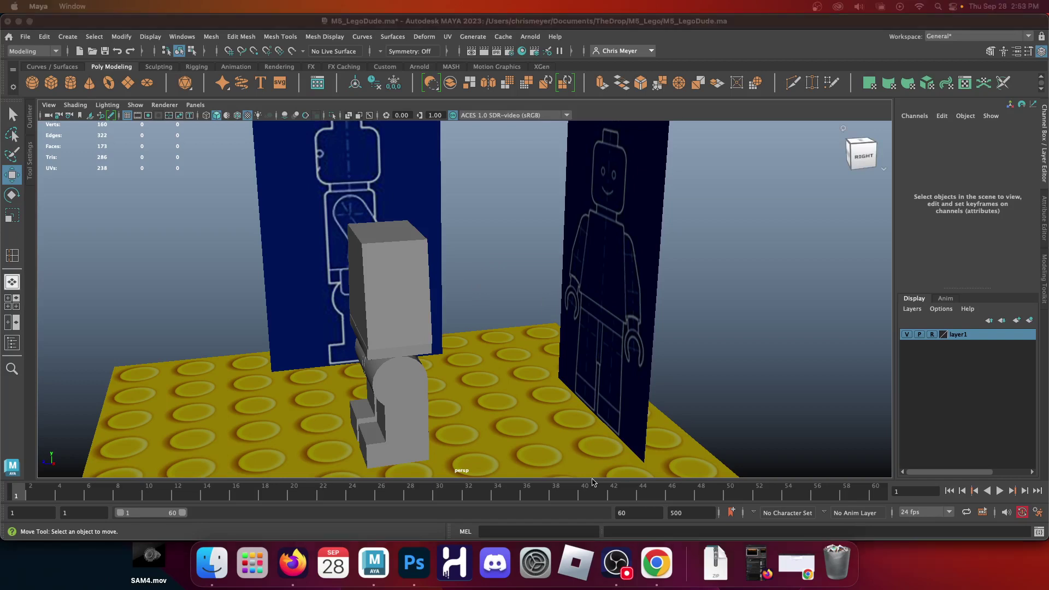
pyautogui.click(226, 266)
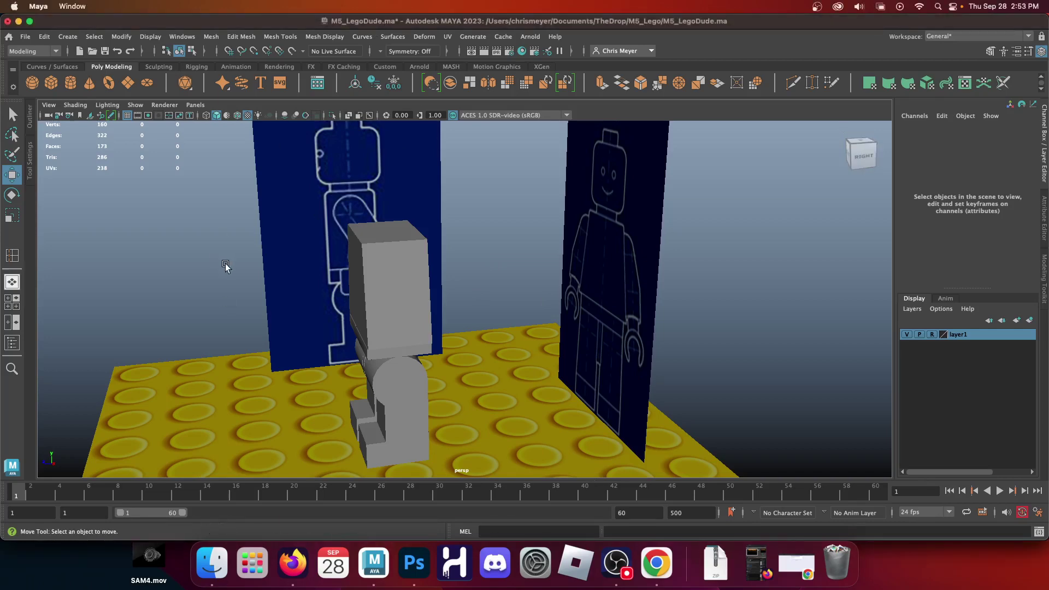
pyautogui.keyDown('alt'); pyautogui.moveTo(226, 266); pyautogui.dragTo(448, 268); pyautogui.keyUp('alt')
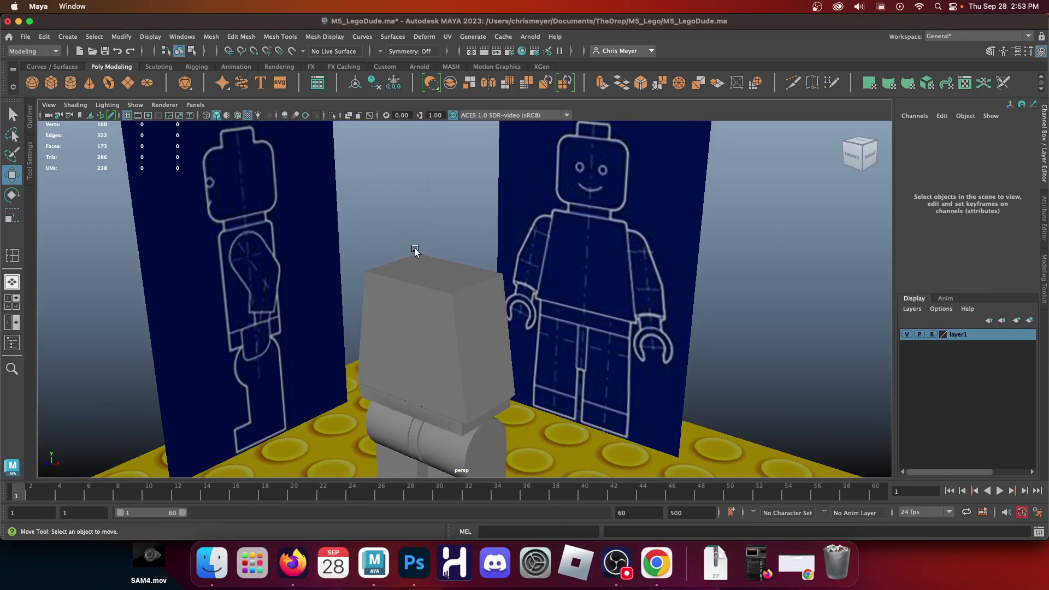
# Step: Create a sphere and raise it to head height at Translate Y 14.864
pyautogui.click(33, 83)
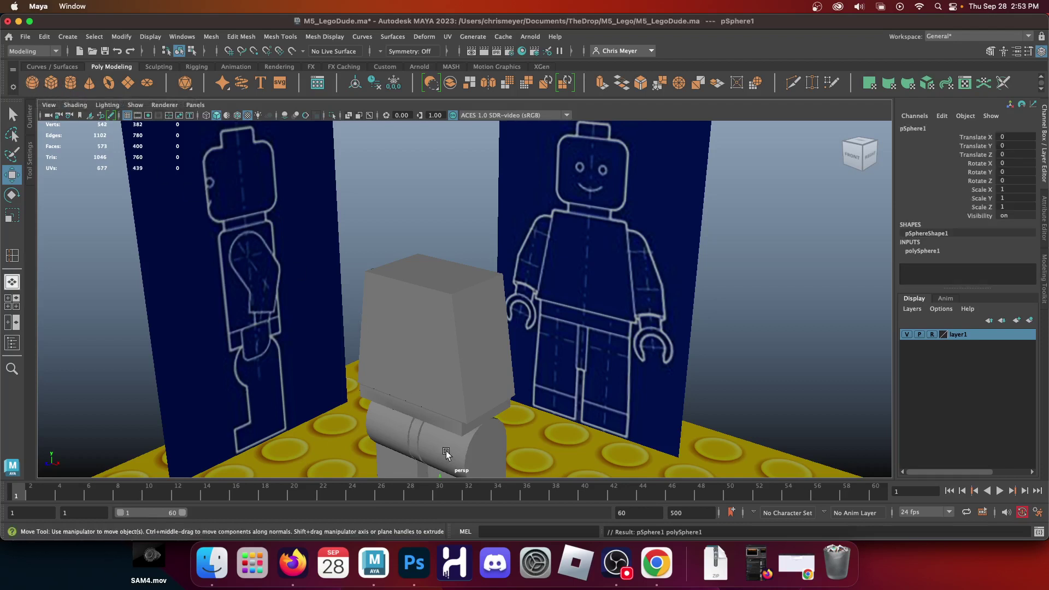
pyautogui.scroll(1, 431, 428)
pyautogui.scroll(-5, 432, 428)
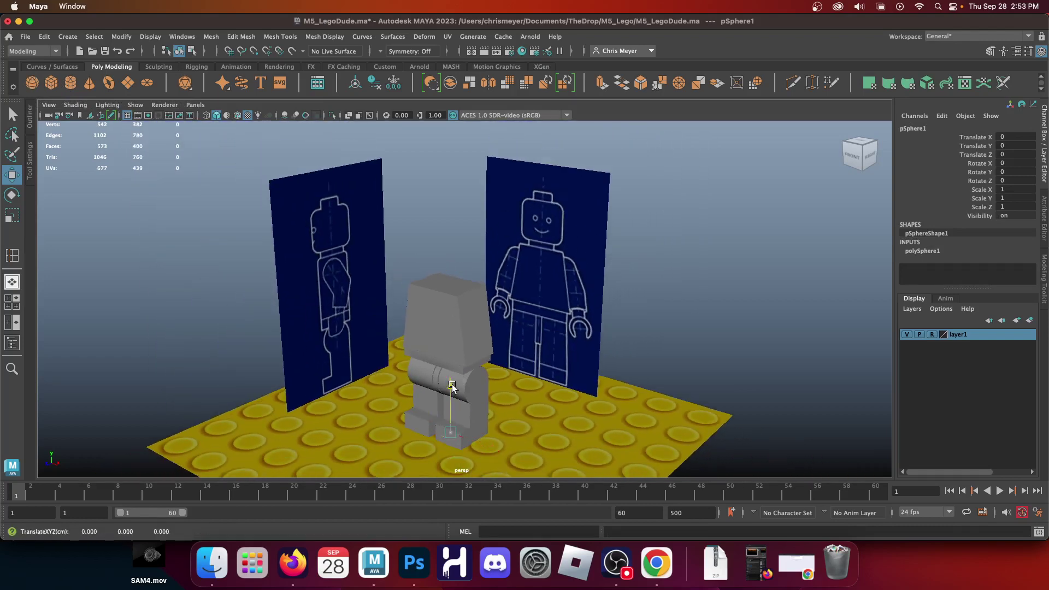
pyautogui.moveTo(454, 387); pyautogui.dragTo(472, 191)
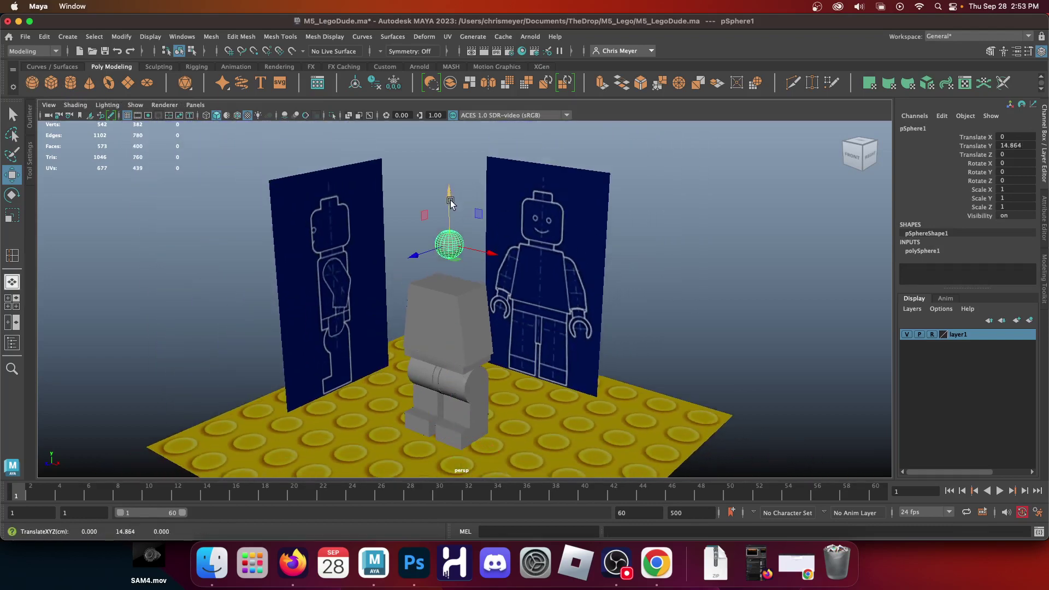
pyautogui.press('space')
pyautogui.press('space')
pyautogui.scroll(4, 383, 306)
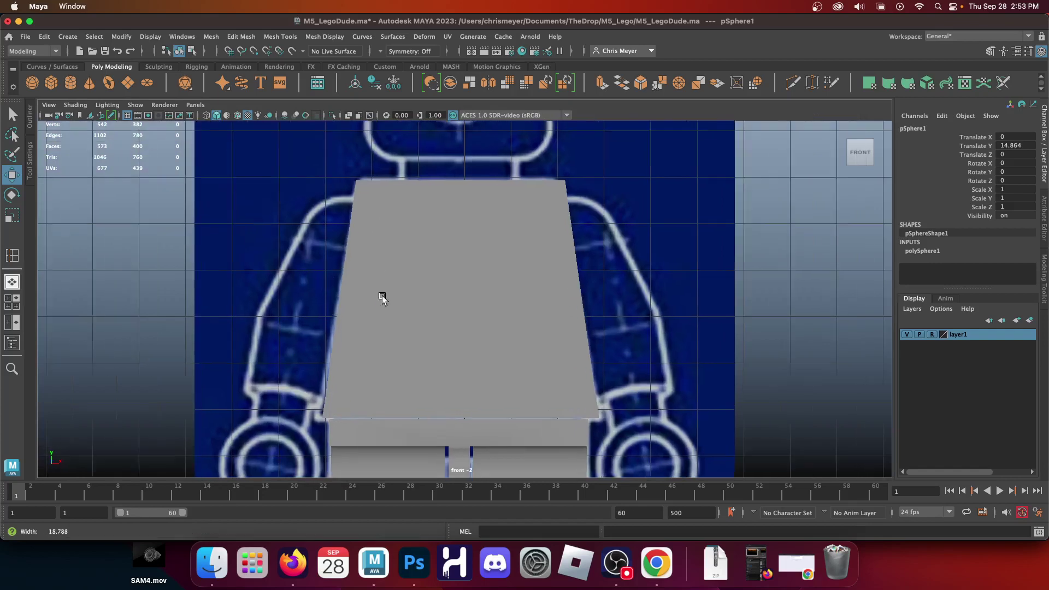
pyautogui.scroll(-3, 386, 321)
pyautogui.keyDown('alt'); pyautogui.moveTo(368, 200); pyautogui.dragTo(346, 293, button='middle'); pyautogui.keyUp('alt')
pyautogui.scroll(3, 345, 293)
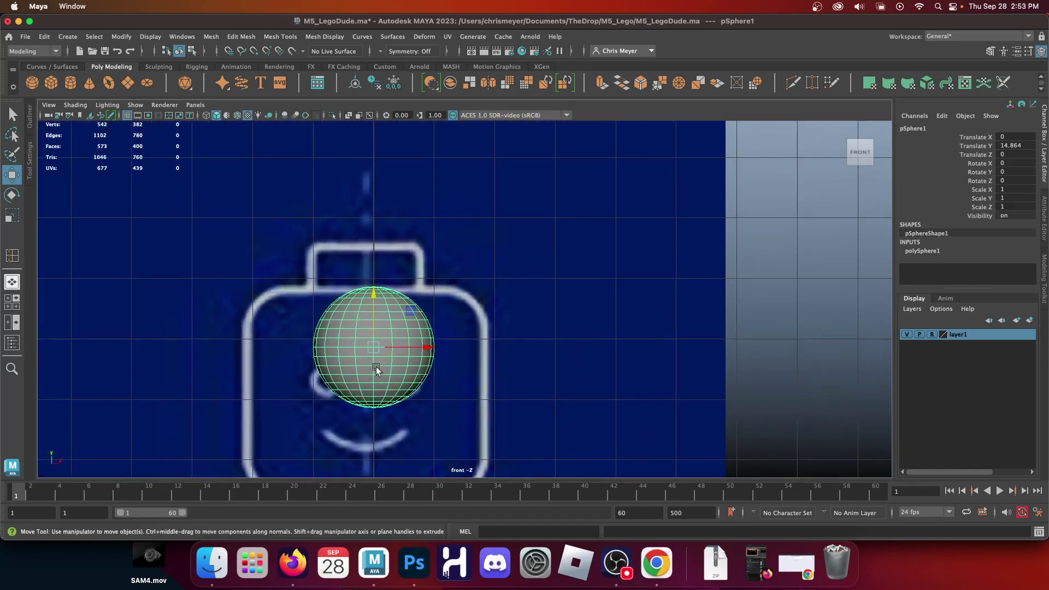
pyautogui.keyDown('alt'); pyautogui.moveTo(376, 366); pyautogui.dragTo(388, 293, button='middle'); pyautogui.keyUp('alt')
# Step: Scale the sphere uniformly to about 2.027 to fit the head outline, then enable X-Ray
pyautogui.press('r')
pyautogui.moveTo(389, 275); pyautogui.dragTo(514, 261)
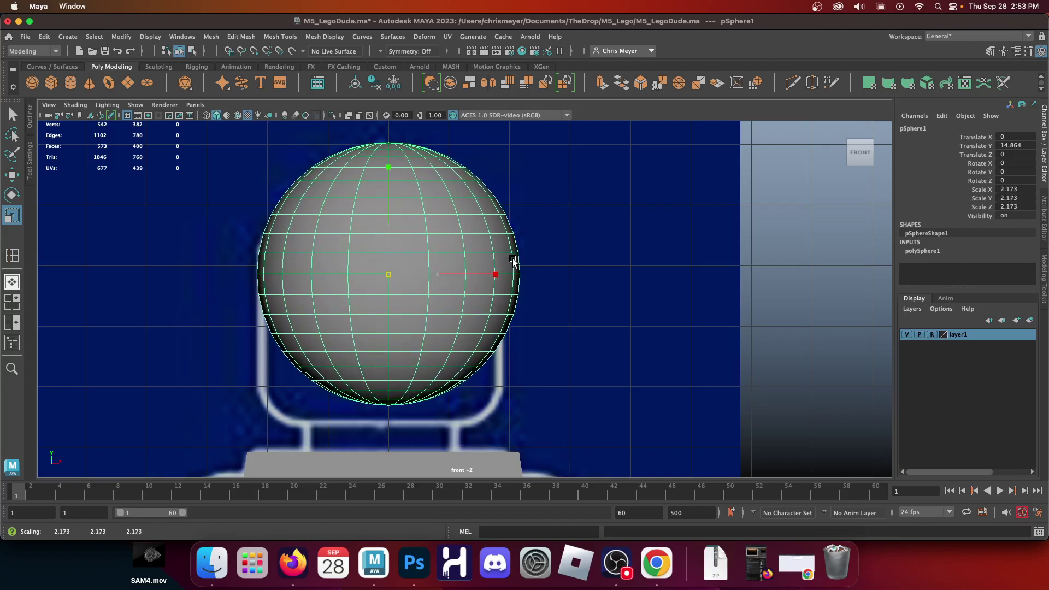
pyautogui.moveTo(513, 261); pyautogui.dragTo(393, 273)
pyautogui.press('w')
pyautogui.press('r')
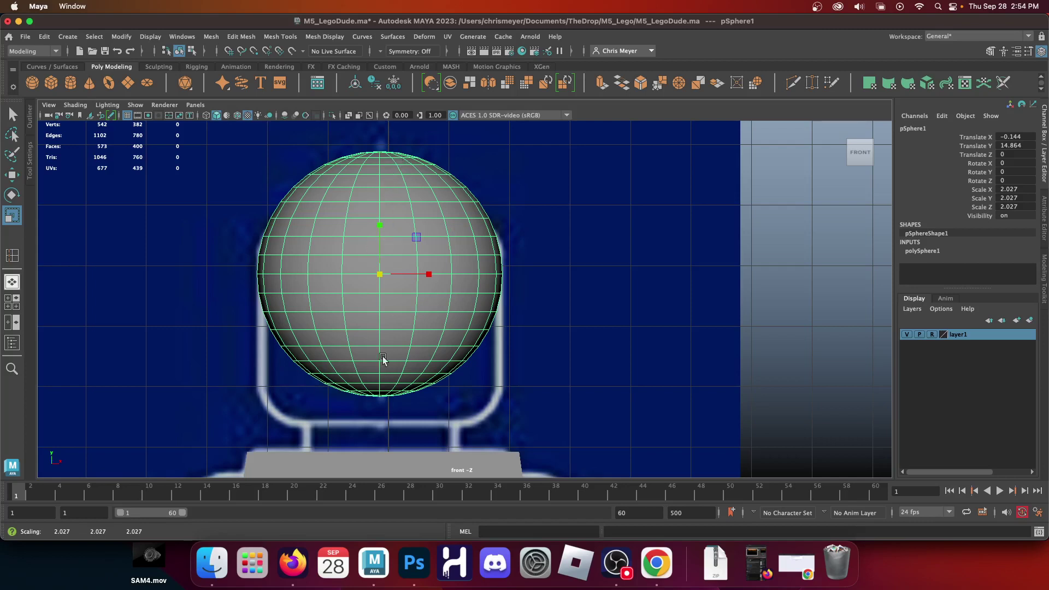
pyautogui.click(349, 116)
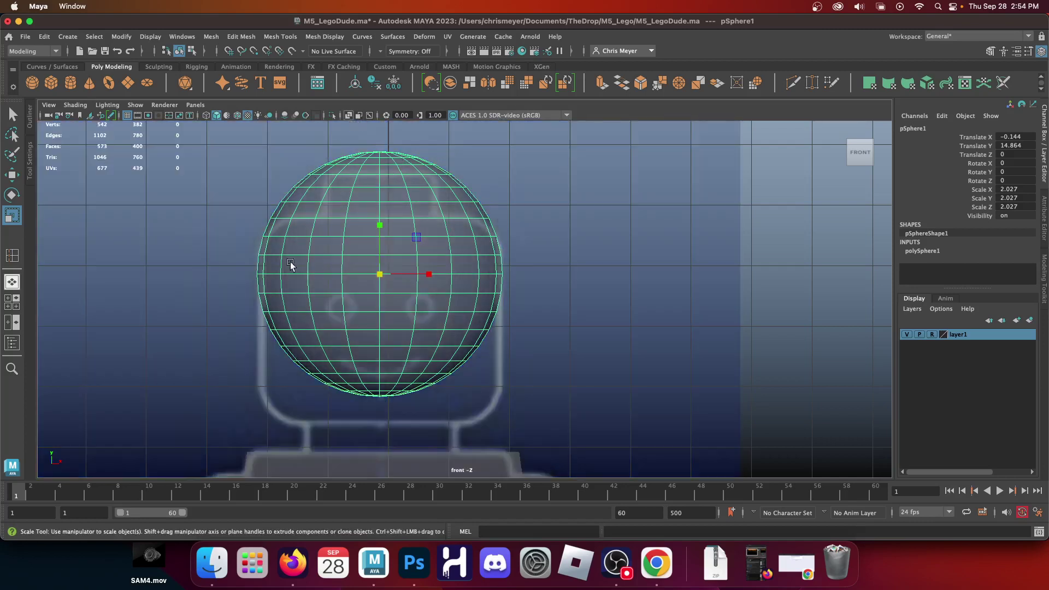
# Step: Select the sphere's upper-half vertices, snap the pivot to its centre, and flatten them to half height
pyautogui.rightClick(344, 179)
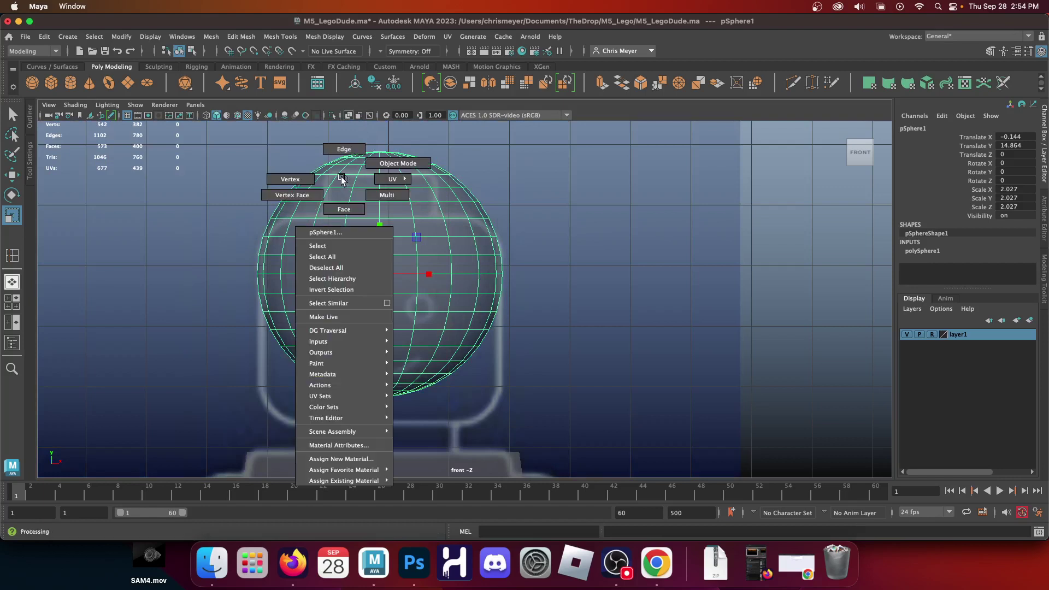
pyautogui.click(307, 170)
pyautogui.moveTo(218, 129); pyautogui.dragTo(559, 261)
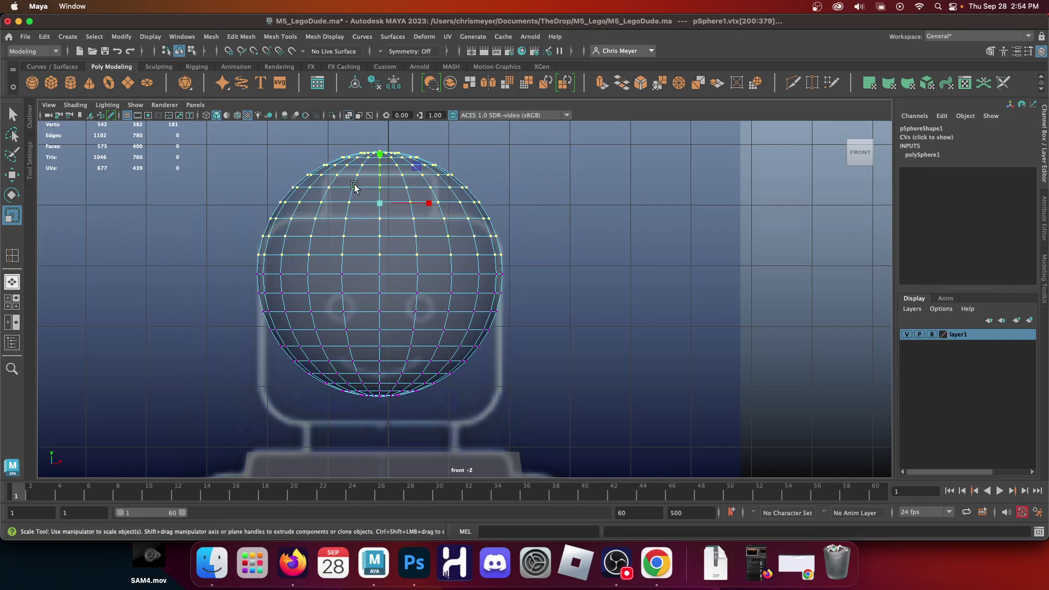
pyautogui.press('d')
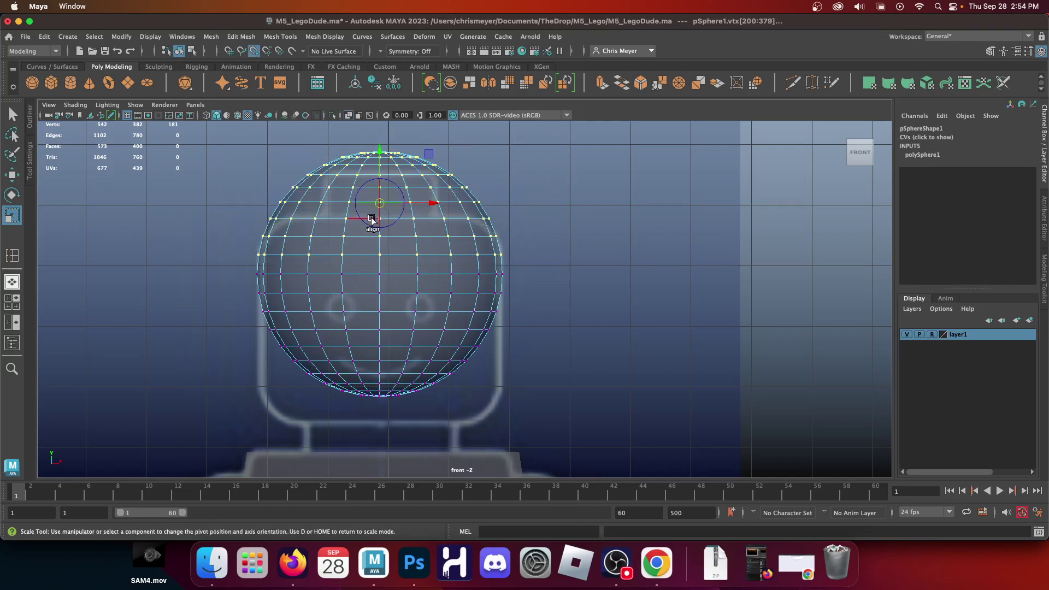
pyautogui.press('v')
pyautogui.moveTo(379, 146); pyautogui.dragTo(379, 253)
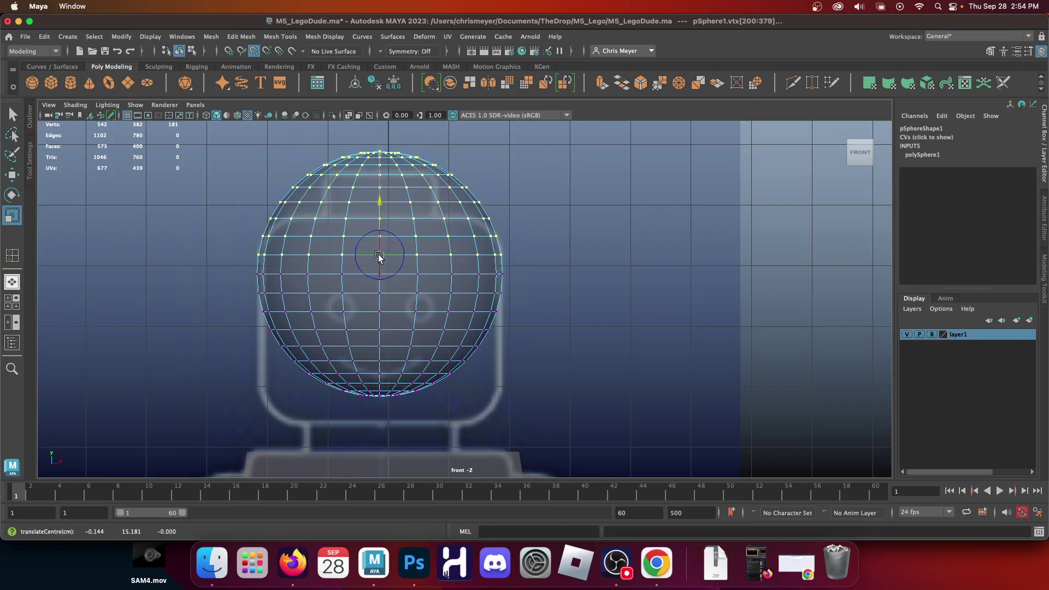
pyautogui.press('d')
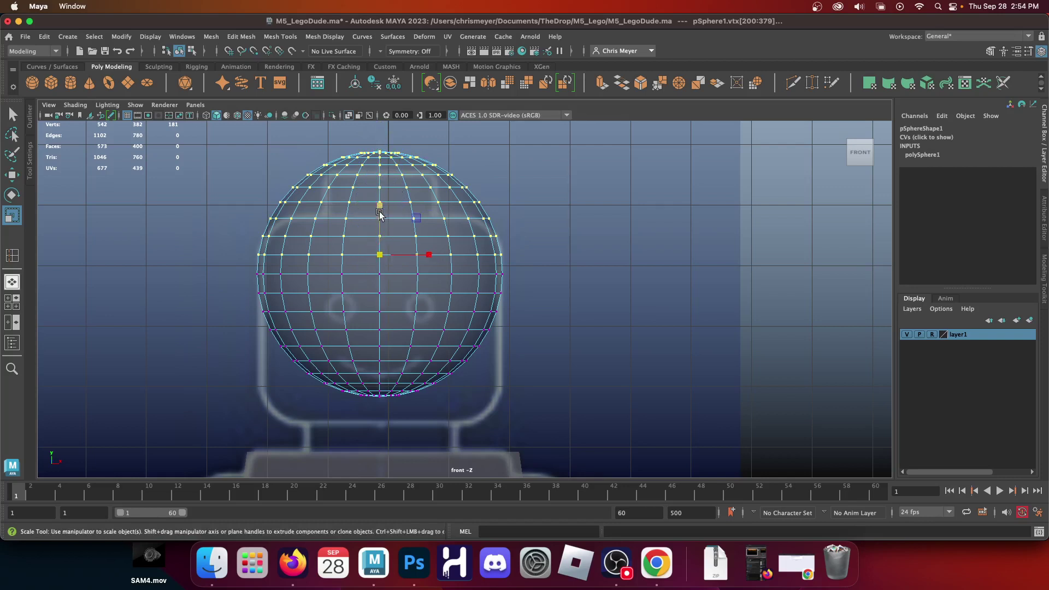
pyautogui.moveTo(379, 203)
pyautogui.mouseDown()
pyautogui.moveTo(383, 246)
pyautogui.moveTo(384, 169)
pyautogui.moveTo(384, 189)
pyautogui.mouseUp()
pyautogui.press('w')
pyautogui.press('r')
pyautogui.press('w')
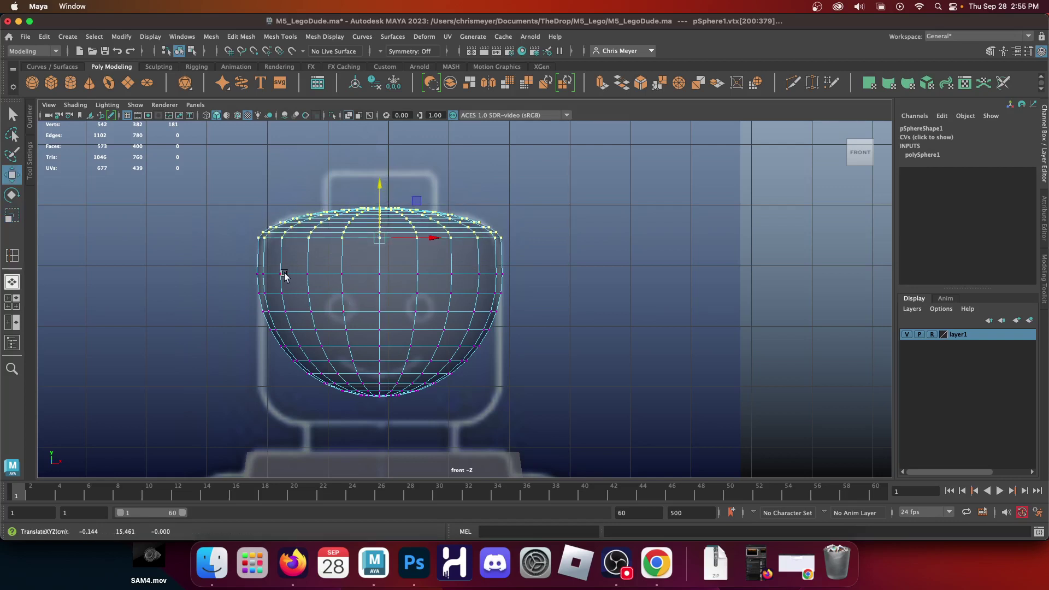
# Step: Flatten the lower-half vertices about the bottom vertex and lower them to lengthen the head
pyautogui.moveTo(244, 282); pyautogui.dragTo(618, 419)
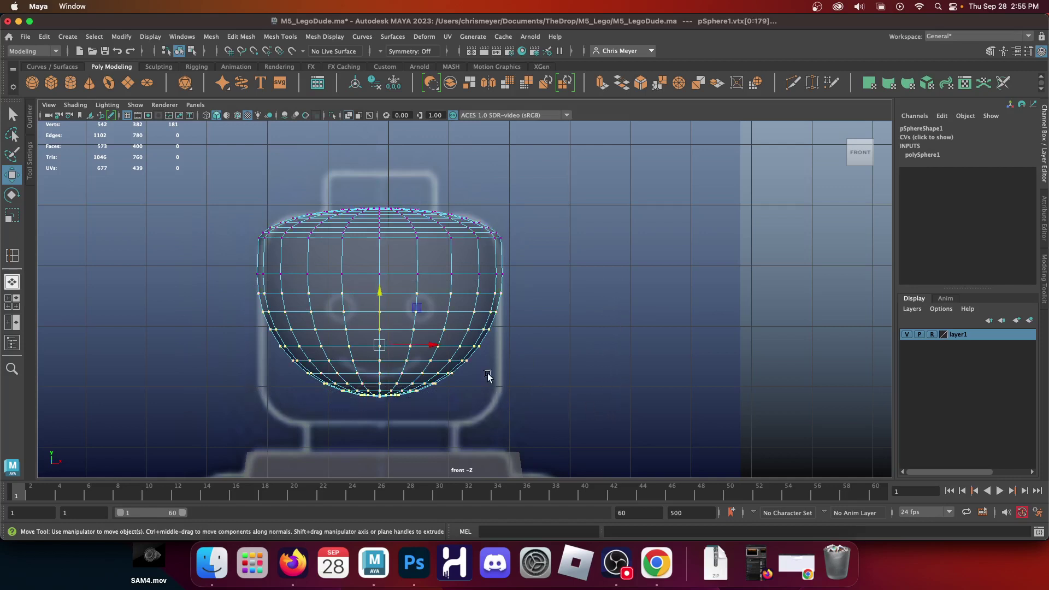
pyautogui.press('d')
pyautogui.press('v')
pyautogui.moveTo(379, 345); pyautogui.dragTo(380, 294)
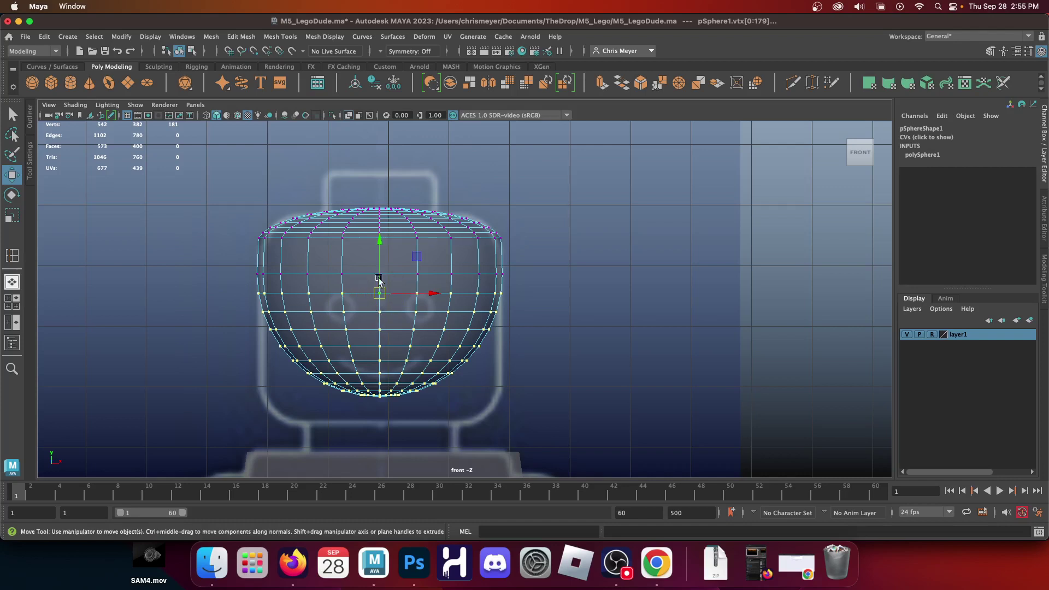
pyautogui.press('r')
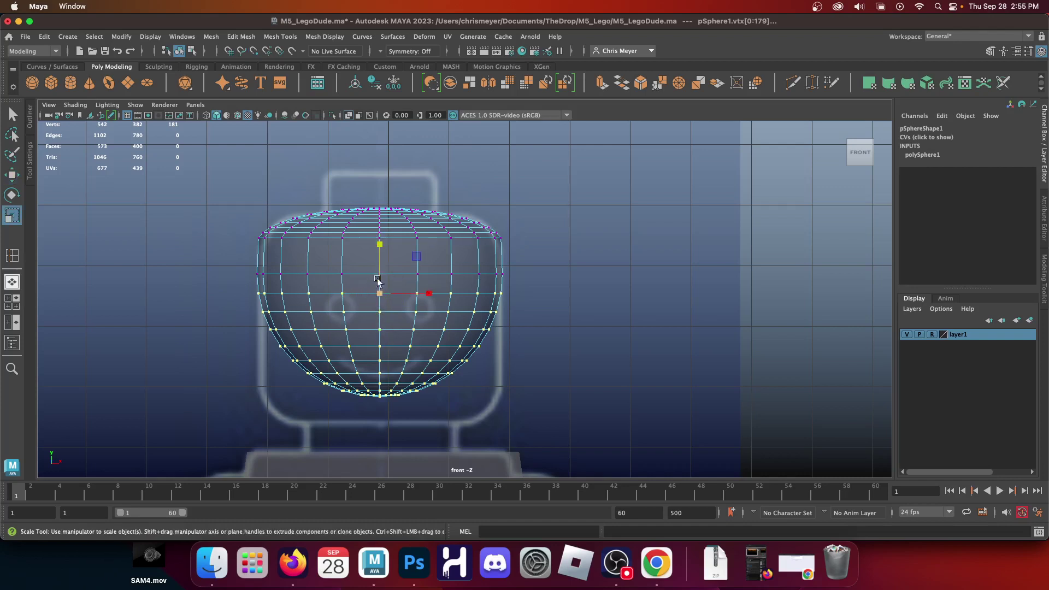
pyautogui.moveTo(381, 244); pyautogui.dragTo(382, 283)
pyautogui.press('w')
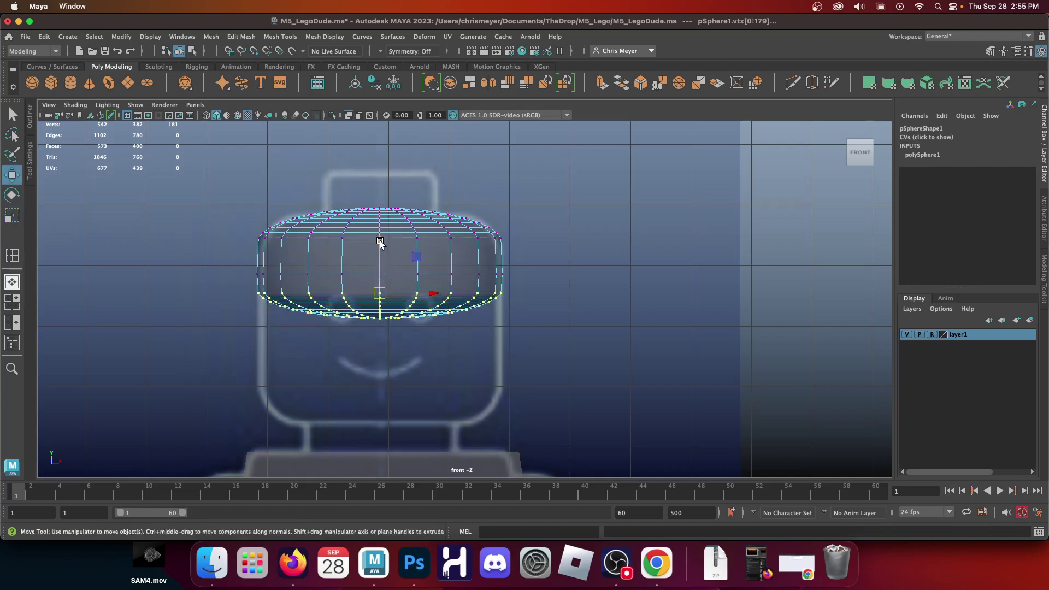
pyautogui.moveTo(381, 244); pyautogui.dragTo(390, 358)
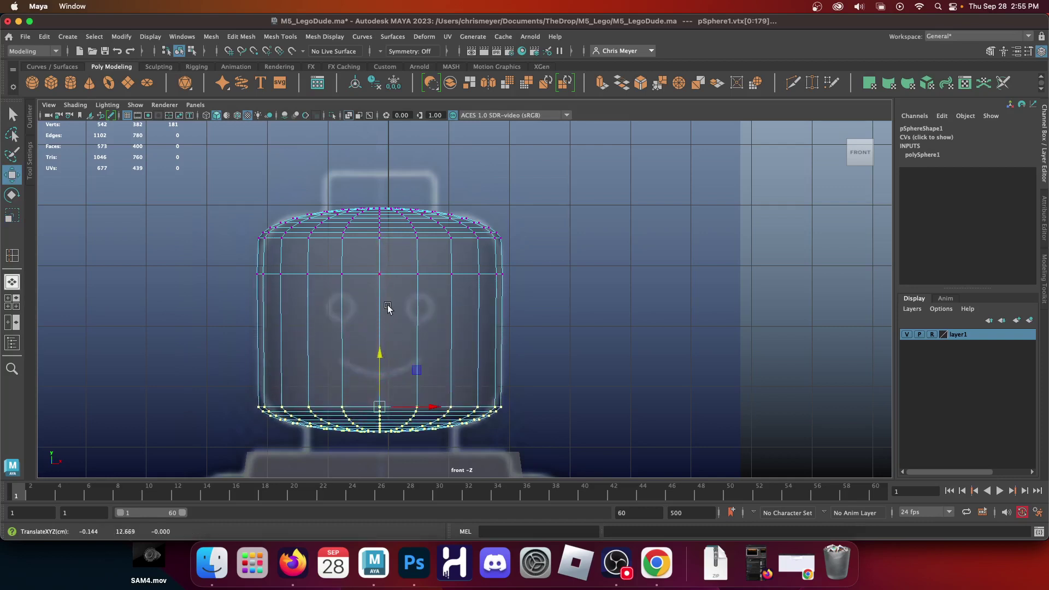
# Step: Move the middle vertex ring down, then return to object mode and deselect the head
pyautogui.moveTo(670, 337); pyautogui.dragTo(671, 338)
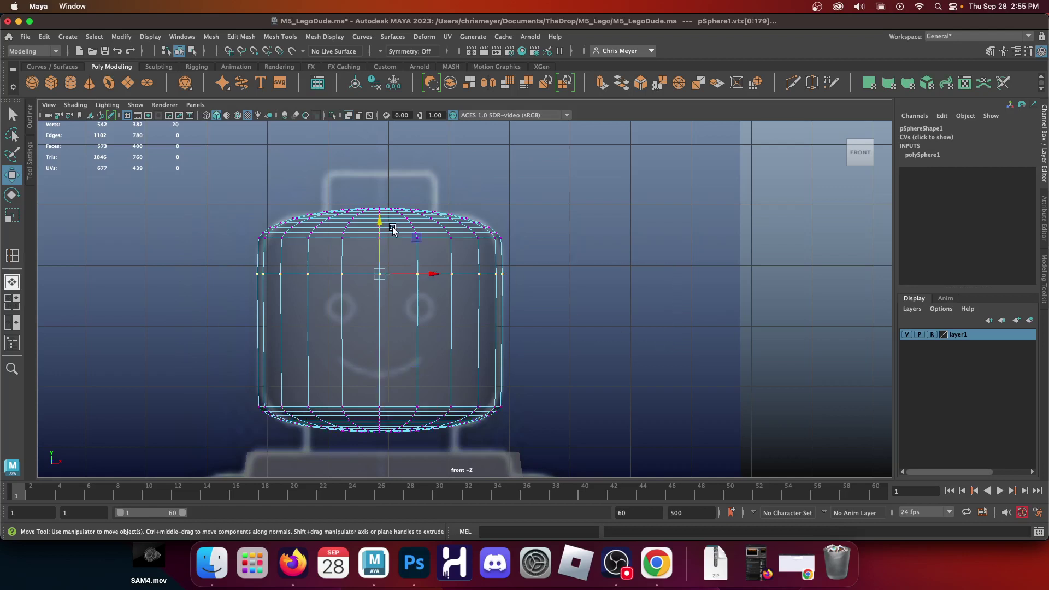
pyautogui.moveTo(391, 226); pyautogui.dragTo(389, 270)
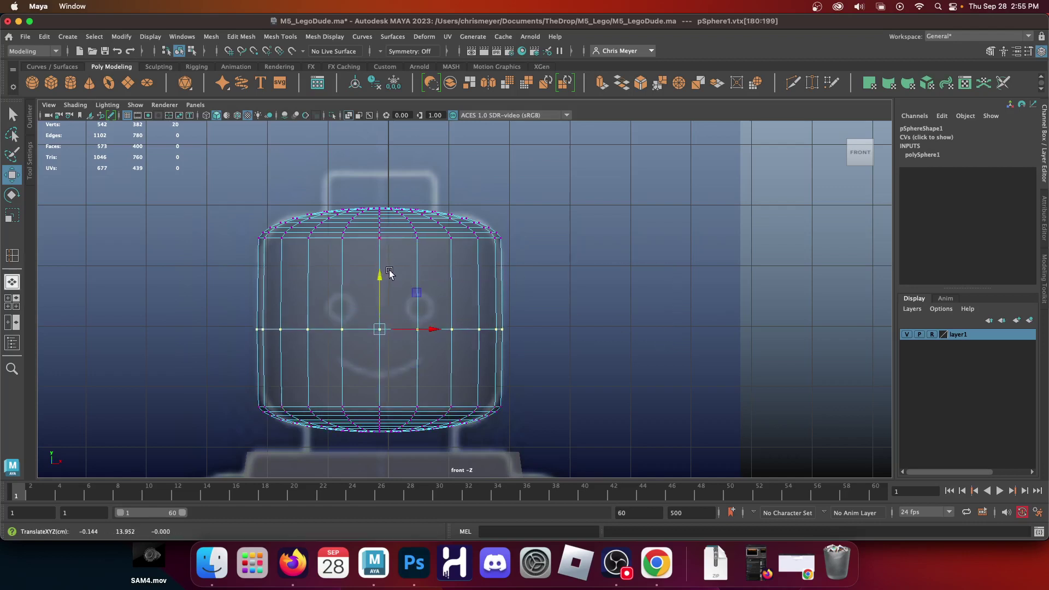
pyautogui.moveTo(418, 249); pyautogui.dragTo(470, 202, button='right')
pyautogui.click(575, 252)
pyautogui.press('space')
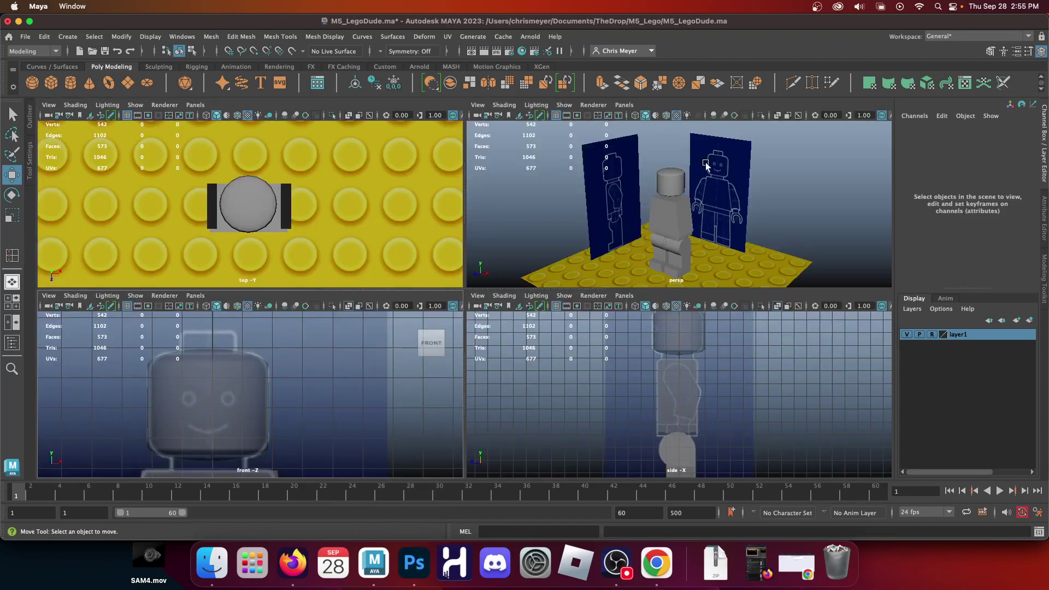
# Step: Zoom in on the head and select the top-pole face ring, growing it outward
pyautogui.press('space')
pyautogui.keyDown('alt'); pyautogui.moveTo(451, 249); pyautogui.dragTo(460, 225); pyautogui.keyUp('alt')
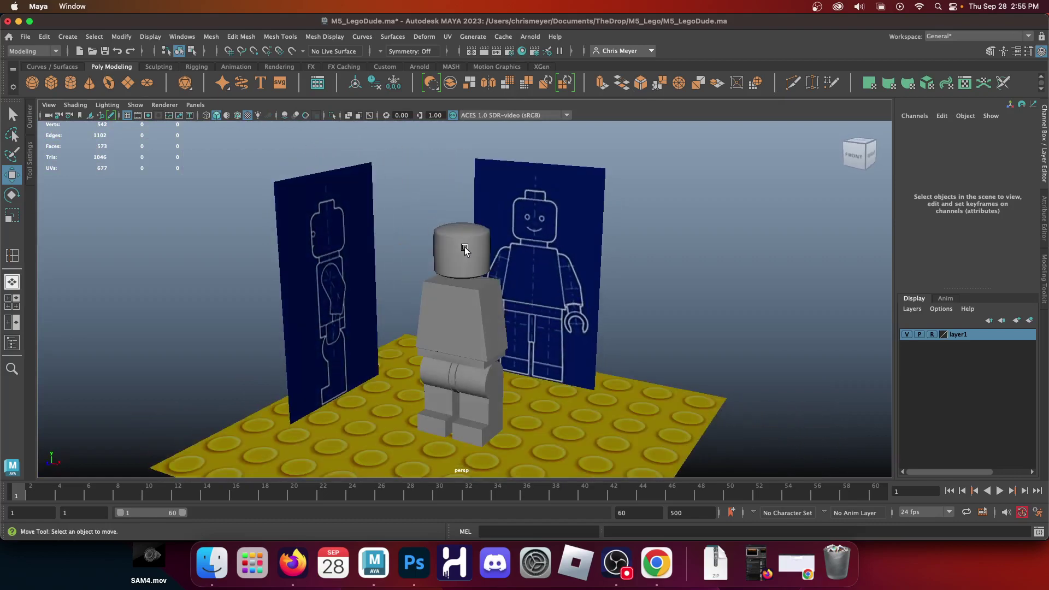
pyautogui.keyDown('alt'); pyautogui.moveTo(452, 187); pyautogui.dragTo(503, 400, button='right'); pyautogui.keyUp('alt')
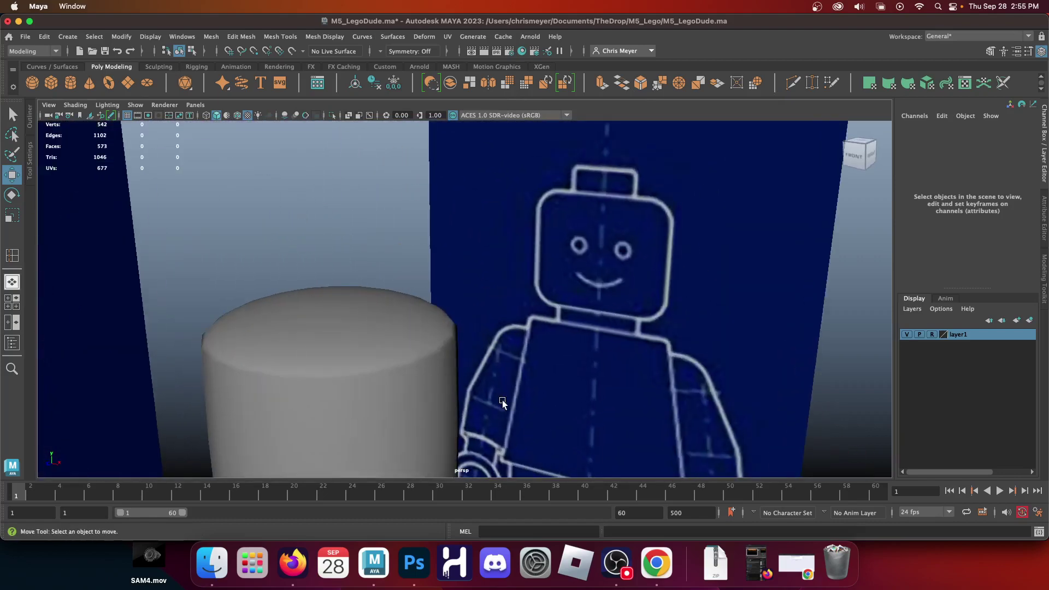
pyautogui.click(322, 324)
pyautogui.keyDown('alt'); pyautogui.moveTo(323, 323); pyautogui.dragTo(362, 264); pyautogui.keyUp('alt')
pyautogui.moveTo(362, 264)
pyautogui.mouseDown(button='right')
pyautogui.moveTo(363, 302)
pyautogui.moveTo(363, 244)
pyautogui.mouseUp(button='right')
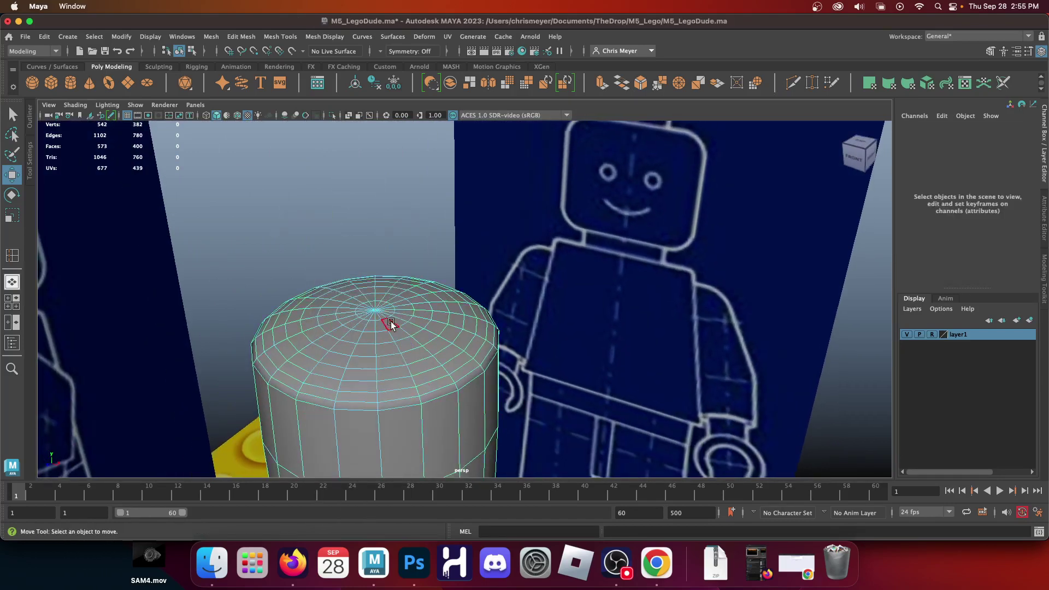
pyautogui.click(392, 325)
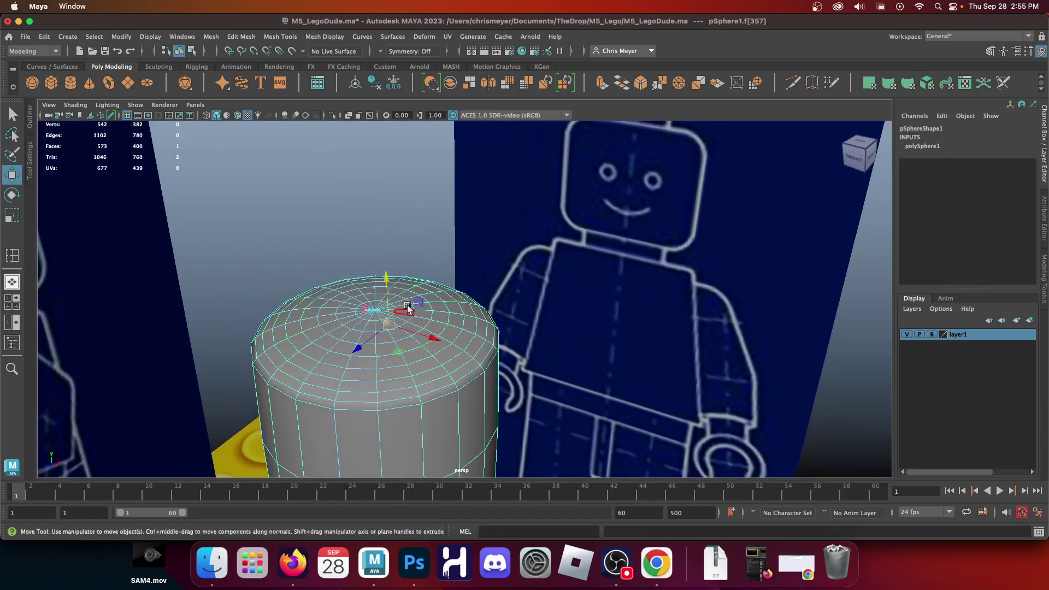
pyautogui.press('q')
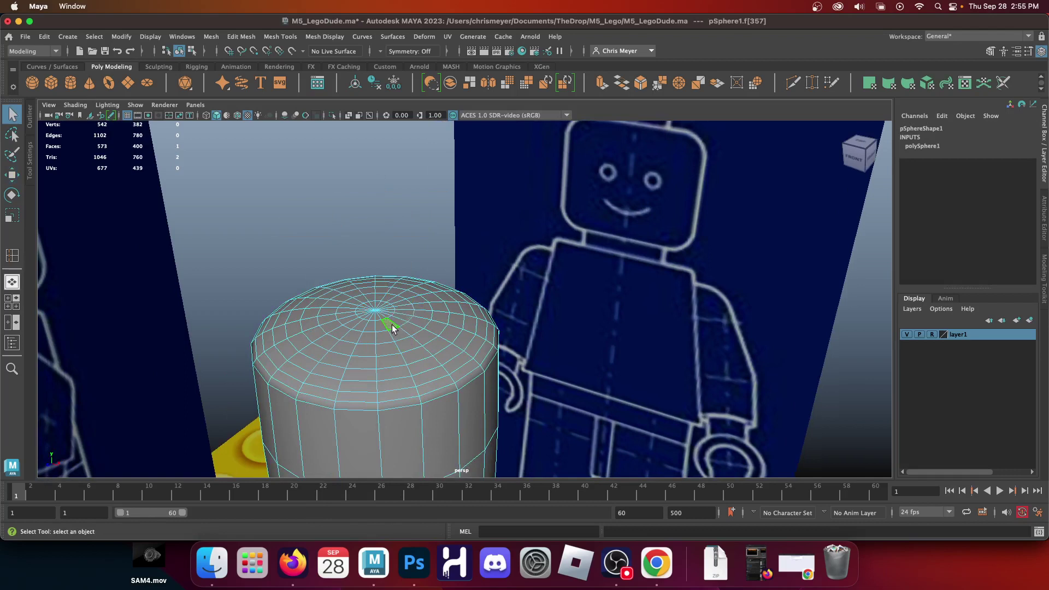
pyautogui.doubleClick(398, 320)
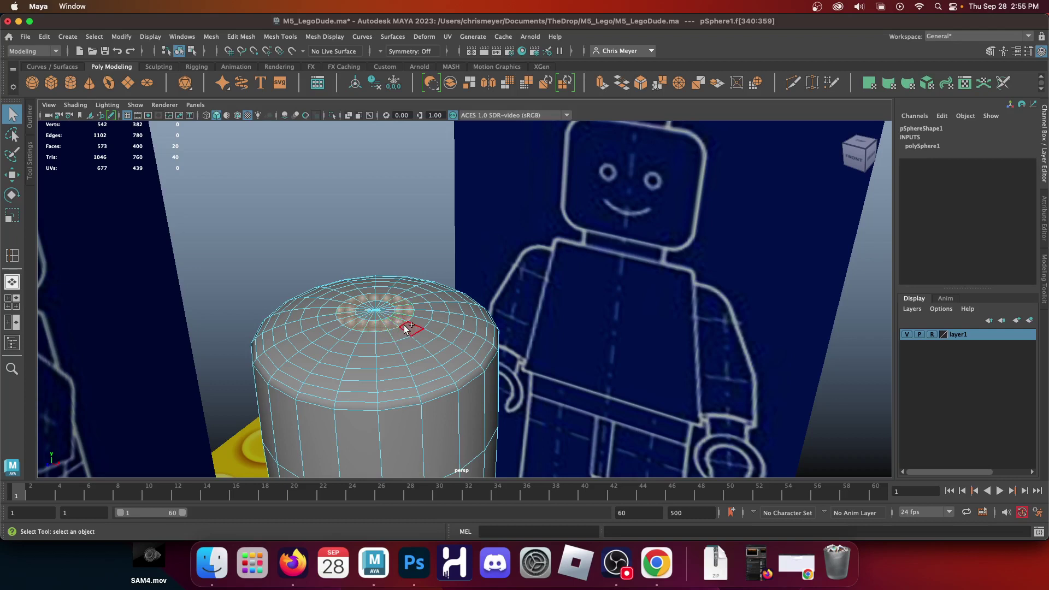
pyautogui.hotkey('shift', '.')
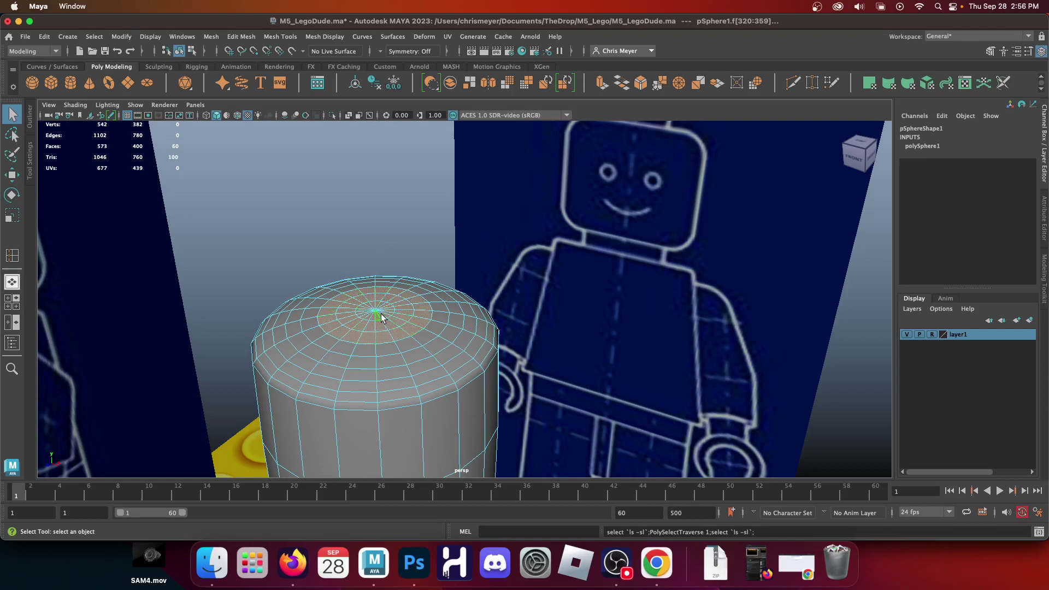
# Step: Extrude the head's top faces upward, then undo the too-tall attempt
pyautogui.press('w')
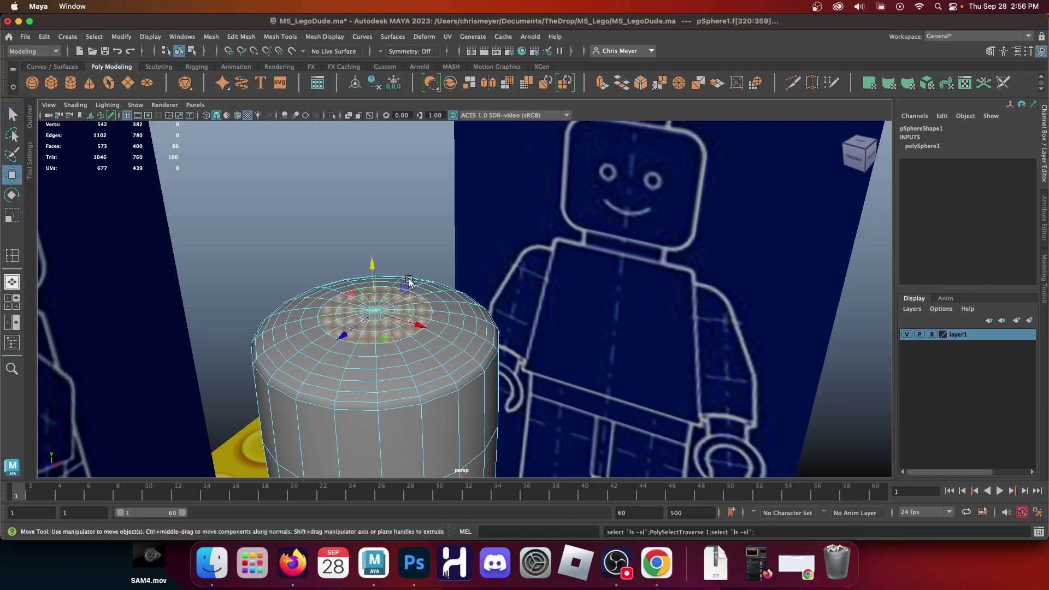
pyautogui.click(600, 84)
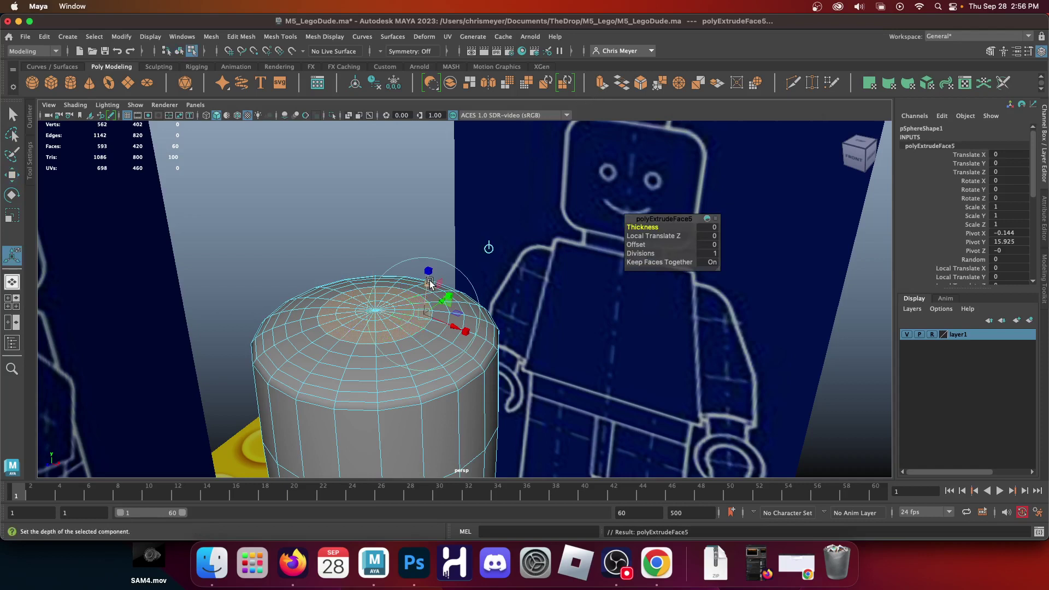
pyautogui.moveTo(430, 284); pyautogui.dragTo(493, 159)
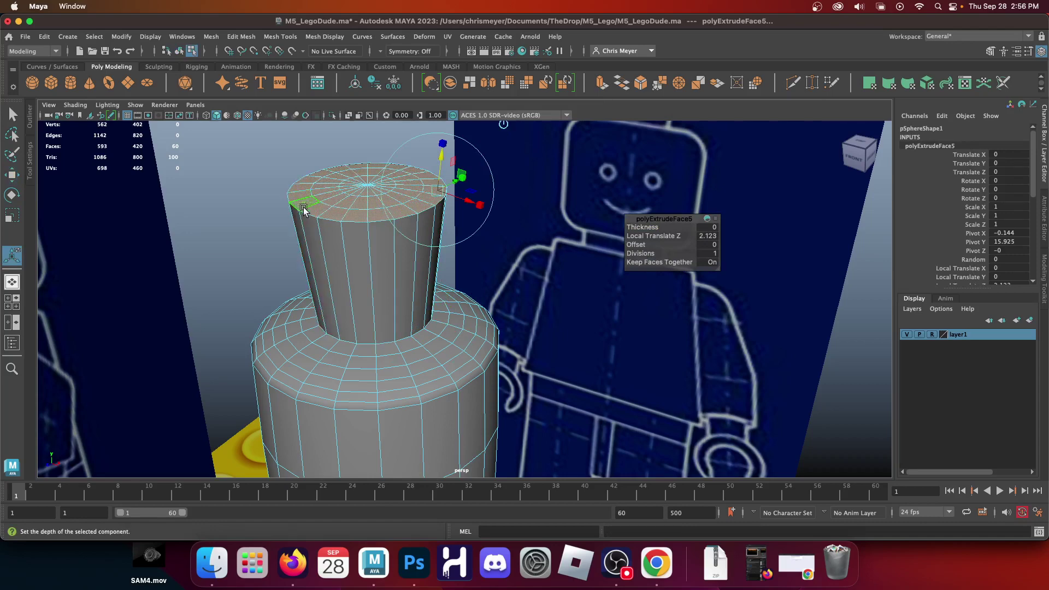
pyautogui.click(331, 311)
pyautogui.press('z')
pyautogui.press('z')
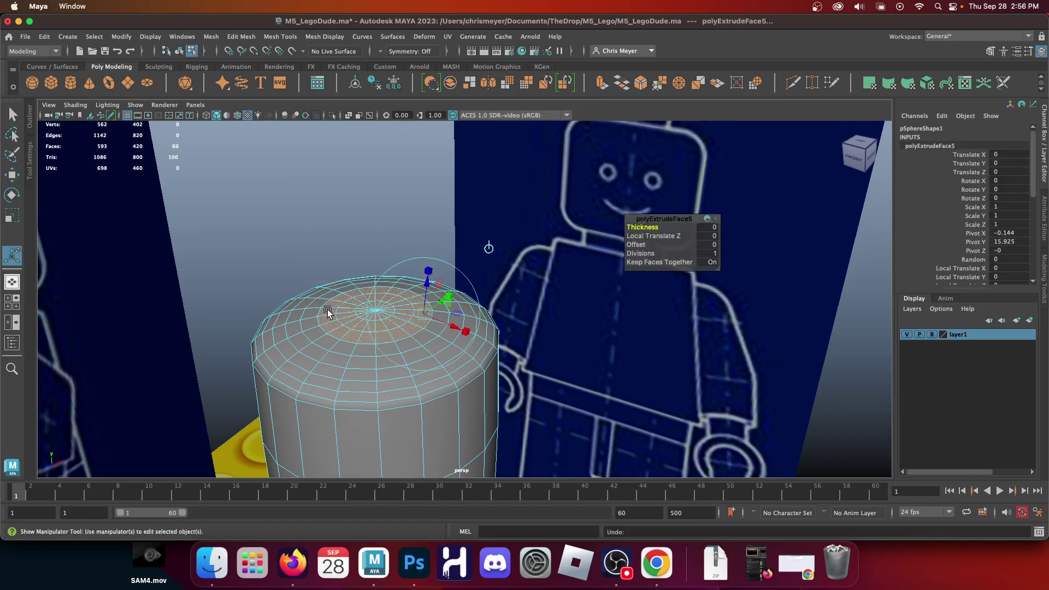
pyautogui.press('z')
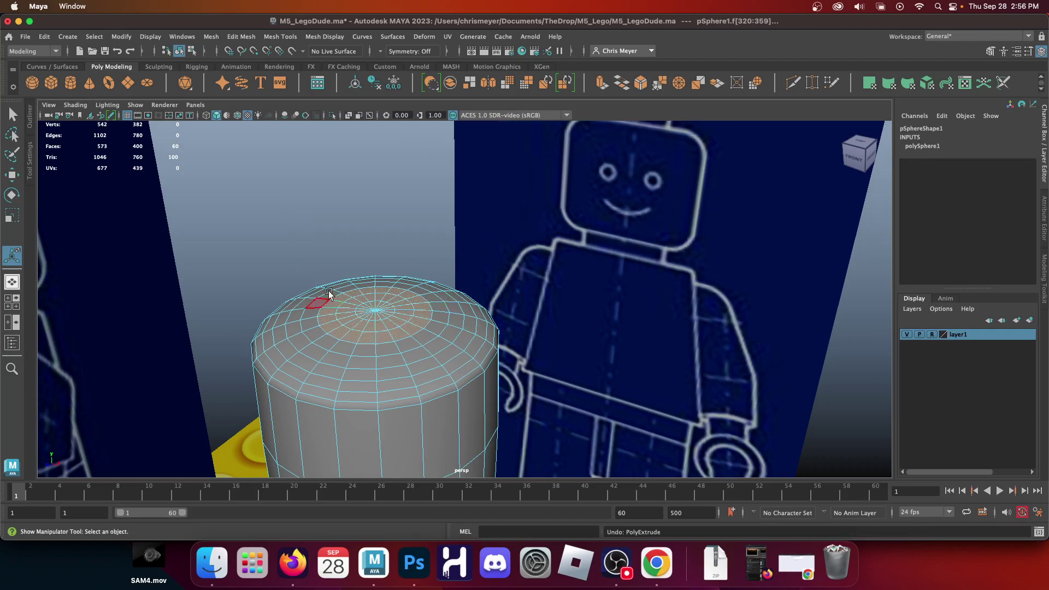
# Step: Extrude the top faces again and raise them to the reference's stud height in the front view
pyautogui.click(602, 83)
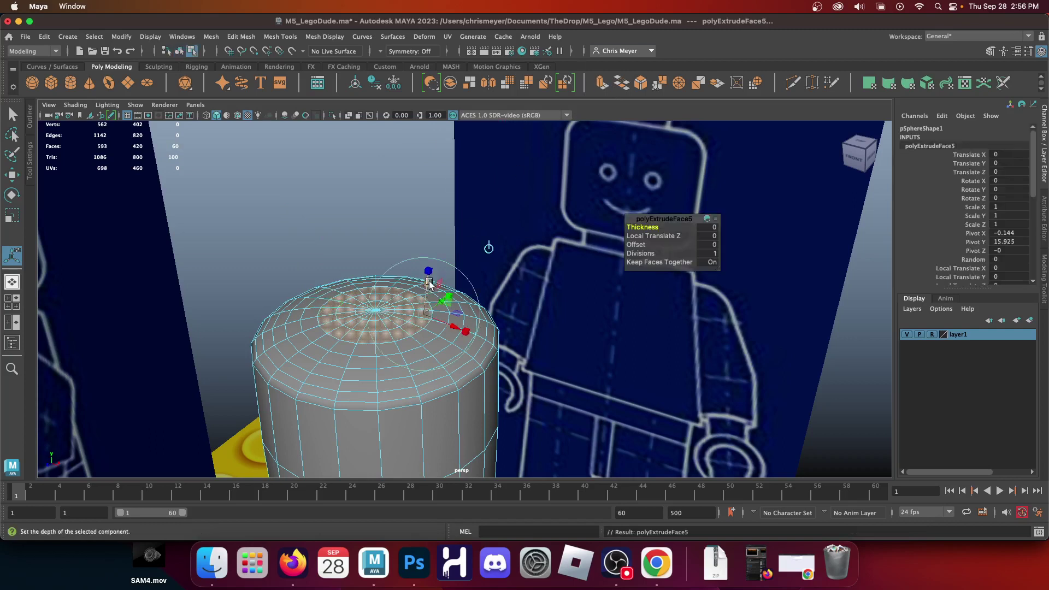
pyautogui.press('w')
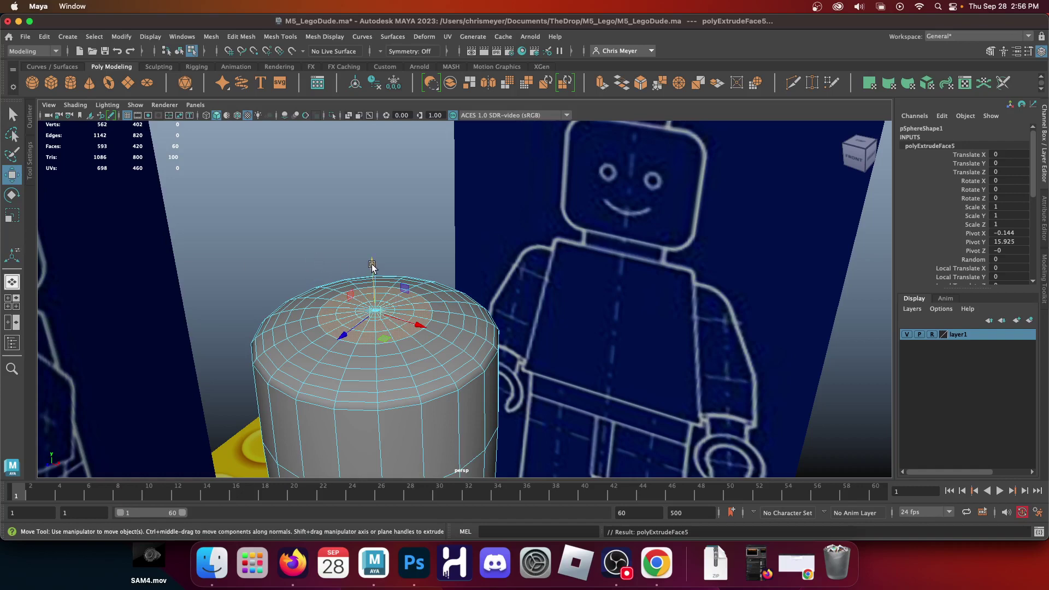
pyautogui.moveTo(372, 266); pyautogui.dragTo(370, 241)
pyautogui.press('space')
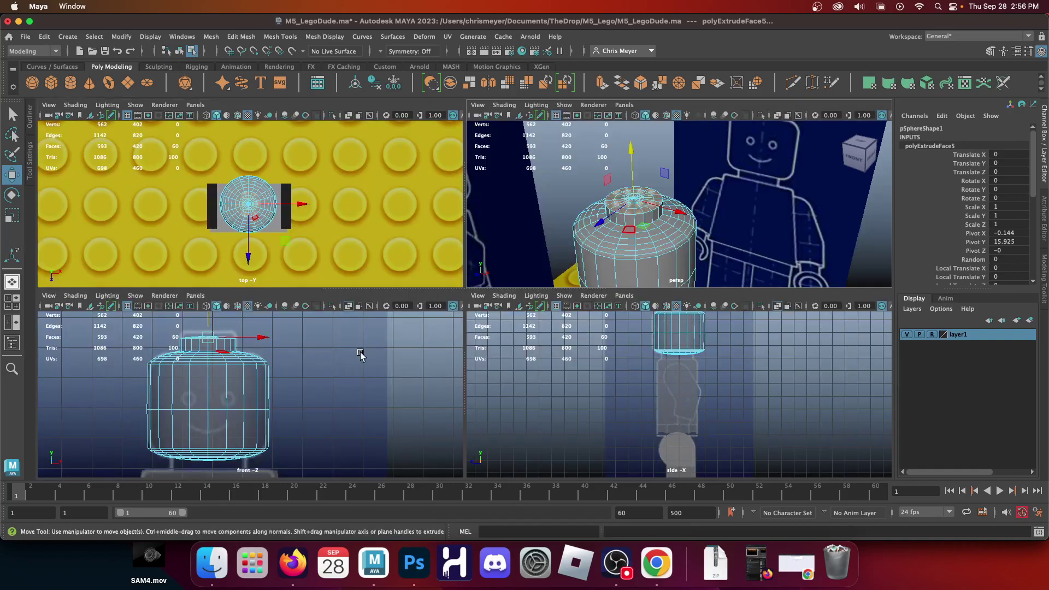
pyautogui.press('space')
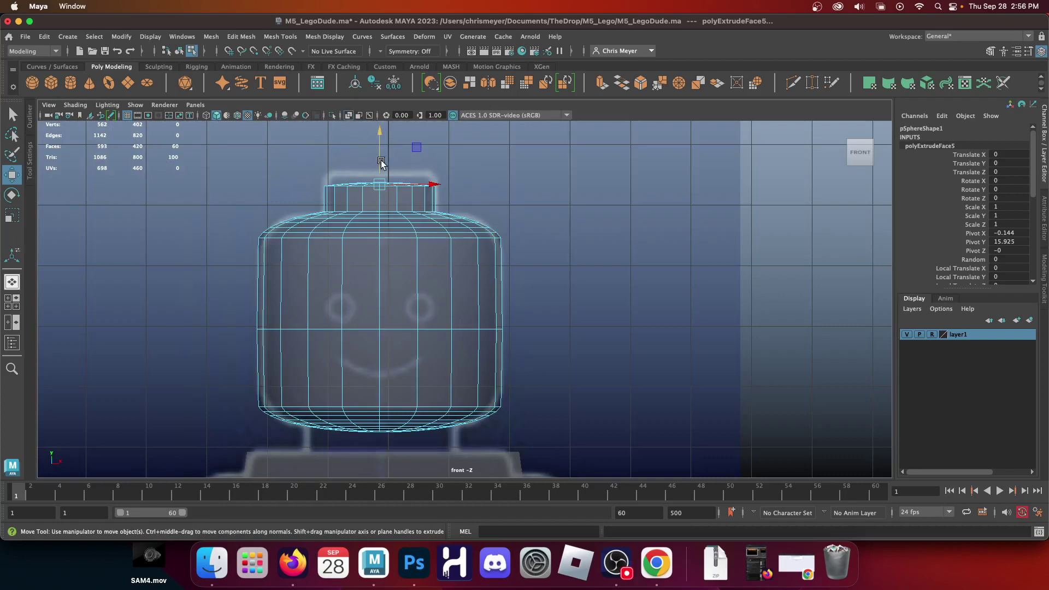
pyautogui.moveTo(381, 162); pyautogui.dragTo(383, 153)
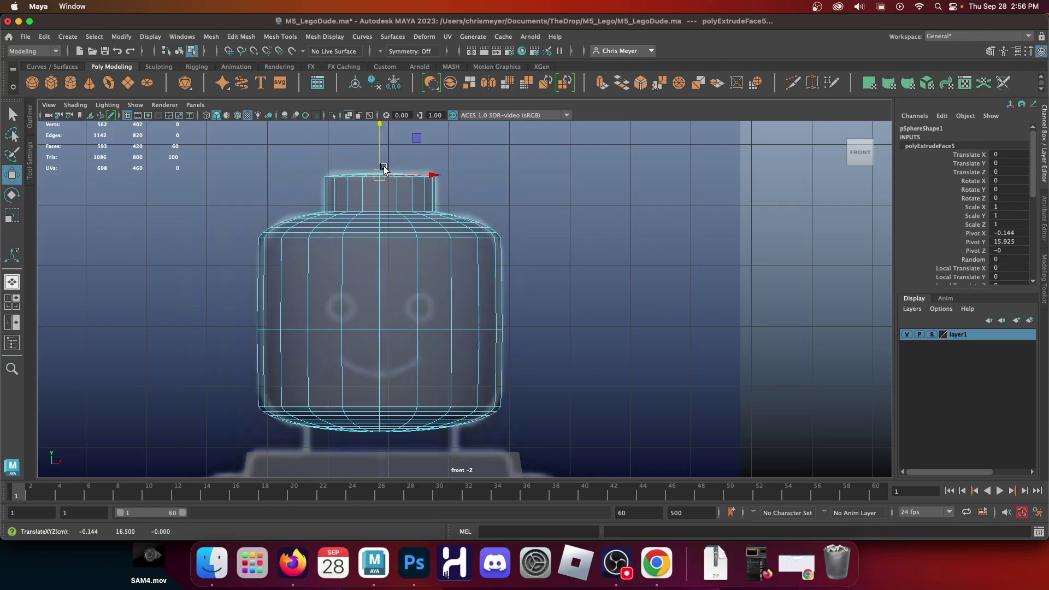
# Step: Scale the stud's top faces, then return to object mode and clear the selection
pyautogui.press('r')
pyautogui.moveTo(382, 171)
pyautogui.mouseDown()
pyautogui.moveTo(380, 129)
pyautogui.moveTo(380, 192)
pyautogui.mouseUp()
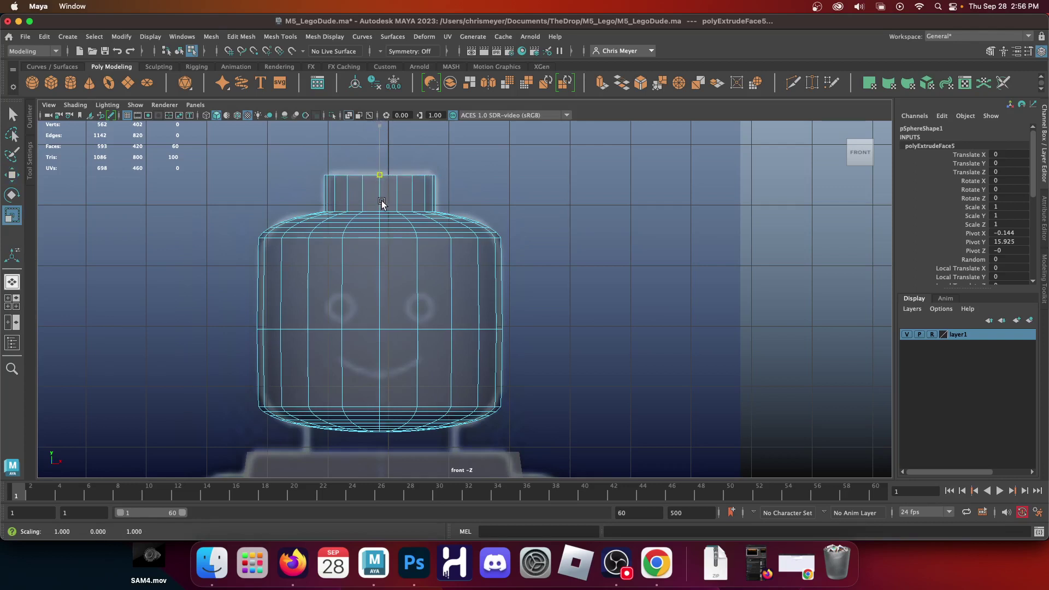
pyautogui.press('w')
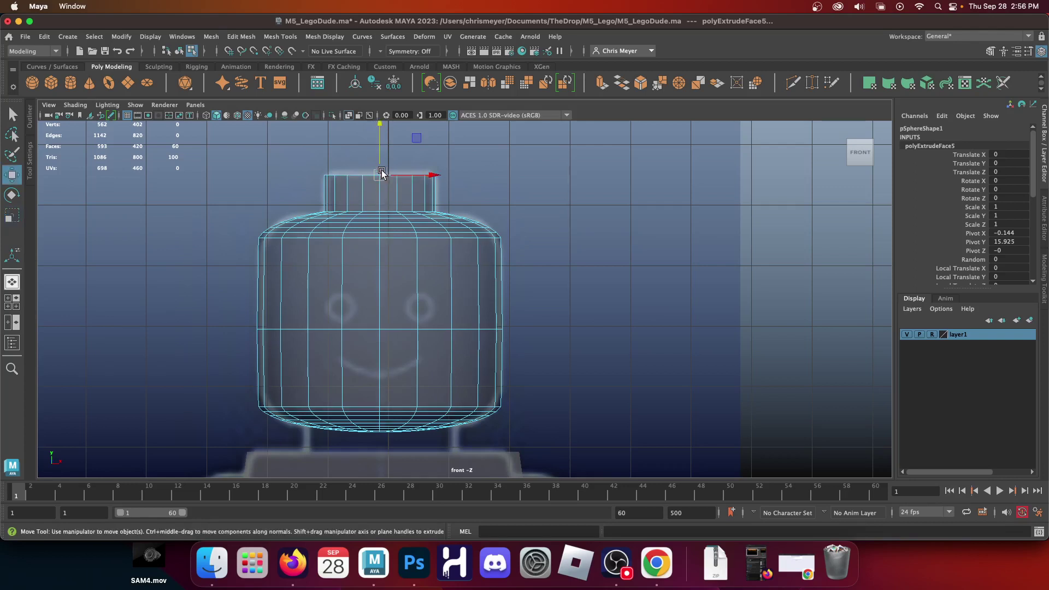
pyautogui.press('space')
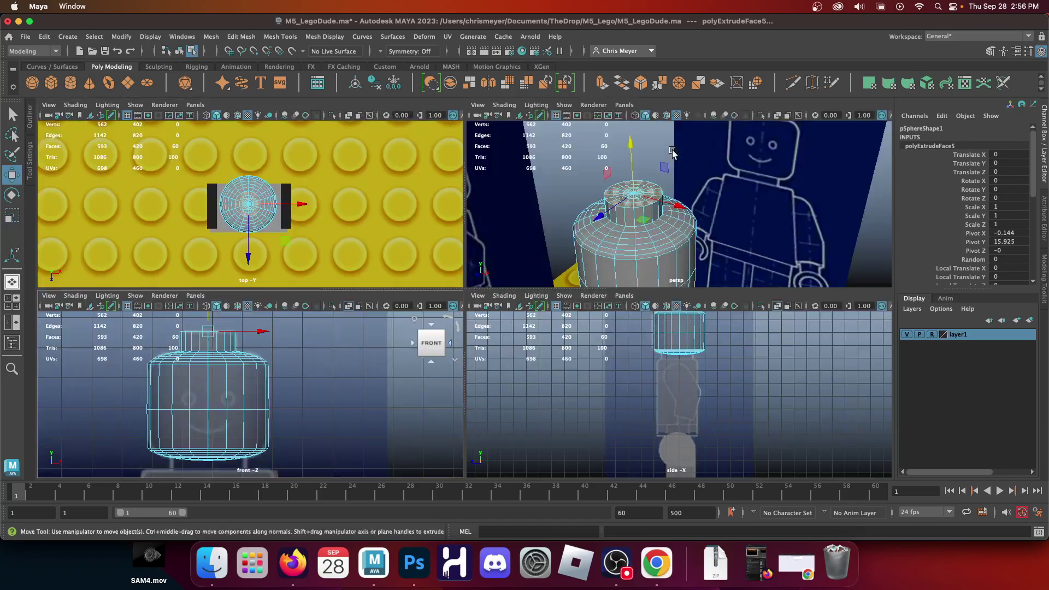
pyautogui.press('space')
pyautogui.moveTo(401, 235); pyautogui.dragTo(406, 201, button='right')
pyautogui.click(406, 201)
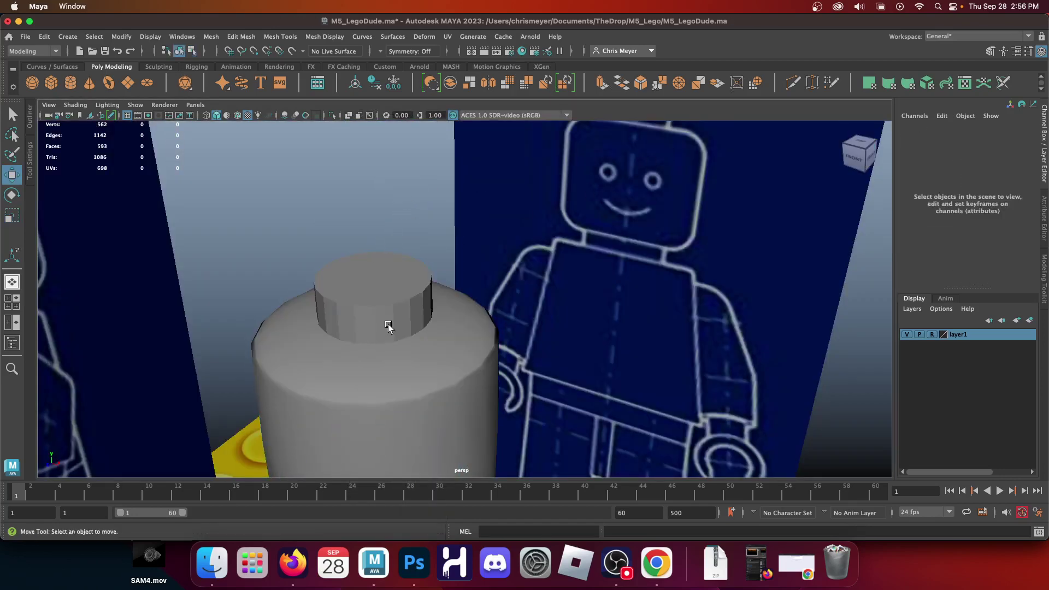
# Step: Isolate the head, select its bottom-pole face ring grown by one ring, then show the whole scene
pyautogui.click(377, 336)
pyautogui.keyDown('alt'); pyautogui.moveTo(377, 335); pyautogui.dragTo(375, 297); pyautogui.keyUp('alt')
pyautogui.scroll(5, 375, 297)
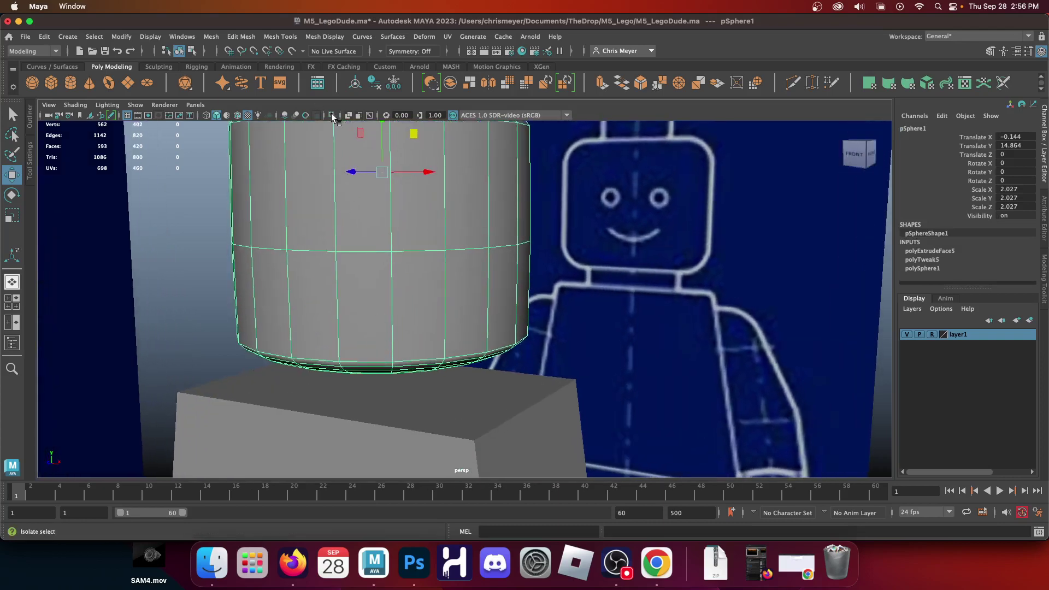
pyautogui.click(331, 114)
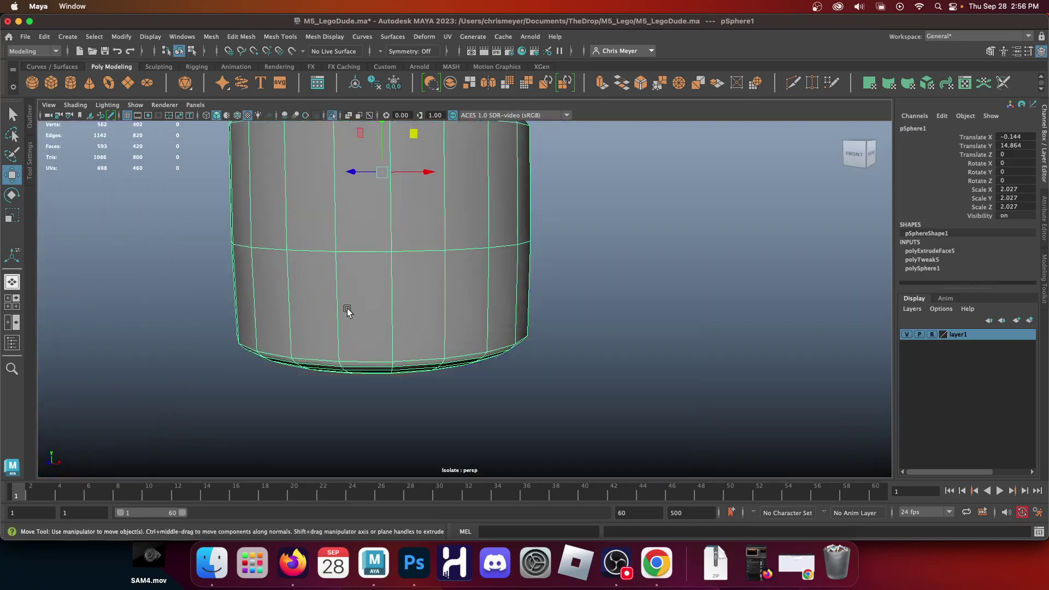
pyautogui.keyDown('alt'); pyautogui.moveTo(347, 306); pyautogui.dragTo(376, 350); pyautogui.keyUp('alt')
pyautogui.moveTo(399, 156); pyautogui.dragTo(398, 176, button='right')
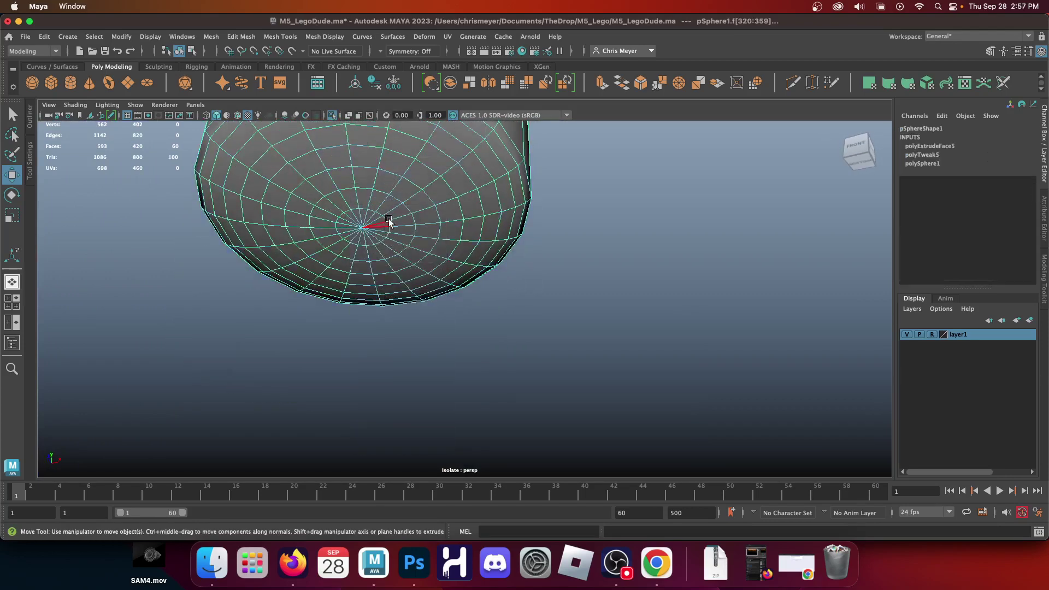
pyautogui.click(386, 209)
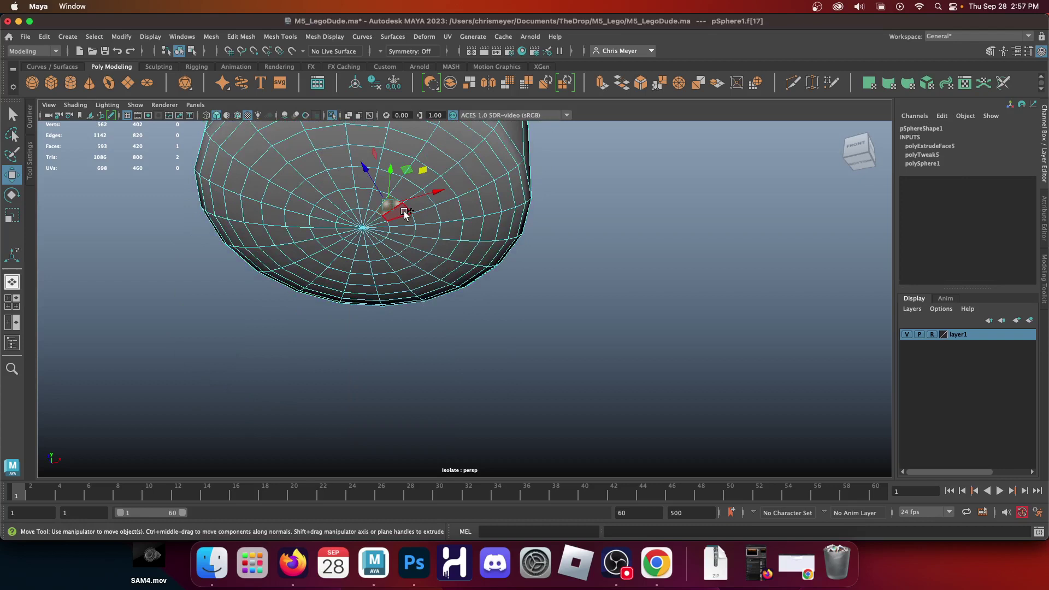
pyautogui.doubleClick(405, 214)
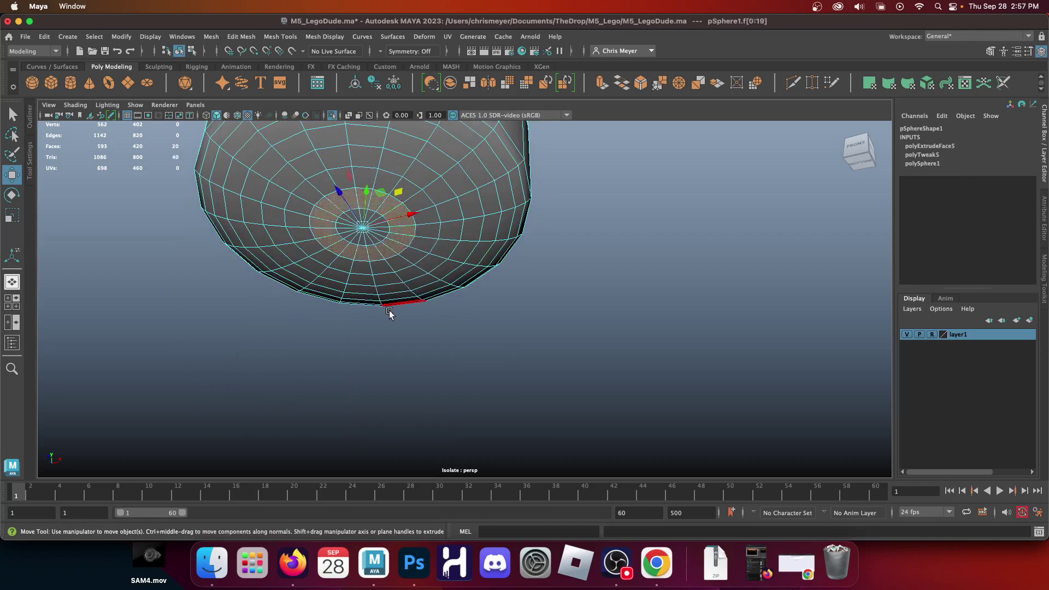
pyautogui.hotkey('shift', '.')
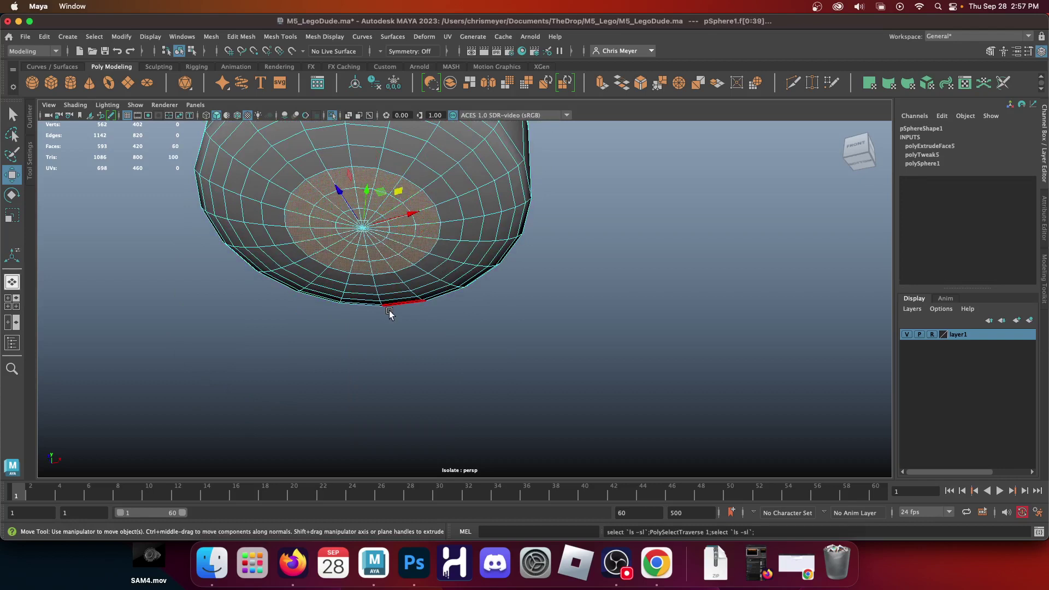
pyautogui.click(332, 116)
pyautogui.keyDown('alt'); pyautogui.moveTo(645, 244); pyautogui.dragTo(633, 187); pyautogui.keyUp('alt')
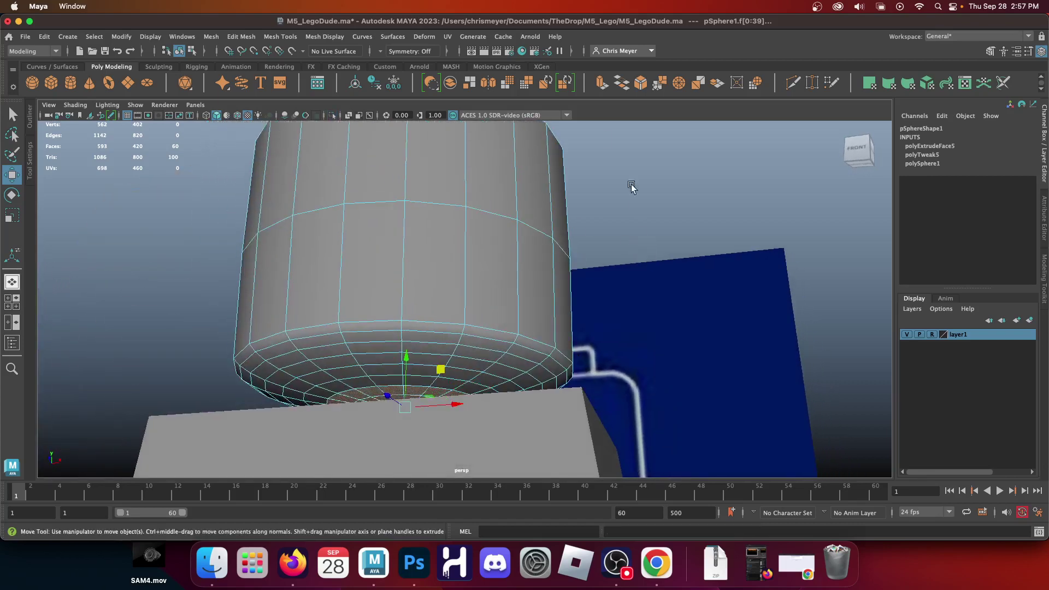
# Step: Extrude the head's bottom faces, then undo the extra depth pulled downward
pyautogui.click(603, 87)
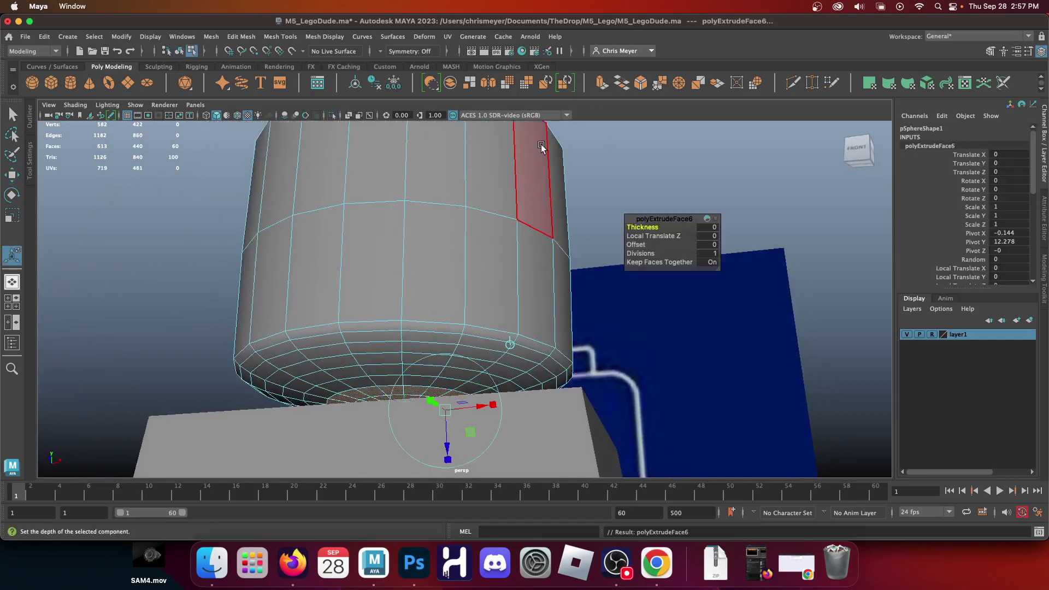
pyautogui.keyDown('alt'); pyautogui.moveTo(543, 145); pyautogui.dragTo(467, 308); pyautogui.keyUp('alt')
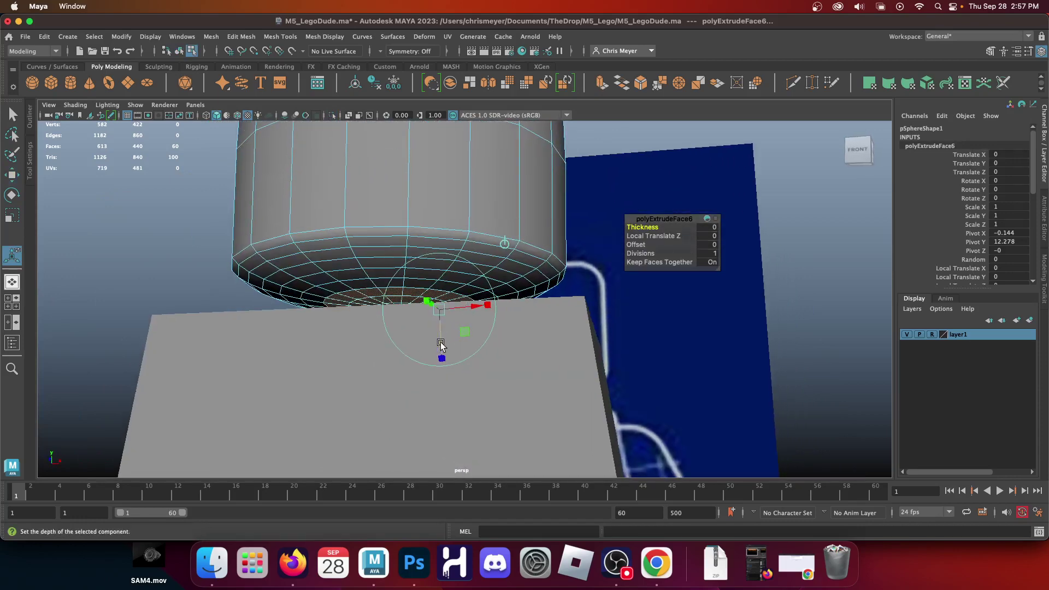
pyautogui.moveTo(441, 344); pyautogui.dragTo(445, 417)
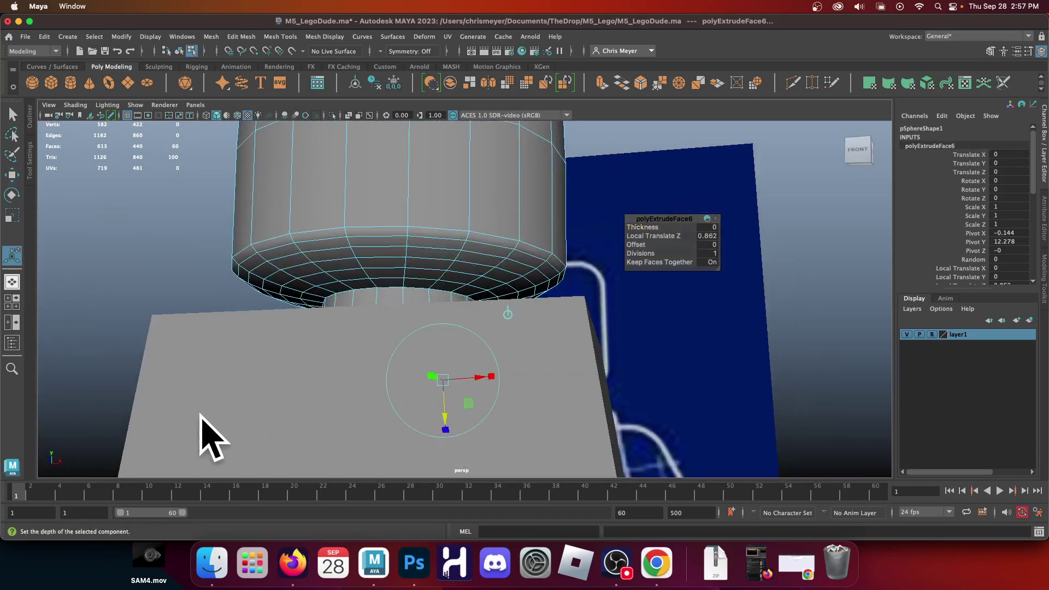
pyautogui.press('space')
pyautogui.press('space')
pyautogui.scroll(5, 274, 318)
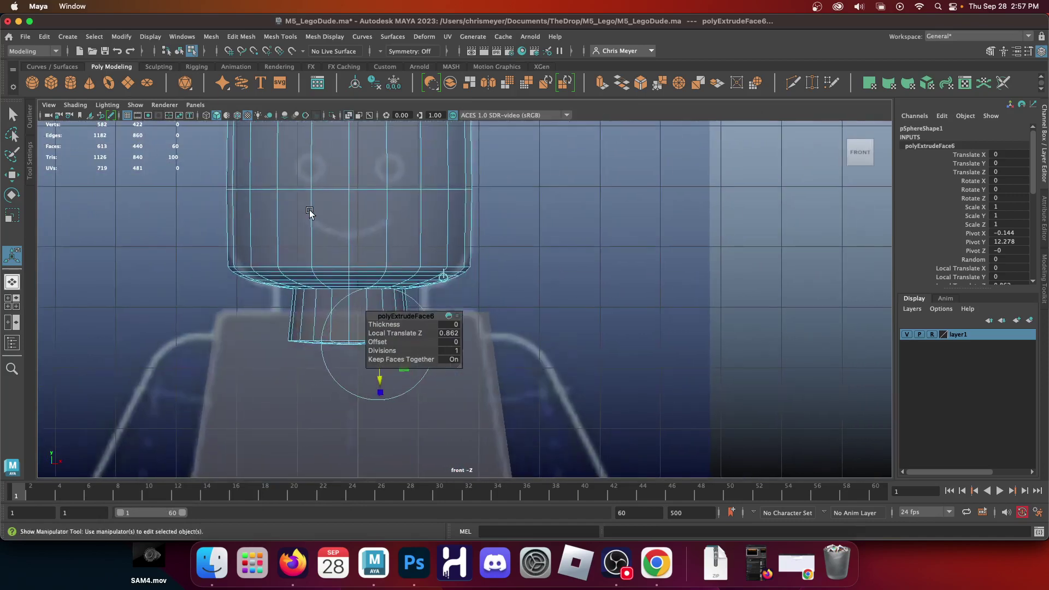
pyautogui.keyDown('alt'); pyautogui.moveTo(273, 318); pyautogui.dragTo(184, 241, button='middle'); pyautogui.keyUp('alt')
pyautogui.press('z')
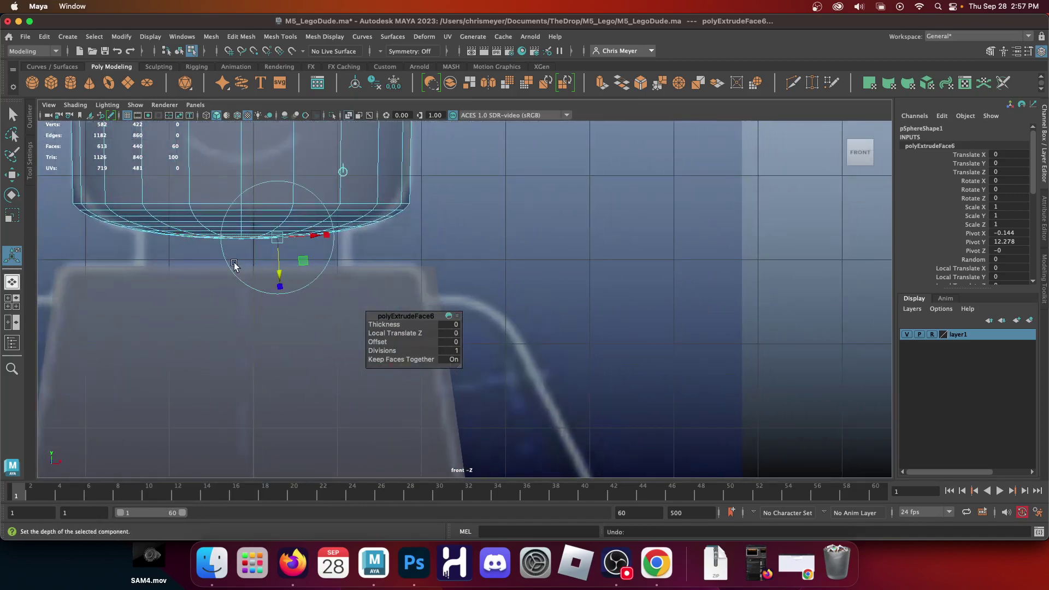
# Step: Lower the neck faces along Y toward the torso, scale them flat in Y, and return to object mode
pyautogui.press('w')
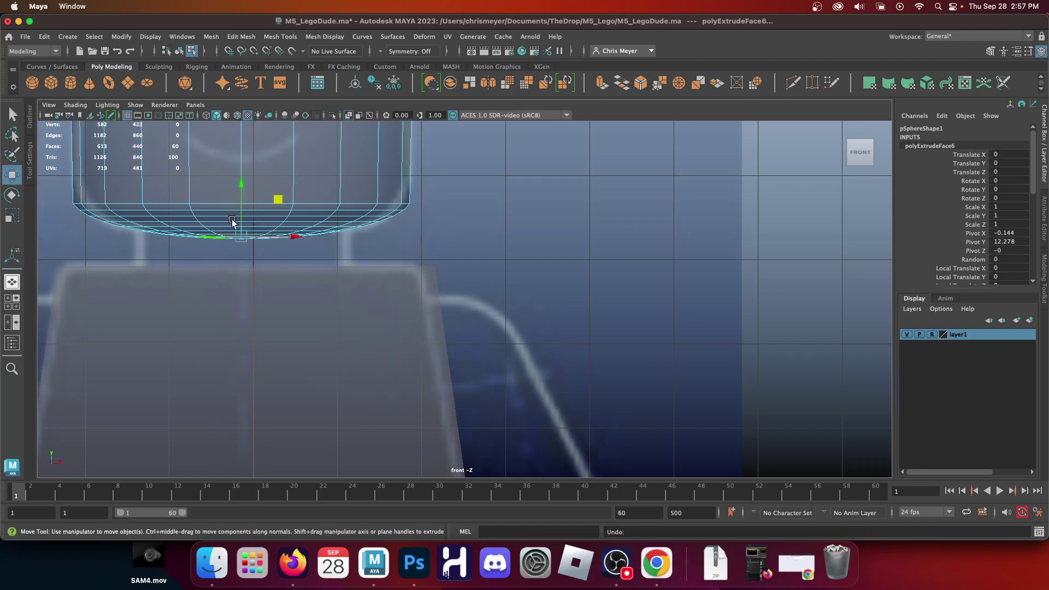
pyautogui.click(245, 184)
pyautogui.moveTo(244, 184); pyautogui.dragTo(247, 229)
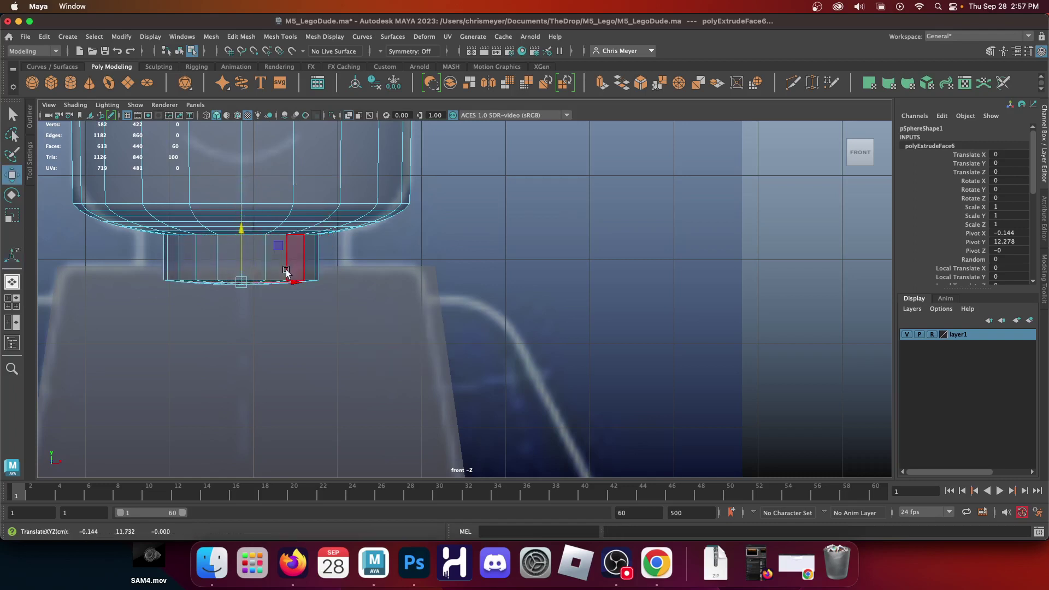
pyautogui.press('r')
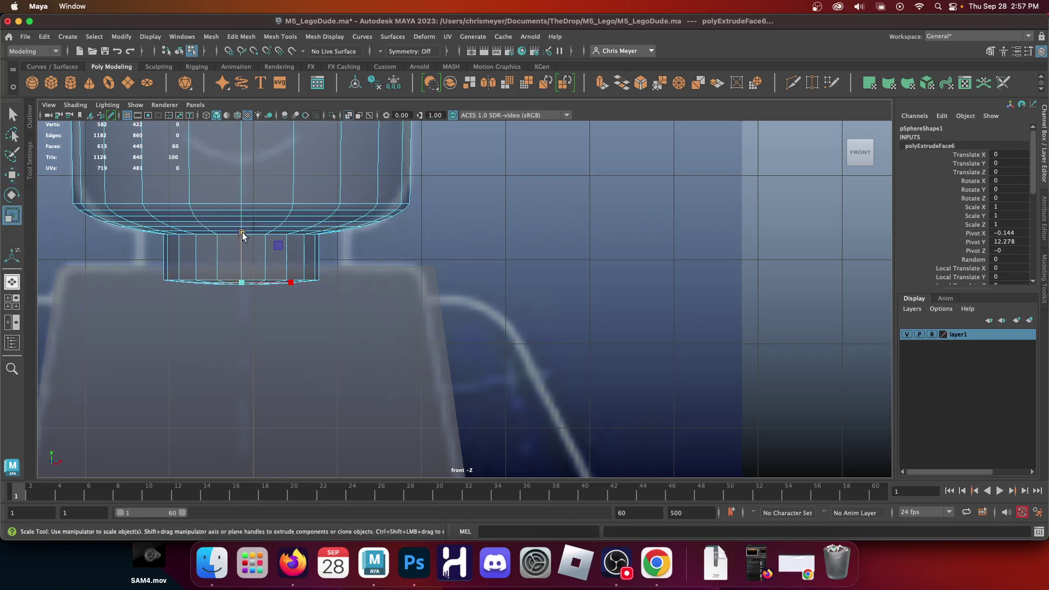
pyautogui.moveTo(241, 232); pyautogui.dragTo(246, 317)
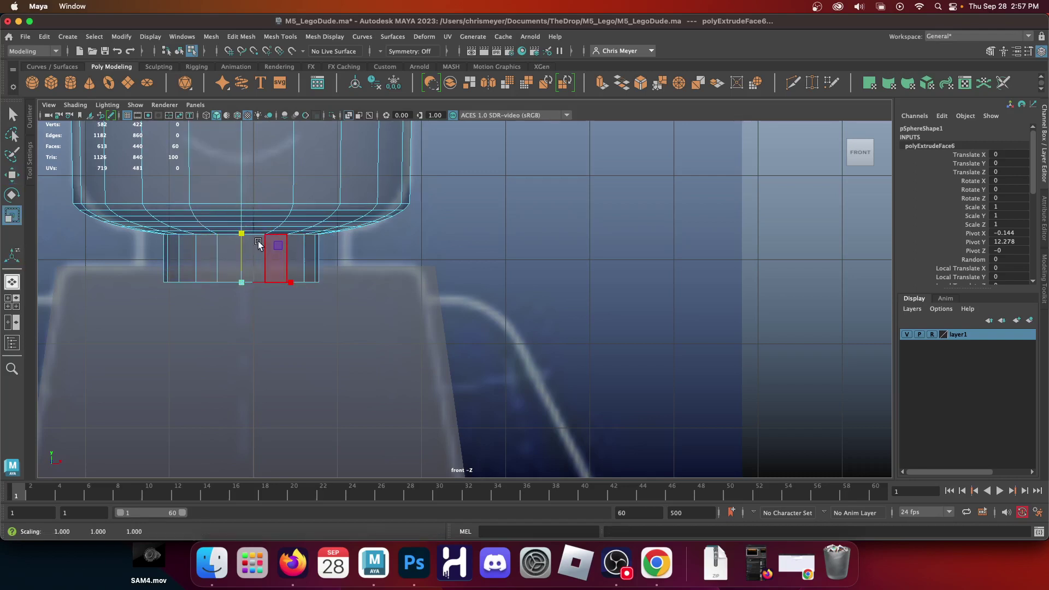
pyautogui.keyDown('alt'); pyautogui.moveTo(295, 240); pyautogui.dragTo(324, 287, button='middle'); pyautogui.keyUp('alt')
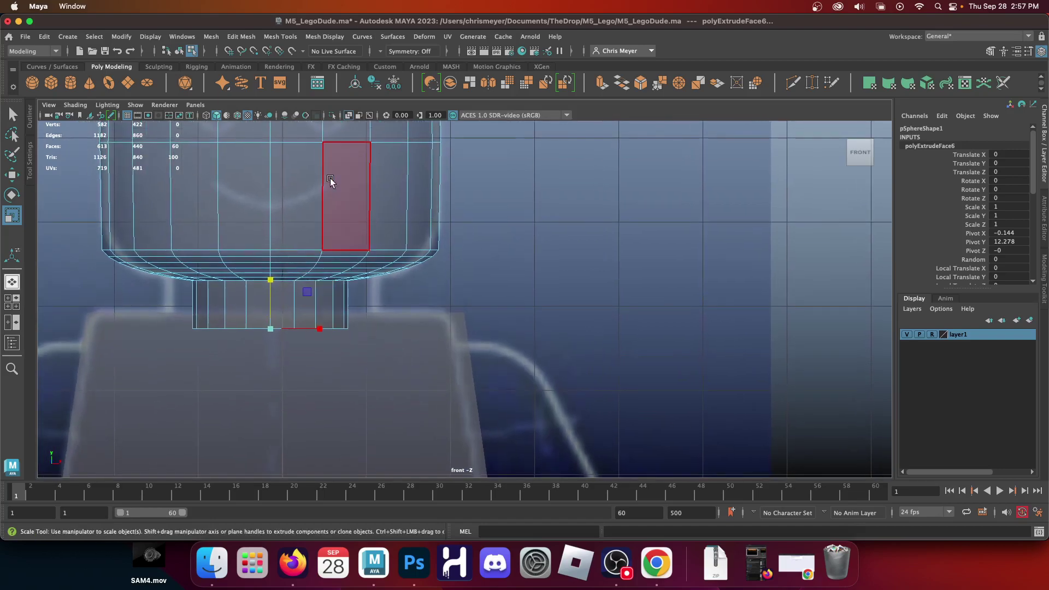
pyautogui.moveTo(331, 180); pyautogui.dragTo(377, 156, button='right')
pyautogui.press('space')
pyautogui.press('space')
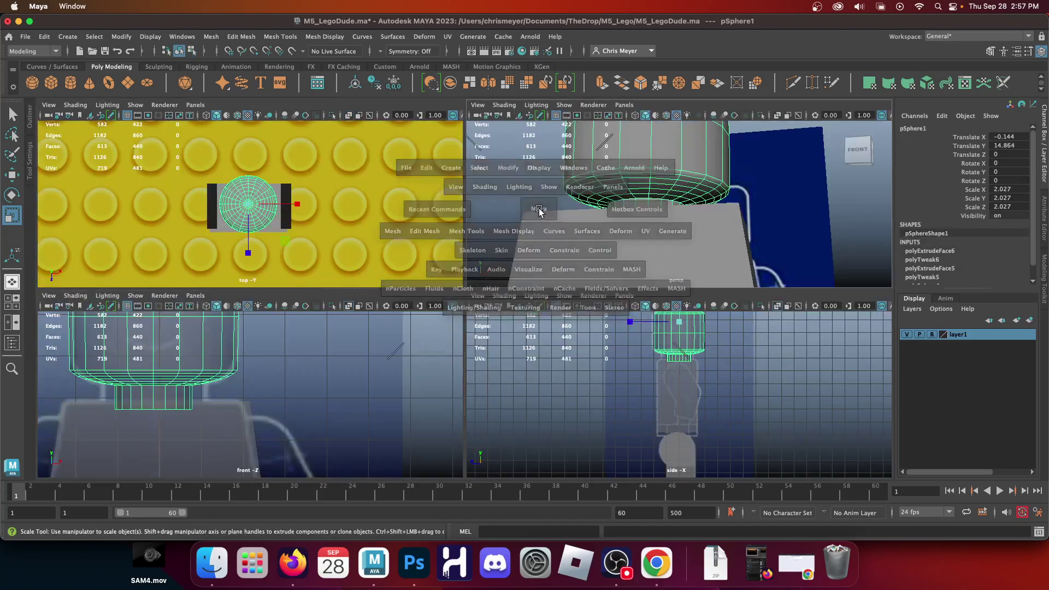
# Step: Soften the top stud's vertical side edges with Mesh Display > Soften Edge
pyautogui.click(196, 227)
pyautogui.keyDown('alt'); pyautogui.moveTo(197, 226); pyautogui.dragTo(451, 184); pyautogui.keyUp('alt')
pyautogui.keyDown('alt'); pyautogui.moveTo(519, 223); pyautogui.dragTo(523, 284); pyautogui.keyUp('alt')
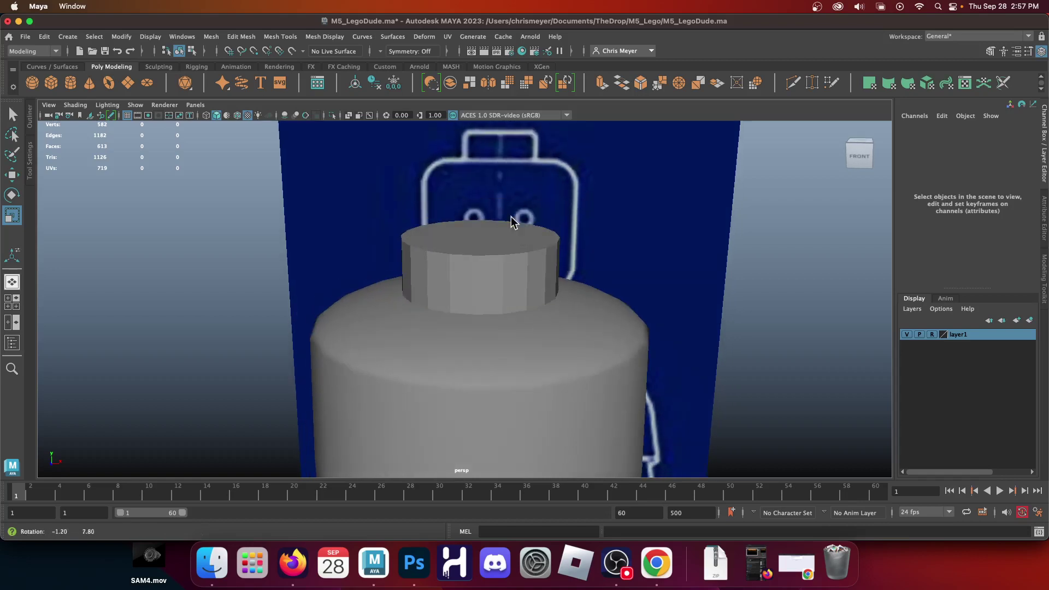
pyautogui.keyDown('alt'); pyautogui.moveTo(454, 274); pyautogui.dragTo(405, 180); pyautogui.keyUp('alt')
pyautogui.keyDown('alt'); pyautogui.moveTo(451, 186); pyautogui.dragTo(394, 162, button='right'); pyautogui.keyUp('alt')
pyautogui.click(412, 195)
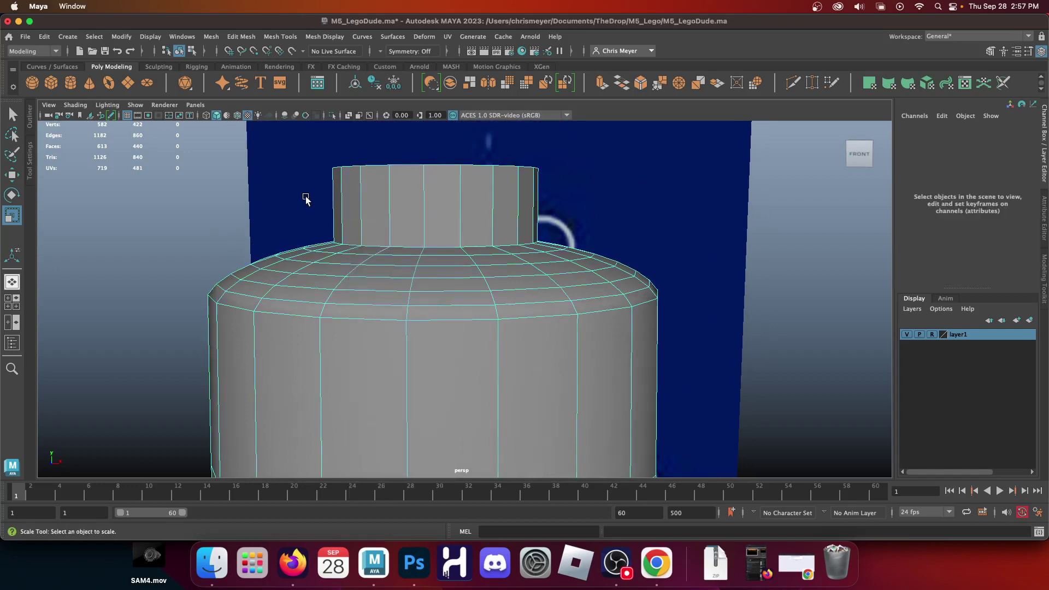
pyautogui.moveTo(304, 198); pyautogui.dragTo(619, 198)
pyautogui.click(325, 37)
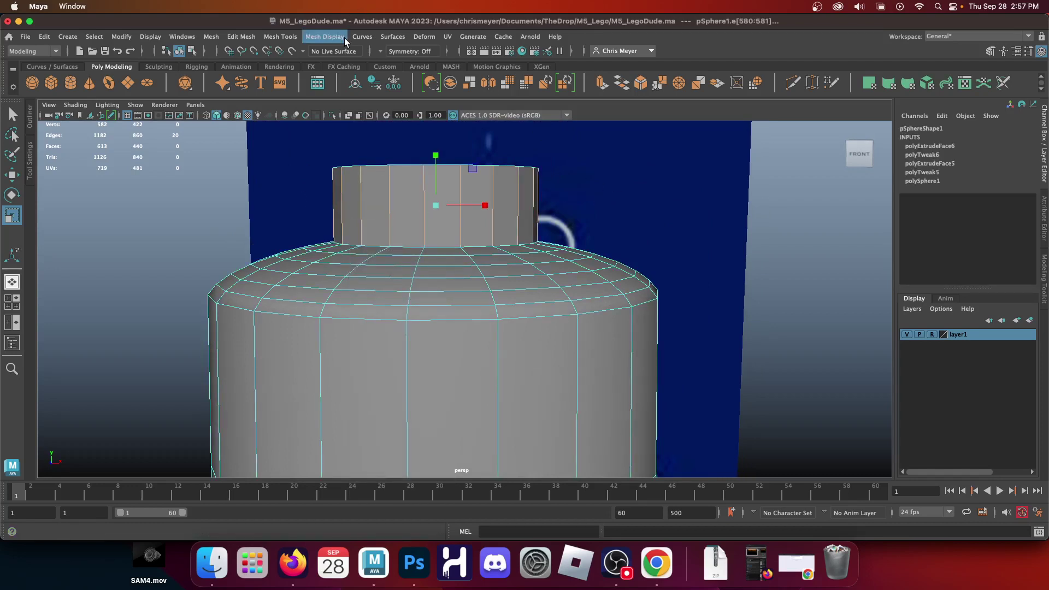
pyautogui.click(351, 136)
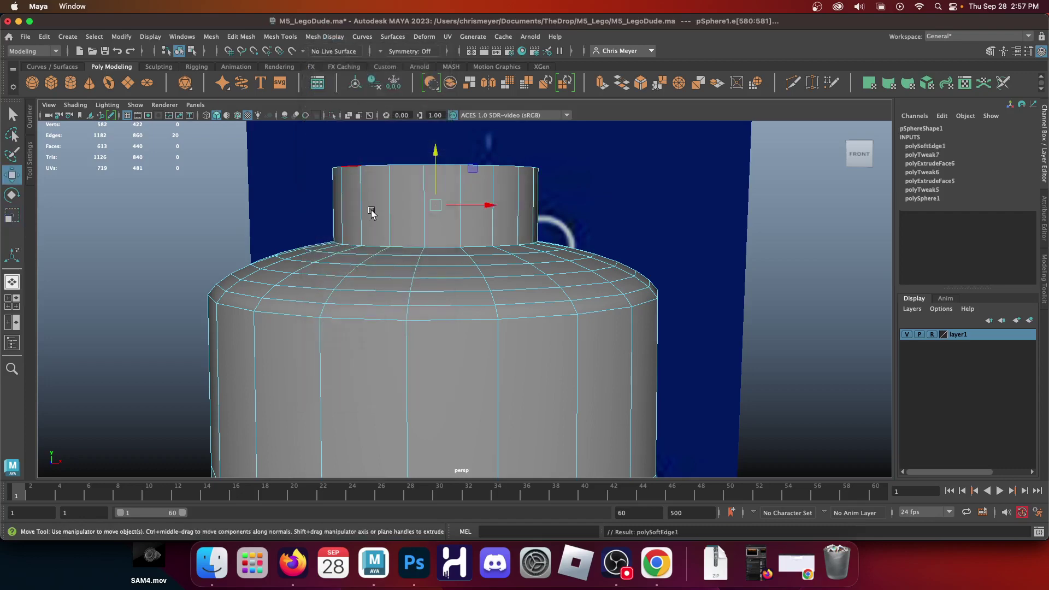
# Step: Soften the neck's vertical side edges as well, then return to object mode
pyautogui.keyDown('alt'); pyautogui.moveTo(514, 335); pyautogui.dragTo(474, 147, button='middle'); pyautogui.keyUp('alt')
pyautogui.press('w')
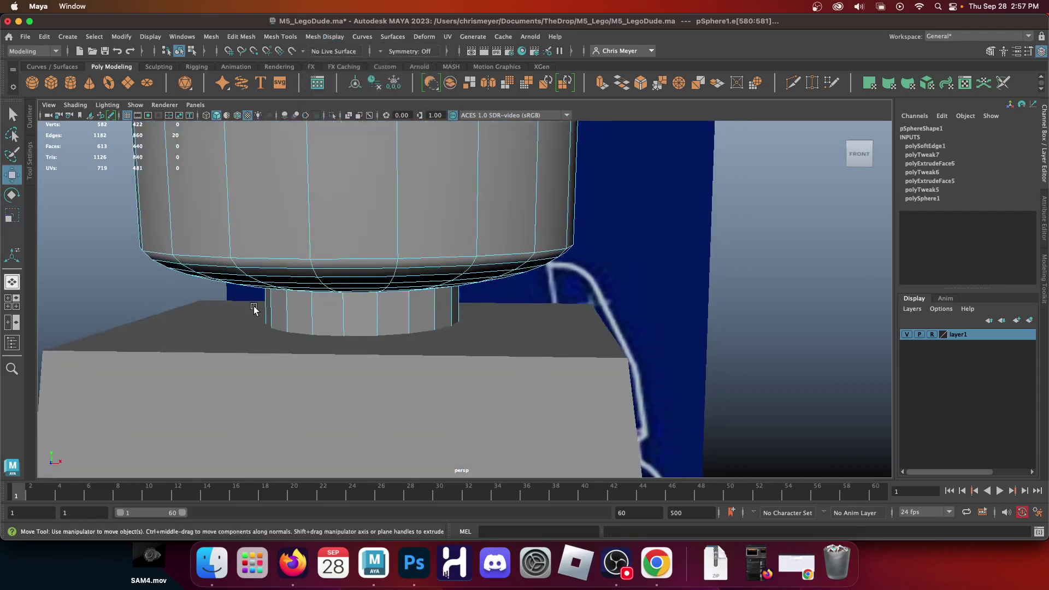
pyautogui.moveTo(253, 305)
pyautogui.mouseDown()
pyautogui.moveTo(481, 312)
pyautogui.moveTo(511, 302)
pyautogui.moveTo(492, 298)
pyautogui.mouseUp()
pyautogui.moveTo(369, 253); pyautogui.dragTo(700, 273)
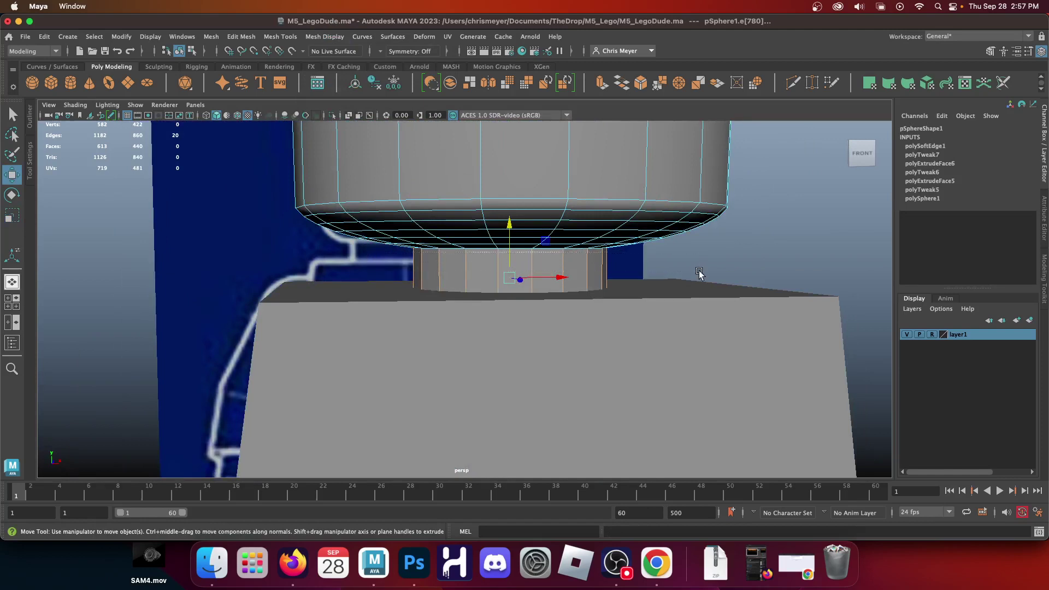
pyautogui.click(332, 40)
pyautogui.click(339, 135)
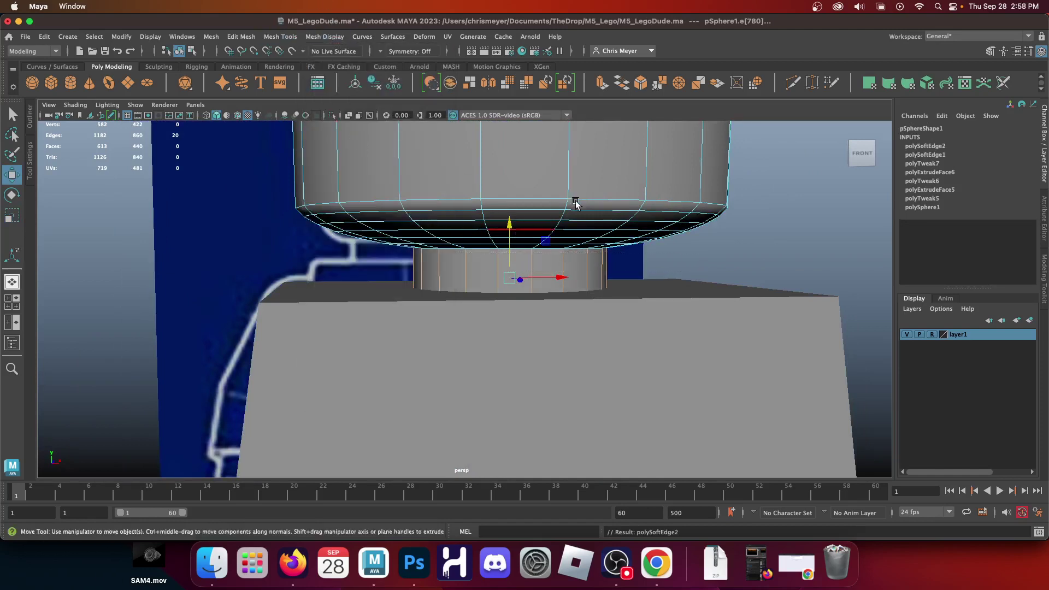
pyautogui.moveTo(579, 198); pyautogui.dragTo(637, 175, button='right')
pyautogui.click(745, 297)
# Step: Create a polygon cylinder and move it along X to 17.315, right of the figure
pyautogui.scroll(-6, 609, 253)
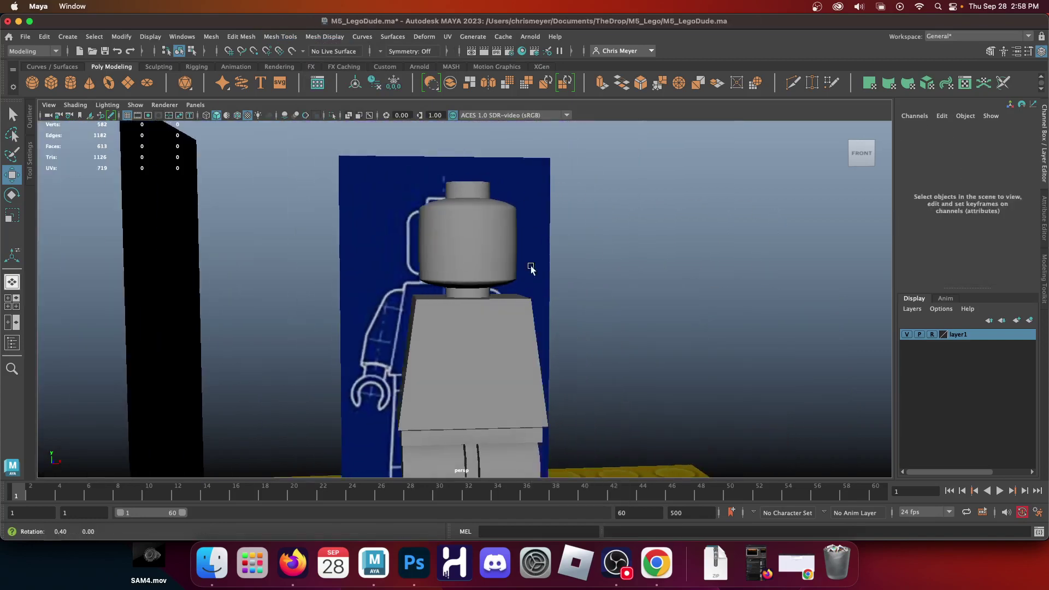
pyautogui.moveTo(531, 266)
pyautogui.keyDown('alt'); pyautogui.mouseDown(button='right')
pyautogui.moveTo(482, 272)
pyautogui.moveTo(533, 276)
pyautogui.mouseUp(button='right'); pyautogui.keyUp('alt')
pyautogui.keyDown('alt'); pyautogui.moveTo(533, 276); pyautogui.dragTo(521, 270); pyautogui.keyUp('alt')
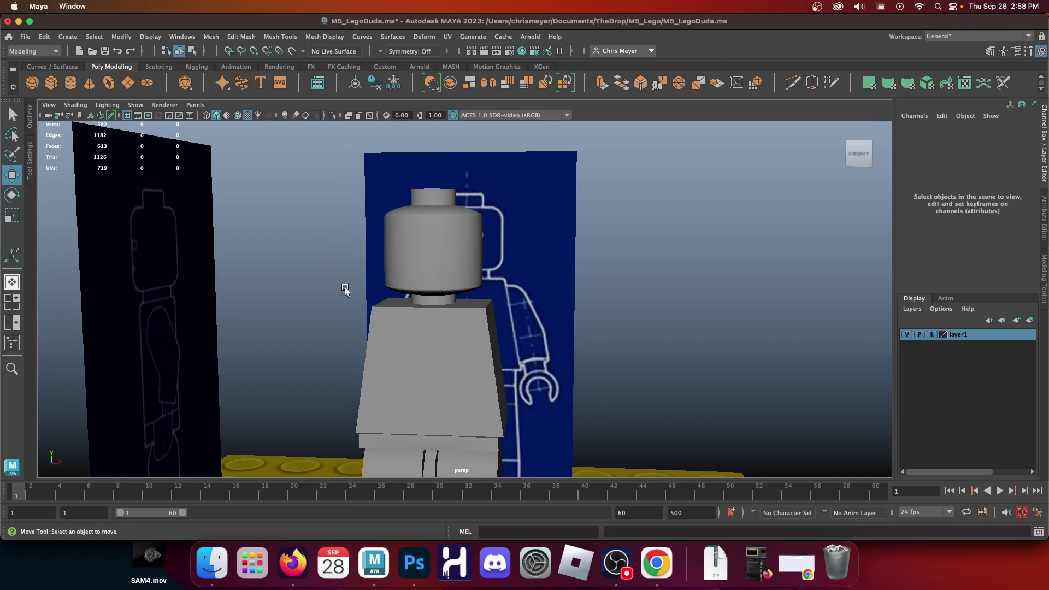
pyautogui.click(70, 82)
pyautogui.scroll(-5, 476, 415)
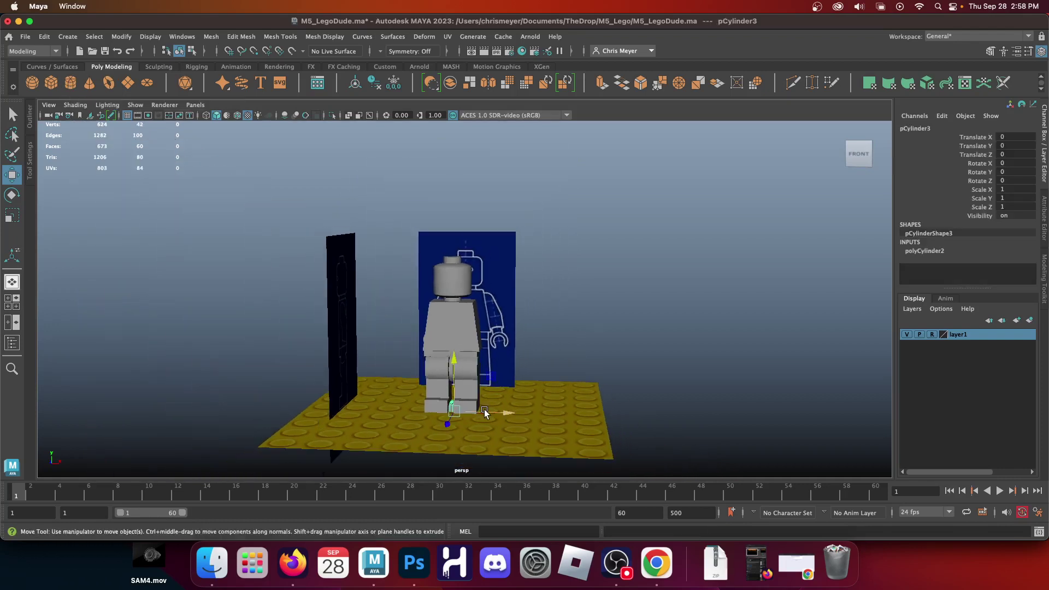
pyautogui.moveTo(485, 409); pyautogui.dragTo(658, 442)
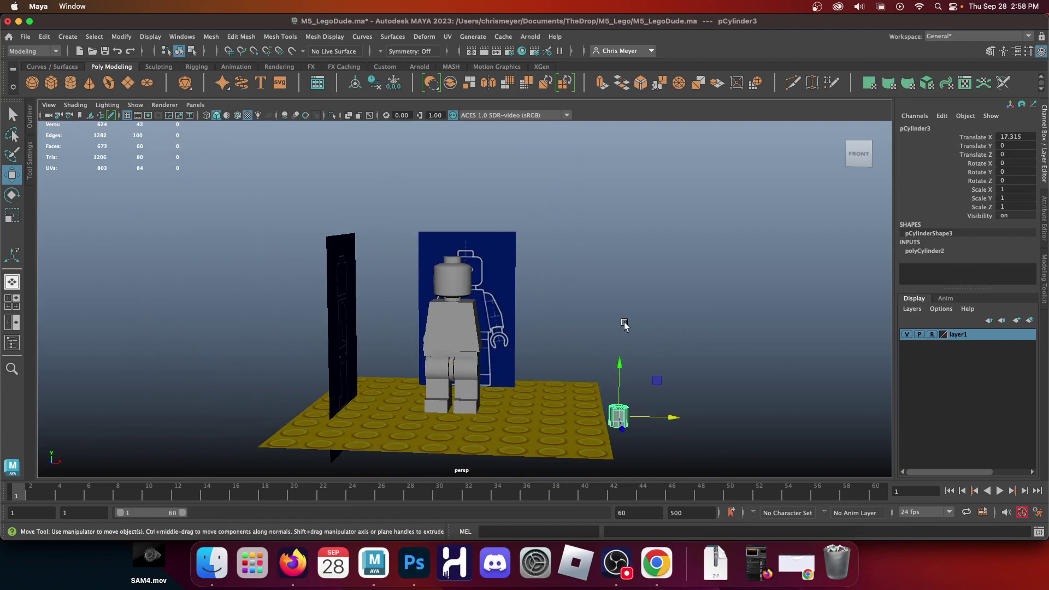
pyautogui.click(545, 289)
# Step: Maximize the side view and zoom in on the figure's body
pyautogui.press('space')
pyautogui.press('space')
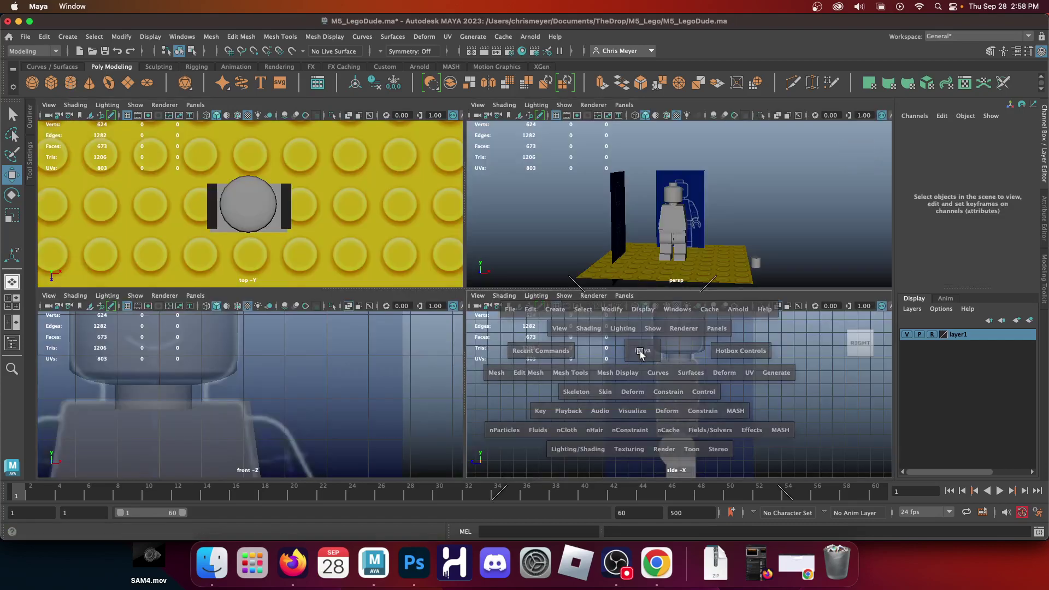
pyautogui.press('space')
pyautogui.scroll(2, 574, 339)
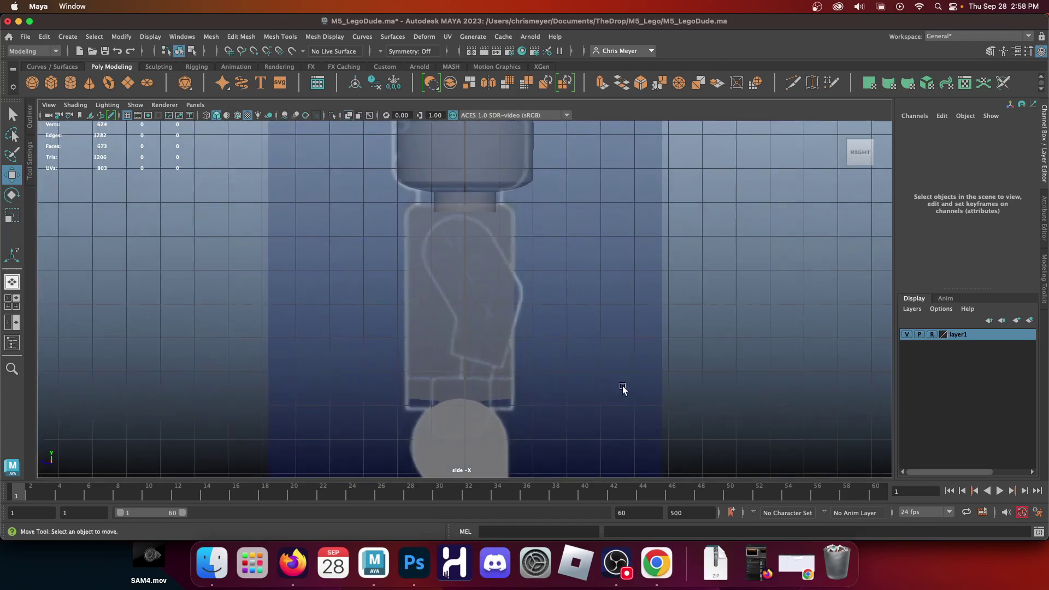
pyautogui.scroll(4, 609, 405)
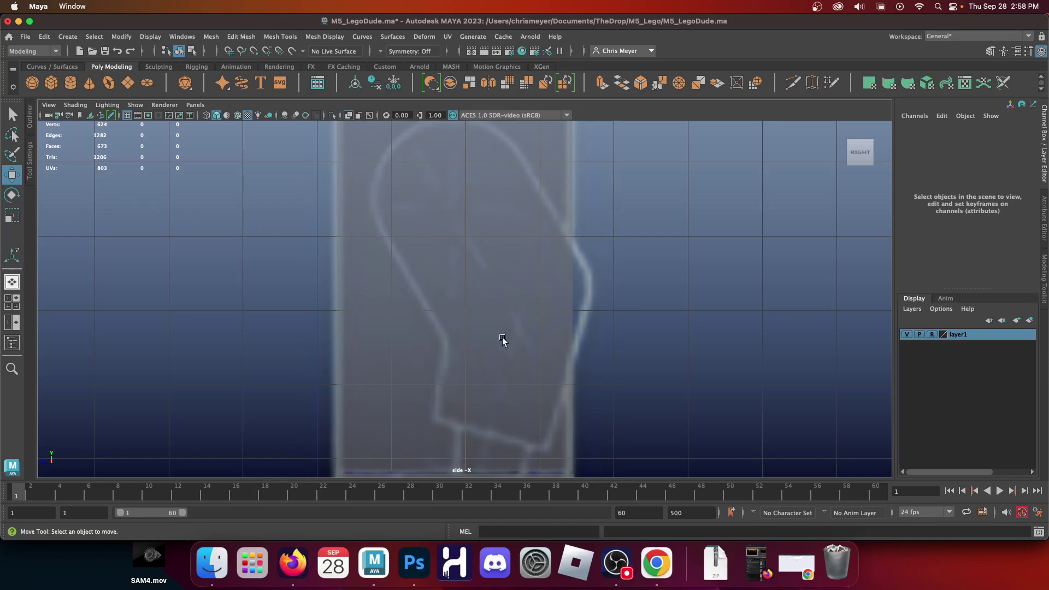
# Step: Select the small cylinder pCylinder3 and frame it in the perspective view
pyautogui.press('space')
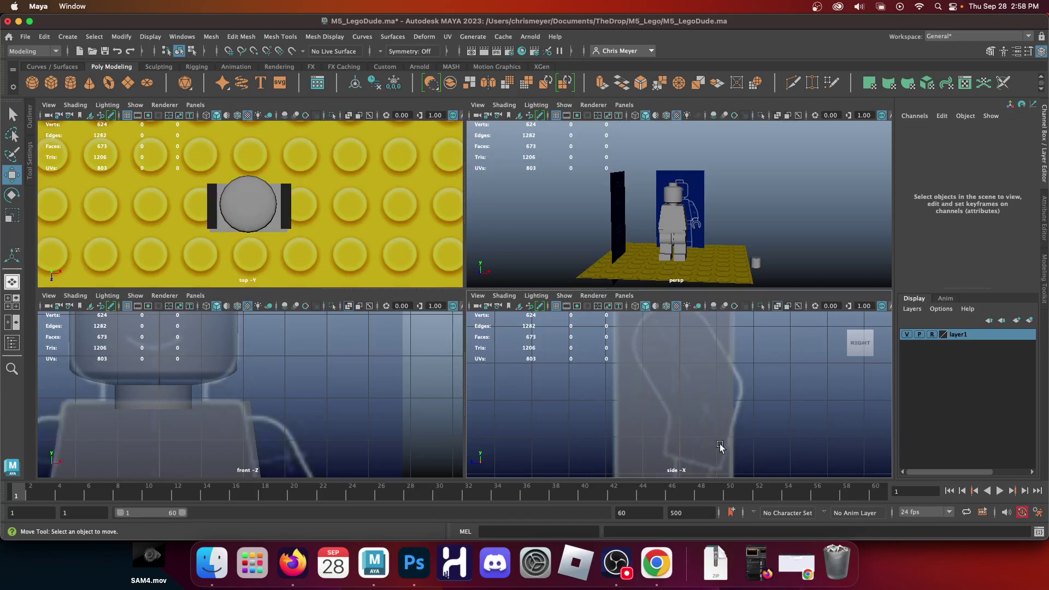
pyautogui.press('space')
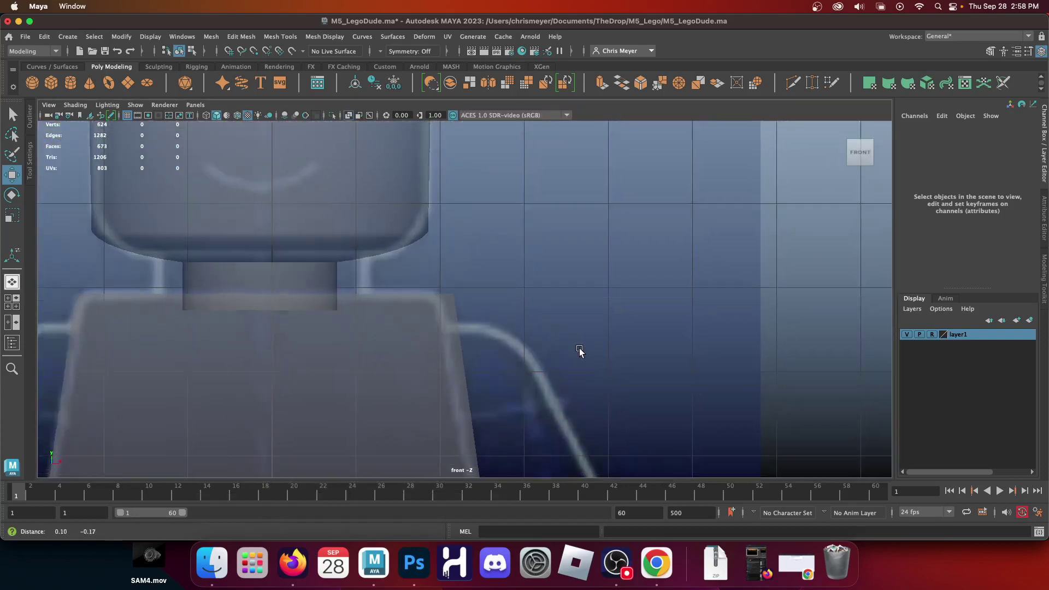
pyautogui.scroll(5, 381, 343)
pyautogui.keyDown('alt'); pyautogui.moveTo(381, 343); pyautogui.dragTo(409, 303, button='middle'); pyautogui.keyUp('alt')
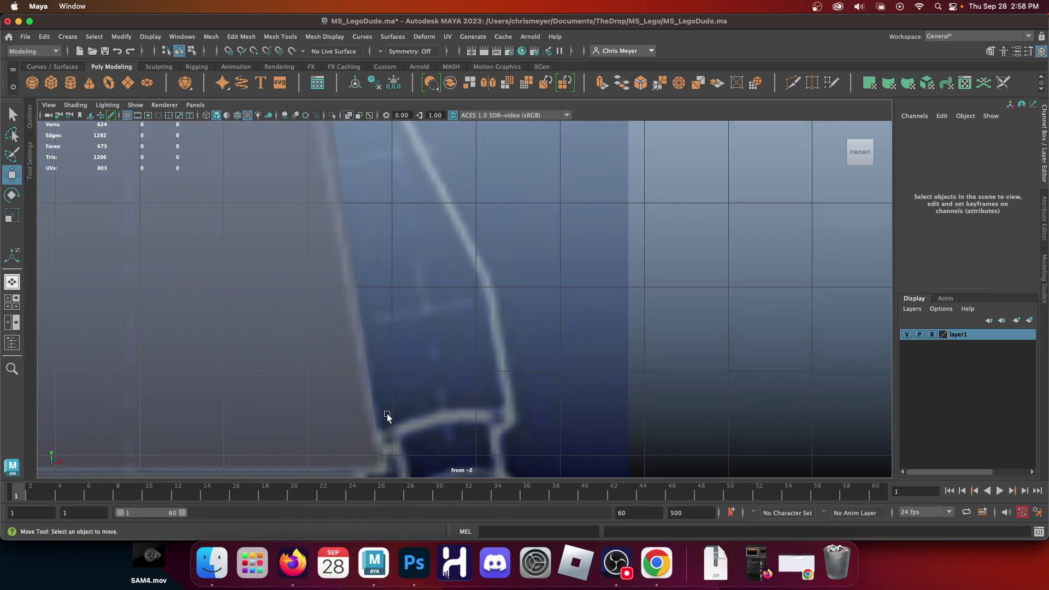
pyautogui.press('space')
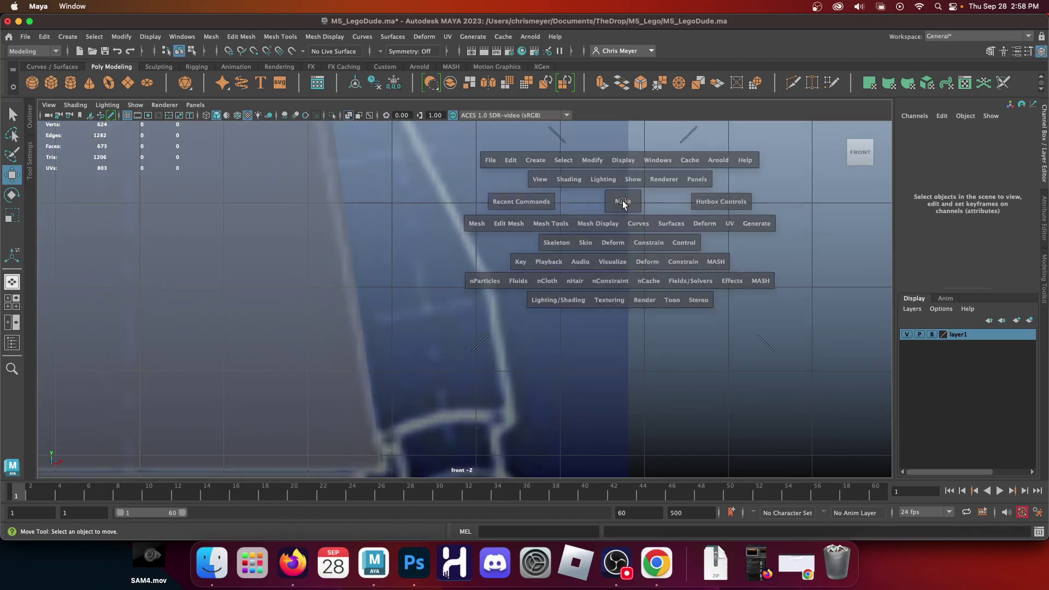
pyautogui.click(756, 268)
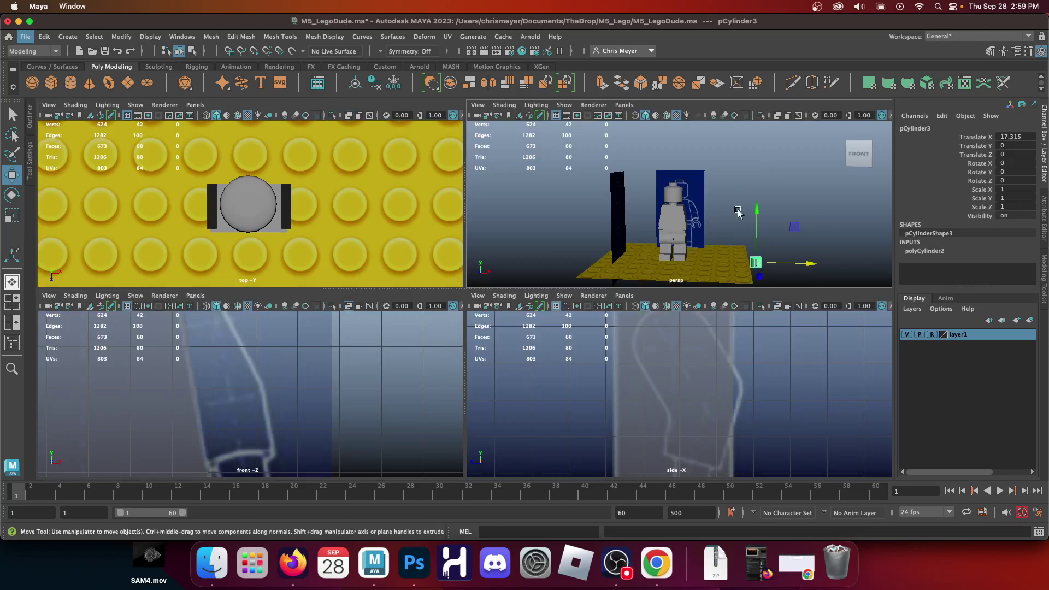
pyautogui.press('space')
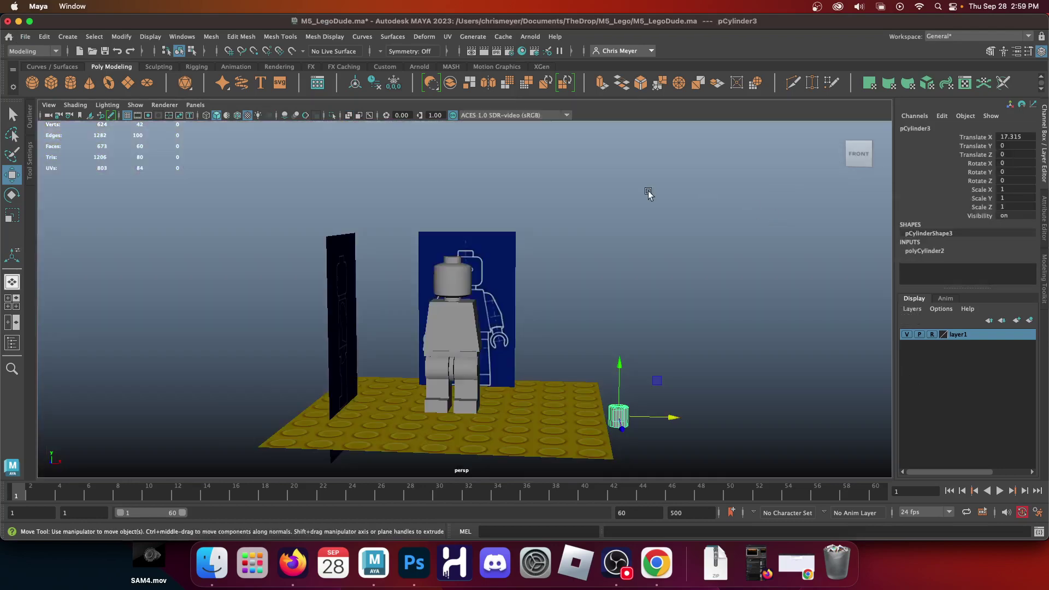
pyautogui.keyDown('alt'); pyautogui.moveTo(637, 338); pyautogui.dragTo(351, 203, button='middle'); pyautogui.keyUp('alt')
pyautogui.keyDown('alt'); pyautogui.moveTo(352, 203); pyautogui.dragTo(674, 354, button='right'); pyautogui.keyUp('alt')
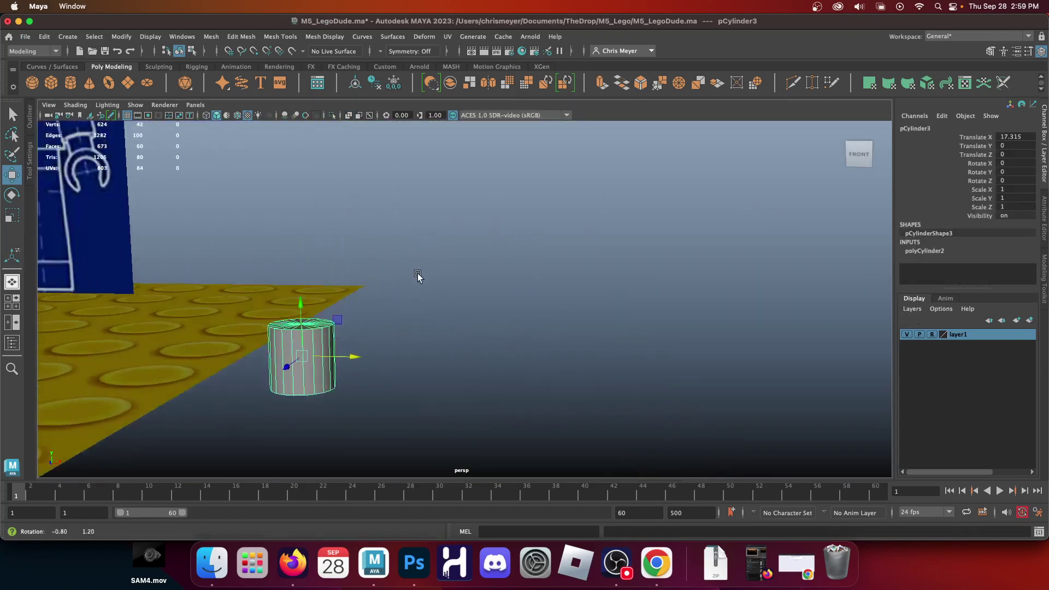
pyautogui.keyDown('alt'); pyautogui.moveTo(420, 274); pyautogui.dragTo(421, 288); pyautogui.keyUp('alt')
# Step: Set polyCylinder2's Subdivisions Axis to 12, then reselect the cylinder
pyautogui.click(925, 251)
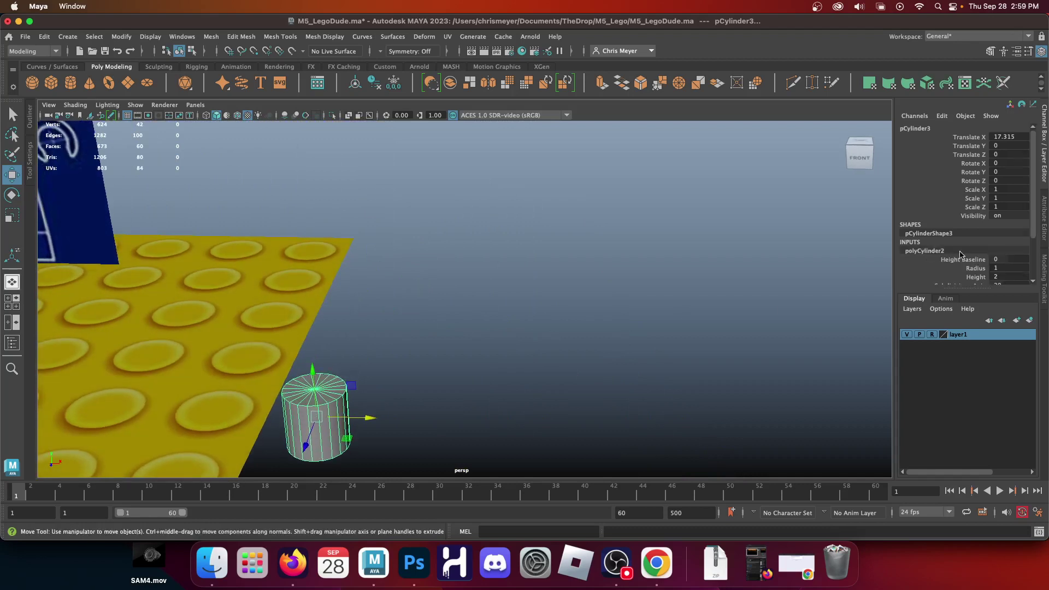
pyautogui.scroll(-3, 962, 255)
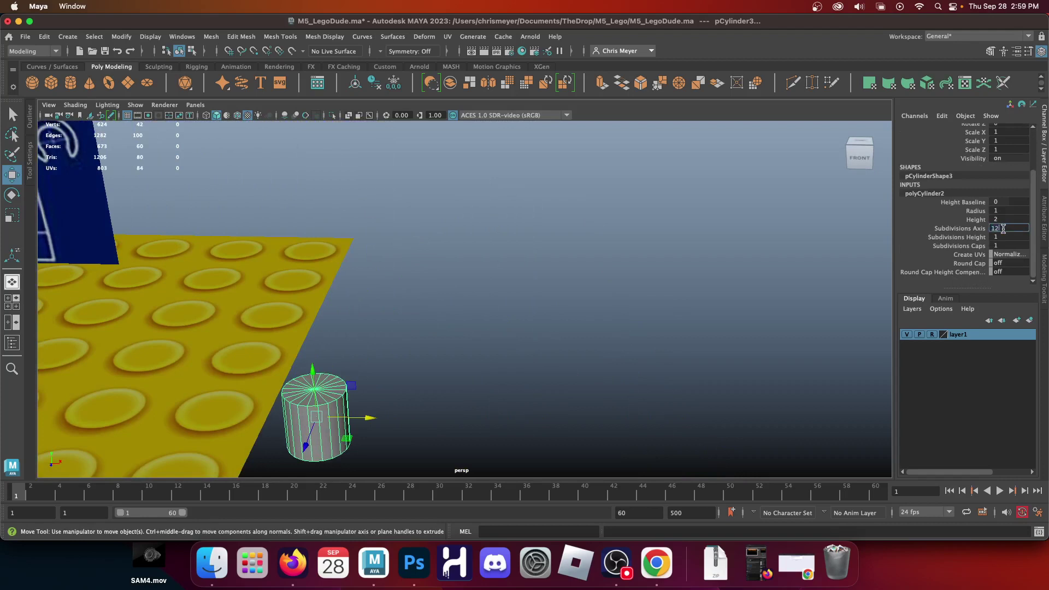
pyautogui.press('Return')
pyautogui.click(433, 307)
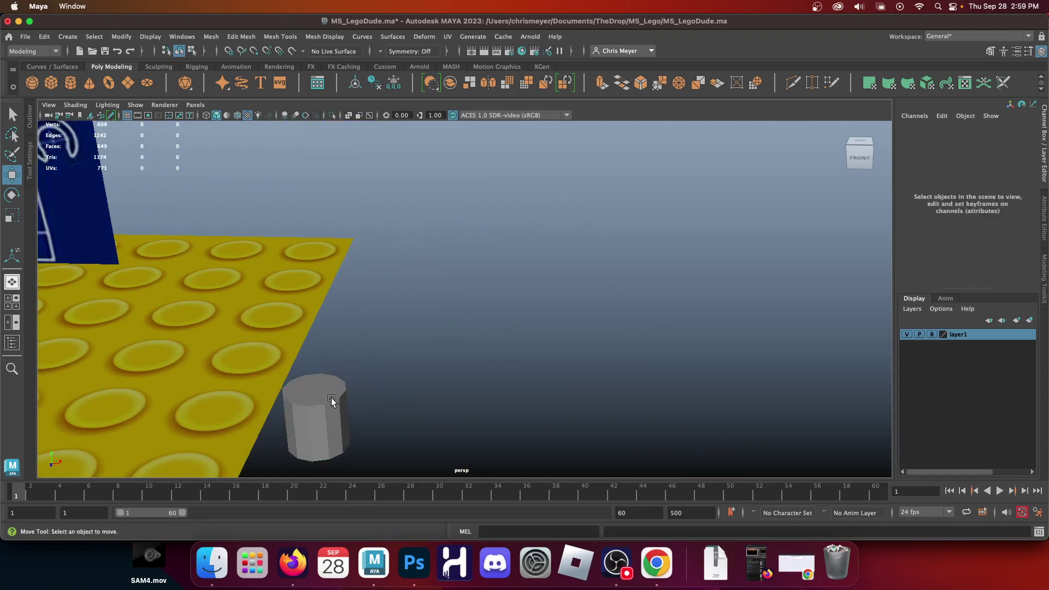
pyautogui.click(324, 392)
# Step: In the side view, raise the cylinder up into the figure's torso
pyautogui.keyDown('alt'); pyautogui.moveTo(299, 374); pyautogui.dragTo(395, 346, button='middle'); pyautogui.keyUp('alt')
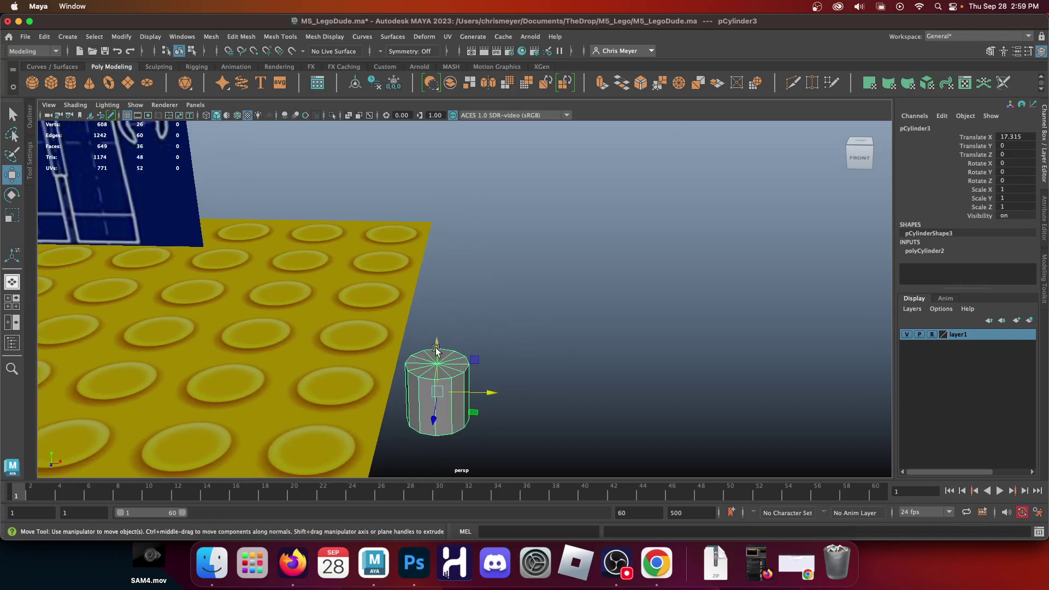
pyautogui.press('space')
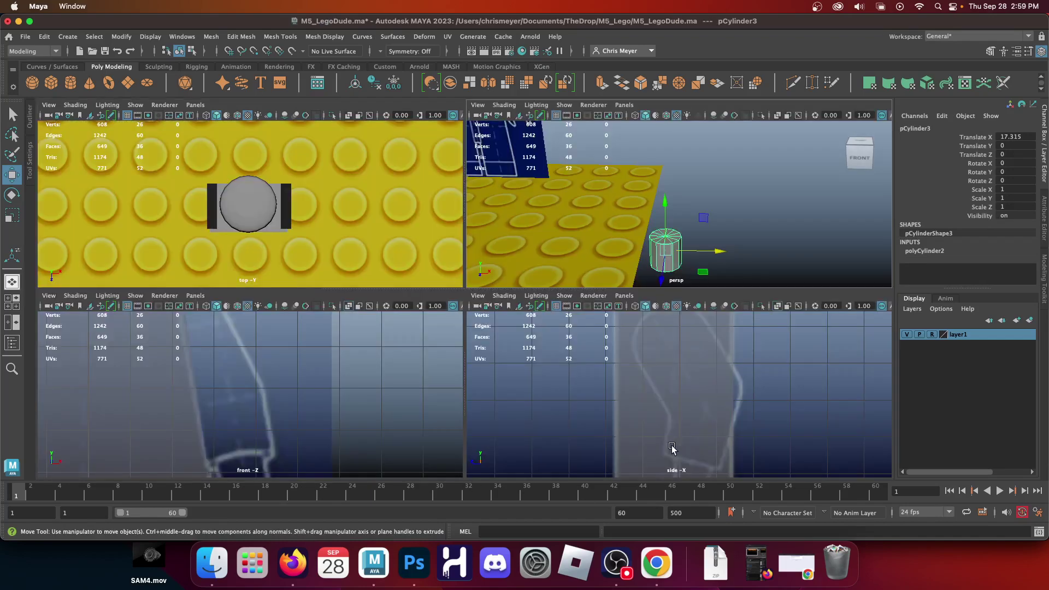
pyautogui.press('space')
pyautogui.scroll(-3, 513, 326)
pyautogui.scroll(-1, 495, 317)
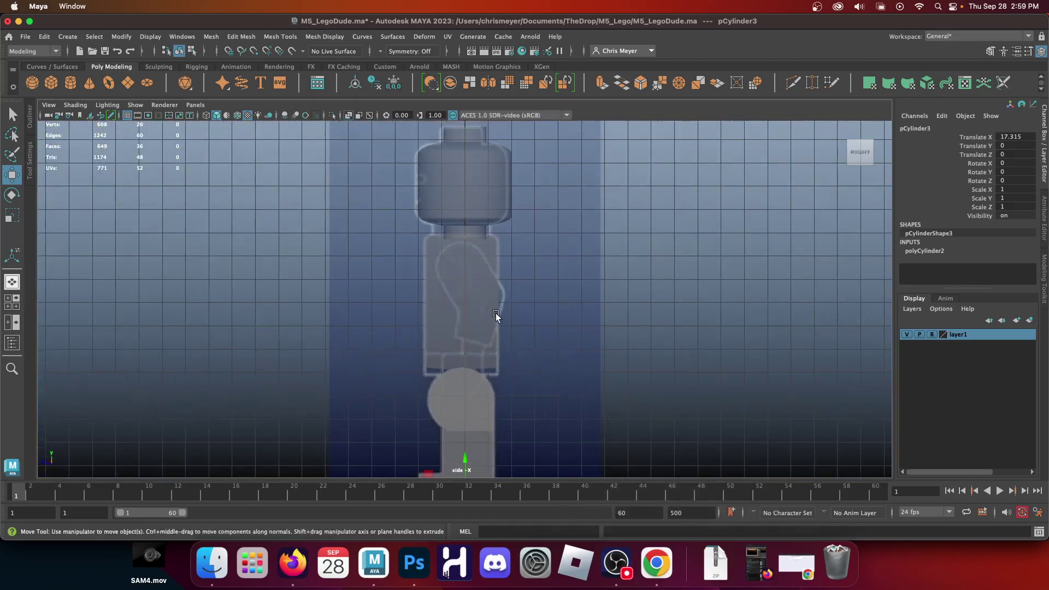
pyautogui.moveTo(468, 458); pyautogui.dragTo(469, 297)
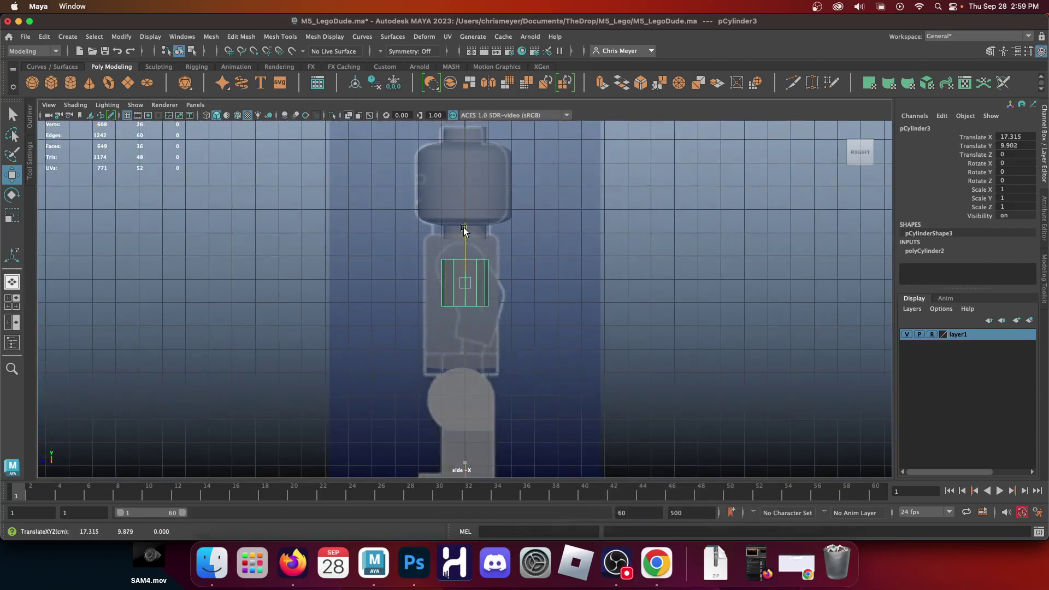
pyautogui.scroll(1, 567, 407)
pyautogui.scroll(2, 567, 407)
# Step: Scale the cylinder uniformly to 0.774 and lower it slightly within the torso
pyautogui.press('r')
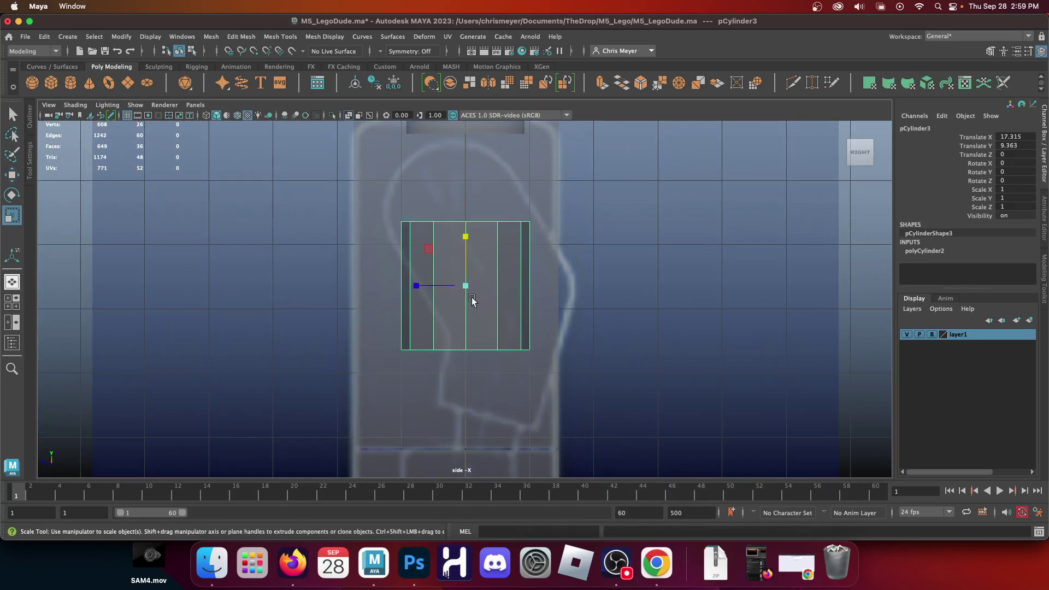
pyautogui.moveTo(465, 289)
pyautogui.mouseDown()
pyautogui.moveTo(428, 284)
pyautogui.moveTo(466, 289)
pyautogui.mouseUp()
pyautogui.press('w')
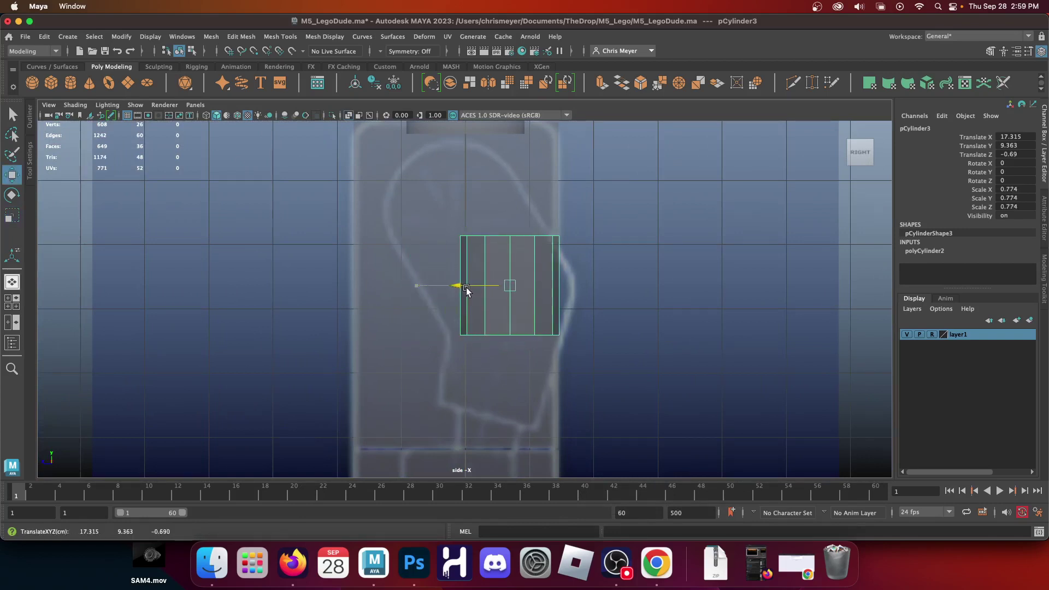
pyautogui.moveTo(508, 236); pyautogui.dragTo(508, 305)
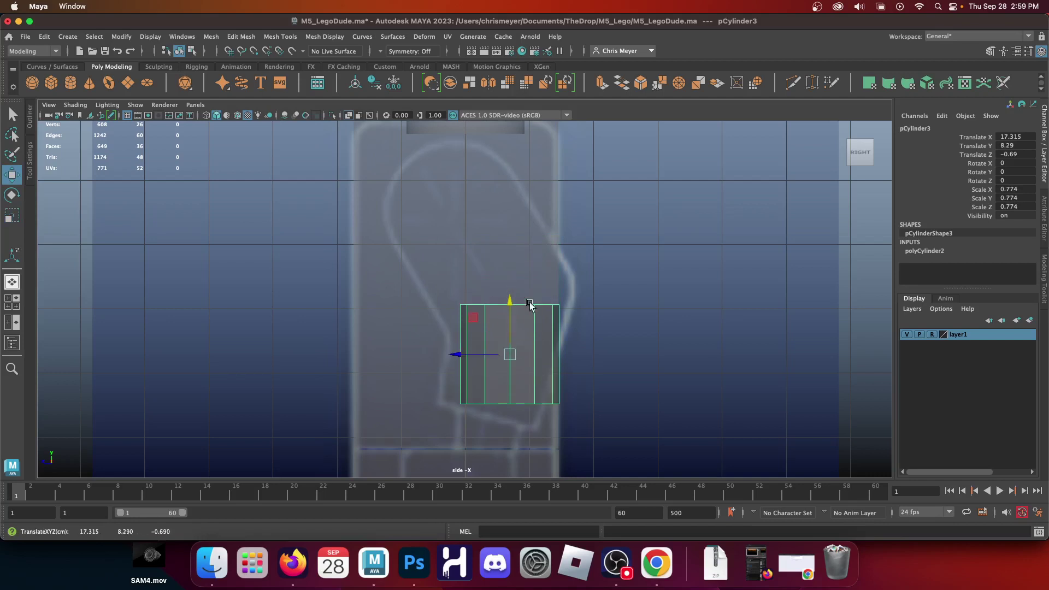
pyautogui.scroll(2, 530, 304)
# Step: Rotate the cylinder to -14.336 on X, then adjust its Translate Z and Y
pyautogui.press('e')
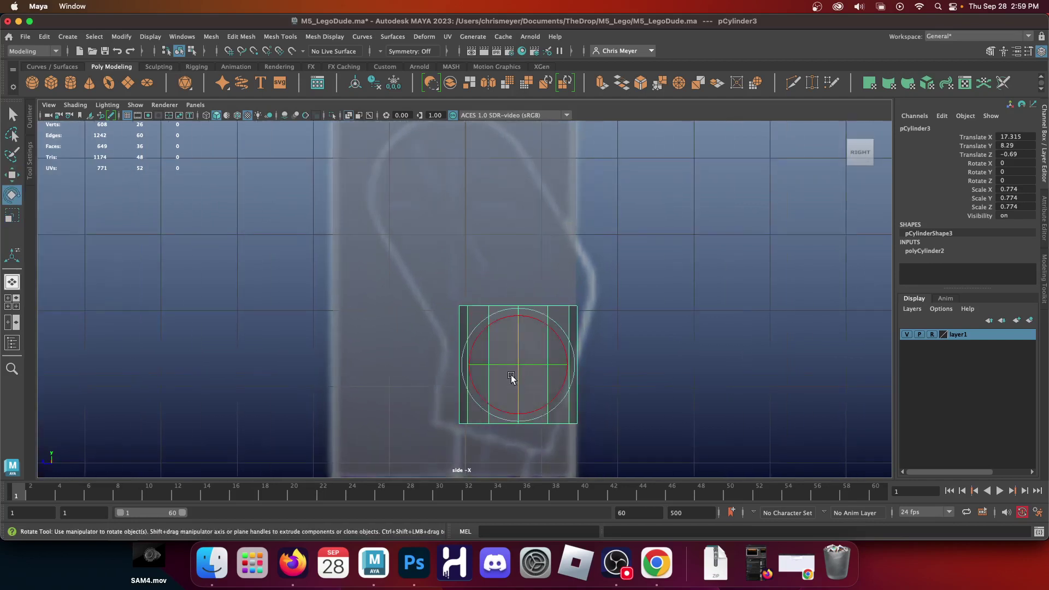
pyautogui.moveTo(530, 316); pyautogui.dragTo(525, 339)
pyautogui.press('w')
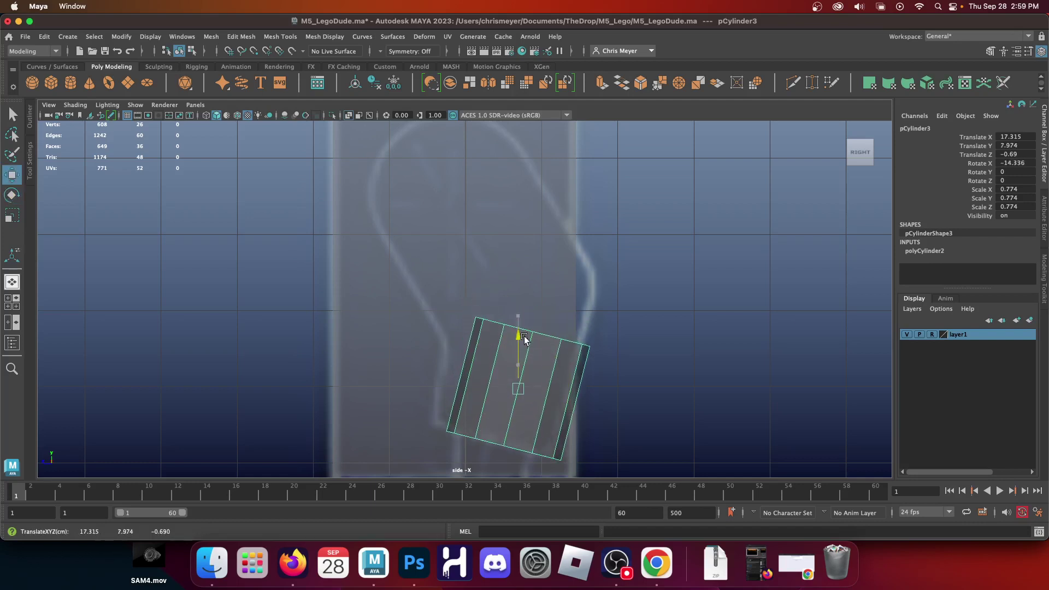
pyautogui.moveTo(487, 385); pyautogui.dragTo(450, 393)
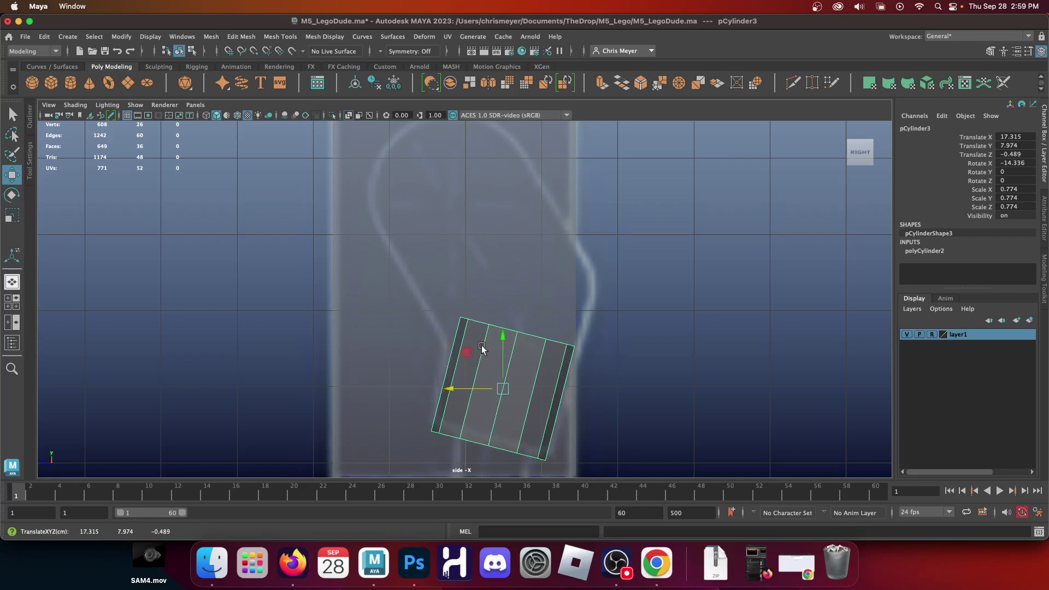
pyautogui.moveTo(503, 335)
pyautogui.mouseDown()
pyautogui.moveTo(499, 321)
pyautogui.moveTo(514, 329)
pyautogui.mouseUp()
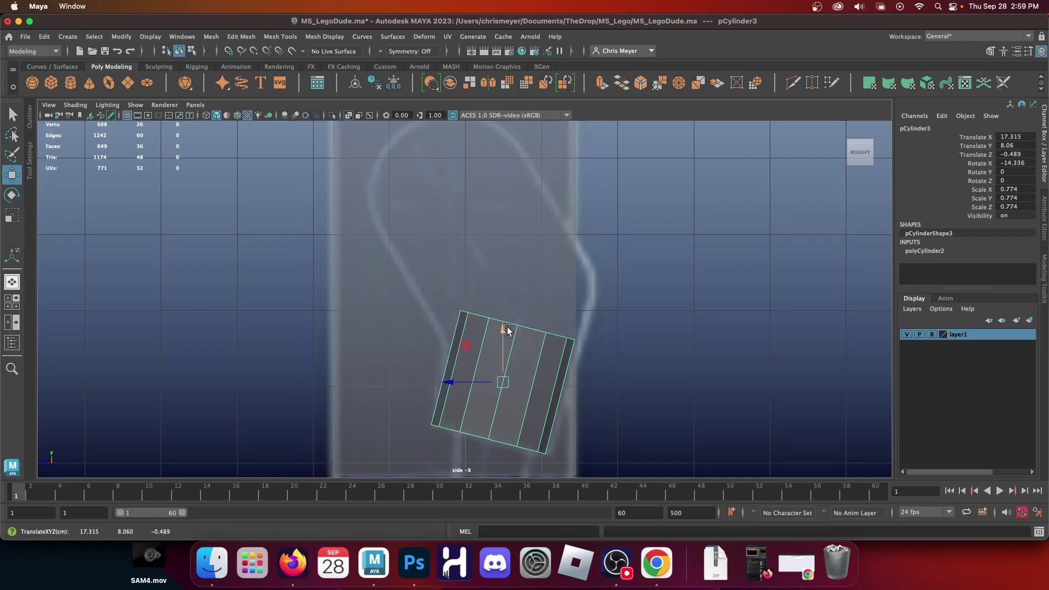
# Step: Tilt the cylinder's top vertex ring and scale it up to 1.275
pyautogui.moveTo(541, 216); pyautogui.dragTo(415, 249, button='right')
pyautogui.moveTo(487, 287); pyautogui.dragTo(652, 388)
pyautogui.press('e')
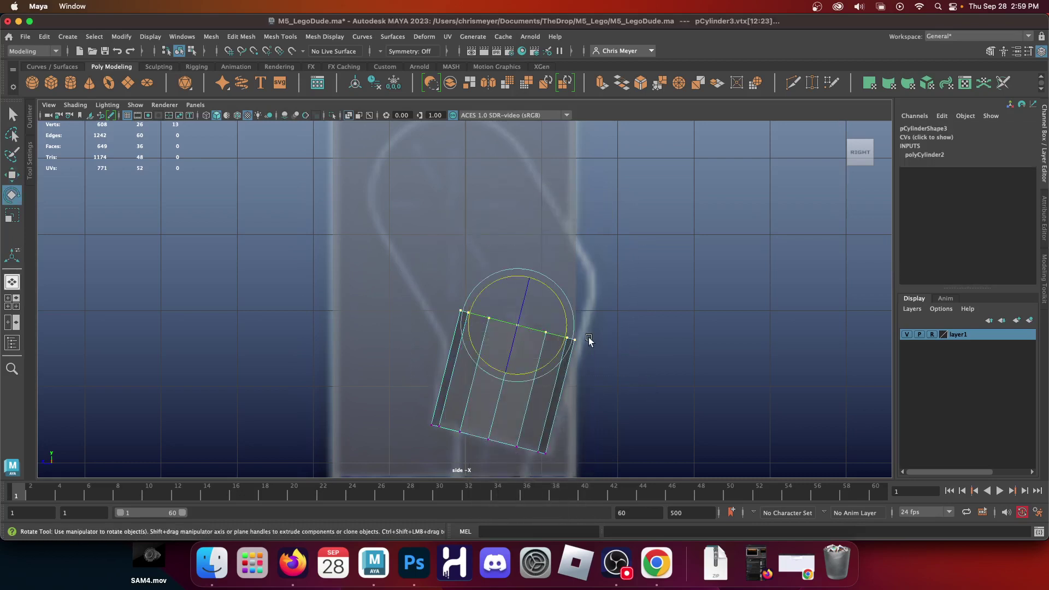
pyautogui.moveTo(564, 325); pyautogui.dragTo(566, 281)
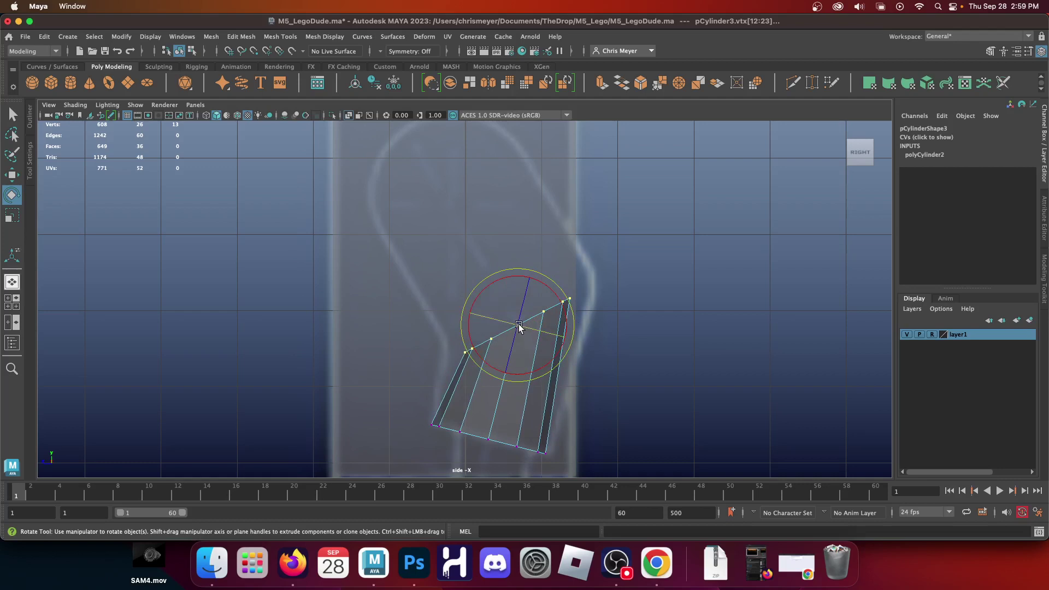
pyautogui.press('r')
pyautogui.moveTo(518, 326); pyautogui.dragTo(532, 308)
pyautogui.press('w')
pyautogui.press('r')
# Step: In the front view, move the cylinder onto the figure's arm beside the torso
pyautogui.press('space')
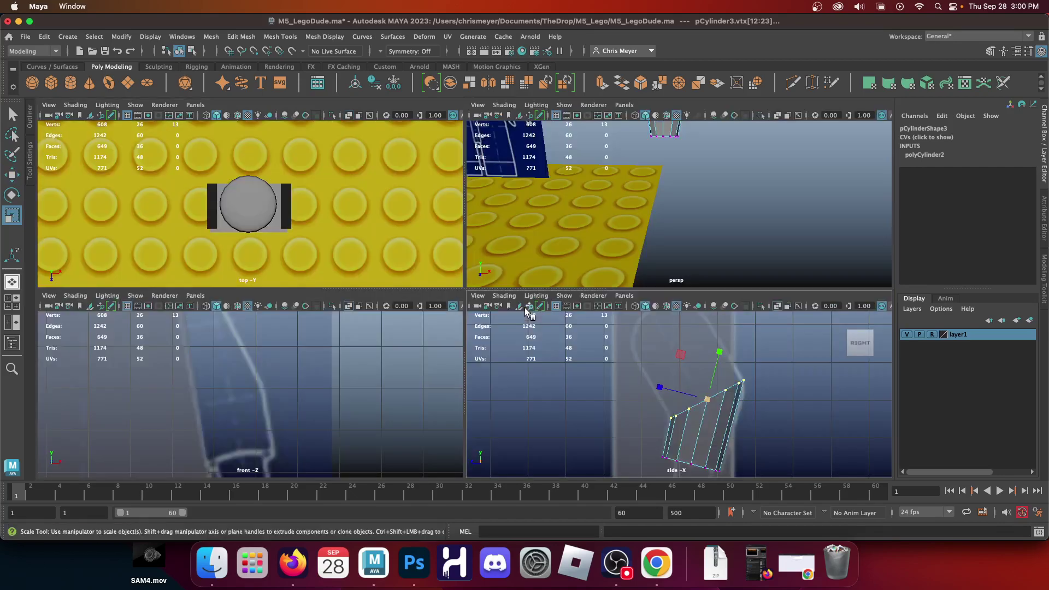
pyautogui.press('space')
pyautogui.scroll(-3, 429, 300)
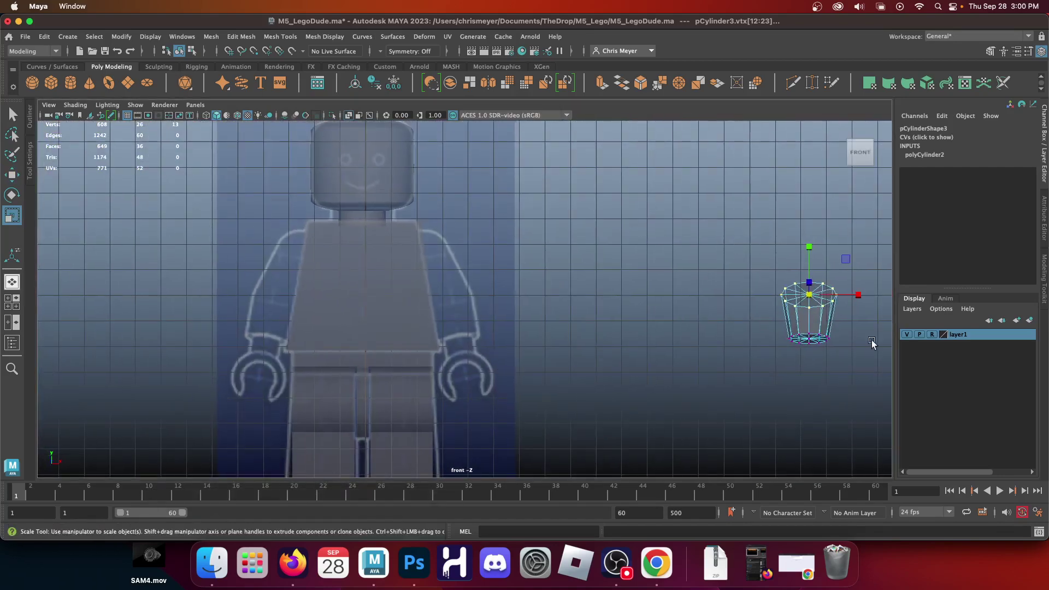
pyautogui.moveTo(813, 215); pyautogui.dragTo(866, 199, button='right')
pyautogui.press('w')
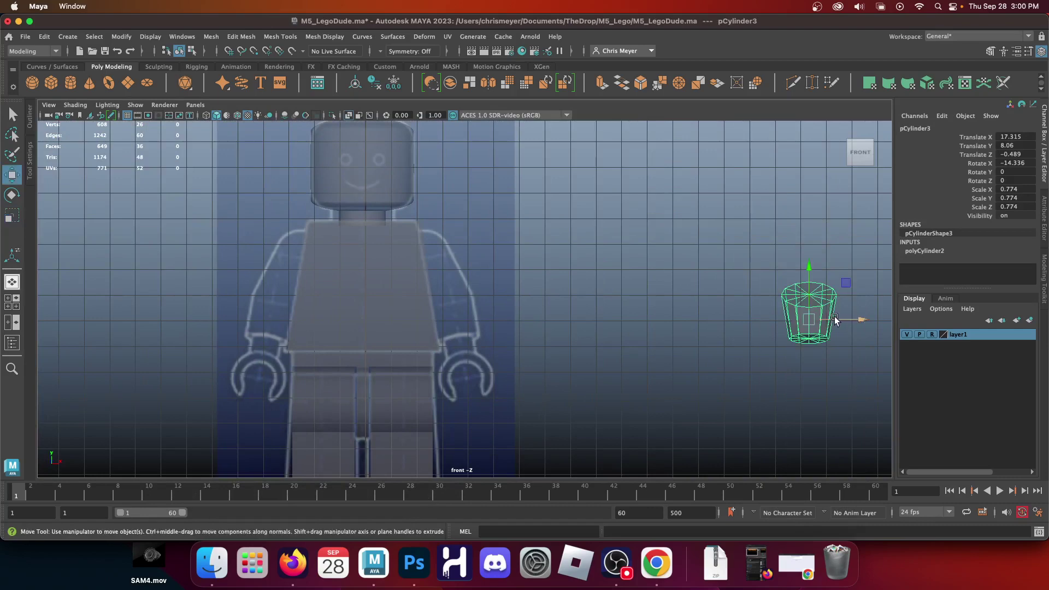
pyautogui.moveTo(810, 328); pyautogui.dragTo(485, 324)
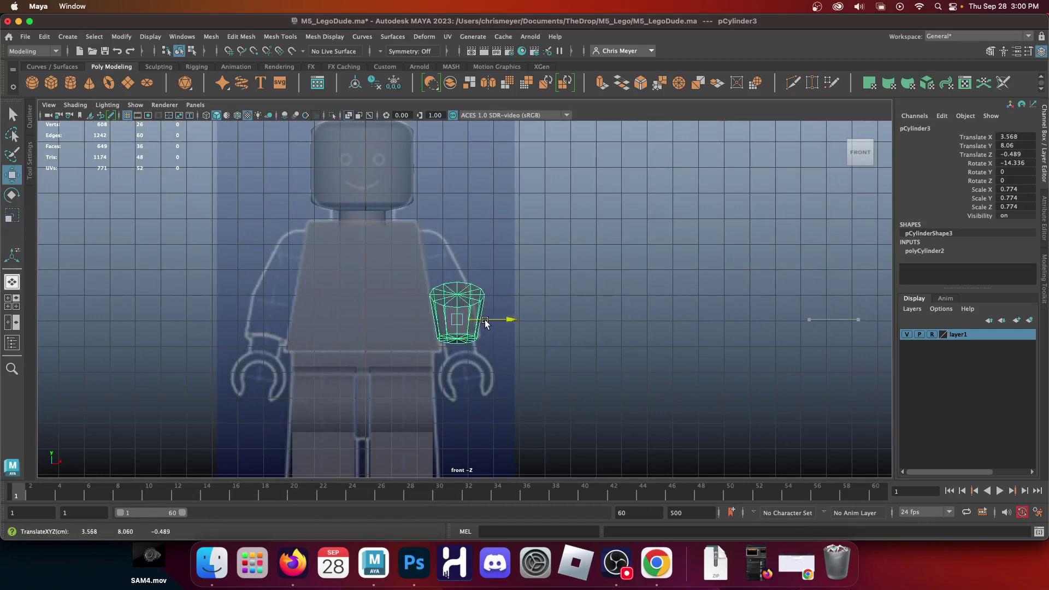
# Step: Check the arm in perspective, then maximize the side view in Face mode
pyautogui.press('space')
pyautogui.press('space')
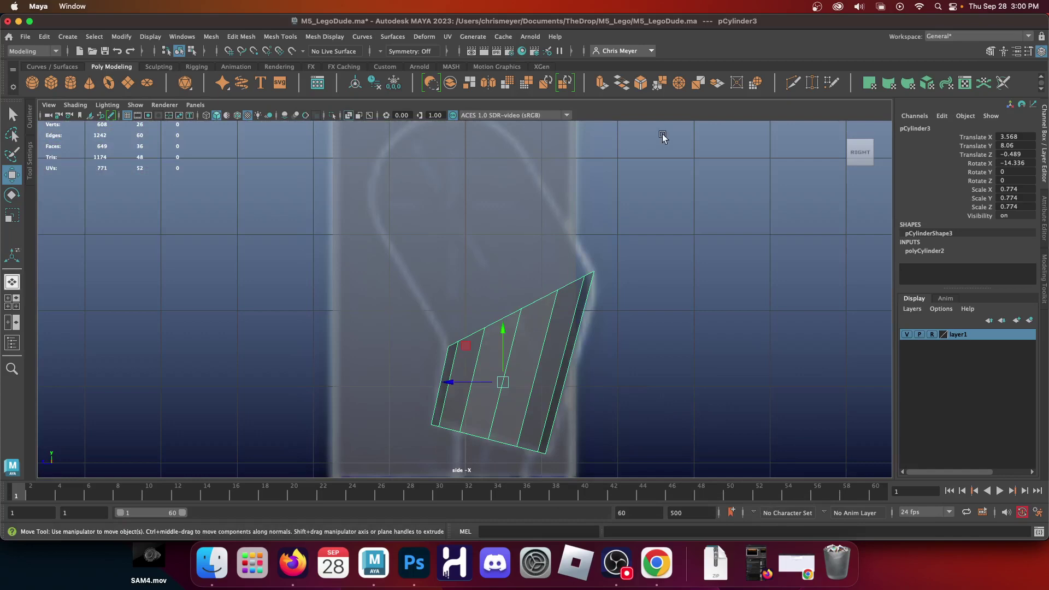
pyautogui.press('space')
pyautogui.press('space')
pyautogui.keyDown('alt'); pyautogui.moveTo(625, 235); pyautogui.dragTo(454, 359); pyautogui.keyUp('alt')
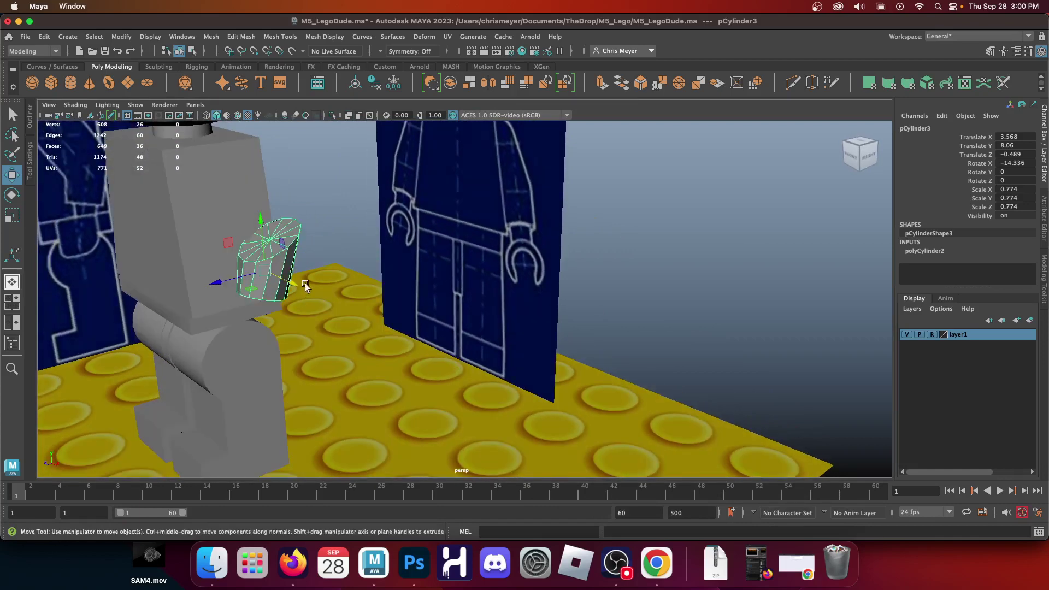
pyautogui.press('space')
pyautogui.press('space')
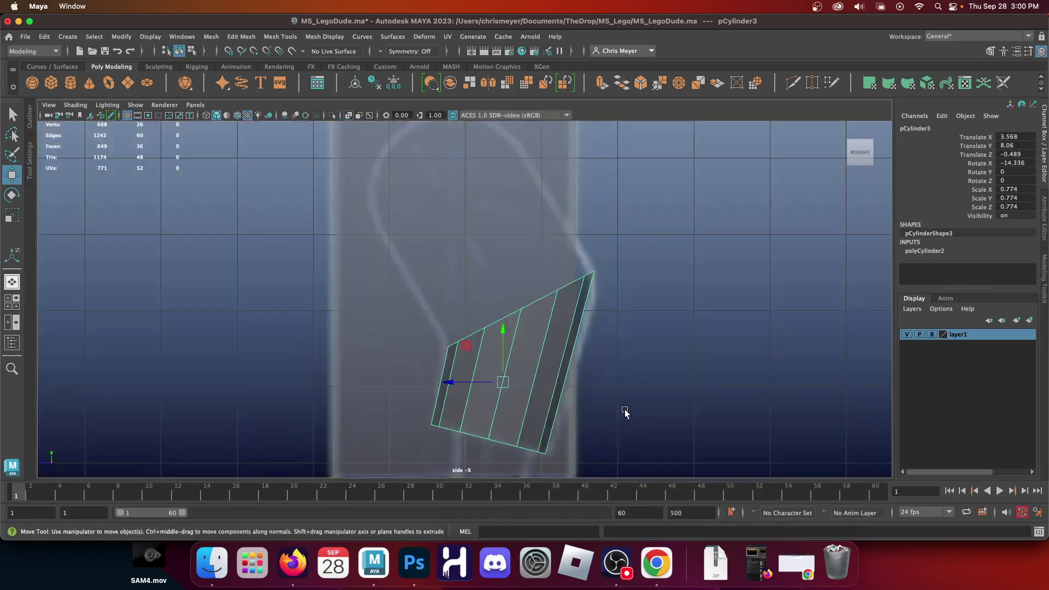
pyautogui.moveTo(528, 315); pyautogui.dragTo(529, 241, button='right')
# Step: Extrude the arm's top cap faces 0.955 upward and angle the new section
pyautogui.moveTo(383, 191); pyautogui.dragTo(741, 378)
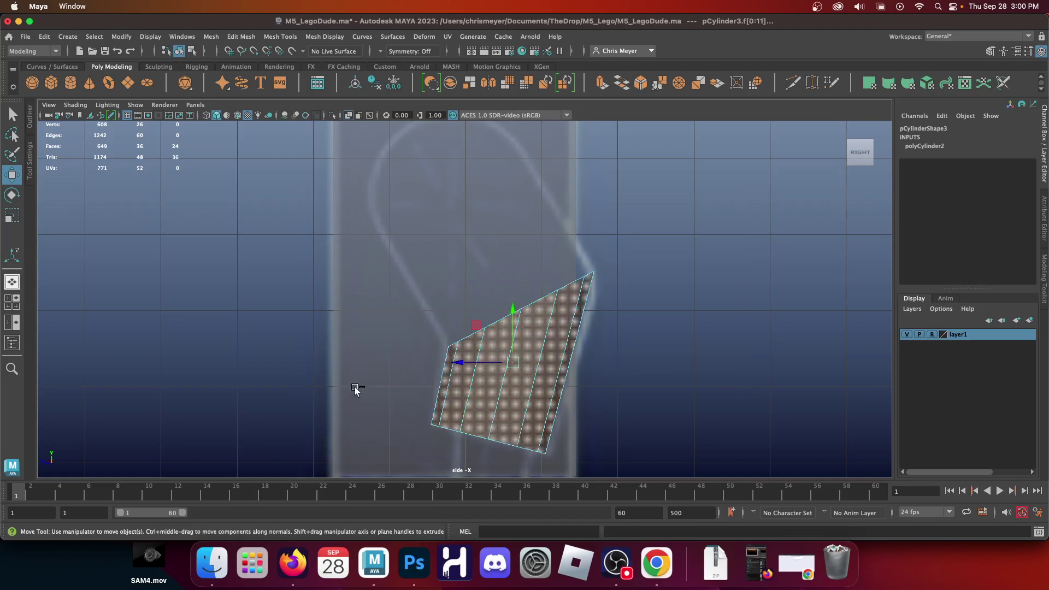
pyautogui.keyDown('ctrl'); pyautogui.moveTo(359, 391); pyautogui.dragTo(667, 494); pyautogui.keyUp('ctrl')
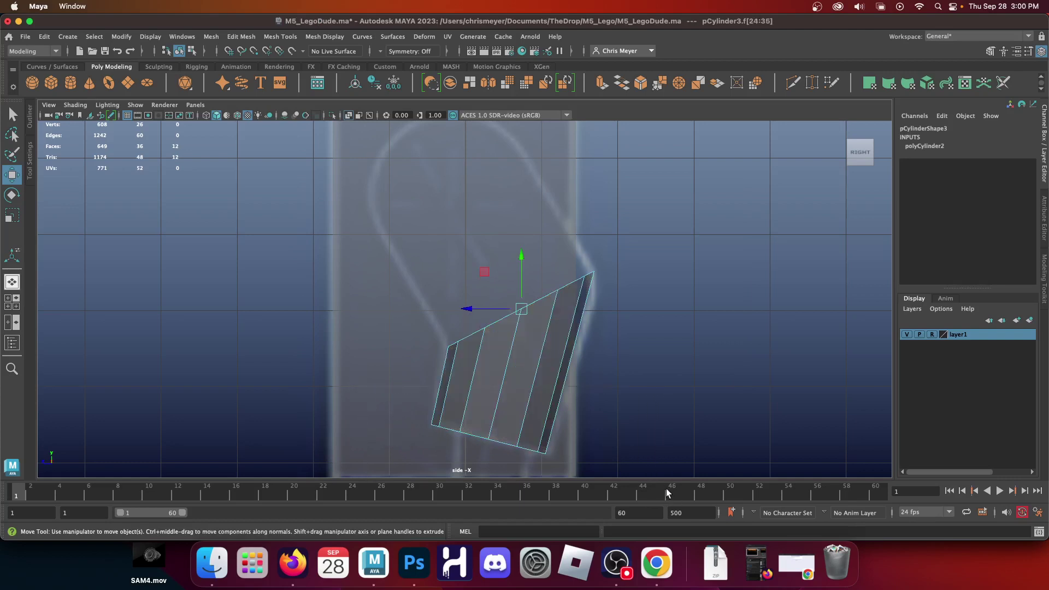
pyautogui.click(601, 82)
pyautogui.moveTo(532, 261); pyautogui.dragTo(491, 204)
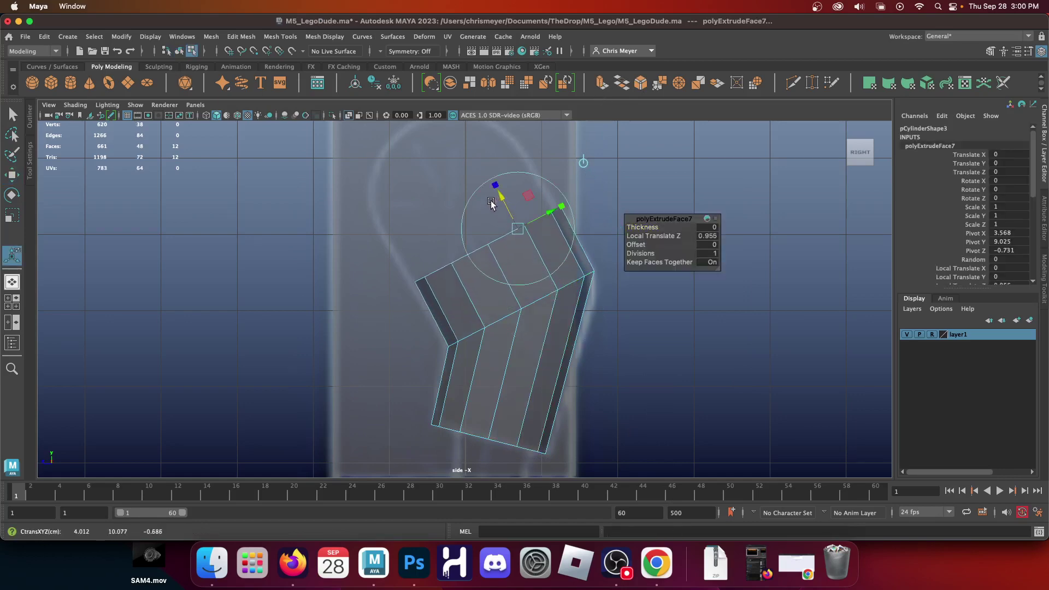
# Step: Scale the extruded top cap face down to taper the section
pyautogui.press('space')
pyautogui.press('space')
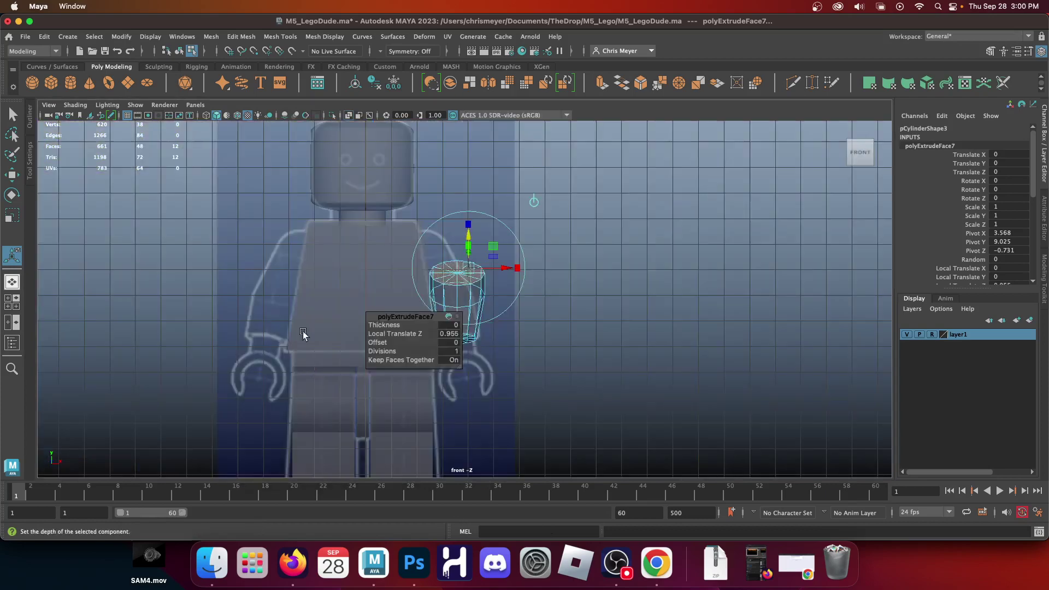
pyautogui.scroll(10, 446, 258)
pyautogui.keyDown('alt'); pyautogui.moveTo(446, 258); pyautogui.dragTo(526, 301, button='middle'); pyautogui.keyUp('alt')
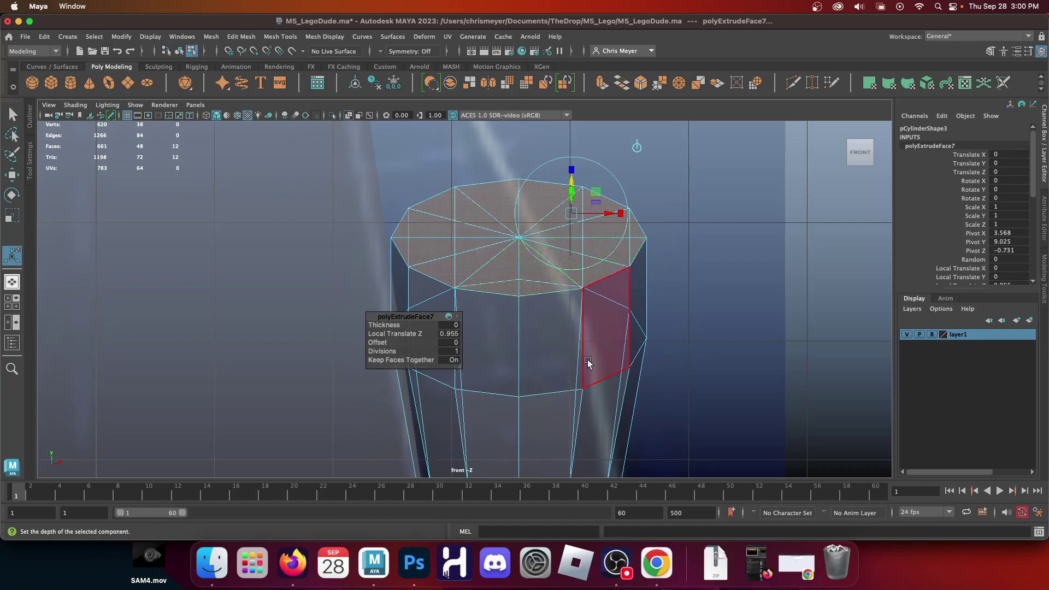
pyautogui.press('r')
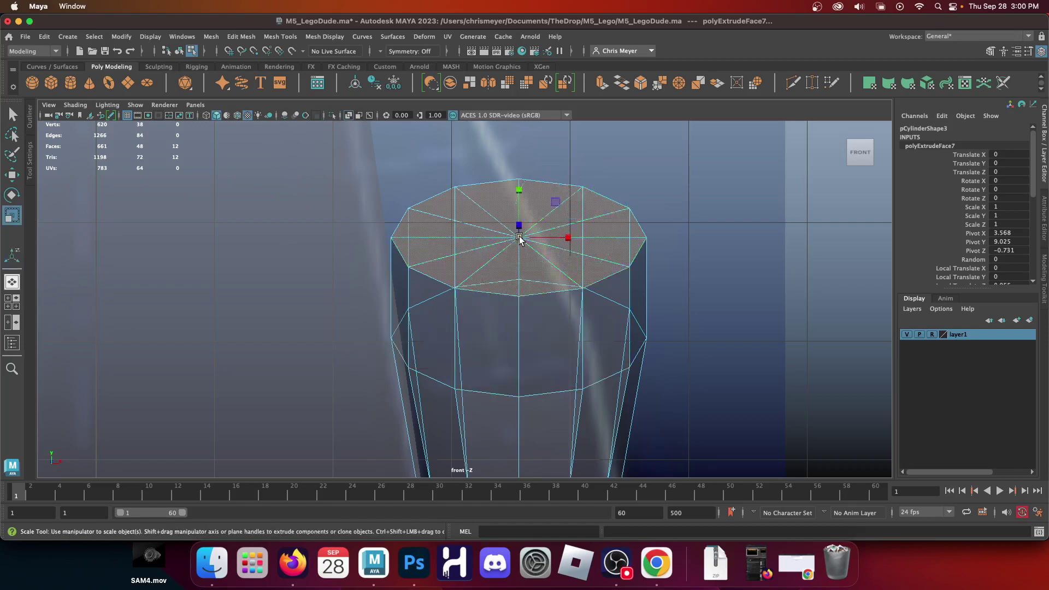
pyautogui.moveTo(520, 239); pyautogui.dragTo(473, 236)
# Step: Shift the top cap sideways, then narrow and offset the arm's middle edge loop
pyautogui.press('w')
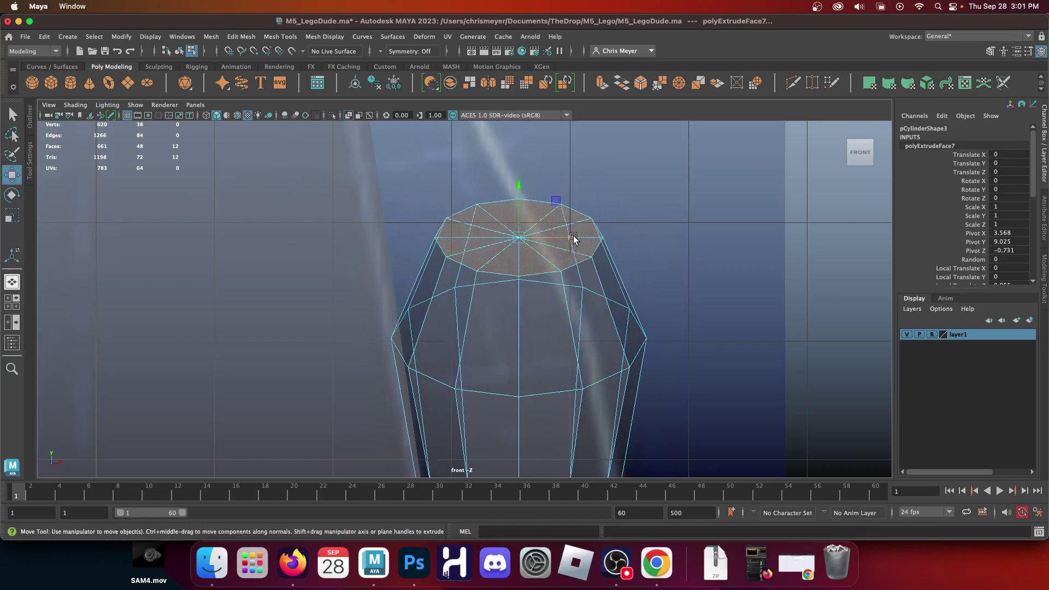
pyautogui.moveTo(573, 239); pyautogui.dragTo(513, 245)
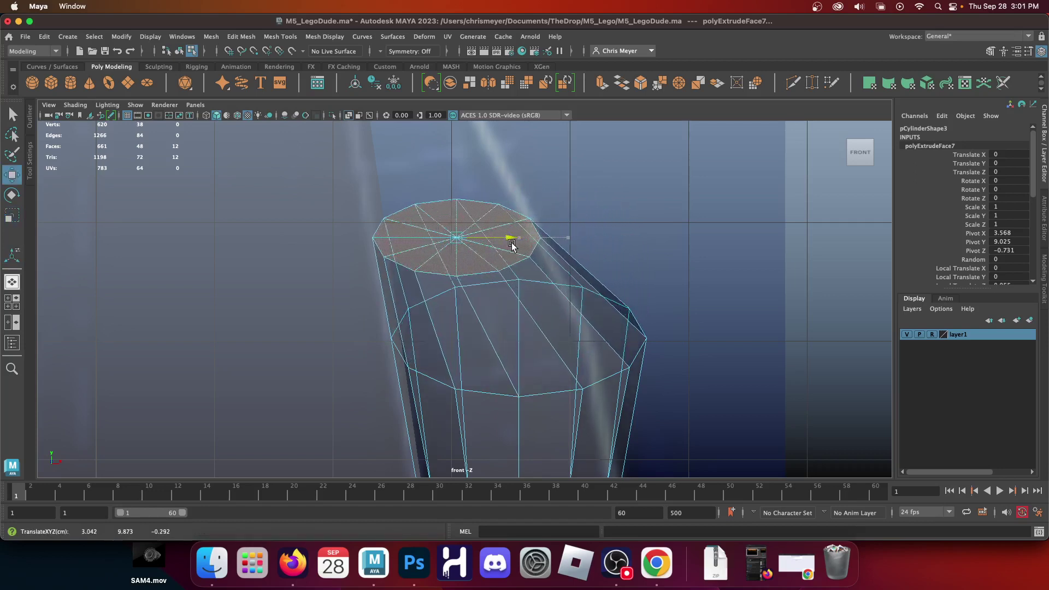
pyautogui.moveTo(549, 221); pyautogui.dragTo(549, 185, button='right')
pyautogui.doubleClick(540, 391)
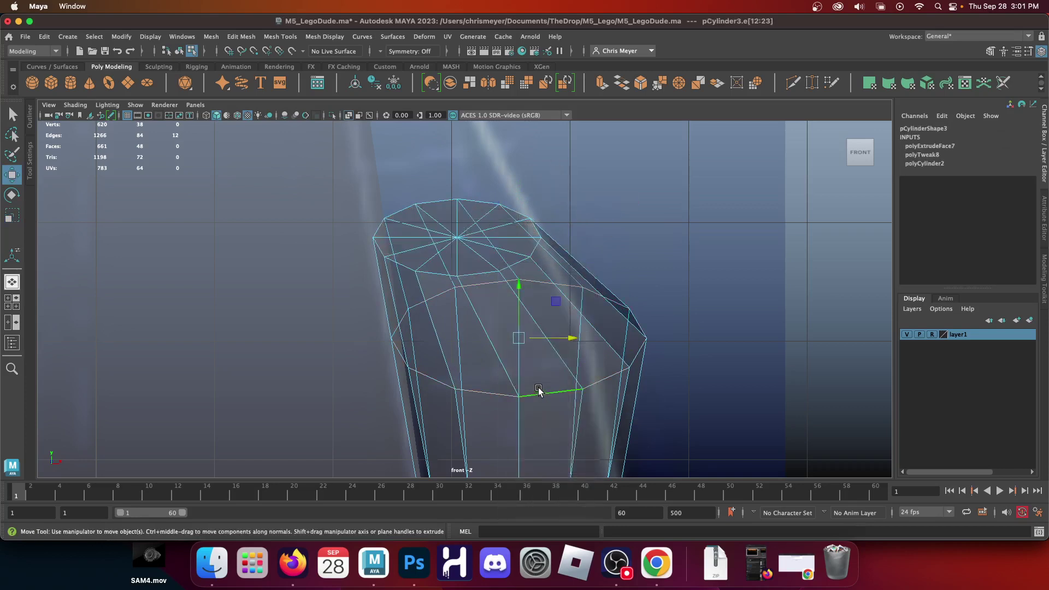
pyautogui.press('r')
pyautogui.moveTo(569, 339); pyautogui.dragTo(545, 342)
pyautogui.press('w')
pyautogui.press('r')
pyautogui.press('w')
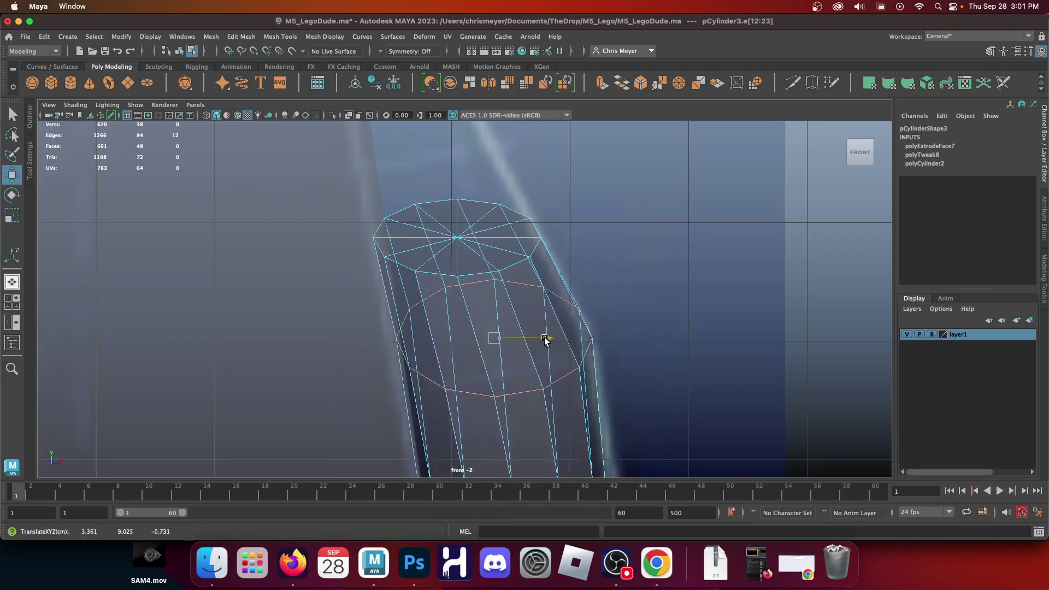
# Step: Enlarge the upper faces to 1.420 scale and shift them sideways
pyautogui.moveTo(478, 223); pyautogui.dragTo(534, 213, button='right')
pyautogui.press('space')
pyautogui.press('space')
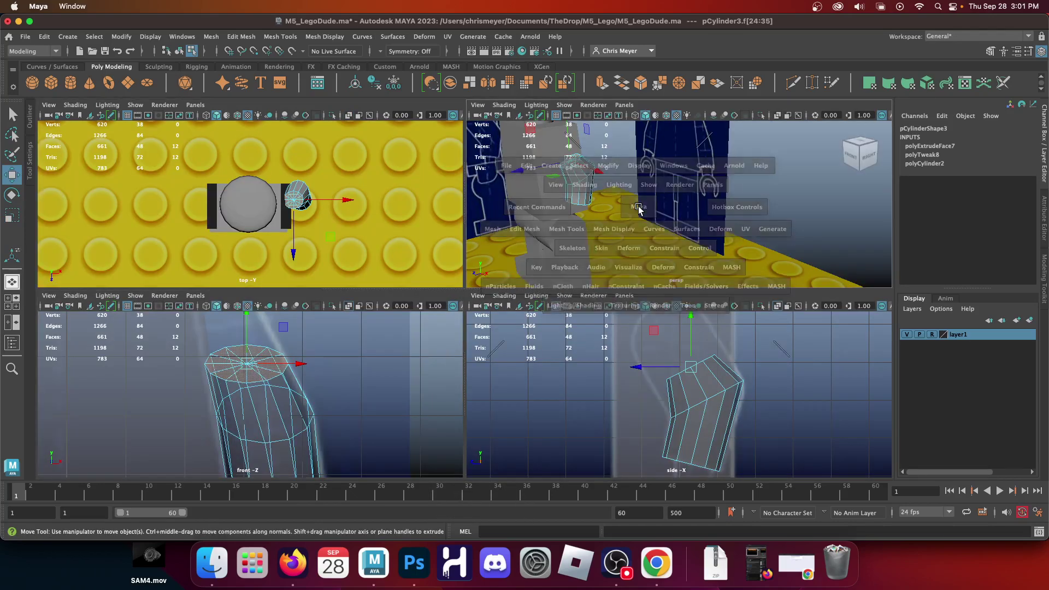
pyautogui.press('space')
pyautogui.press('space')
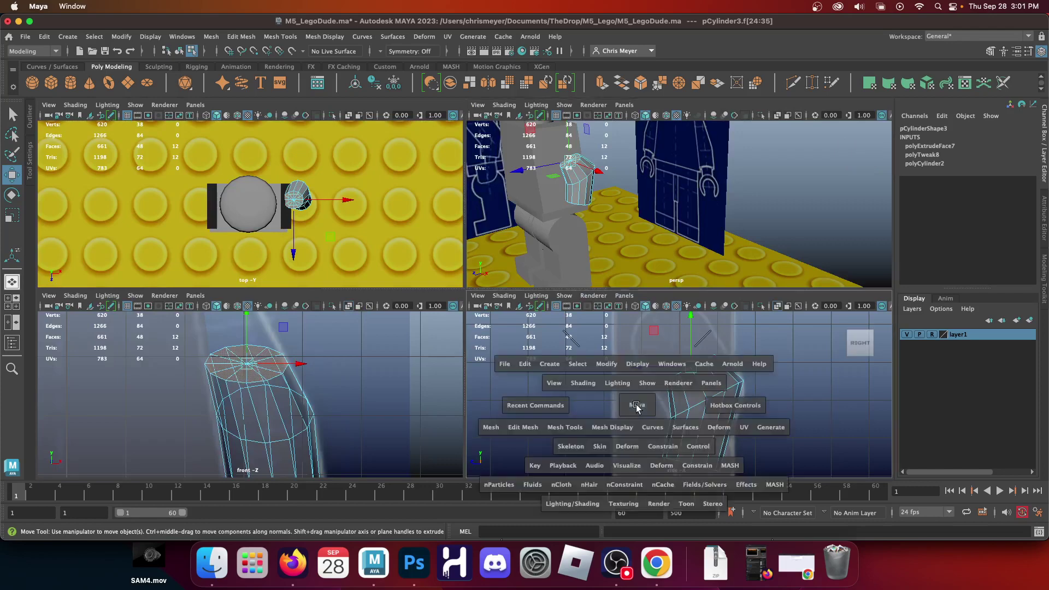
pyautogui.scroll(4, 572, 412)
pyautogui.keyDown('alt'); pyautogui.moveTo(471, 298); pyautogui.dragTo(464, 313, button='middle'); pyautogui.keyUp('alt')
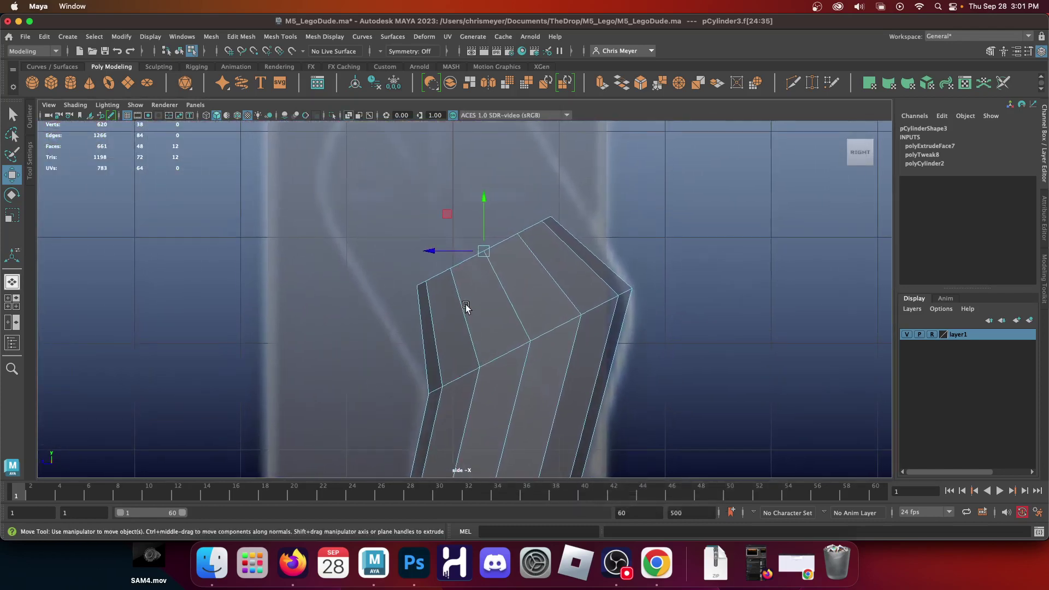
pyautogui.press('r')
pyautogui.moveTo(484, 251); pyautogui.dragTo(531, 237)
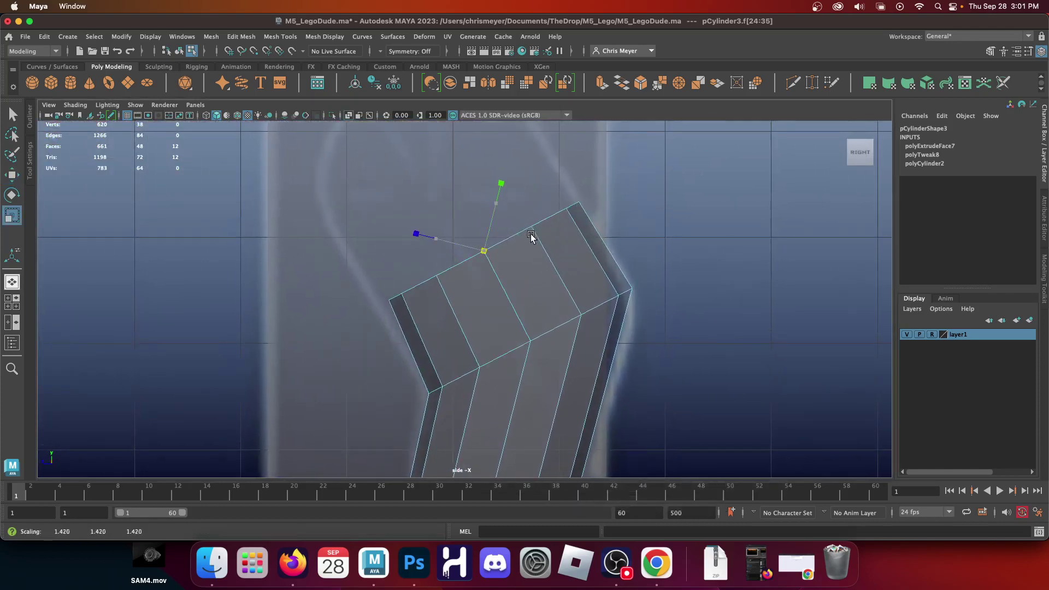
pyautogui.press('w')
pyautogui.moveTo(461, 251); pyautogui.dragTo(454, 253)
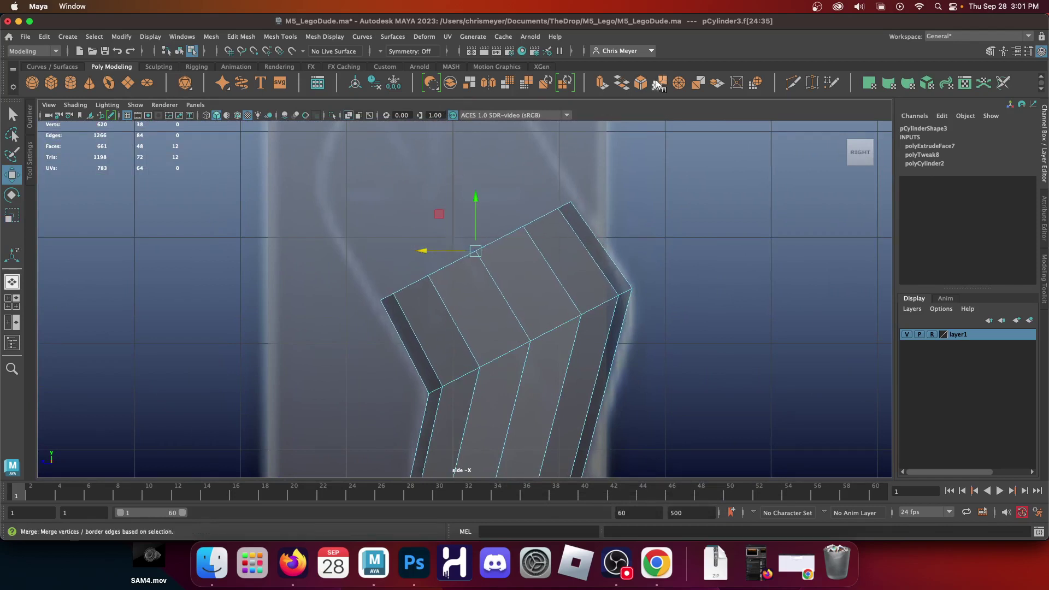
# Step: Undo a trial extrusion and narrow the arm's top cap in X
pyautogui.click(603, 82)
pyautogui.keyDown('alt'); pyautogui.moveTo(465, 219); pyautogui.dragTo(492, 264, button='middle'); pyautogui.keyUp('alt')
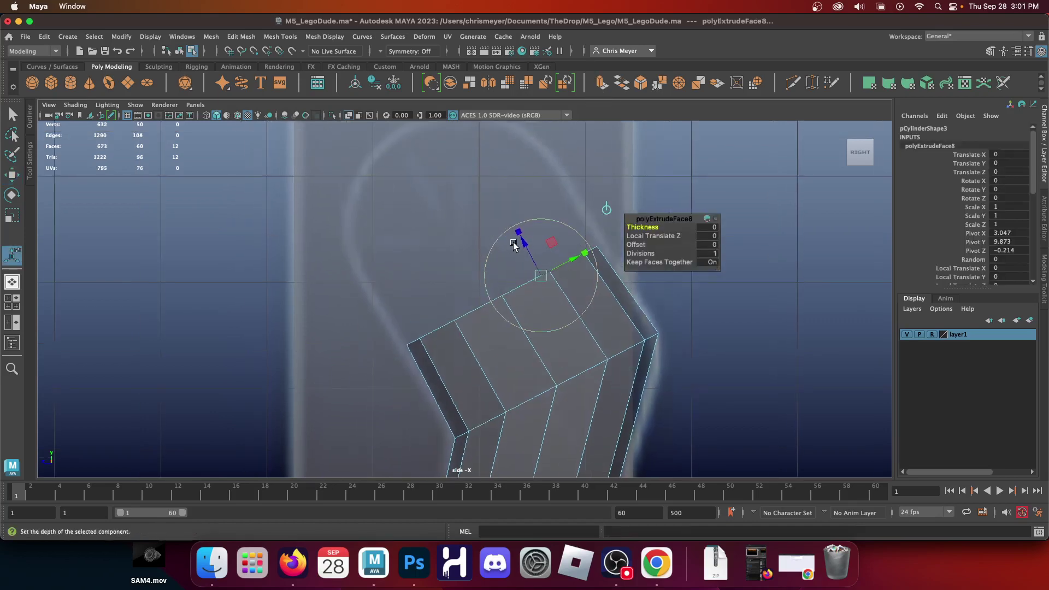
pyautogui.moveTo(526, 247); pyautogui.dragTo(459, 171)
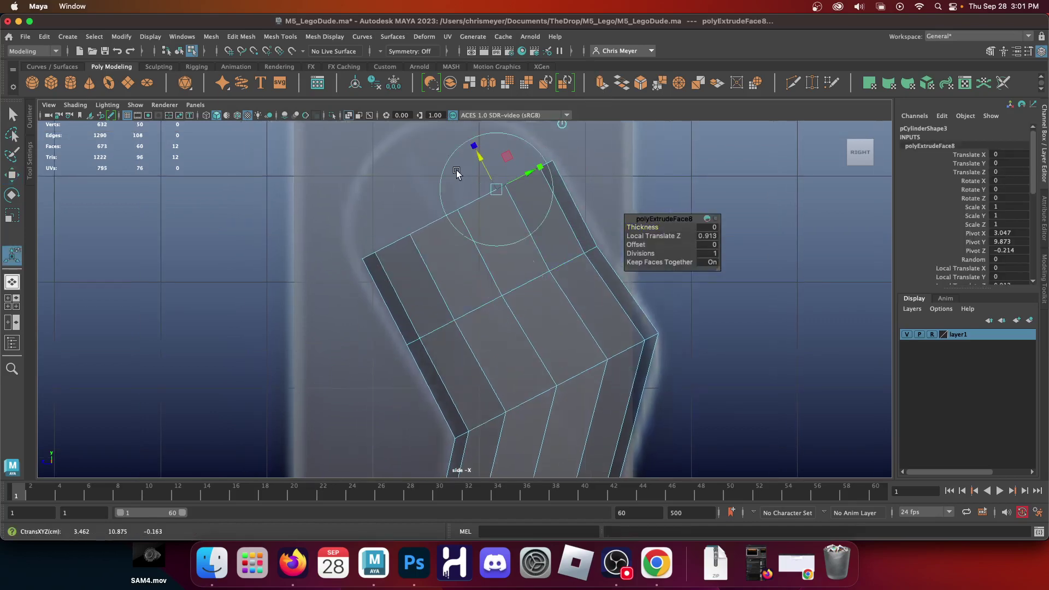
pyautogui.press('space')
pyautogui.press('space')
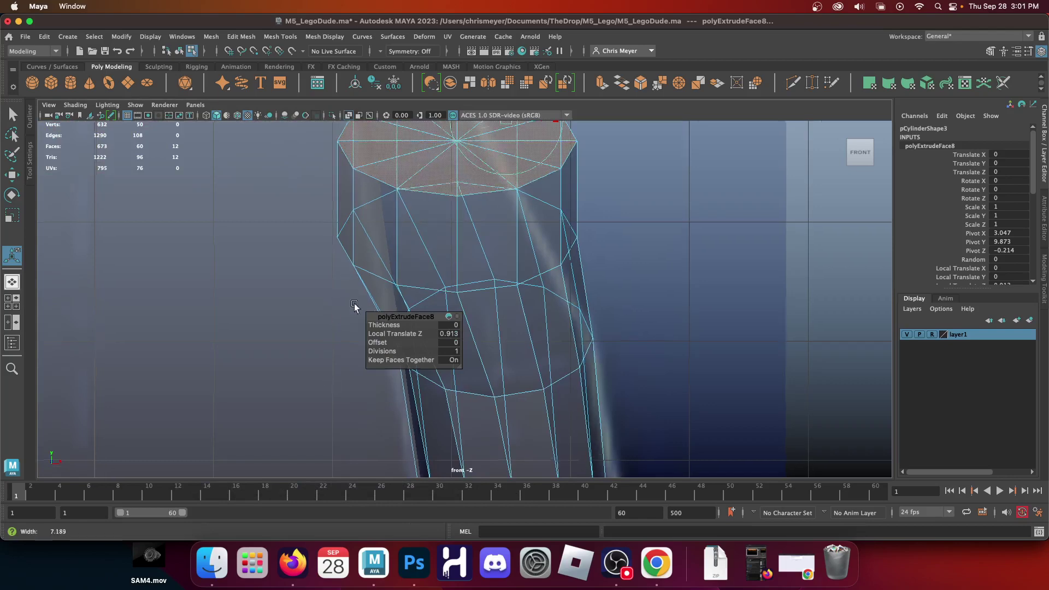
pyautogui.keyDown('alt'); pyautogui.moveTo(354, 303); pyautogui.dragTo(407, 275, button='right'); pyautogui.keyUp('alt')
pyautogui.keyDown('alt'); pyautogui.moveTo(408, 275); pyautogui.dragTo(248, 283, button='middle'); pyautogui.keyUp('alt')
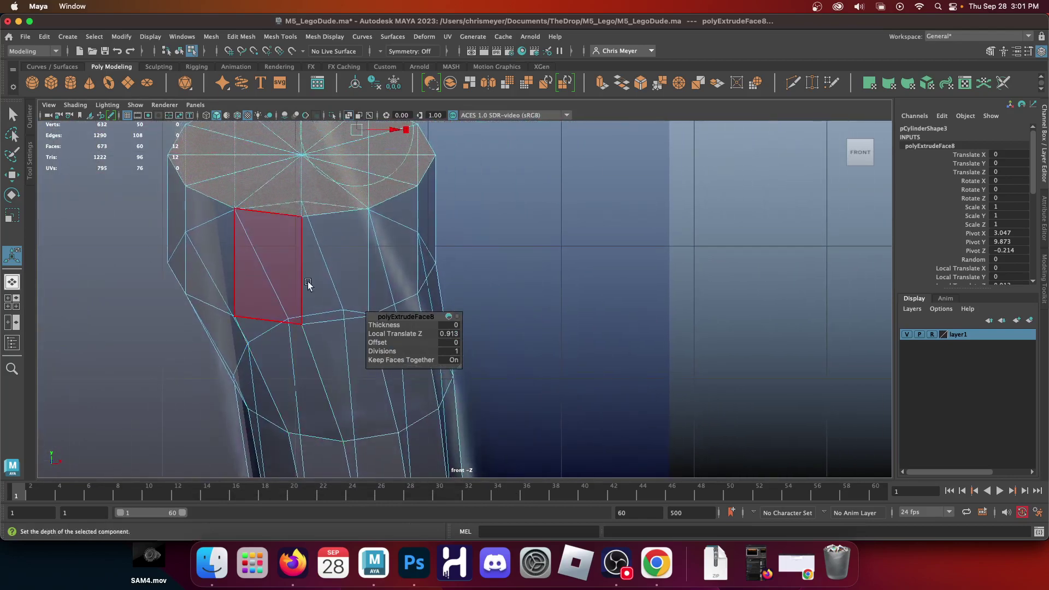
pyautogui.press('z')
pyautogui.press('z')
pyautogui.press('z')
pyautogui.press('z')
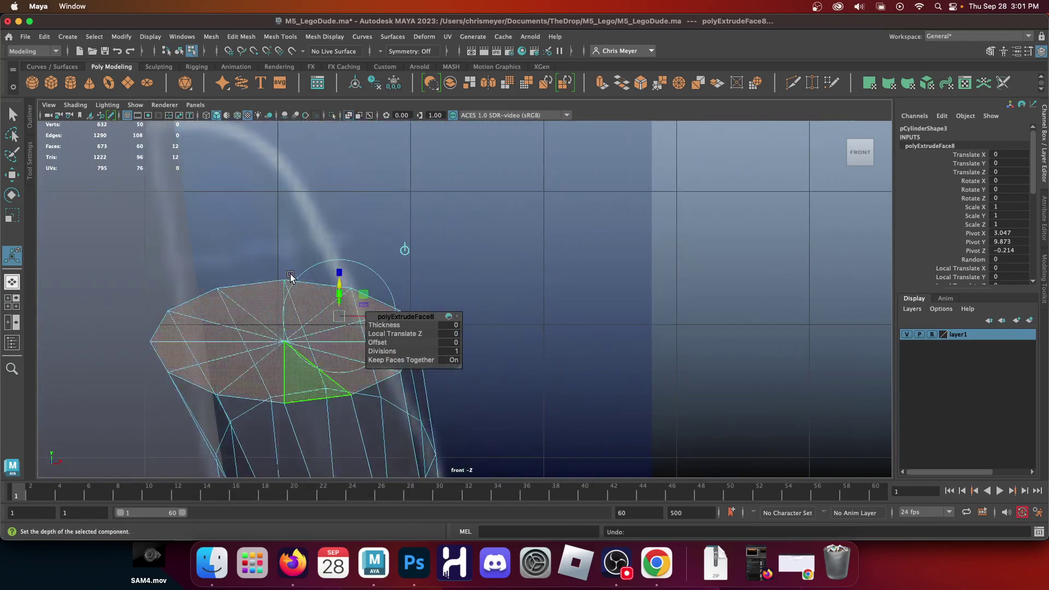
pyautogui.press('z')
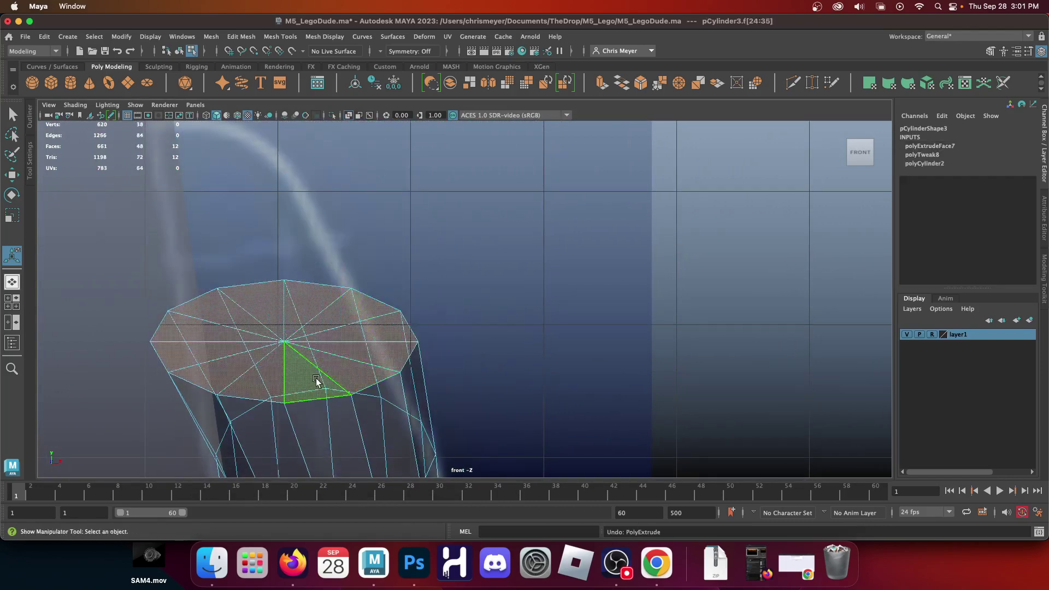
pyautogui.moveTo(314, 215); pyautogui.dragTo(317, 189, button='right')
pyautogui.press('r')
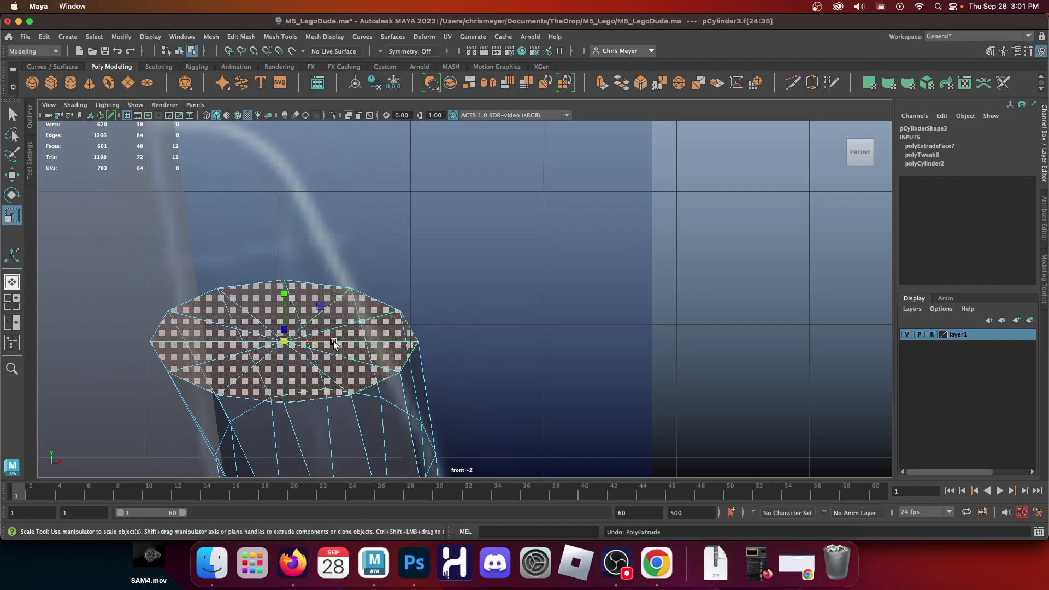
pyautogui.moveTo(334, 343); pyautogui.dragTo(317, 339)
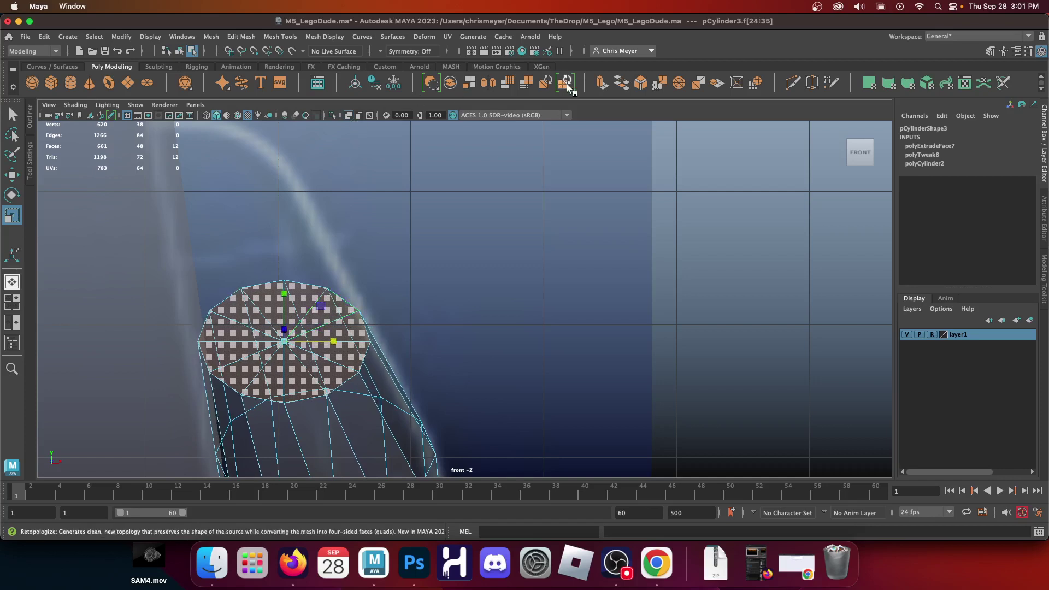
# Step: Extrude the top cap upward, shift it sideways and tilt it toward the shoulder
pyautogui.click(602, 84)
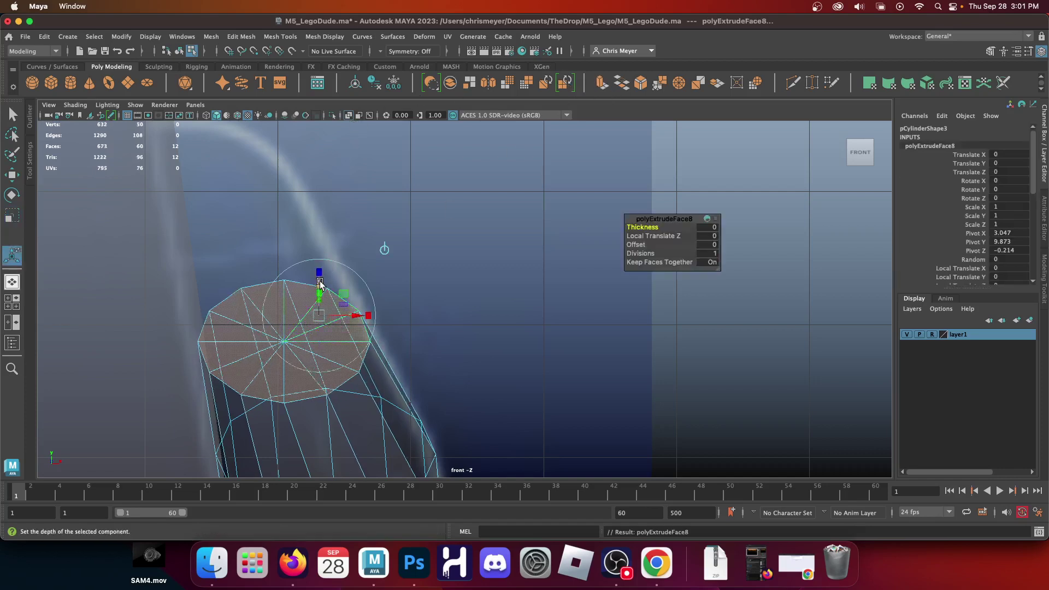
pyautogui.moveTo(318, 280); pyautogui.dragTo(326, 195)
pyautogui.press('w')
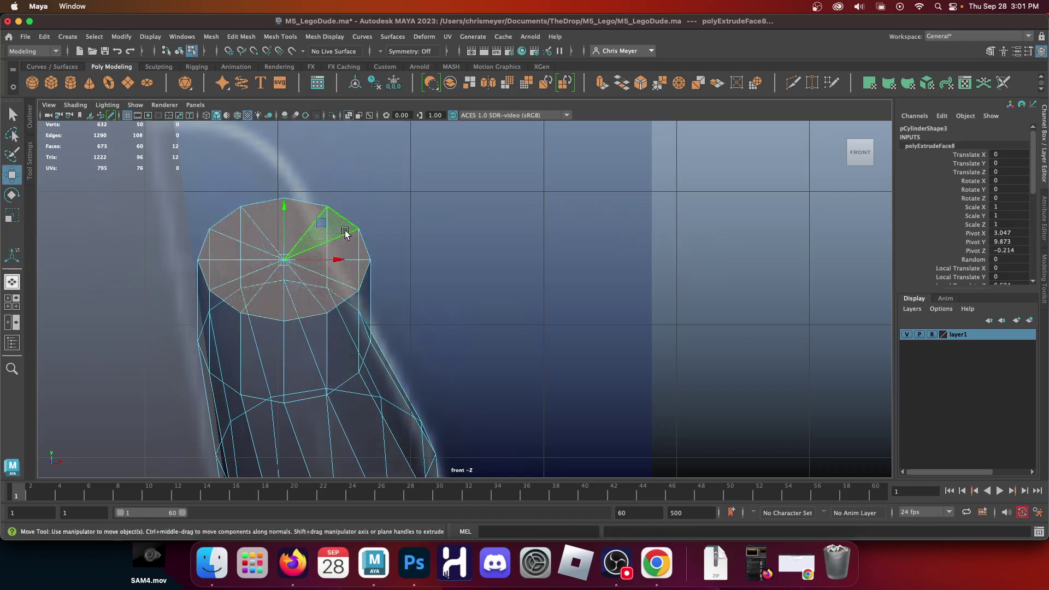
pyautogui.moveTo(350, 262); pyautogui.dragTo(300, 257)
pyautogui.press('r')
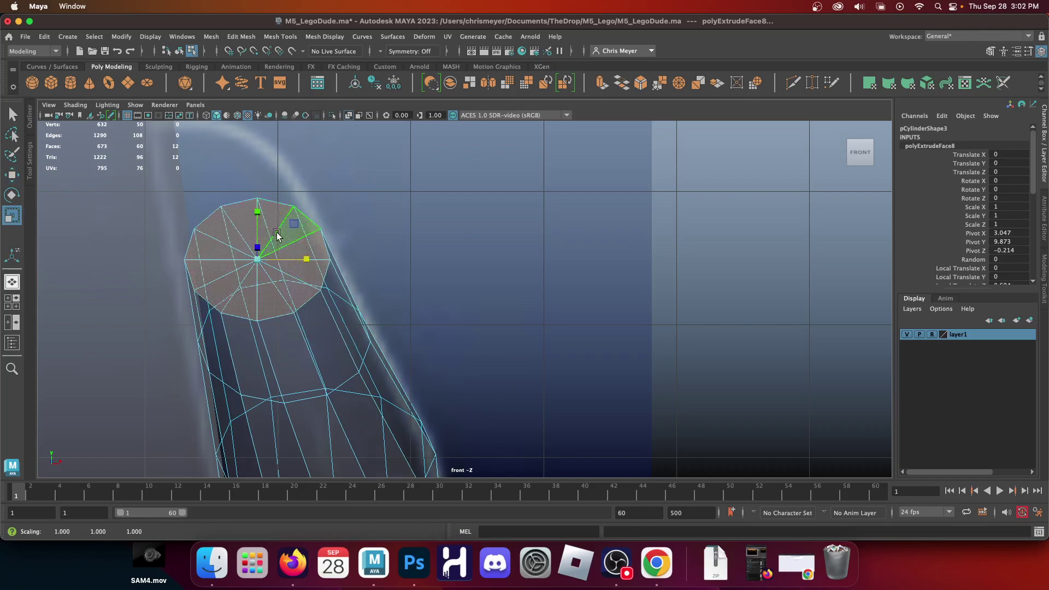
pyautogui.press('e')
pyautogui.moveTo(258, 279); pyautogui.dragTo(251, 261)
pyautogui.moveTo(252, 261); pyautogui.dragTo(253, 268)
# Step: Extrude the arm's top face outward in the perspective view
pyautogui.press('space')
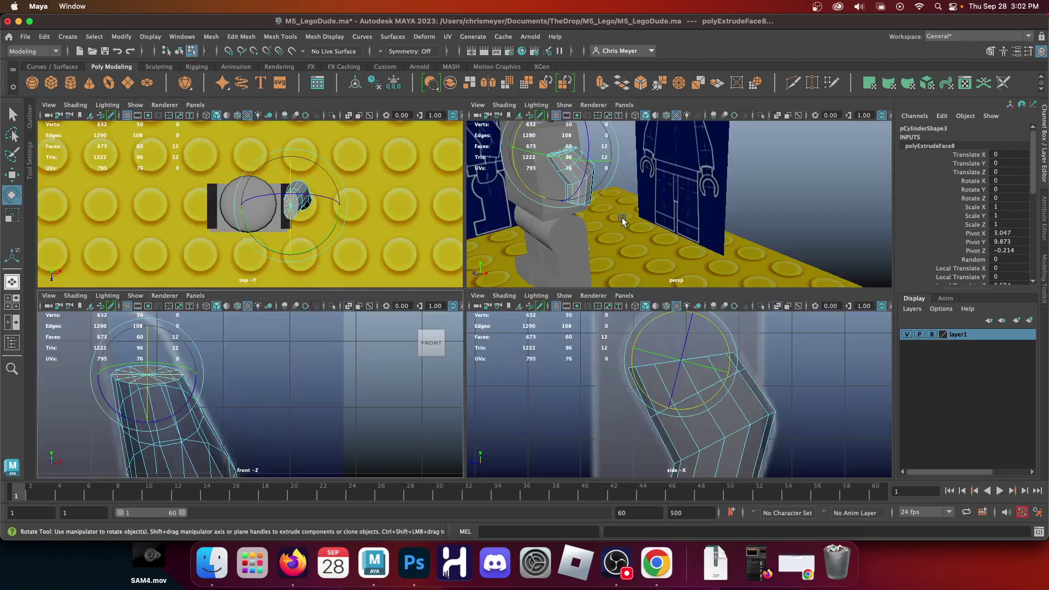
pyautogui.press('space')
pyautogui.keyDown('alt'); pyautogui.moveTo(360, 244); pyautogui.dragTo(366, 249, button='middle'); pyautogui.keyUp('alt')
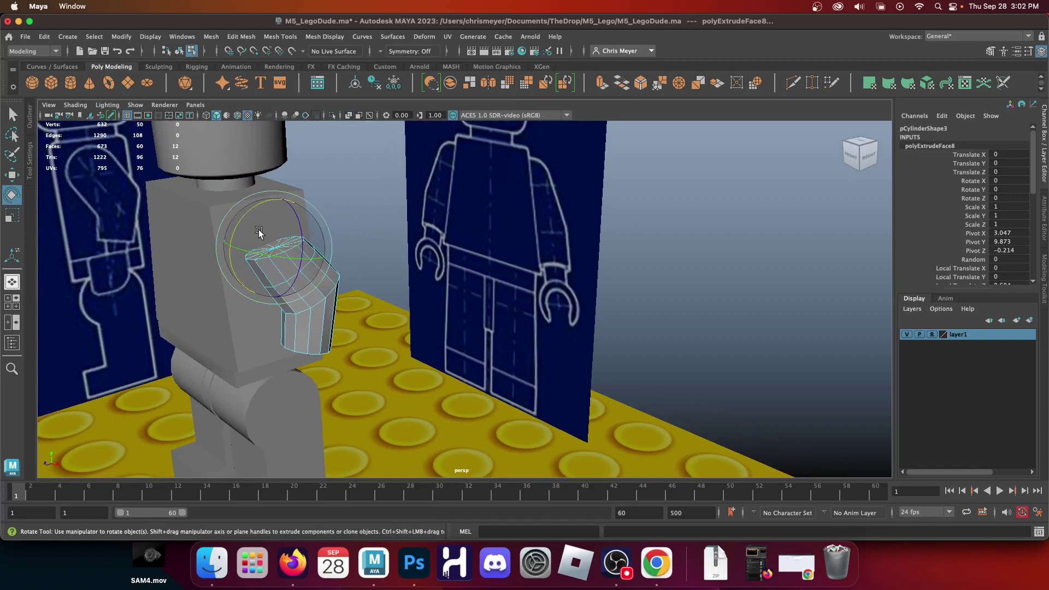
pyautogui.click(602, 84)
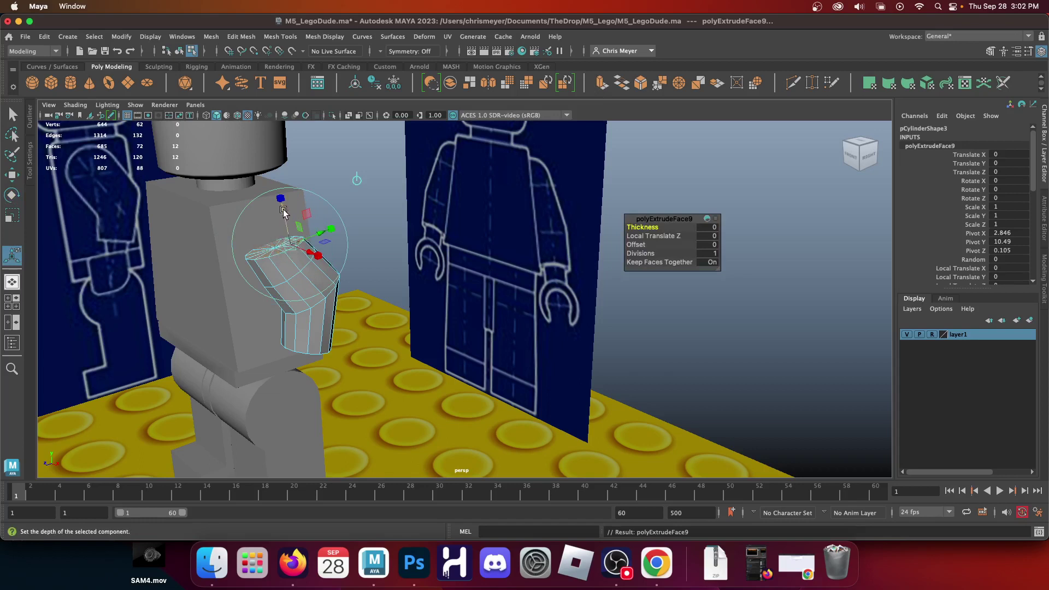
pyautogui.moveTo(284, 212); pyautogui.dragTo(288, 320)
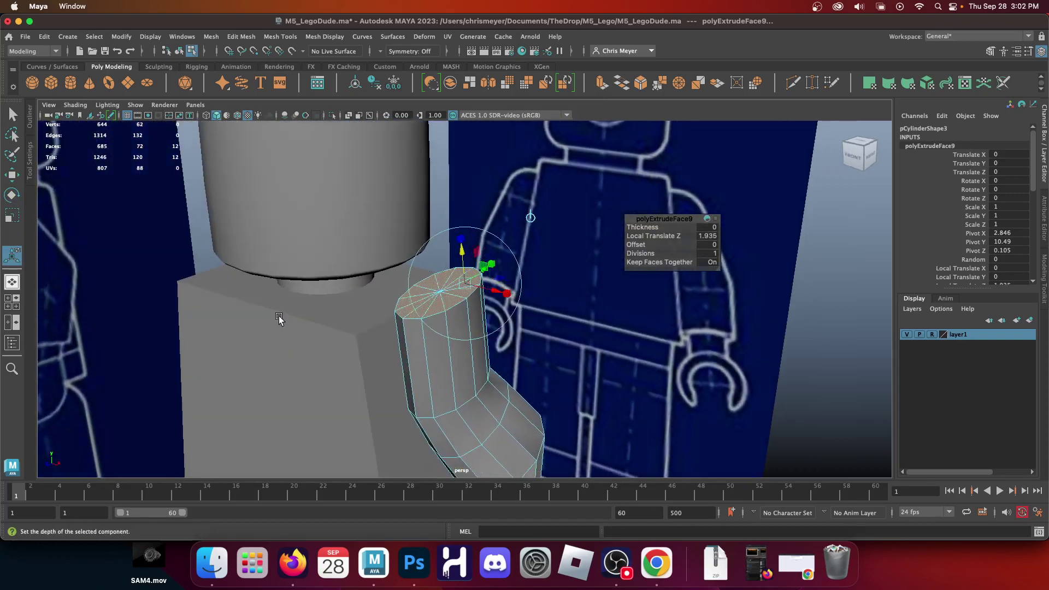
# Step: Move the face's pivot to its edge and rotate the face to start the bend
pyautogui.press('w')
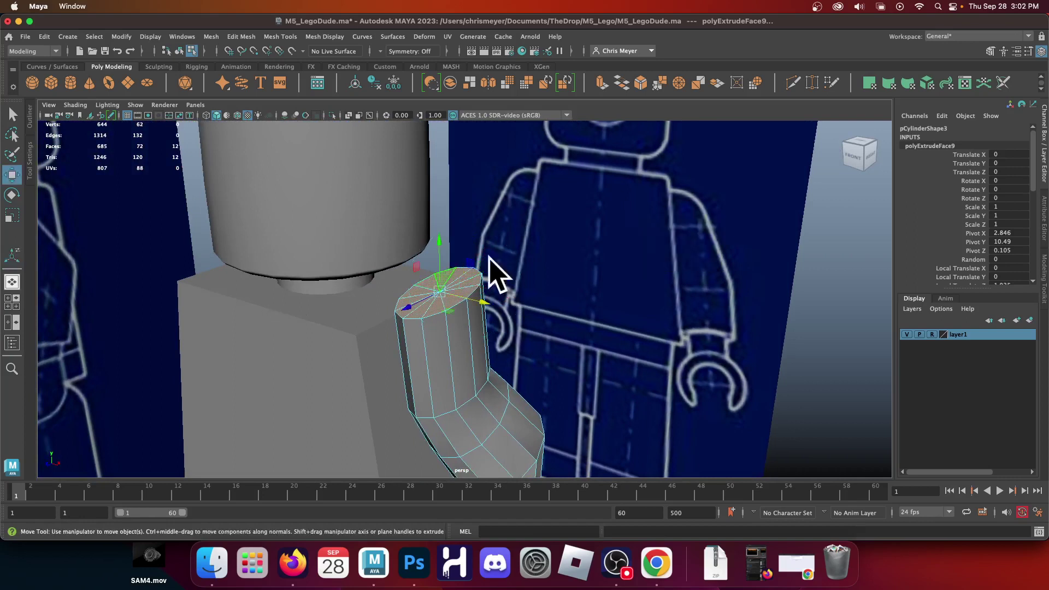
pyautogui.press('d')
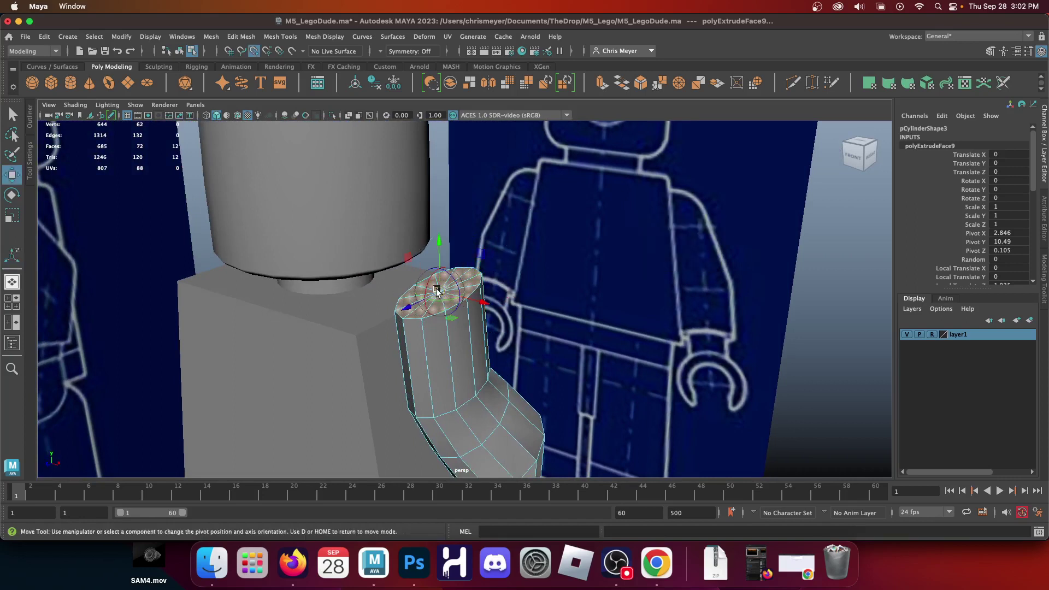
pyautogui.moveTo(437, 291); pyautogui.dragTo(413, 286)
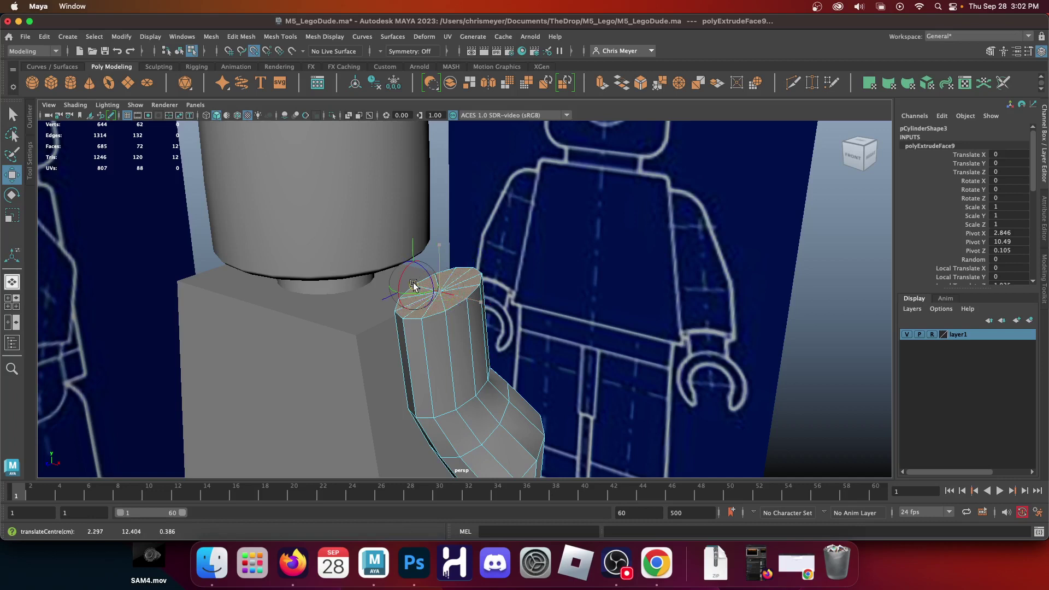
pyautogui.press('d')
pyautogui.press('e')
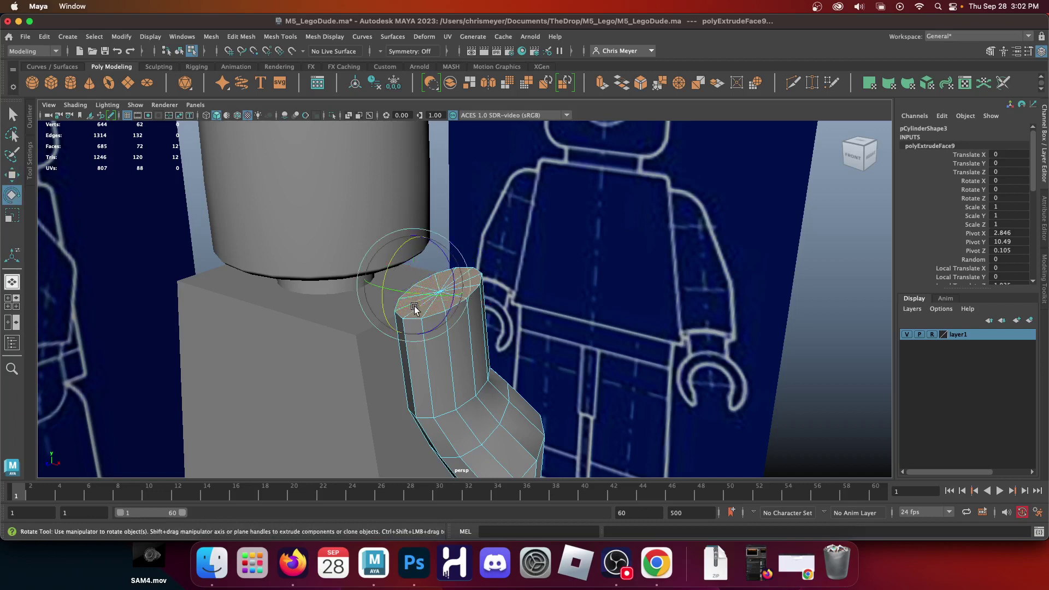
pyautogui.moveTo(451, 286); pyautogui.dragTo(437, 326)
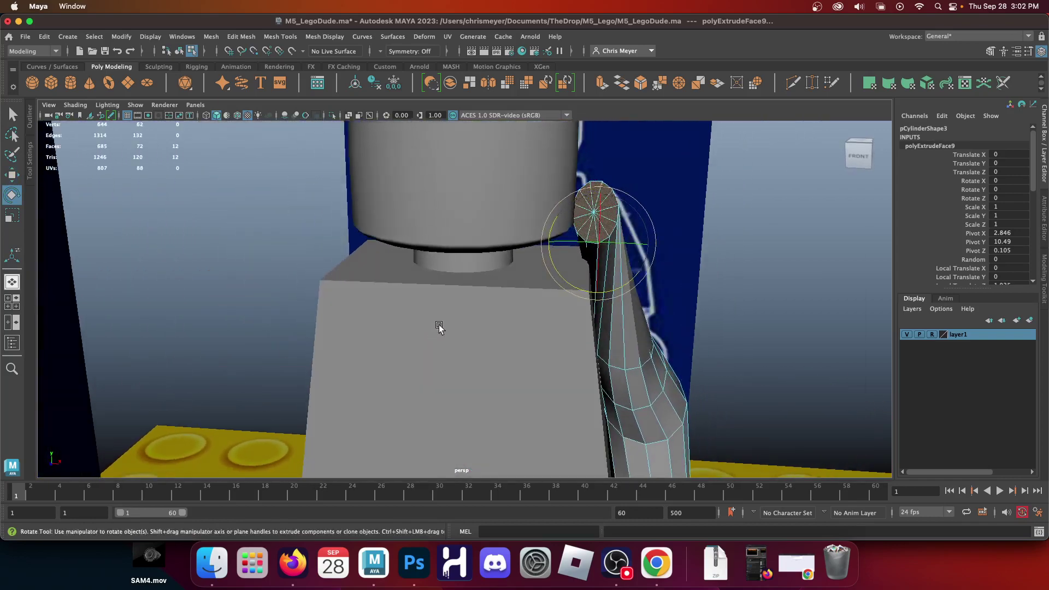
# Step: Tilt the tip face nearly edge-on and lower it along Y
pyautogui.moveTo(598, 240); pyautogui.dragTo(595, 243)
pyautogui.press('w')
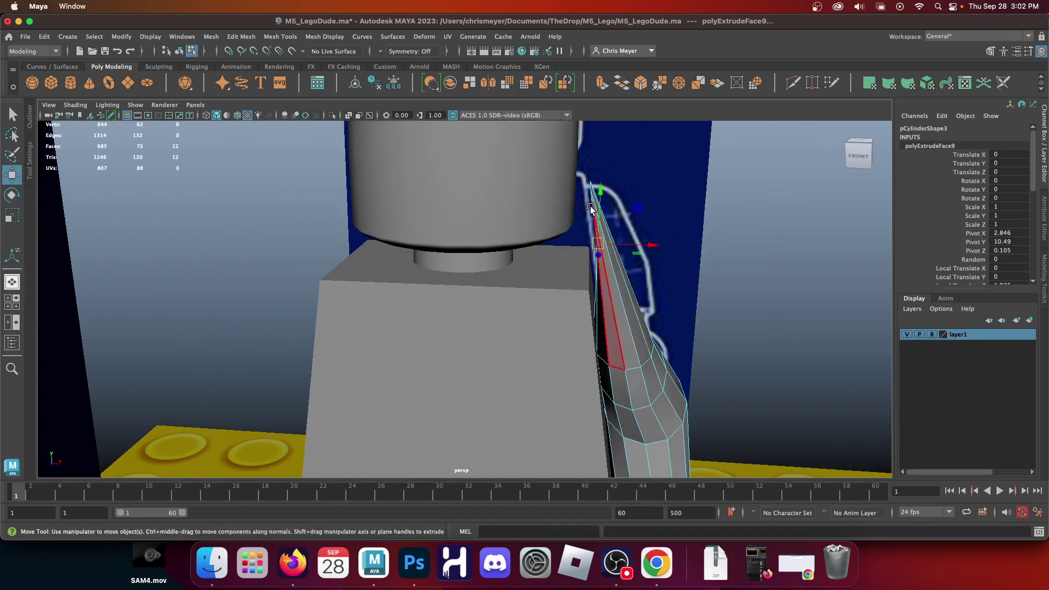
pyautogui.moveTo(604, 189); pyautogui.dragTo(608, 274)
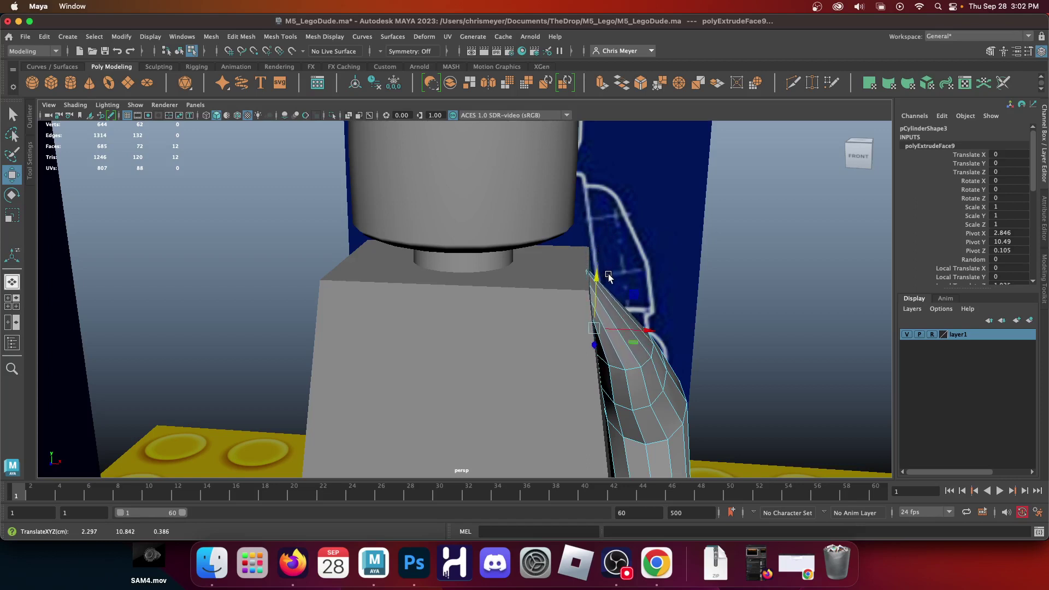
pyautogui.press('e')
pyautogui.press('w')
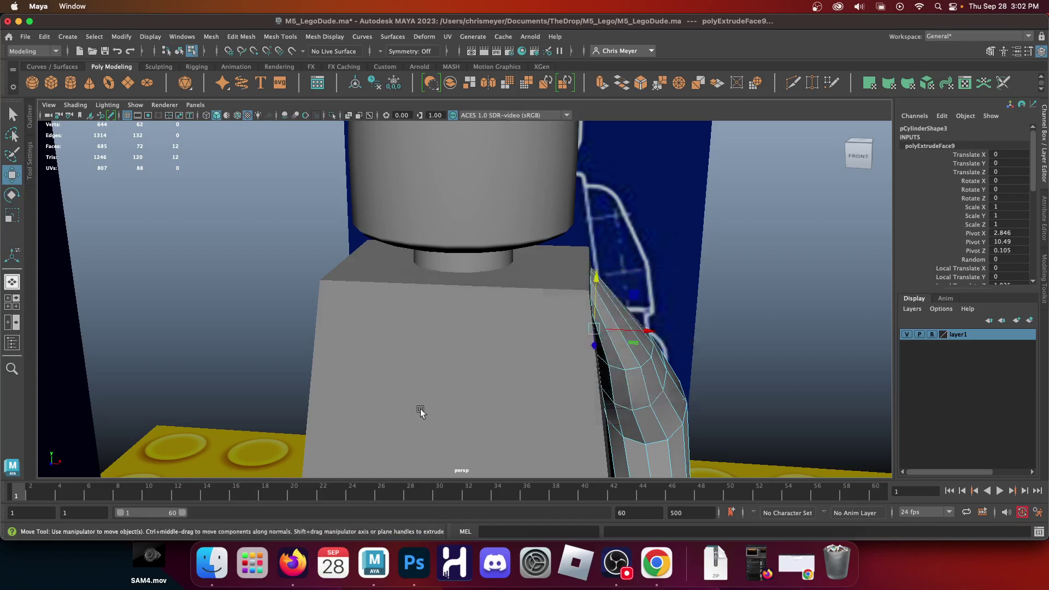
# Step: In the front view, pull the arm's top end down, scale it in Y and shift it left
pyautogui.press('space')
pyautogui.press('space')
pyautogui.scroll(-5, 295, 312)
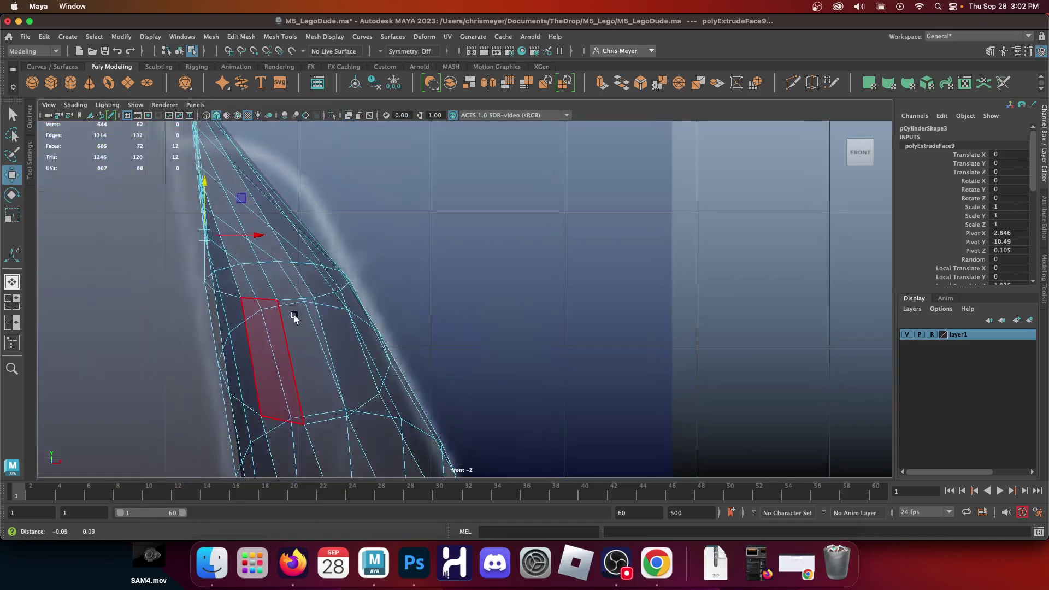
pyautogui.moveTo(217, 249); pyautogui.dragTo(219, 294)
pyautogui.press('r')
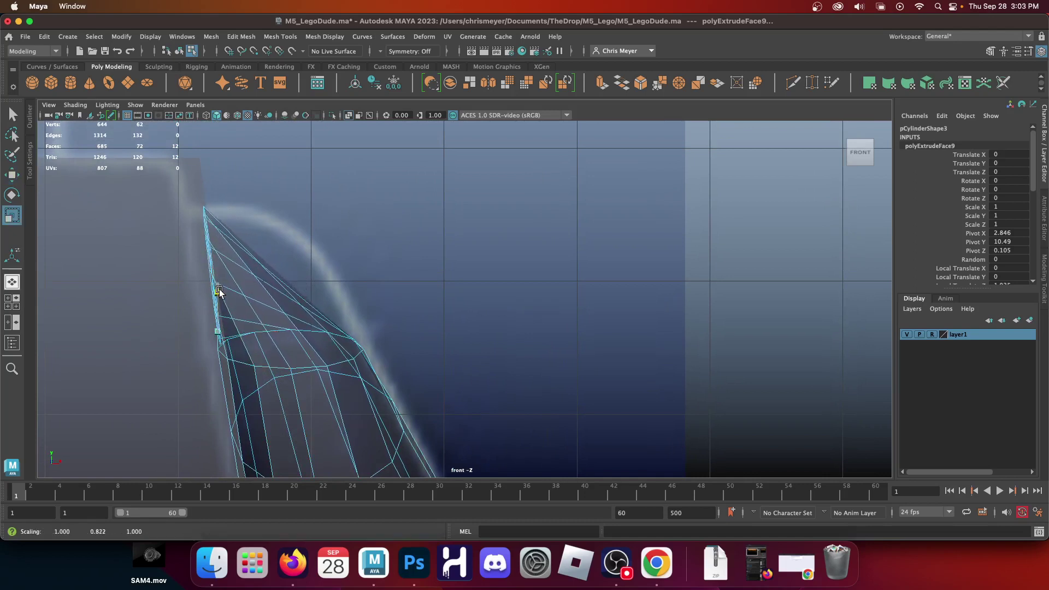
pyautogui.press('w')
pyautogui.moveTo(255, 331); pyautogui.dragTo(252, 333)
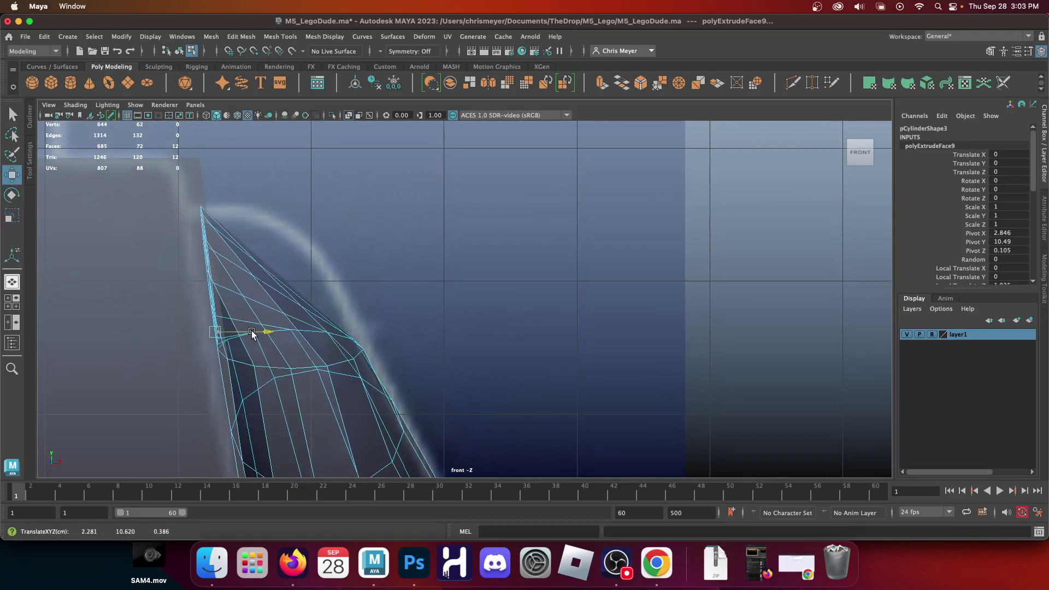
# Step: Orbit the perspective view to check the arm, then return to Object Mode
pyautogui.press('space')
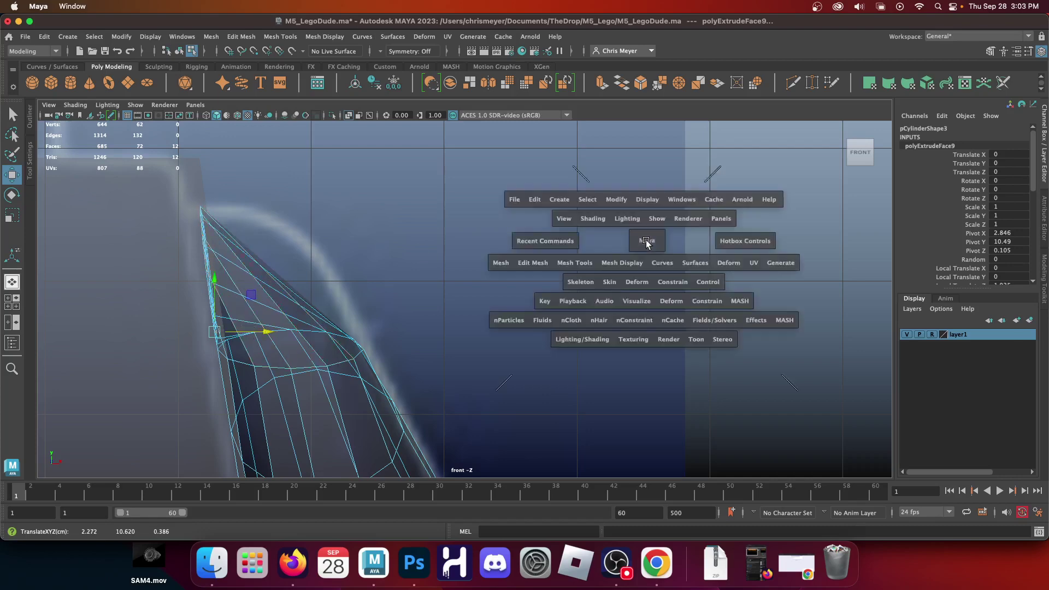
pyautogui.keyDown('alt'); pyautogui.moveTo(699, 223); pyautogui.dragTo(582, 244); pyautogui.keyUp('alt')
pyautogui.press('space')
pyautogui.keyDown('alt'); pyautogui.moveTo(306, 300); pyautogui.dragTo(359, 319, button='right'); pyautogui.keyUp('alt')
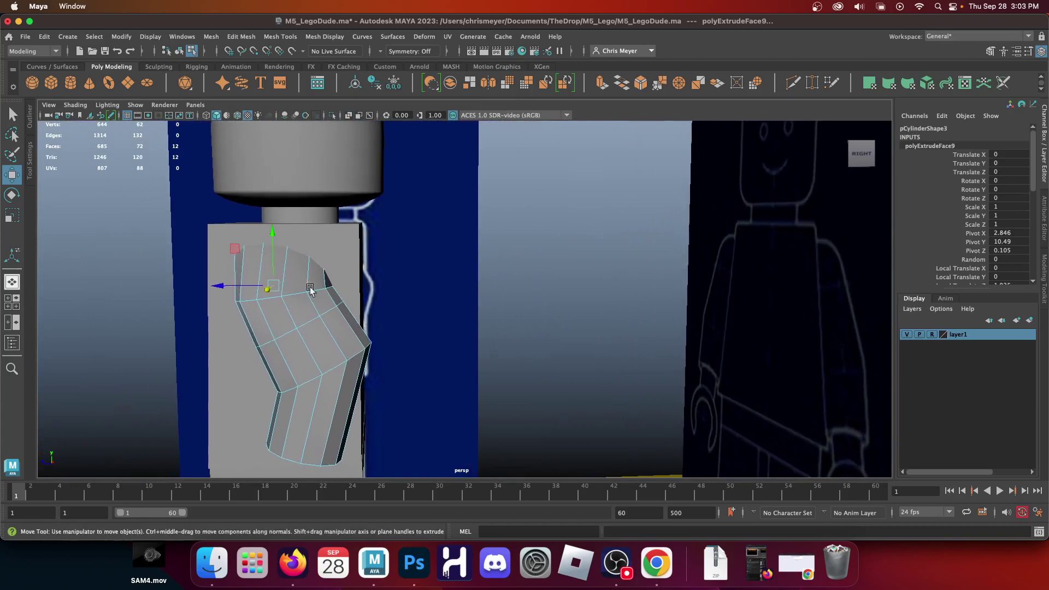
pyautogui.keyDown('alt'); pyautogui.moveTo(322, 300); pyautogui.dragTo(380, 310); pyautogui.keyUp('alt')
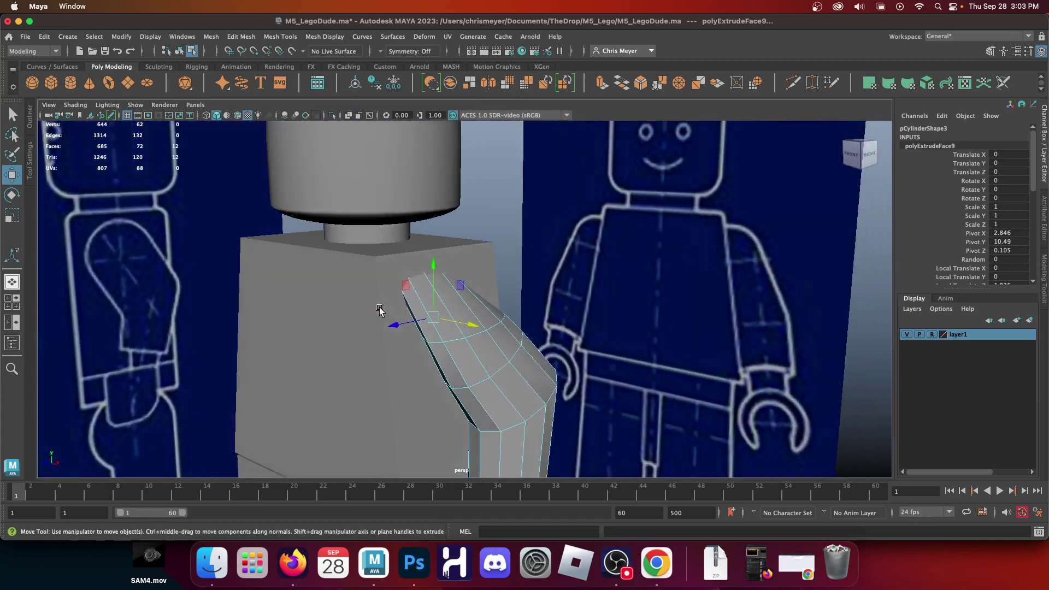
pyautogui.press('e')
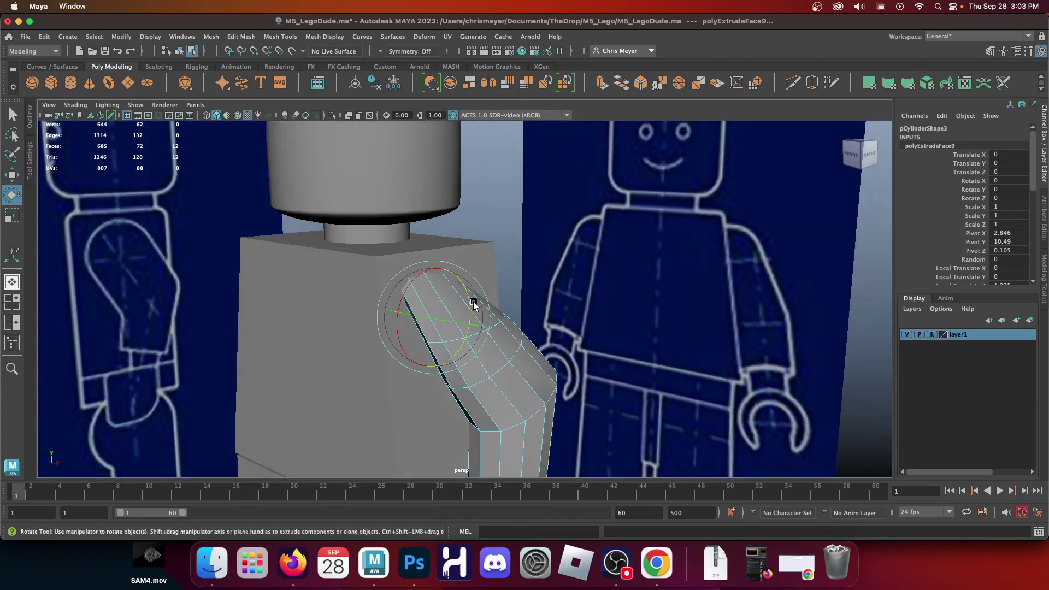
pyautogui.moveTo(514, 241); pyautogui.dragTo(565, 199, button='right')
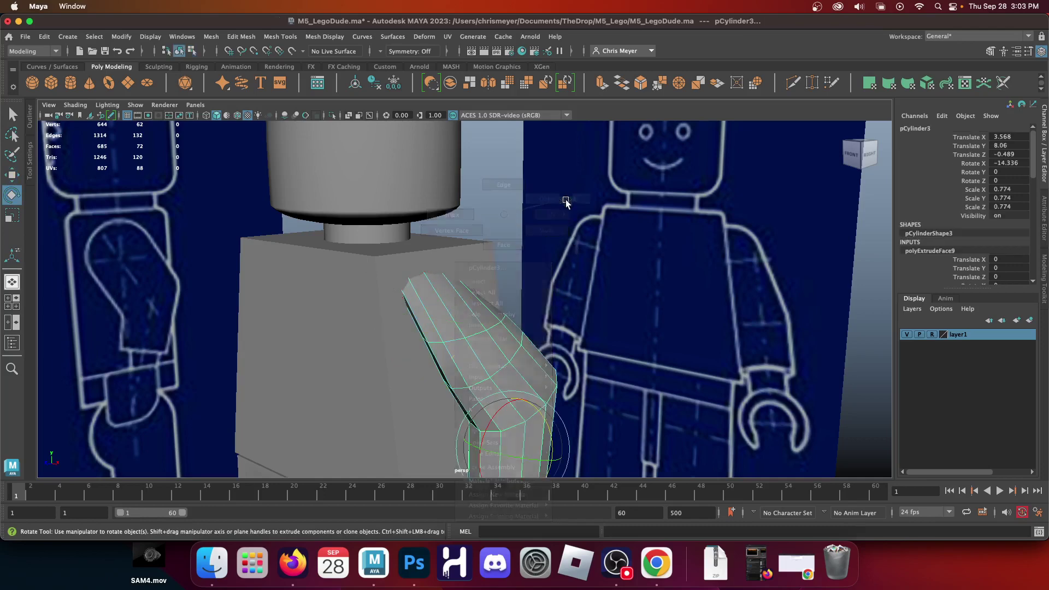
# Step: Reset the Insert Edge Loop tool and add an edge loop near the arm's top
pyautogui.click(325, 37)
pyautogui.moveTo(280, 36)
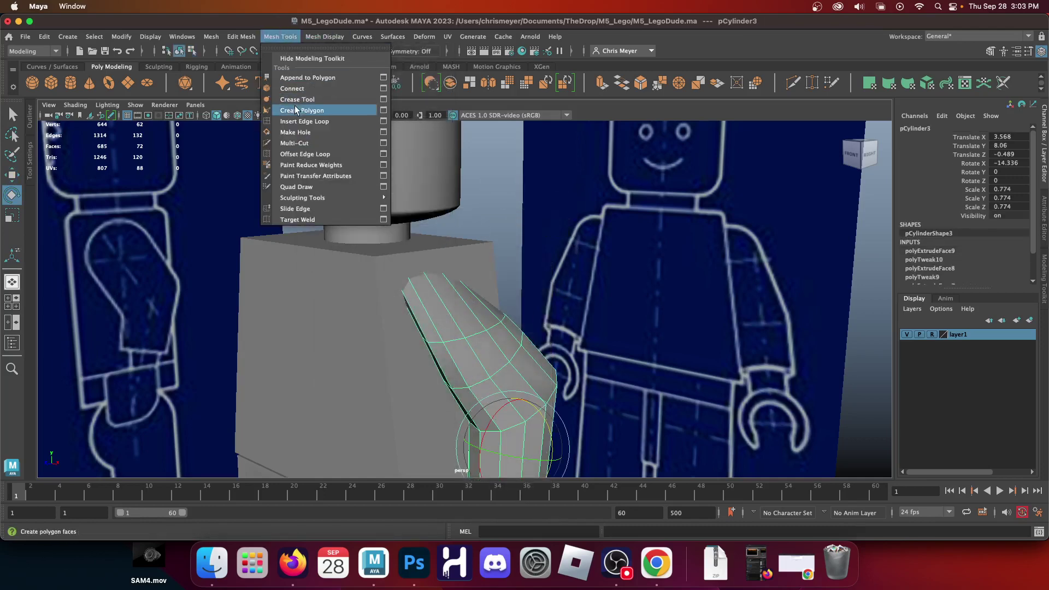
pyautogui.click(322, 120)
pyautogui.moveTo(462, 304); pyautogui.dragTo(456, 301)
pyautogui.press('z')
pyautogui.click(6, 252)
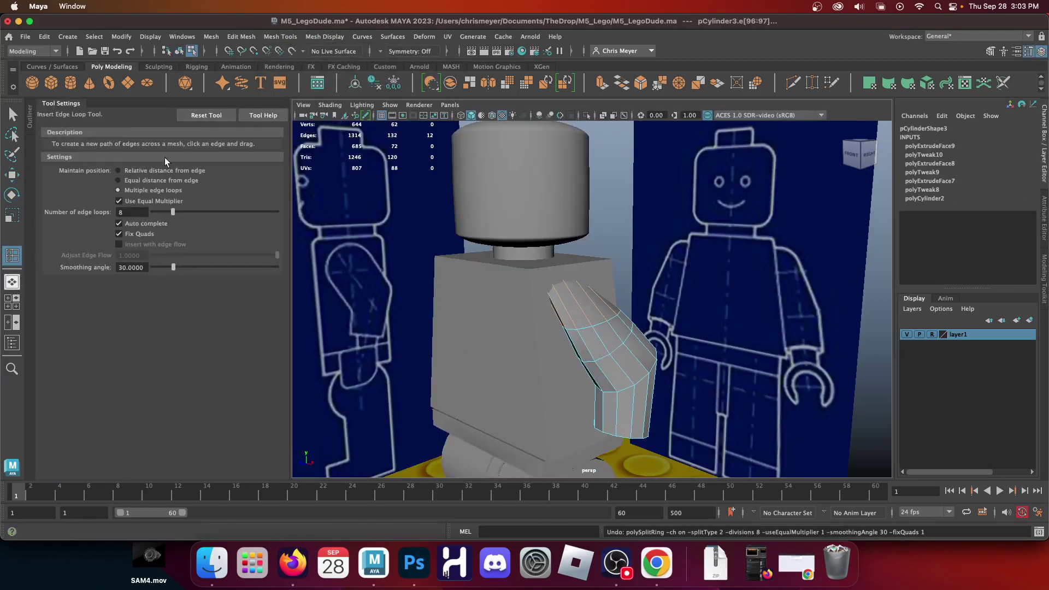
pyautogui.click(220, 118)
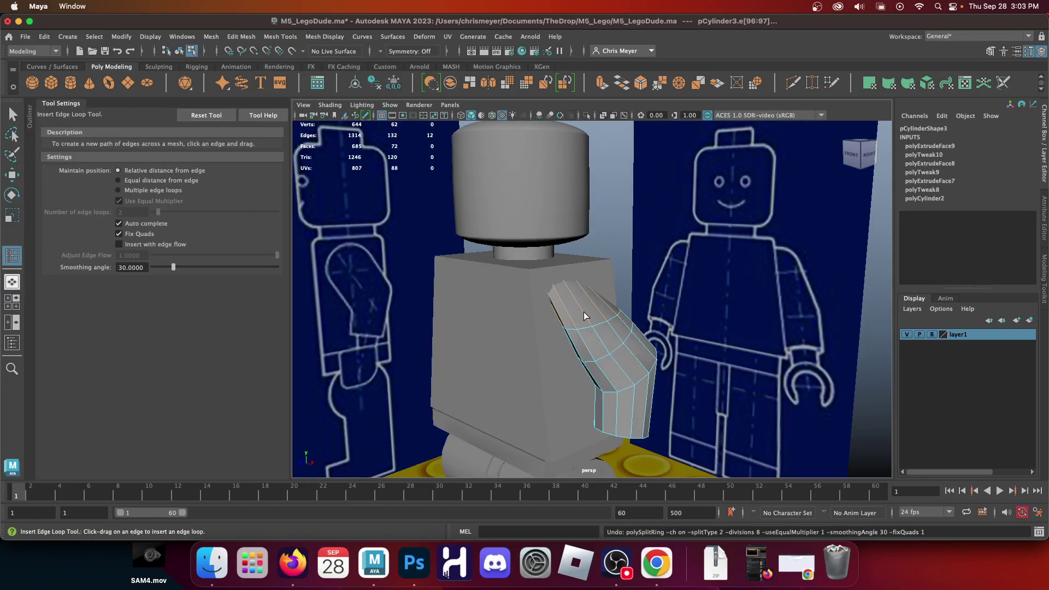
pyautogui.moveTo(584, 313); pyautogui.dragTo(570, 302)
pyautogui.click(60, 104)
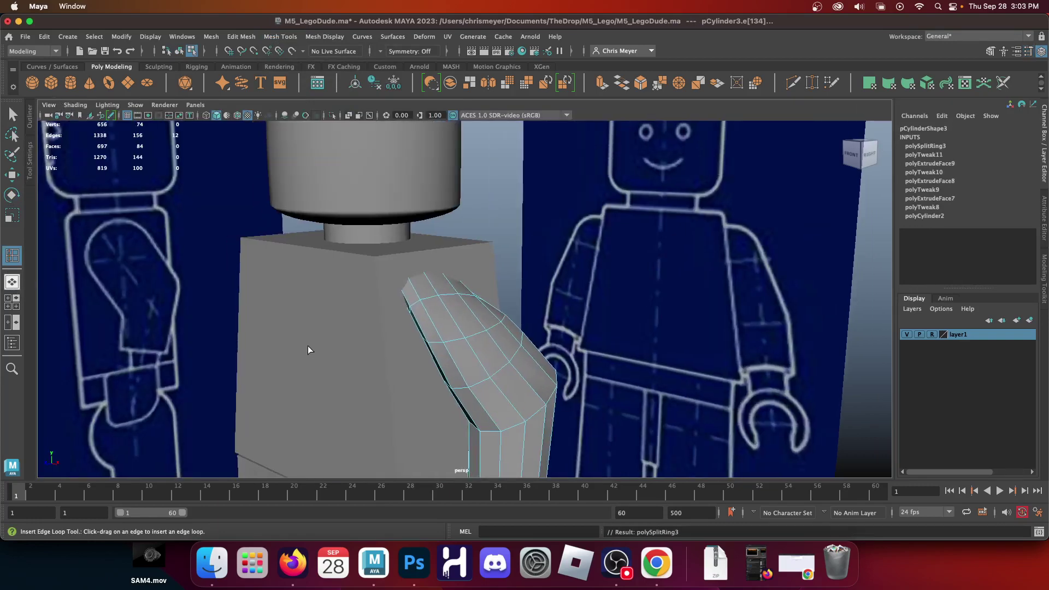
pyautogui.press('space')
pyautogui.press('space')
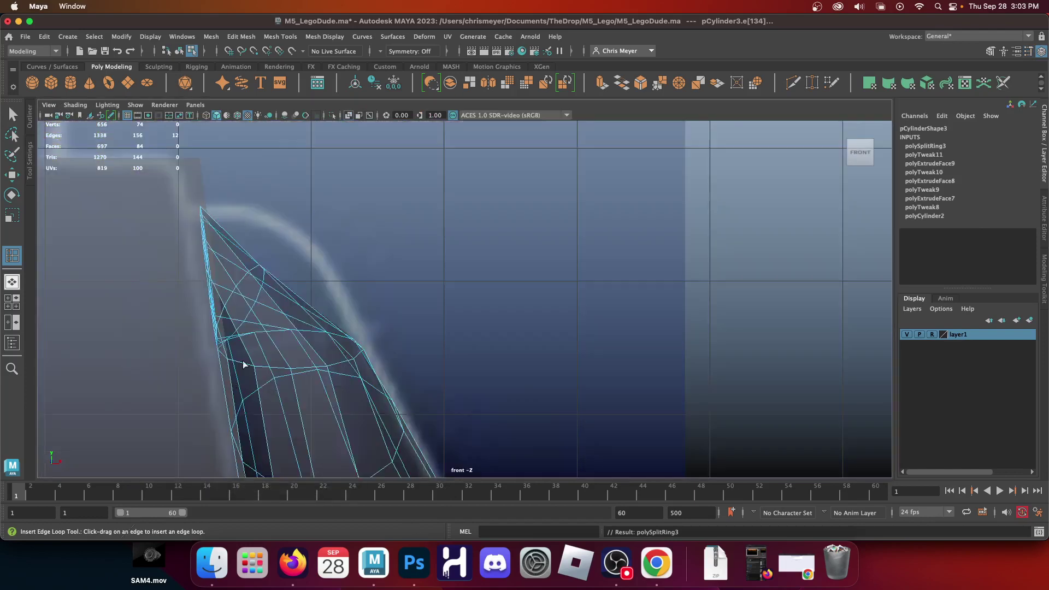
# Step: In front view, scale, move and adjust the new edge loop and top vertex to round the shoulder
pyautogui.press('q')
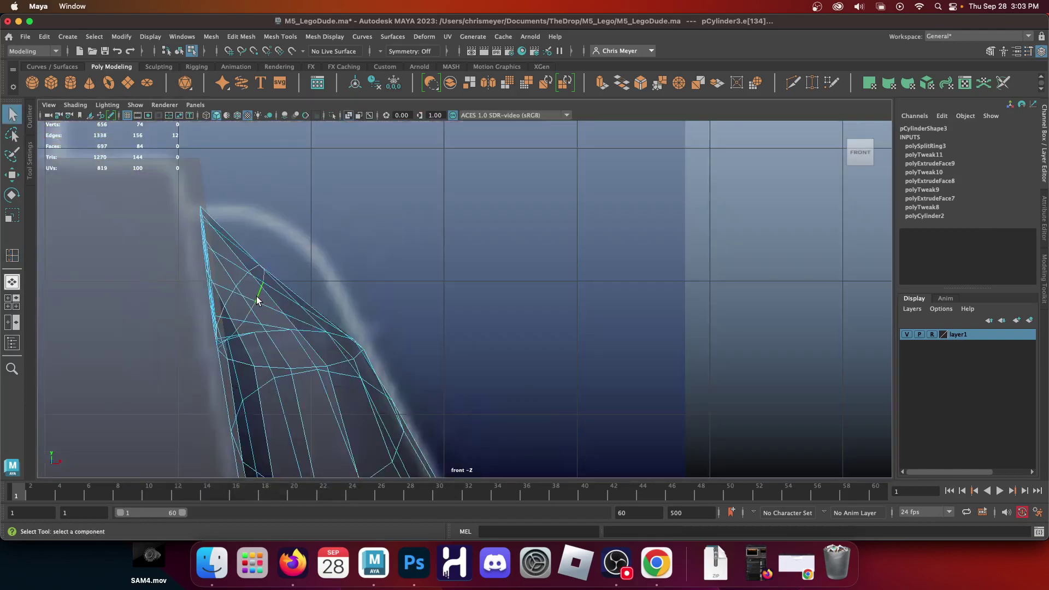
pyautogui.press('r')
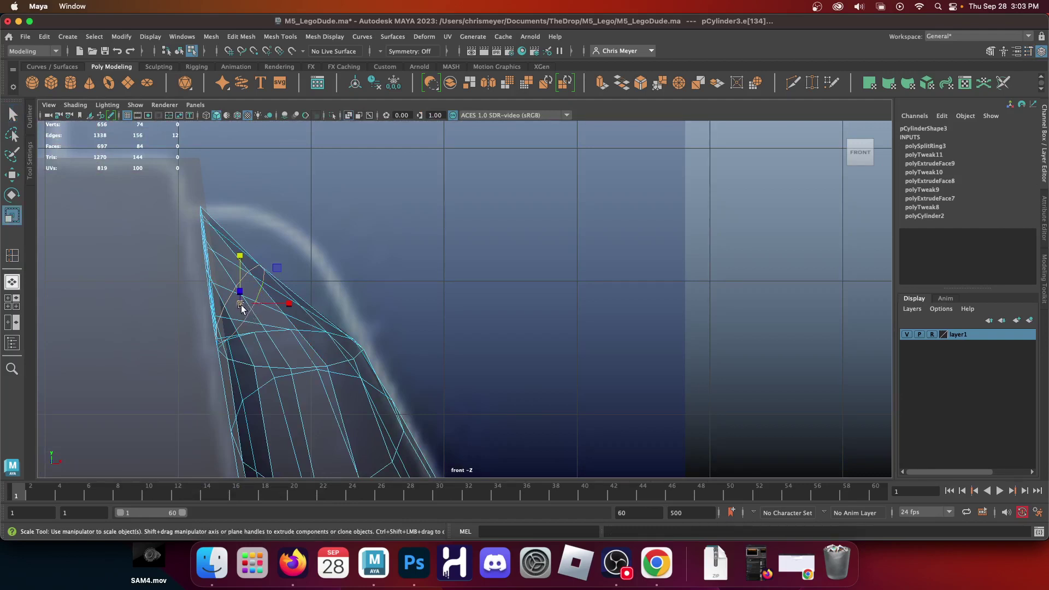
pyautogui.moveTo(245, 304); pyautogui.dragTo(246, 307)
pyautogui.moveTo(240, 255); pyautogui.dragTo(242, 229)
pyautogui.press('w')
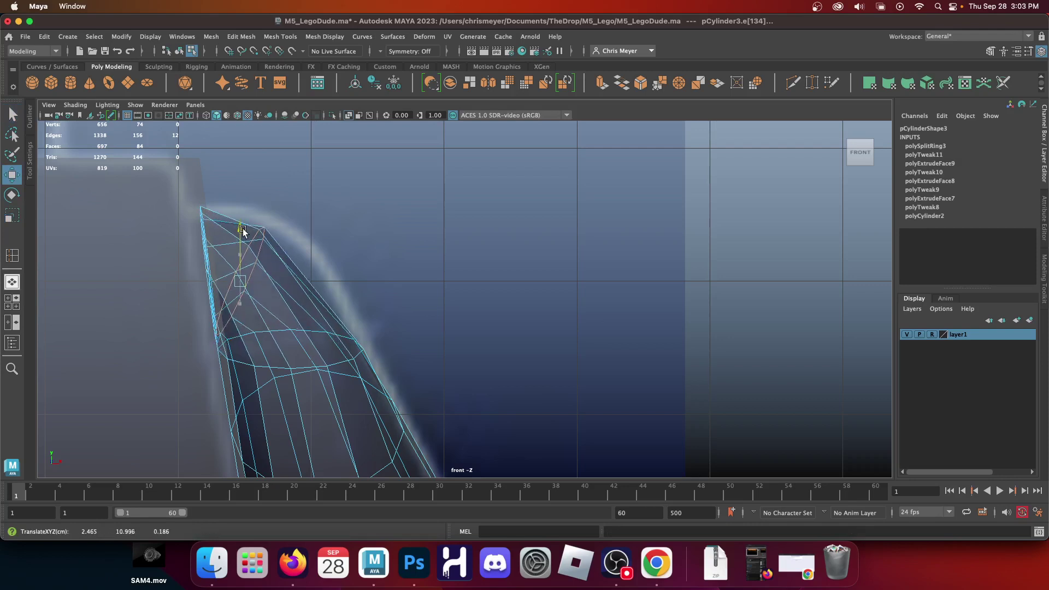
pyautogui.moveTo(271, 283); pyautogui.dragTo(283, 318)
pyautogui.press('e')
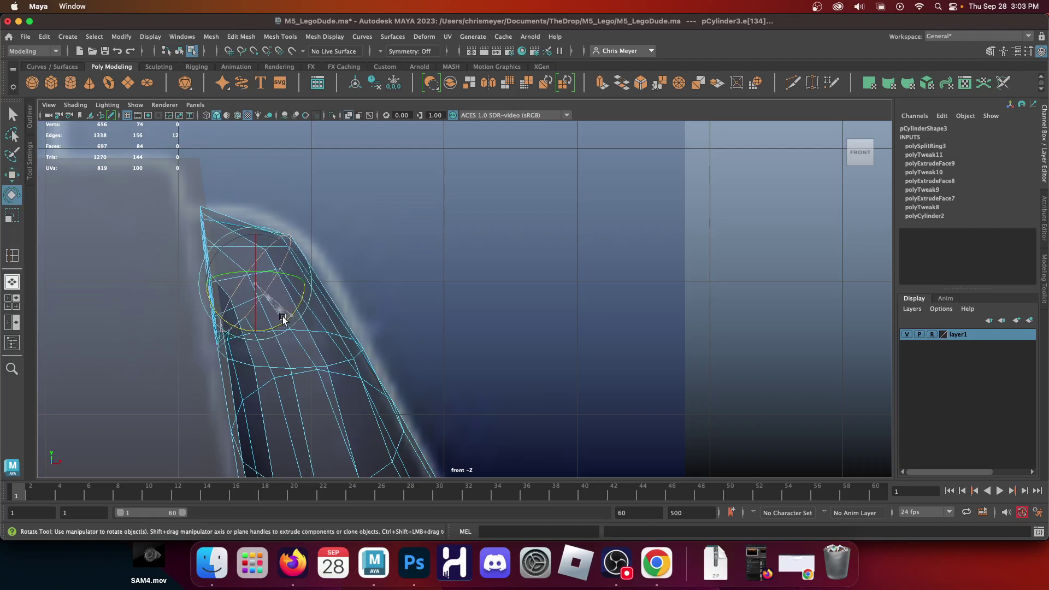
pyautogui.press('r')
pyautogui.moveTo(301, 283); pyautogui.dragTo(300, 281)
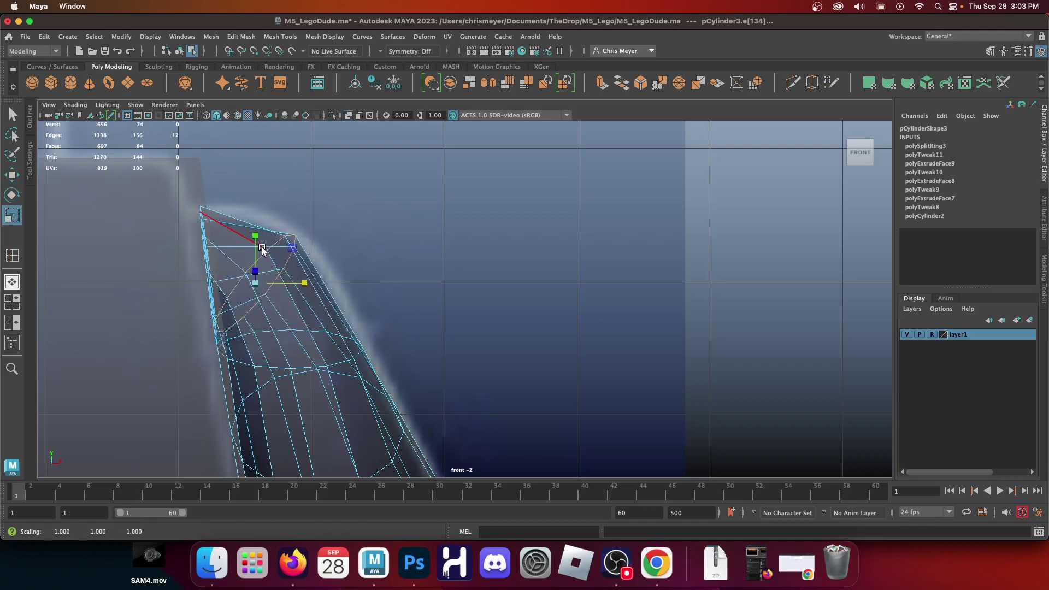
pyautogui.press('w')
pyautogui.moveTo(260, 244)
pyautogui.mouseDown()
pyautogui.moveTo(258, 227)
pyautogui.moveTo(264, 241)
pyautogui.mouseUp()
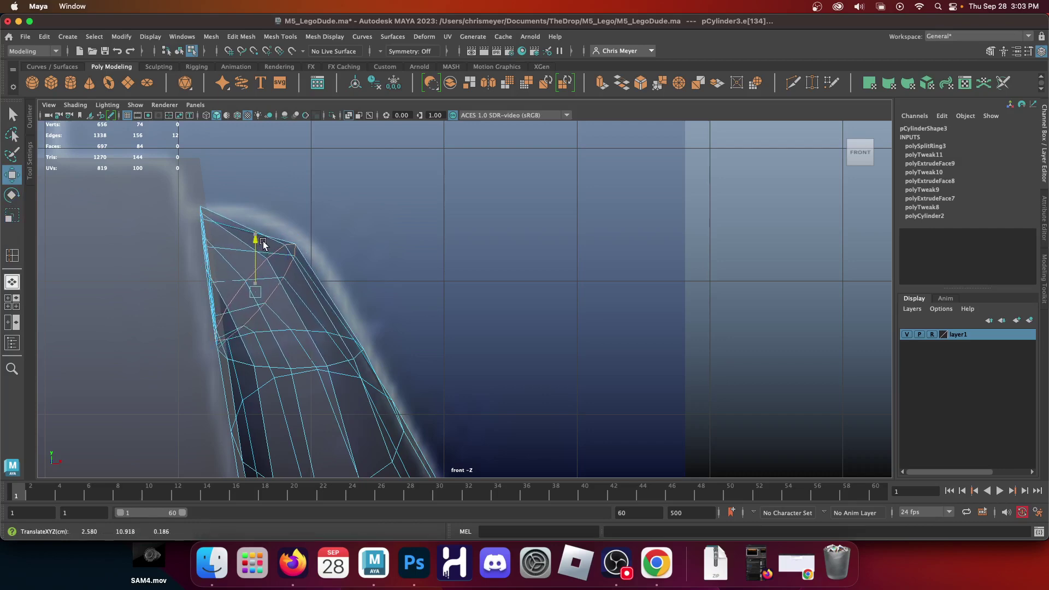
# Step: Return to the perspective view in Object Mode and orbit to inspect the shoulder
pyautogui.press('space')
pyautogui.press('space')
pyautogui.keyDown('alt'); pyautogui.moveTo(636, 211); pyautogui.dragTo(566, 362); pyautogui.keyUp('alt')
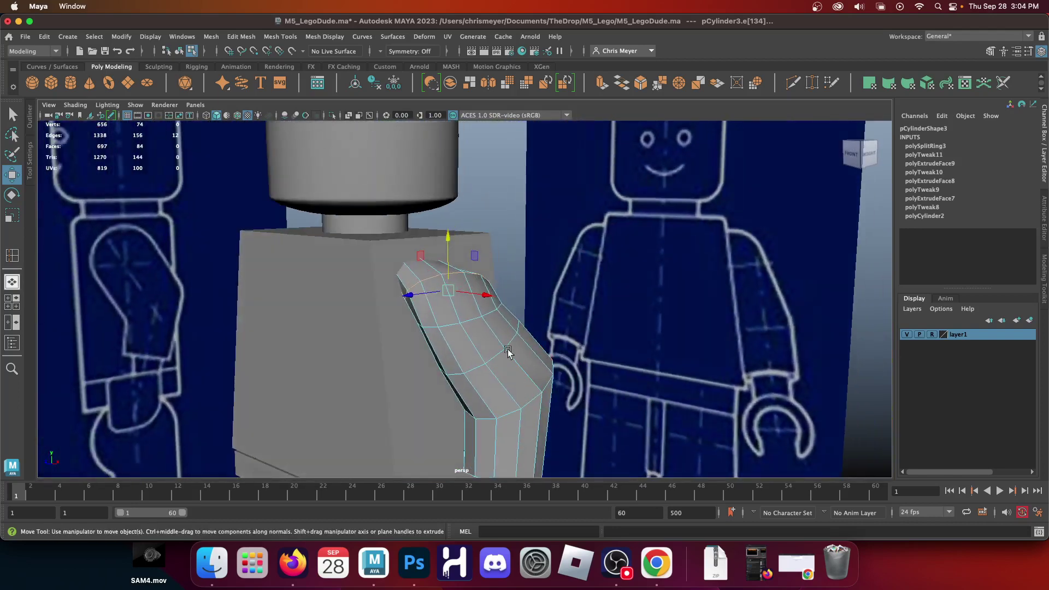
pyautogui.keyDown('alt'); pyautogui.moveTo(466, 355); pyautogui.dragTo(475, 213); pyautogui.keyUp('alt')
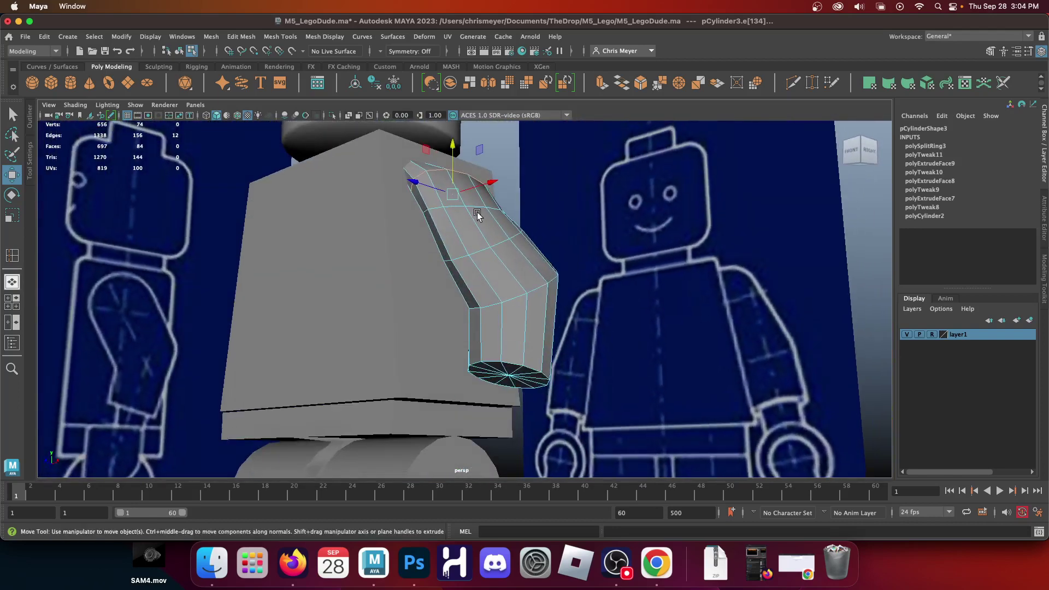
pyautogui.moveTo(471, 214); pyautogui.dragTo(524, 182, button='right')
pyautogui.click(518, 191)
pyautogui.keyDown('alt'); pyautogui.moveTo(517, 191); pyautogui.dragTo(503, 290); pyautogui.keyUp('alt')
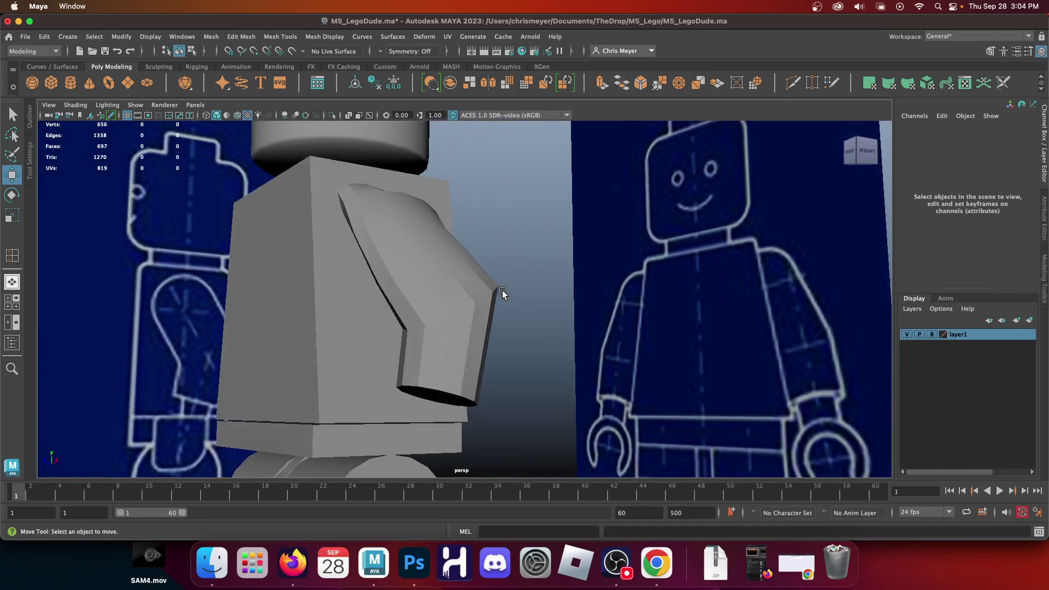
# Step: Apply Soften Edge to the upper arm pCylinder3
pyautogui.click(444, 289)
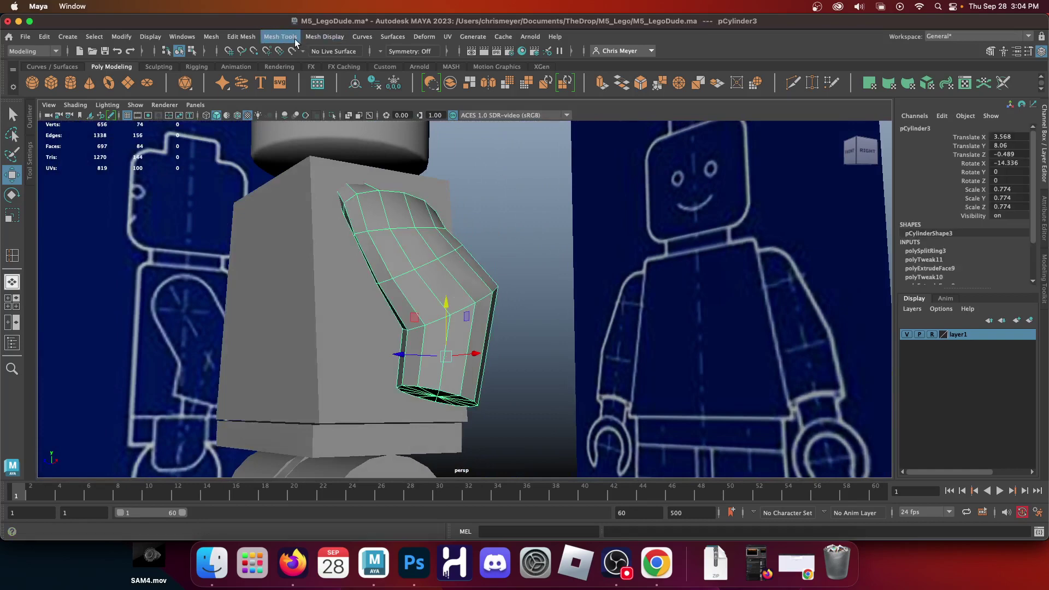
pyautogui.click(317, 36)
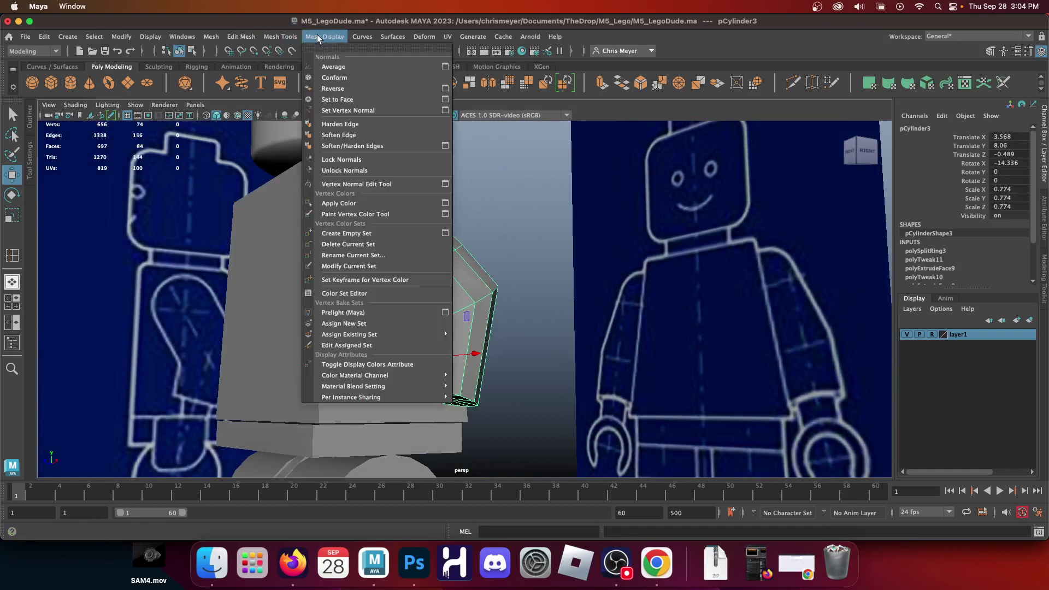
pyautogui.click(339, 135)
pyautogui.press('e')
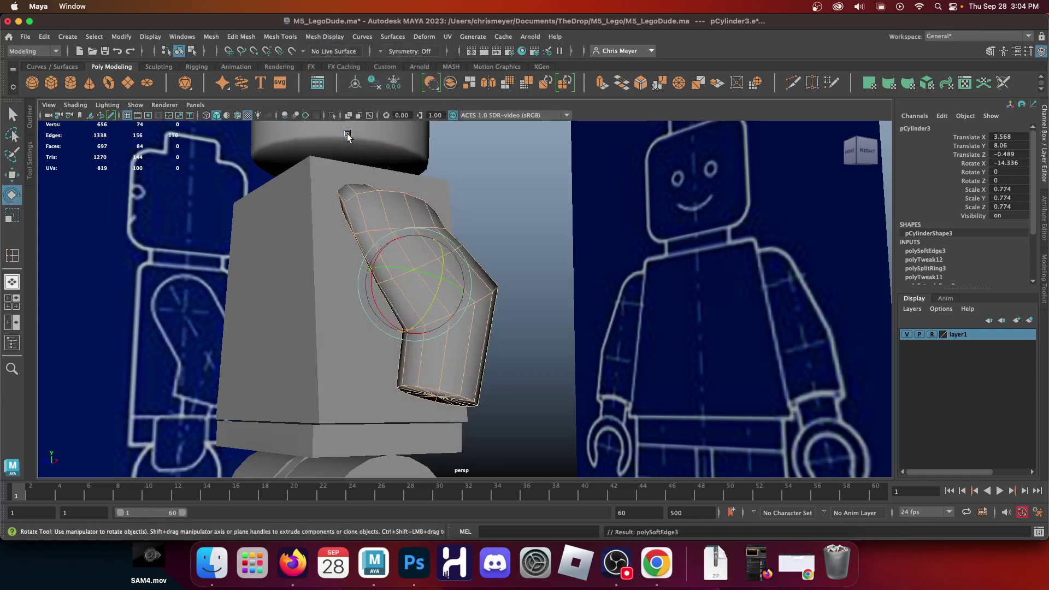
# Step: Harden the arm's bottom rim edge ring with Harden Edge, then return to Object Mode
pyautogui.rightClick(452, 383)
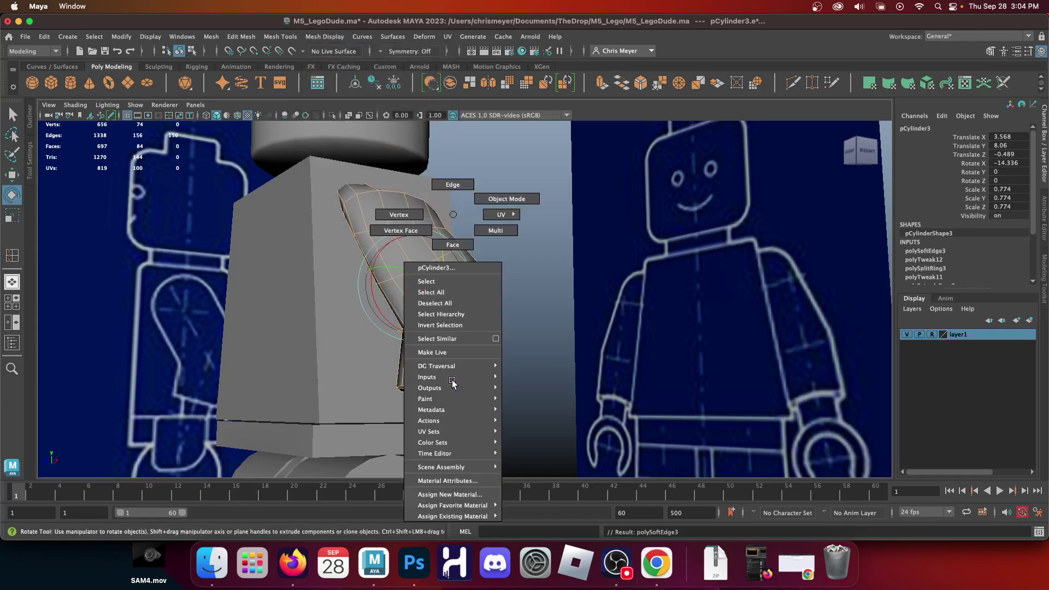
pyautogui.moveTo(474, 199); pyautogui.dragTo(469, 159, button='right')
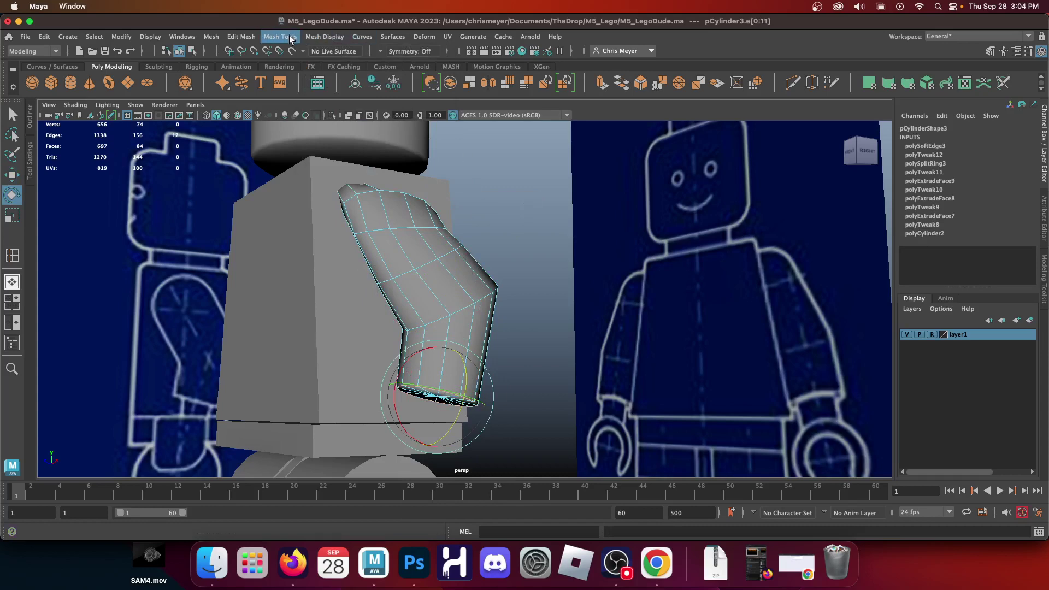
pyautogui.click(336, 35)
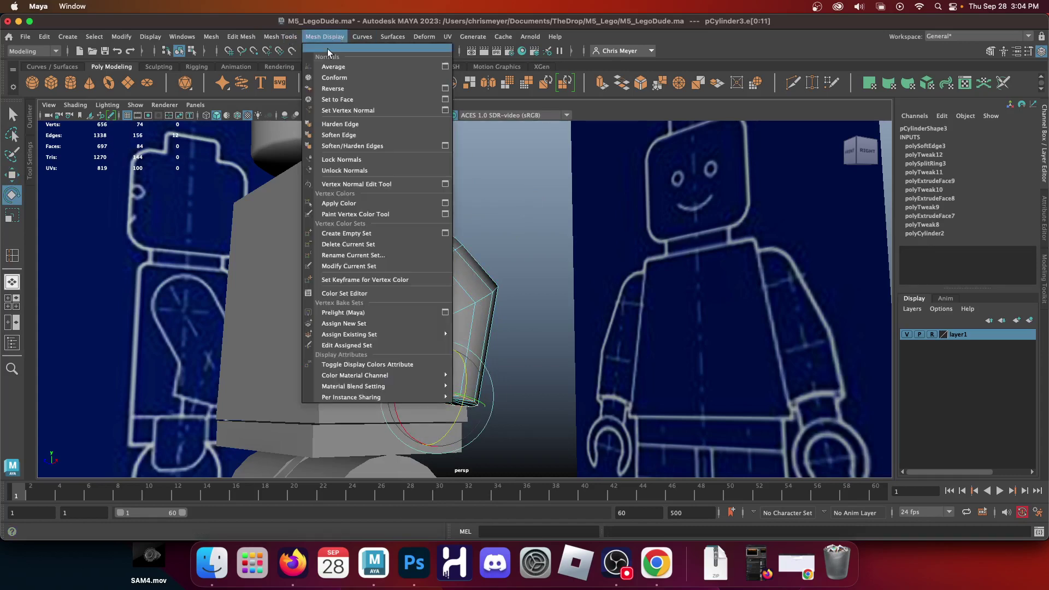
pyautogui.click(353, 126)
pyautogui.moveTo(474, 215); pyautogui.dragTo(546, 199, button='right')
pyautogui.keyDown('alt'); pyautogui.moveTo(538, 326); pyautogui.dragTo(562, 321); pyautogui.keyUp('alt')
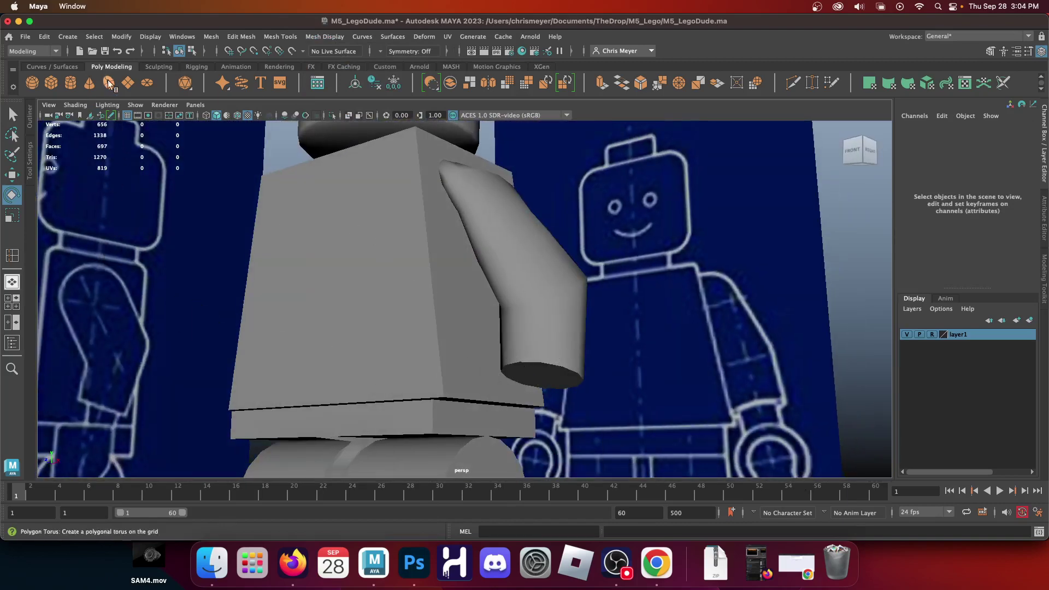
# Step: In the front view, create a Pipe primitive from the Platonic Solids menu
pyautogui.press('space')
pyautogui.press('space')
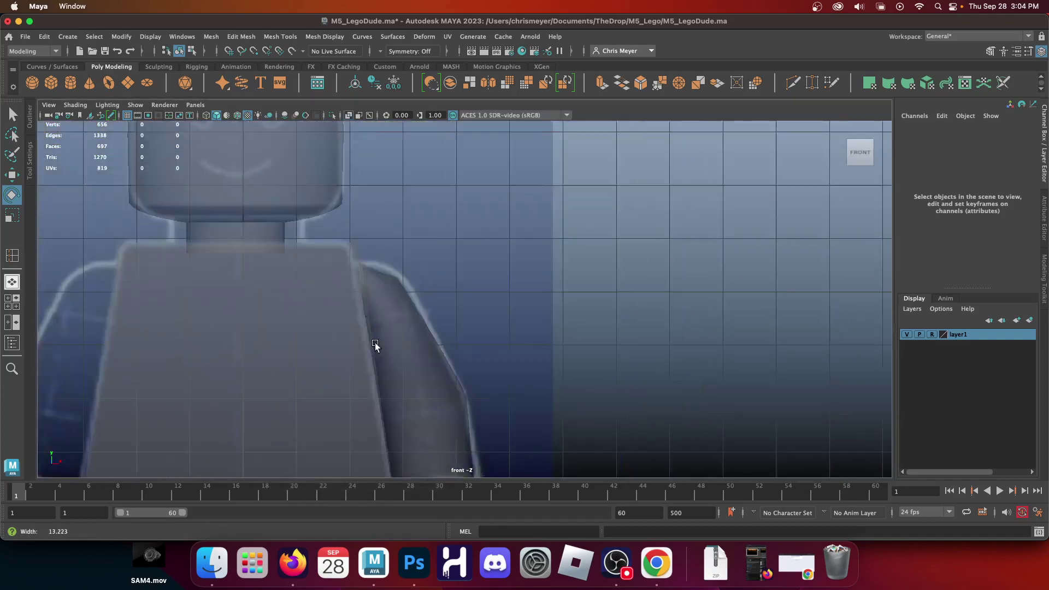
pyautogui.scroll(-3, 481, 410)
pyautogui.scroll(6, 527, 386)
pyautogui.scroll(1, 525, 413)
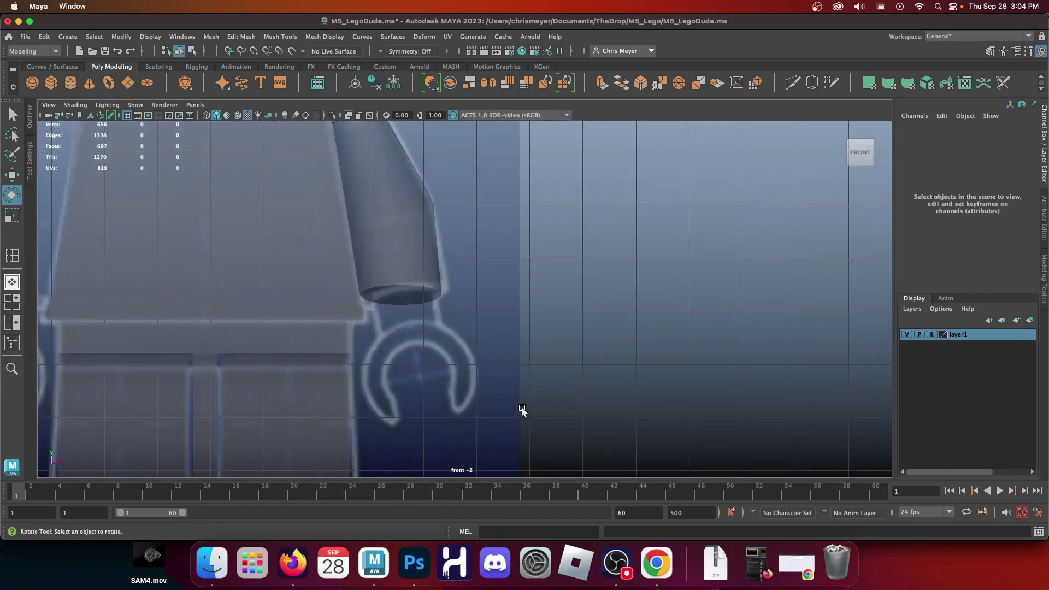
pyautogui.rightClick(185, 85)
pyautogui.click(244, 115)
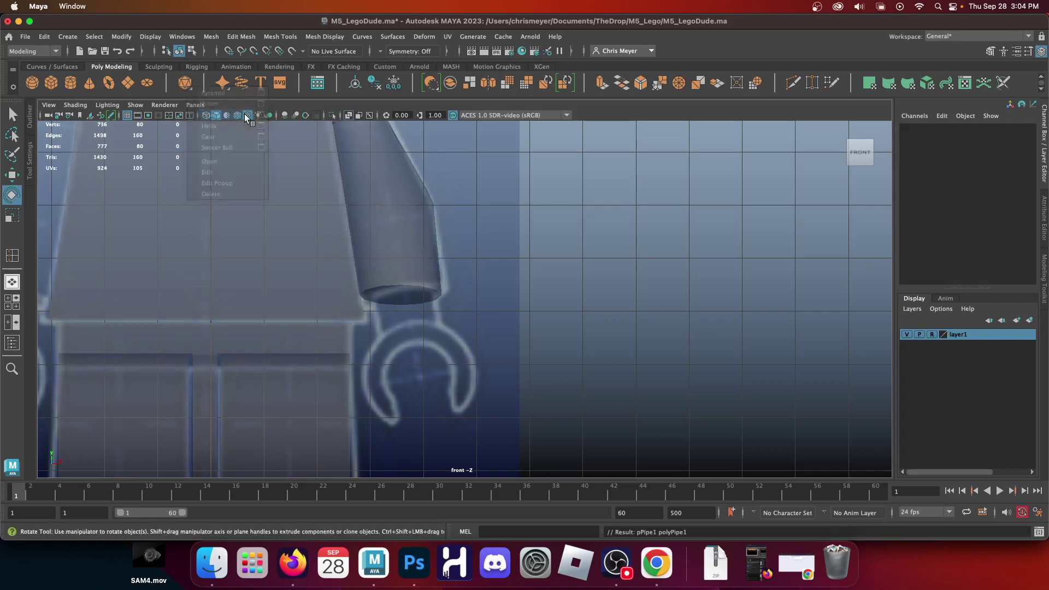
pyautogui.scroll(-5, 530, 388)
# Step: Rotate the pipe 90° on X, place it under the arm and scale it to 1.05
pyautogui.press('w')
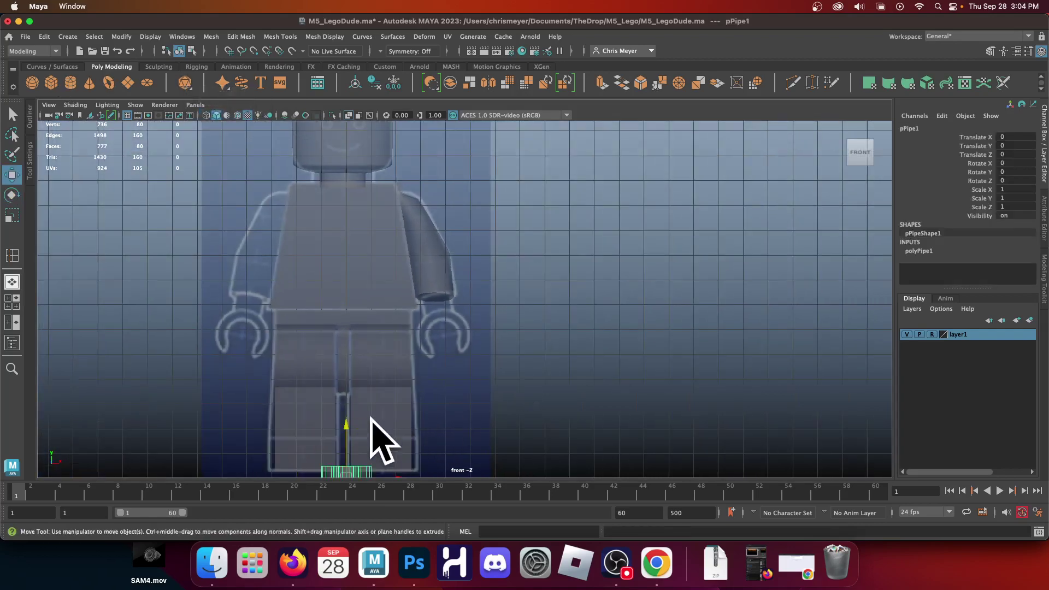
pyautogui.moveTo(346, 426); pyautogui.dragTo(342, 309)
pyautogui.moveTo(386, 353); pyautogui.dragTo(545, 350)
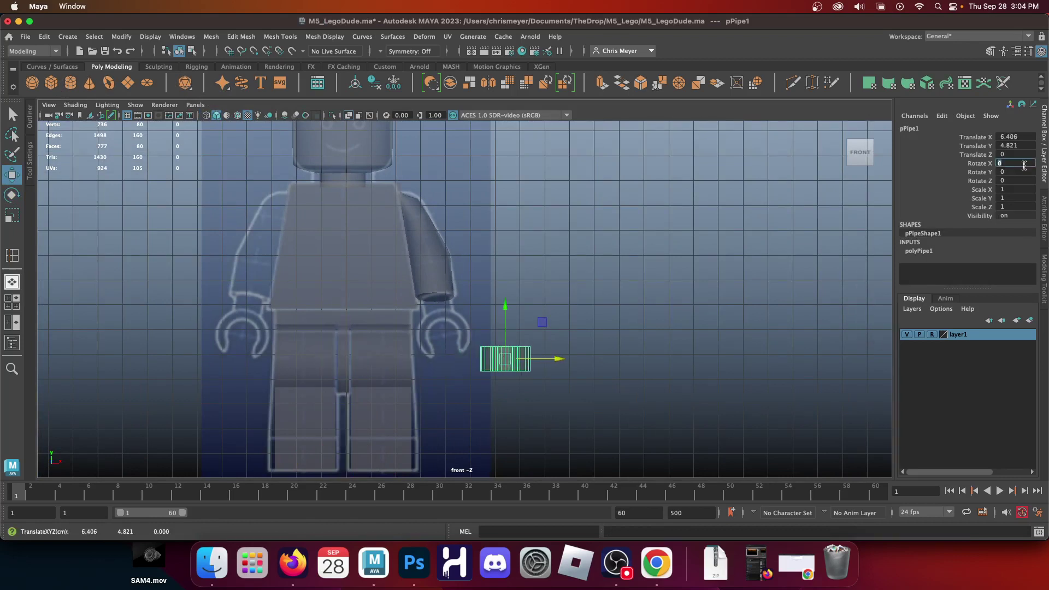
pyautogui.write('90')
pyautogui.press('Return')
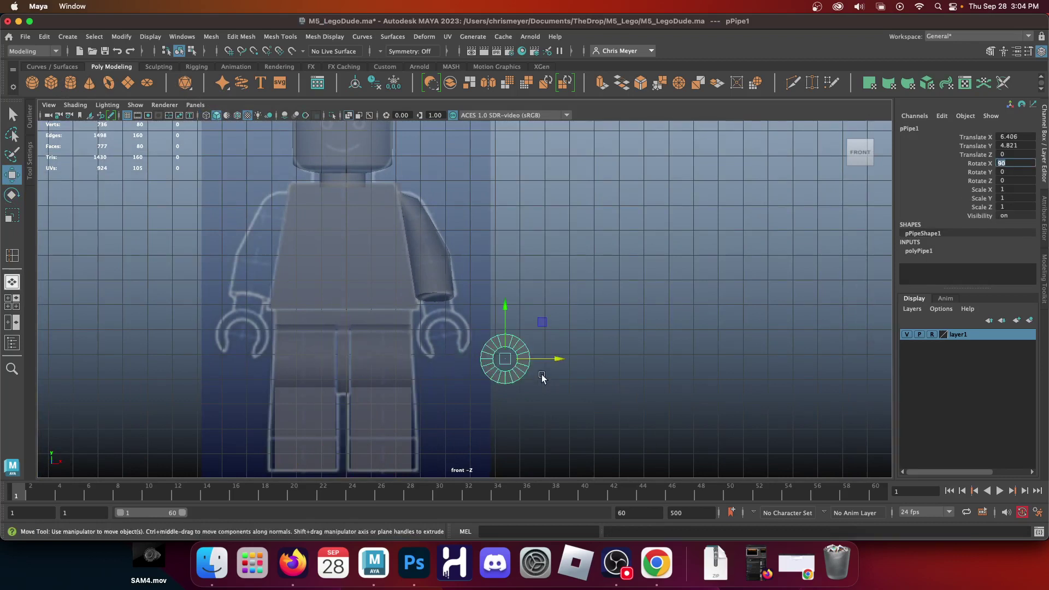
pyautogui.keyDown('alt'); pyautogui.moveTo(483, 281); pyautogui.dragTo(625, 411, button='right'); pyautogui.keyUp('alt')
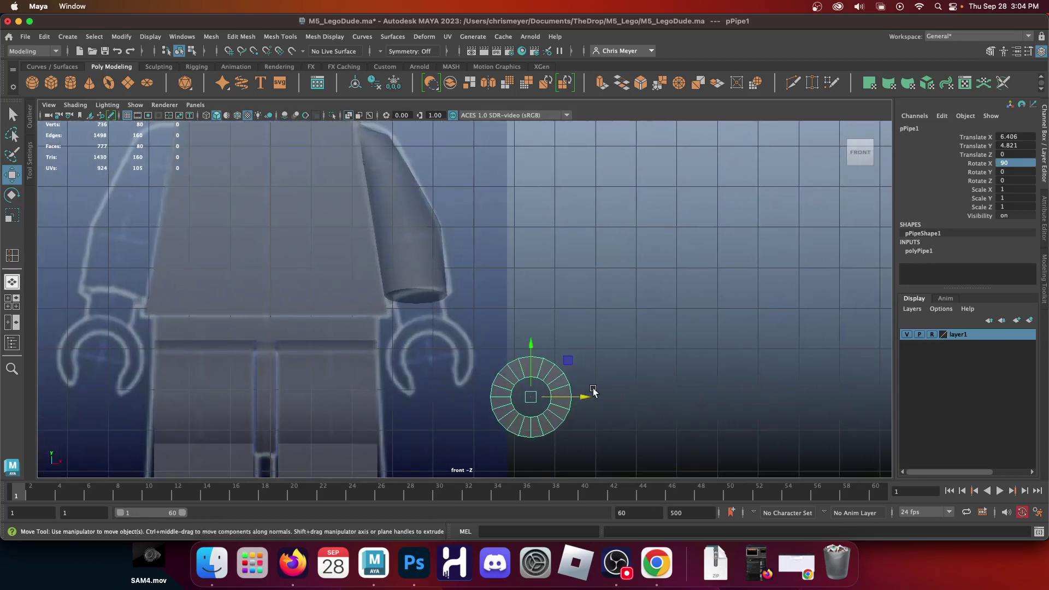
pyautogui.moveTo(583, 404); pyautogui.dragTo(478, 405)
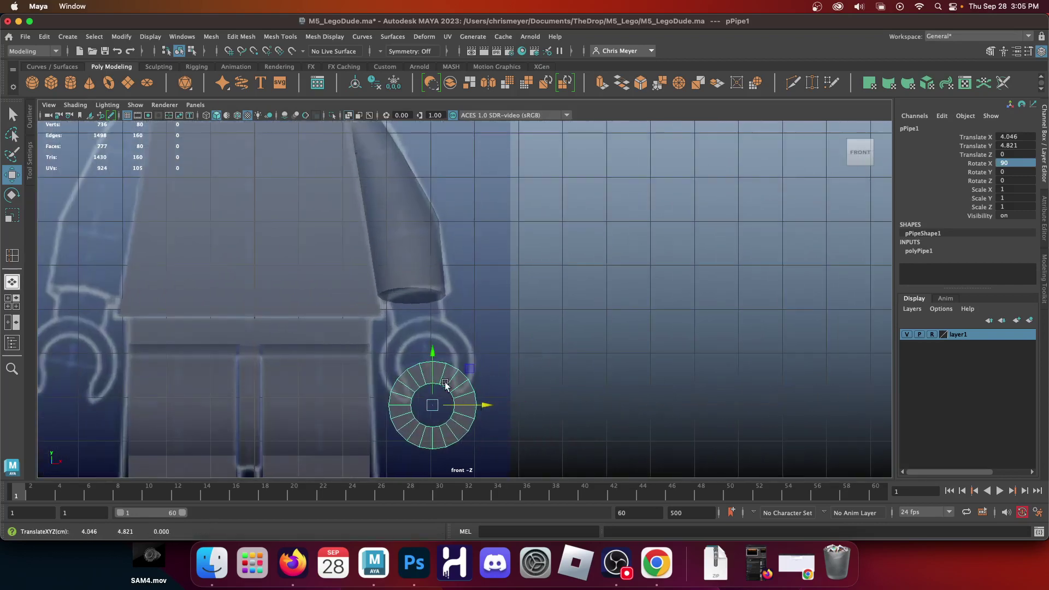
pyautogui.moveTo(432, 375); pyautogui.dragTo(432, 336)
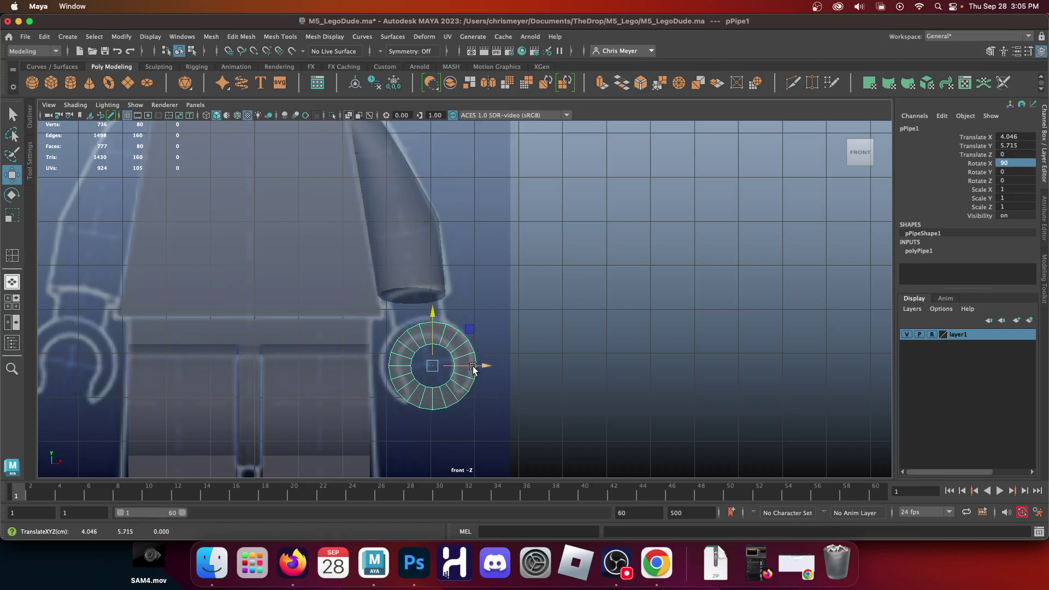
pyautogui.moveTo(474, 370); pyautogui.dragTo(441, 368)
pyautogui.press('r')
pyautogui.press('w')
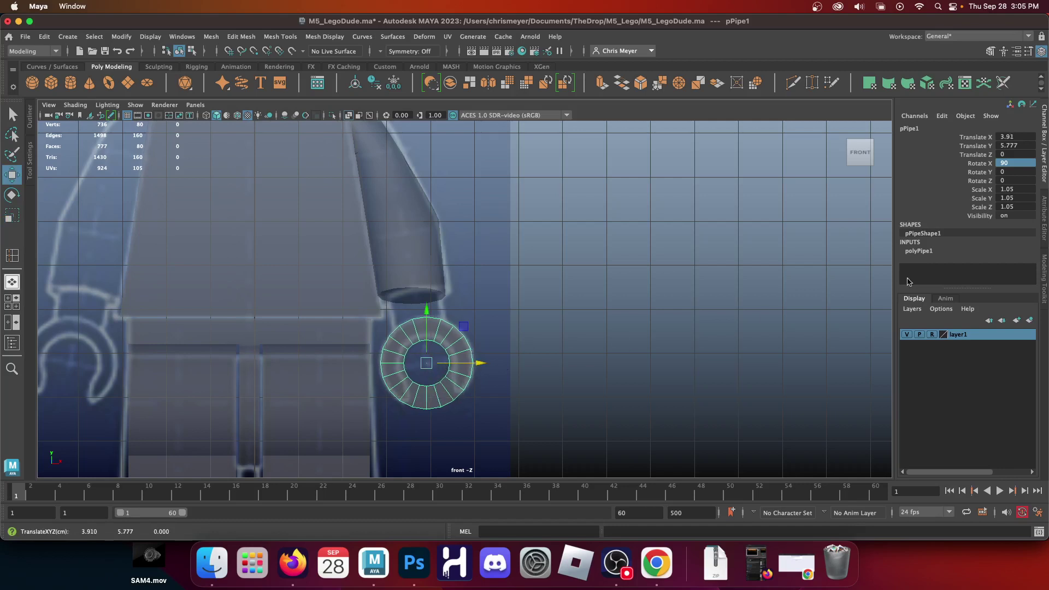
# Step: Lower the polyPipe1 Thickness from 0.5 to 0.38 and frame the ring in the front view
pyautogui.click(928, 254)
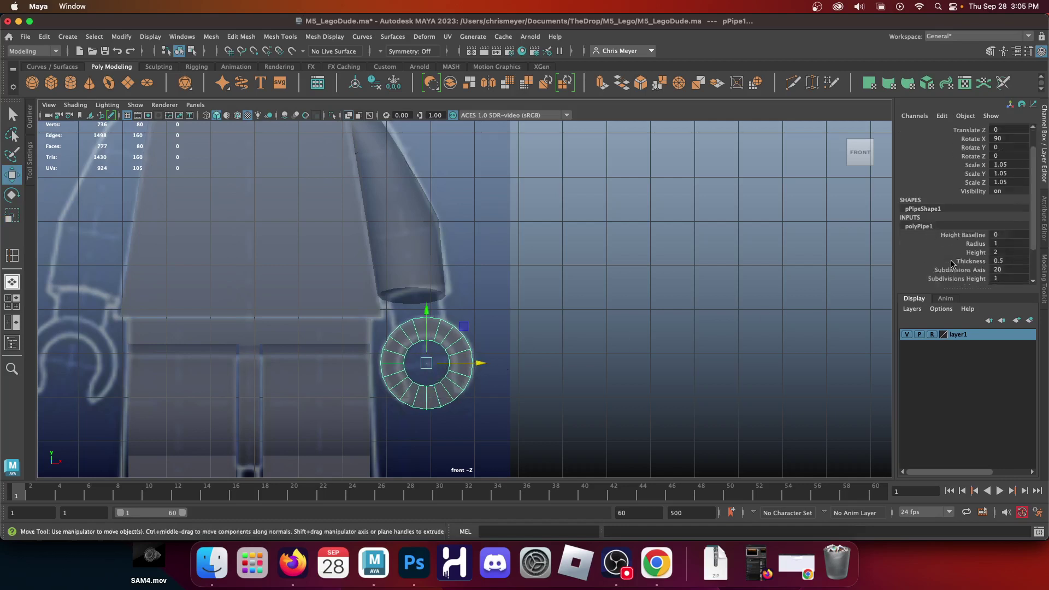
pyautogui.click(978, 220)
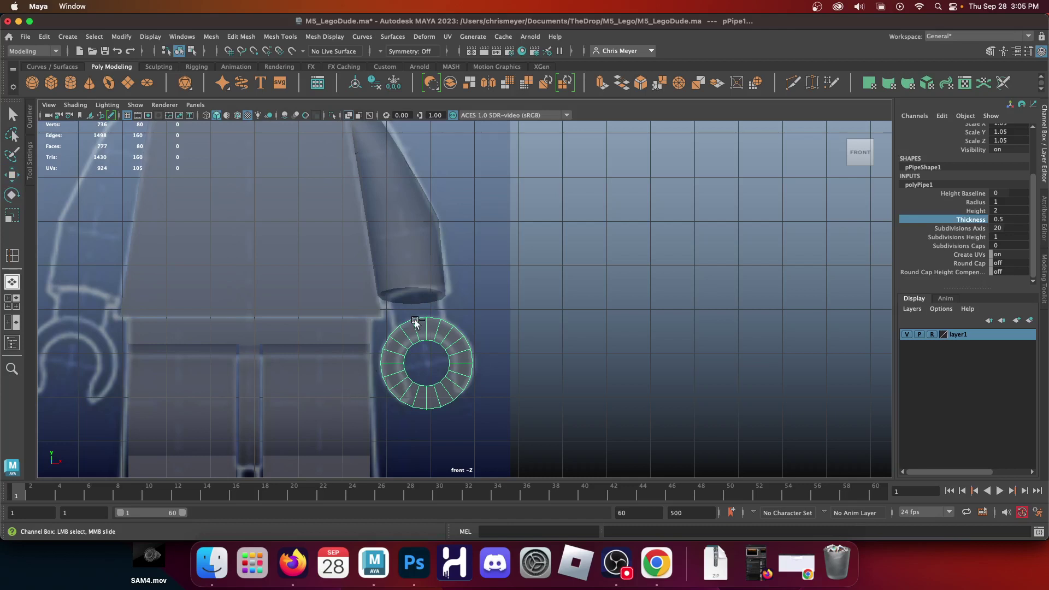
pyautogui.moveTo(415, 323); pyautogui.dragTo(410, 321, button='middle')
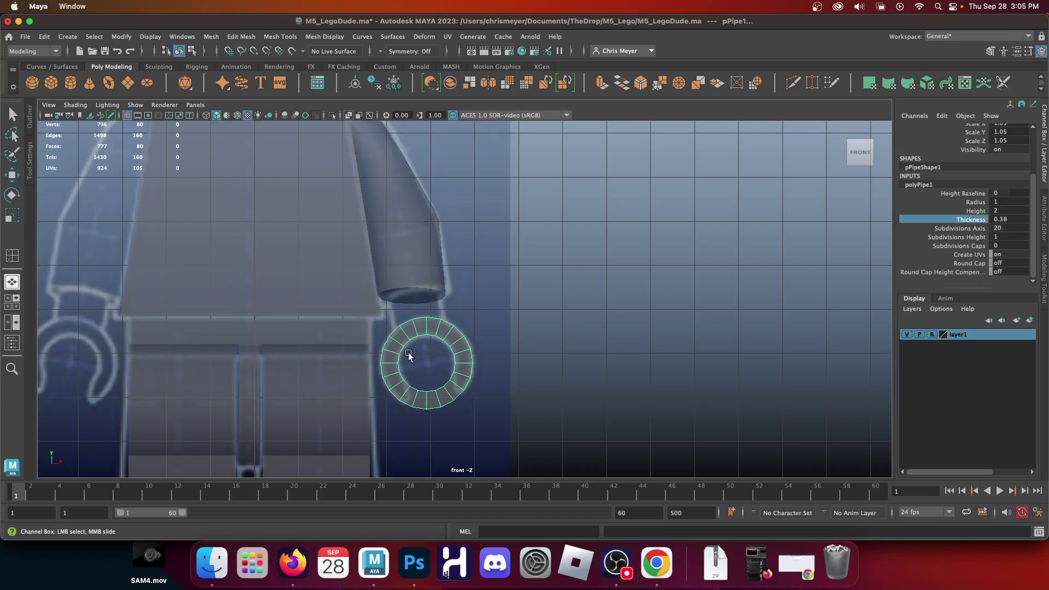
pyautogui.scroll(4, 409, 356)
pyautogui.keyDown('alt'); pyautogui.moveTo(389, 403); pyautogui.dragTo(382, 286, button='middle'); pyautogui.keyUp('alt')
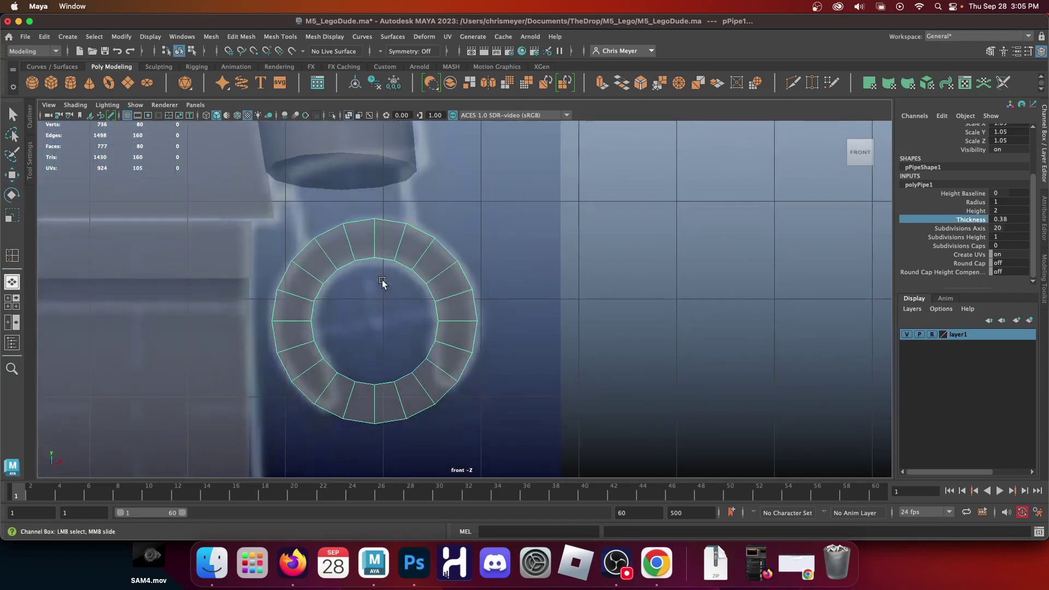
pyautogui.scroll(3, 436, 403)
pyautogui.keyDown('alt'); pyautogui.moveTo(437, 403); pyautogui.dragTo(407, 307, button='middle'); pyautogui.keyUp('alt')
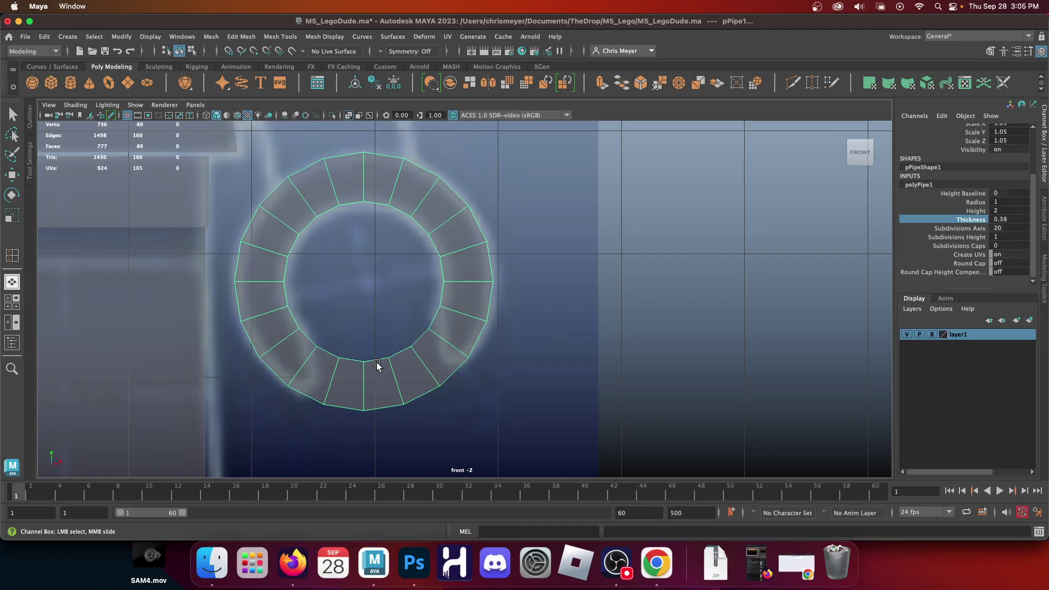
pyautogui.moveTo(326, 359); pyautogui.dragTo(345, 365, button='right')
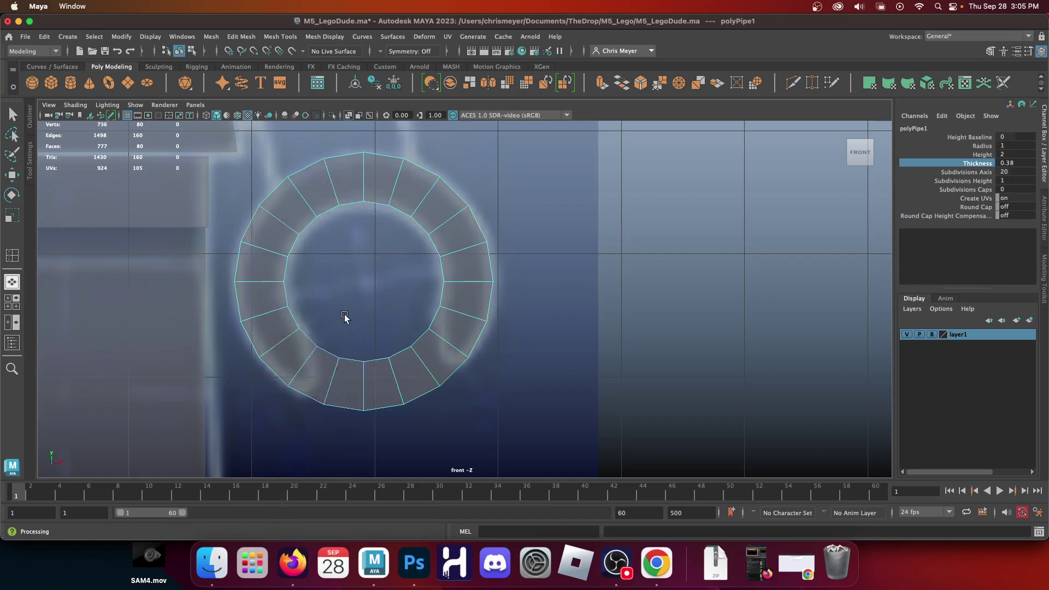
# Step: Delete the ring's bottom faces in three passes to open a gap, then select its lower-left end vertices
pyautogui.moveTo(326, 468); pyautogui.dragTo(333, 389)
pyautogui.moveTo(322, 427); pyautogui.dragTo(322, 428)
pyautogui.press('w')
pyautogui.press('Delete')
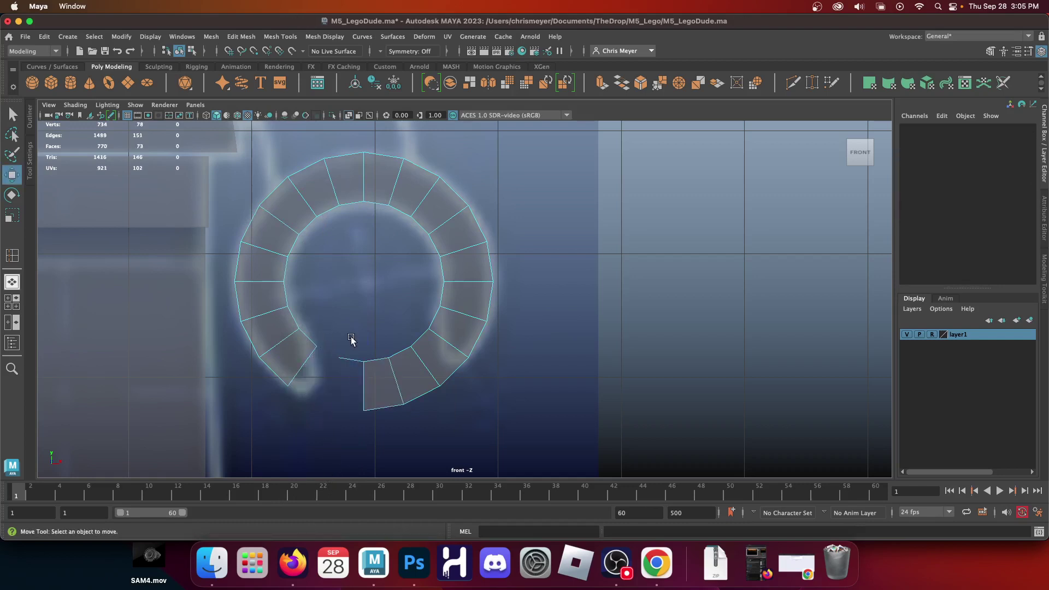
pyautogui.moveTo(352, 334); pyautogui.dragTo(402, 441)
pyautogui.press('Delete')
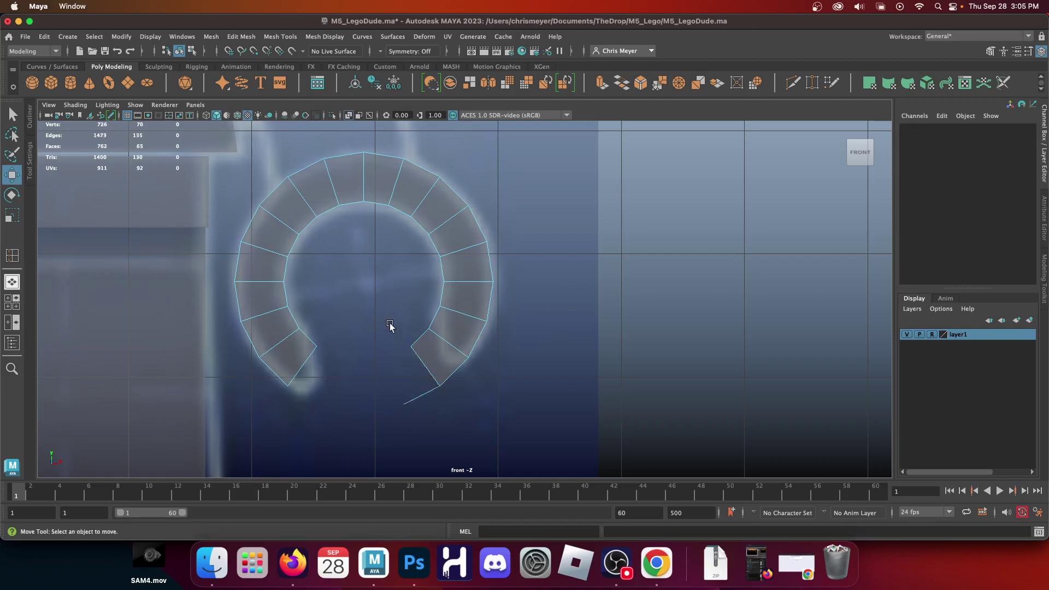
pyautogui.moveTo(391, 329); pyautogui.dragTo(441, 382)
pyautogui.press('Delete')
pyautogui.press('Delete')
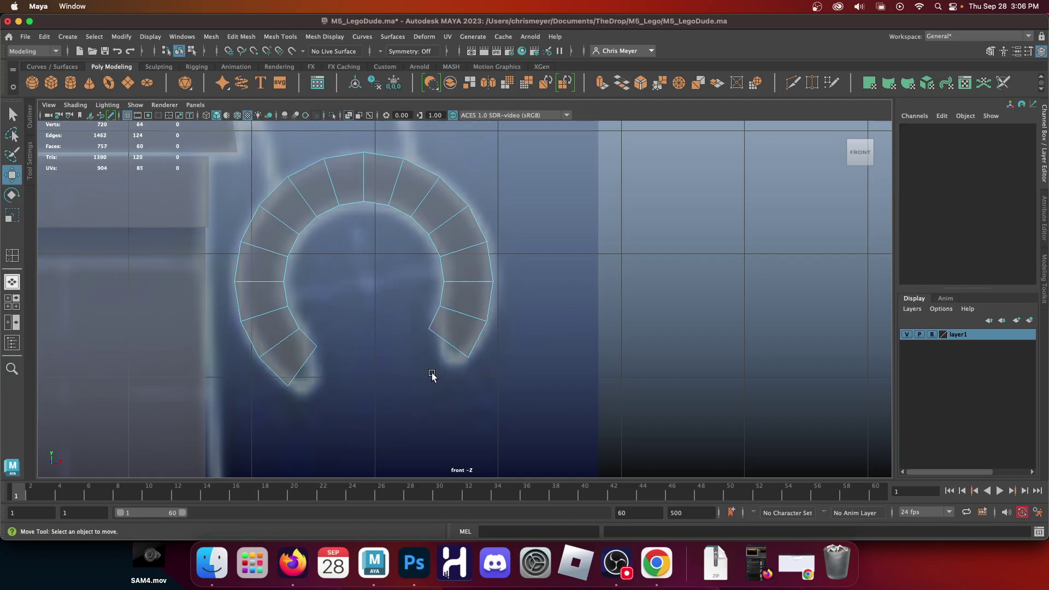
pyautogui.moveTo(274, 342); pyautogui.dragTo(237, 218, button='right')
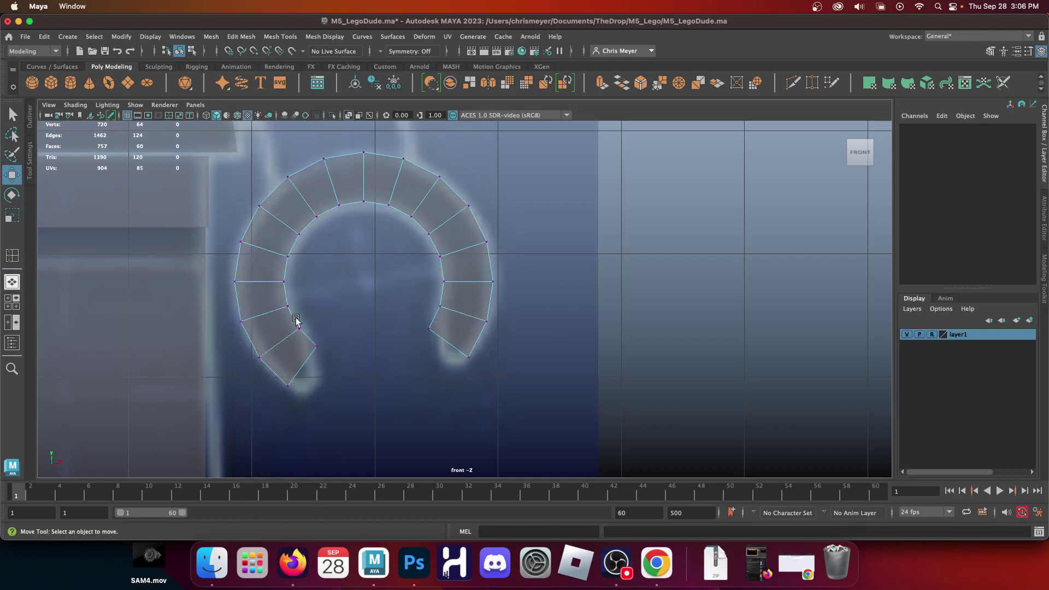
pyautogui.moveTo(323, 353); pyautogui.dragTo(300, 320)
# Step: Move the vertices at the ring's lower-left end to reshape that tip
pyautogui.click(317, 340)
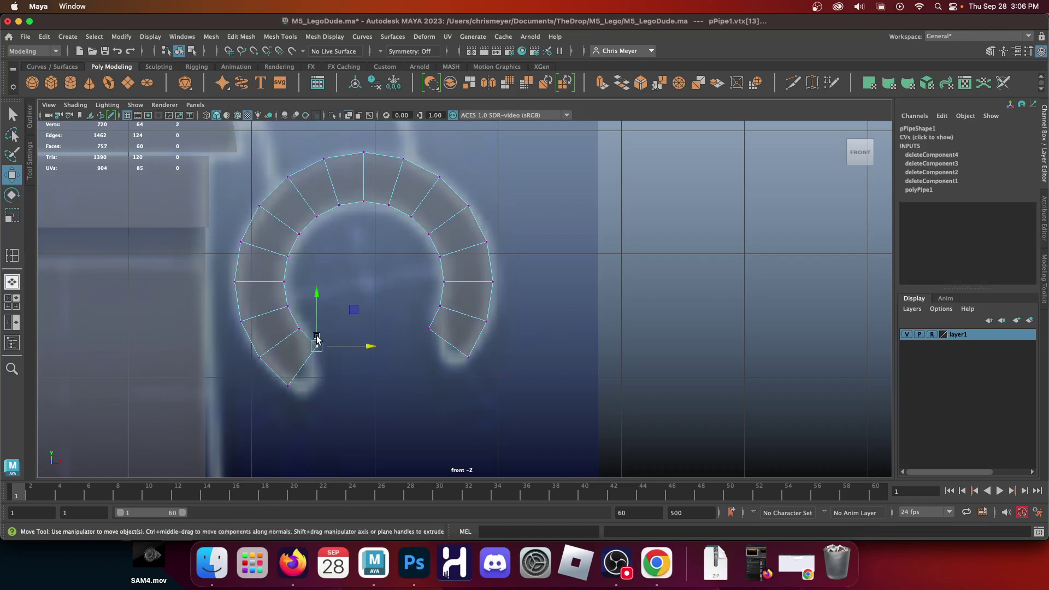
pyautogui.moveTo(341, 351); pyautogui.dragTo(308, 325)
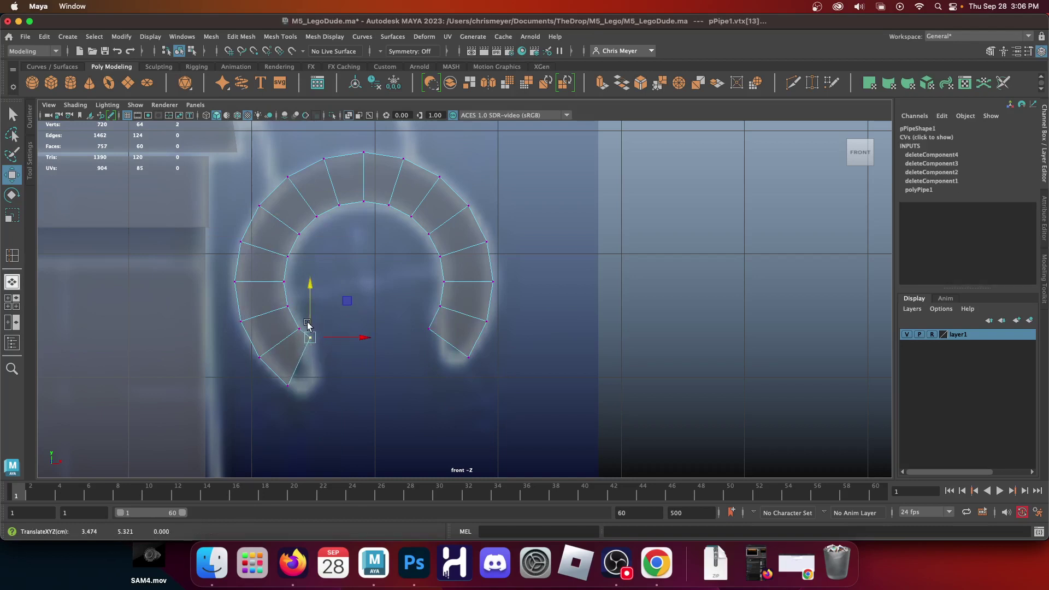
pyautogui.click(287, 385)
pyautogui.moveTo(314, 386)
pyautogui.mouseDown()
pyautogui.moveTo(334, 386)
pyautogui.moveTo(307, 375)
pyautogui.mouseUp()
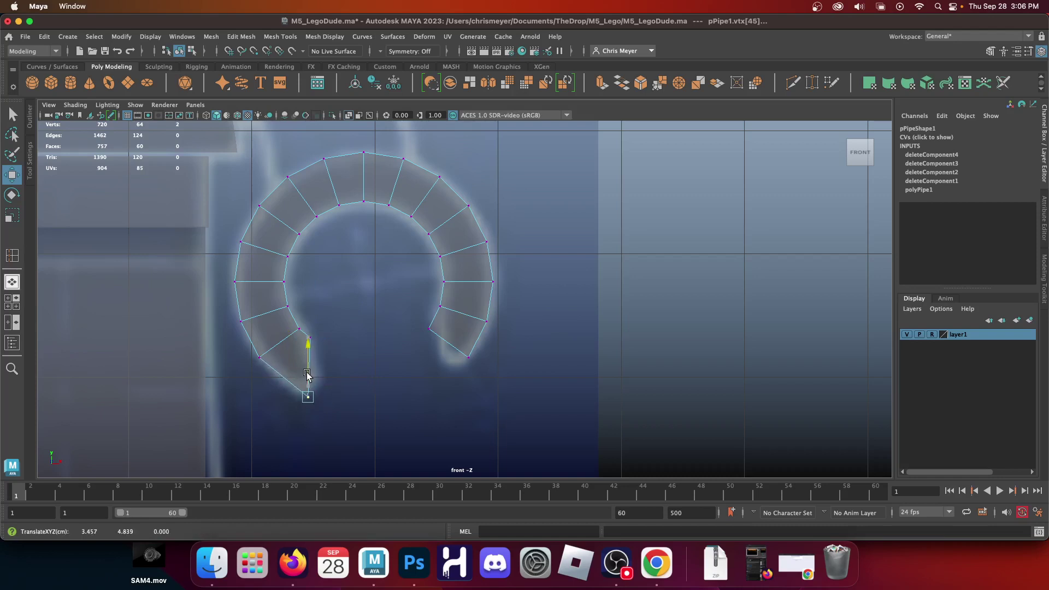
pyautogui.click(309, 339)
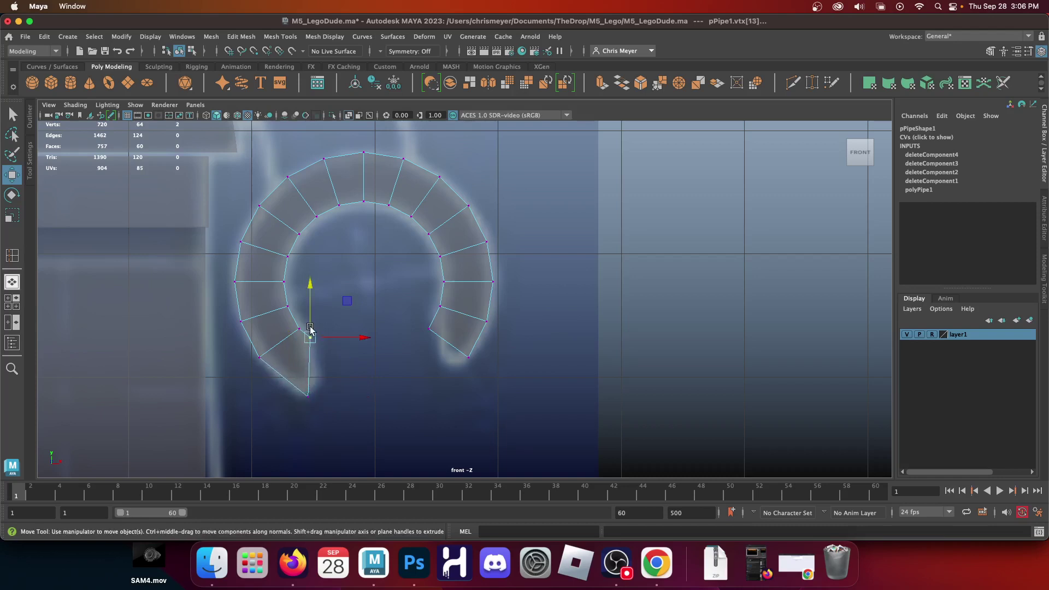
pyautogui.click(311, 324)
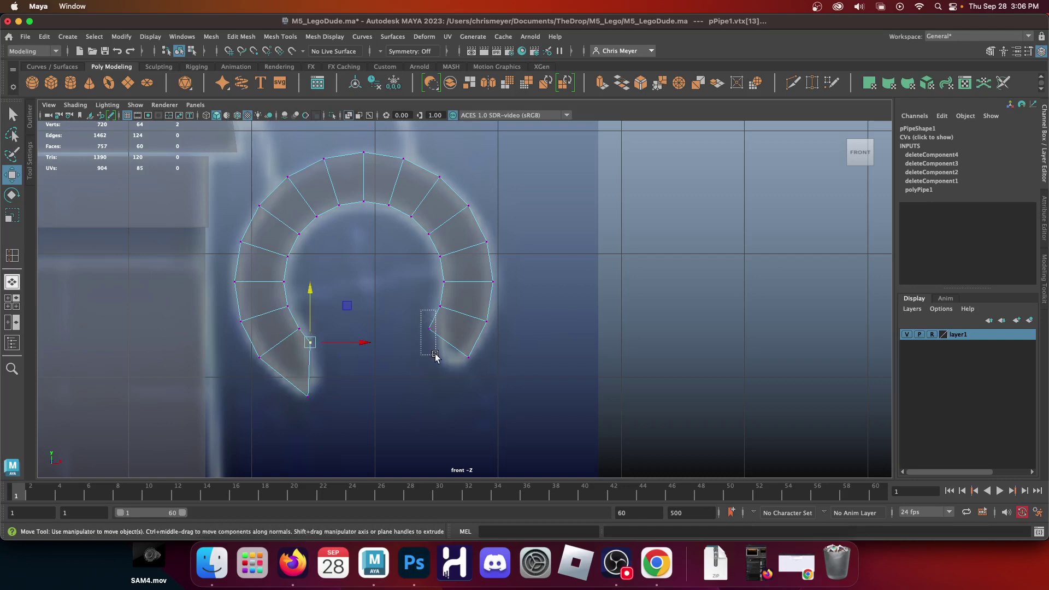
# Step: Square off the ring's right tip by moving its vertices, then show the four-view layout
pyautogui.click(430, 341)
pyautogui.moveTo(447, 329); pyautogui.dragTo(459, 330)
pyautogui.moveTo(440, 295); pyautogui.dragTo(443, 326)
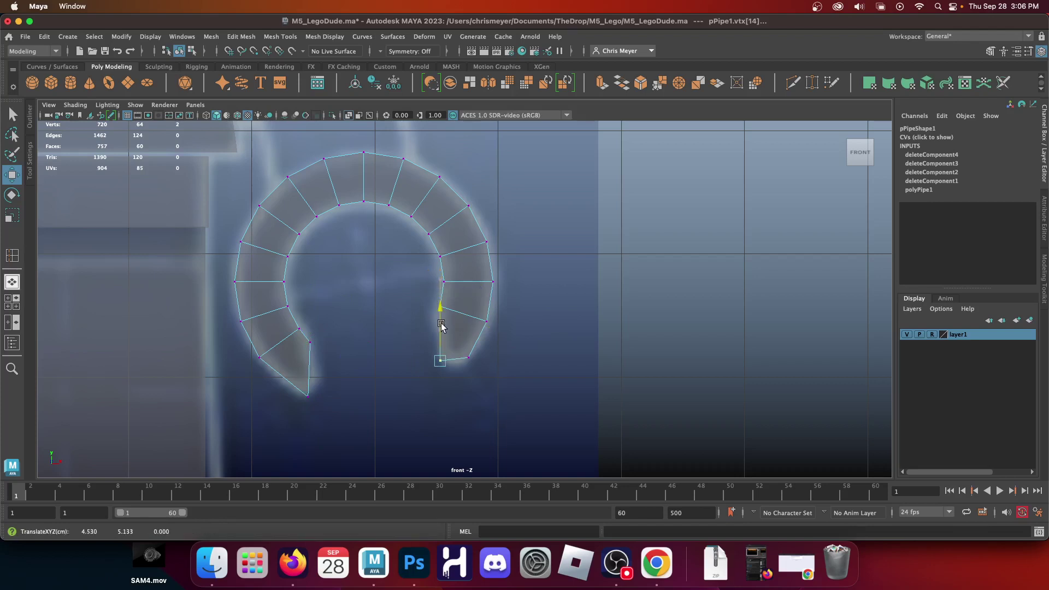
pyautogui.click(468, 361)
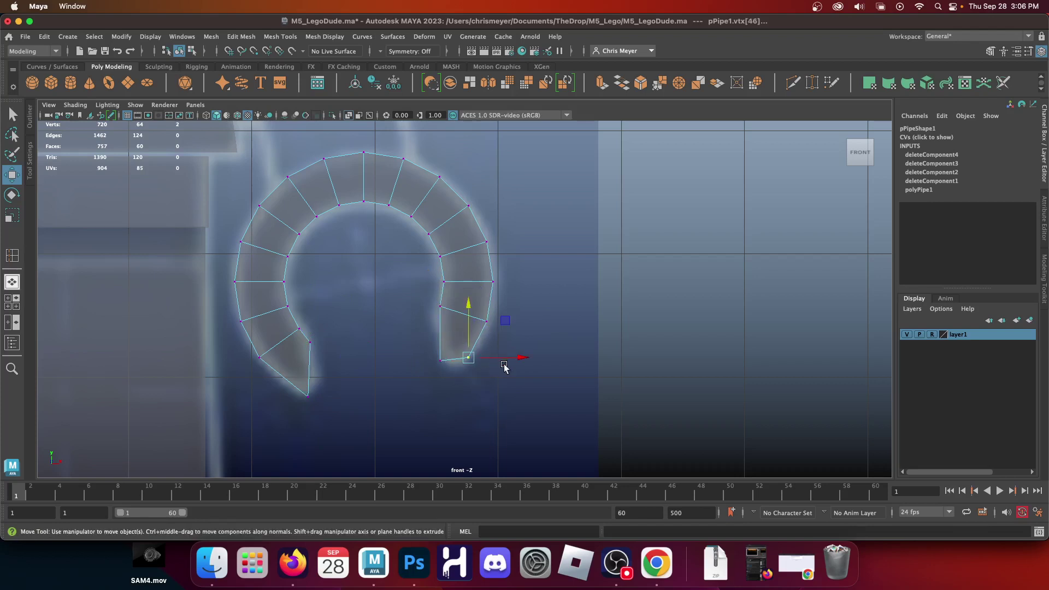
pyautogui.moveTo(465, 346)
pyautogui.mouseDown()
pyautogui.moveTo(461, 323)
pyautogui.moveTo(467, 339)
pyautogui.mouseUp()
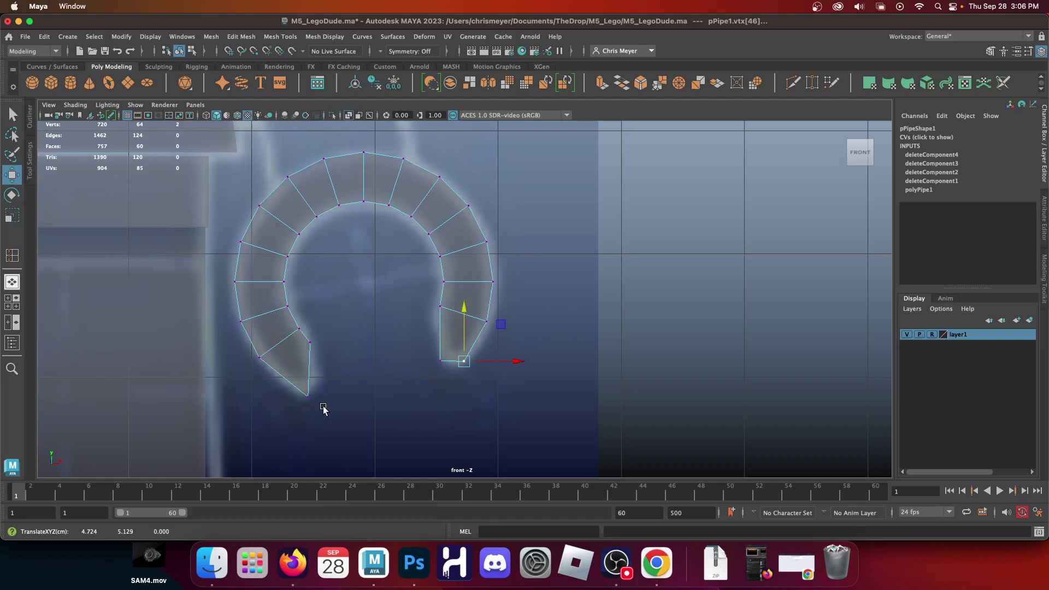
pyautogui.press('space')
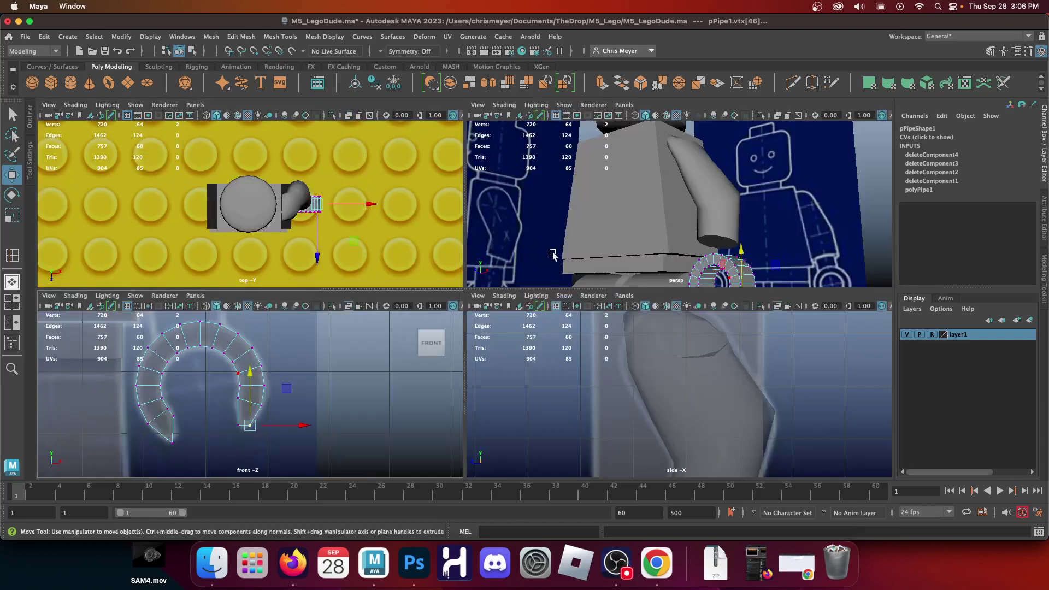
# Step: Maximize the perspective view, close in on the ring's open ends over the blueprint hand, and enter Edge mode
pyautogui.press('space')
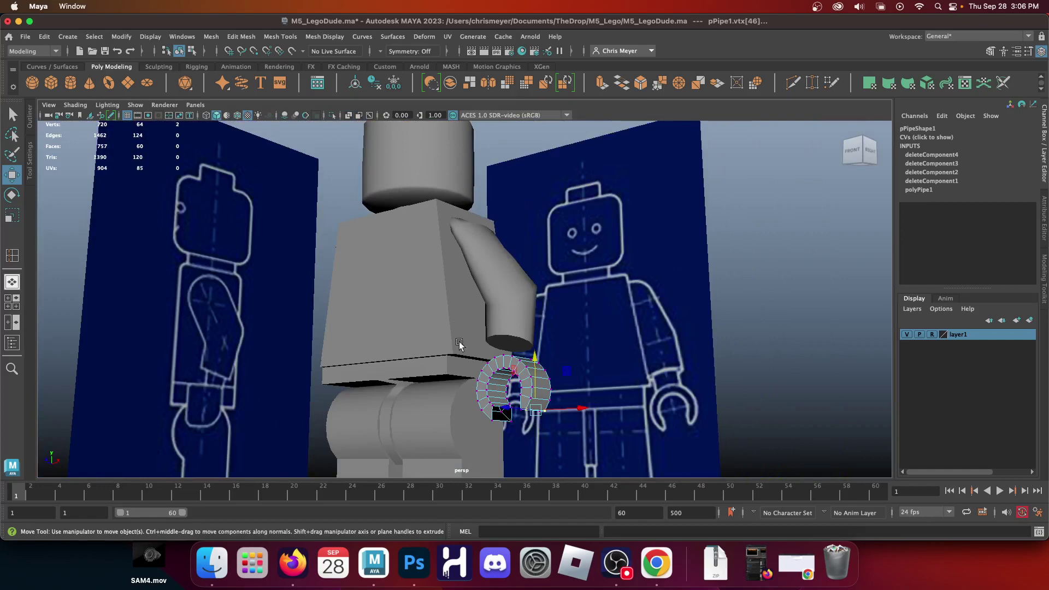
pyautogui.keyDown('alt'); pyautogui.moveTo(459, 342); pyautogui.dragTo(422, 296, button='right'); pyautogui.keyUp('alt')
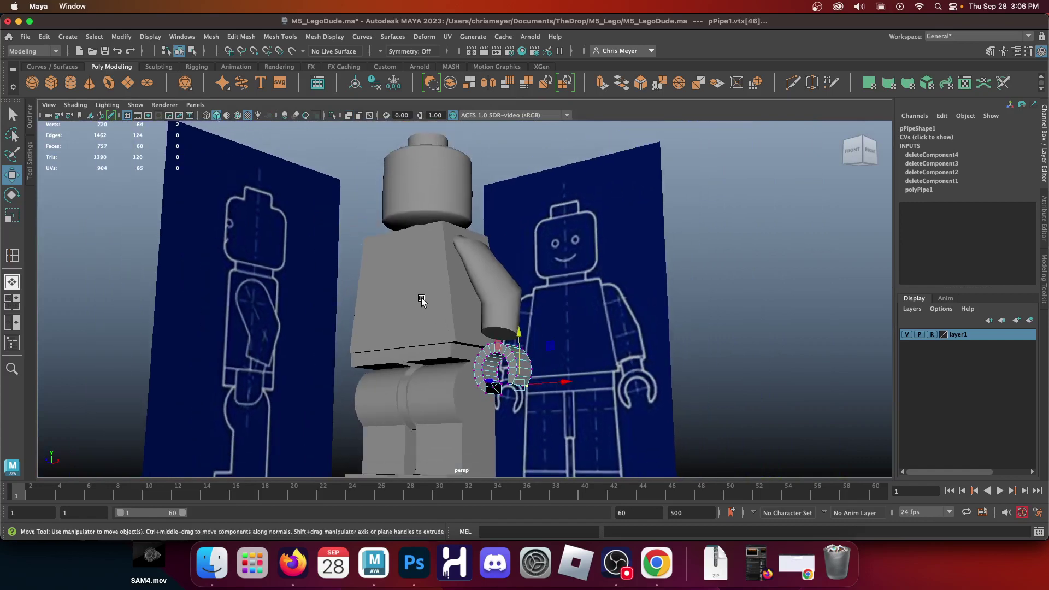
pyautogui.keyDown('alt'); pyautogui.moveTo(422, 301); pyautogui.dragTo(448, 313); pyautogui.keyUp('alt')
pyautogui.keyDown('alt'); pyautogui.moveTo(447, 313); pyautogui.dragTo(578, 401, button='right'); pyautogui.keyUp('alt')
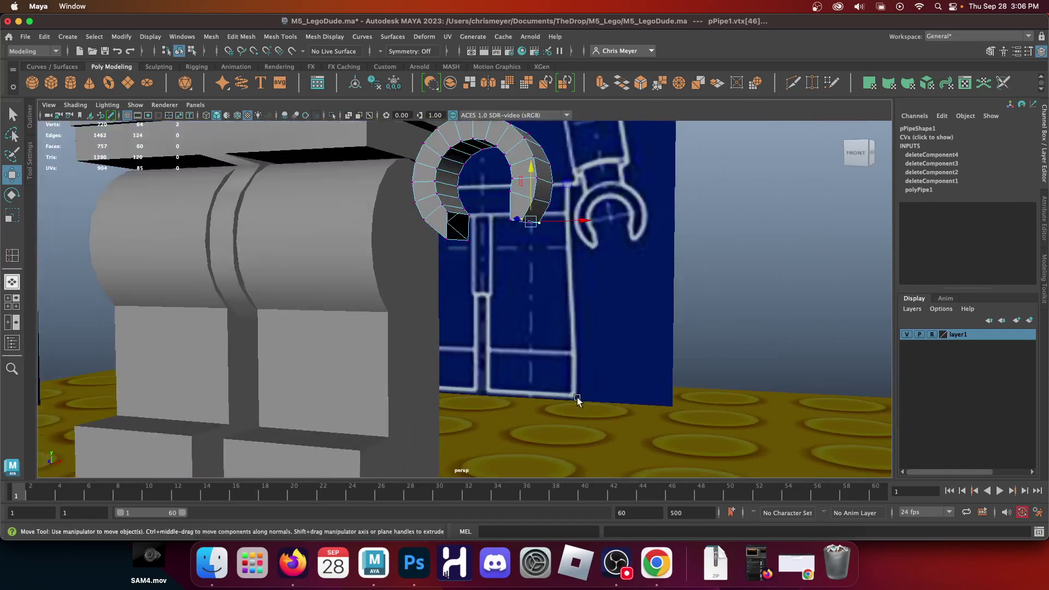
pyautogui.keyDown('alt'); pyautogui.moveTo(578, 401); pyautogui.dragTo(486, 323); pyautogui.keyUp('alt')
pyautogui.keyDown('alt'); pyautogui.moveTo(486, 323); pyautogui.dragTo(375, 331, button='right'); pyautogui.keyUp('alt')
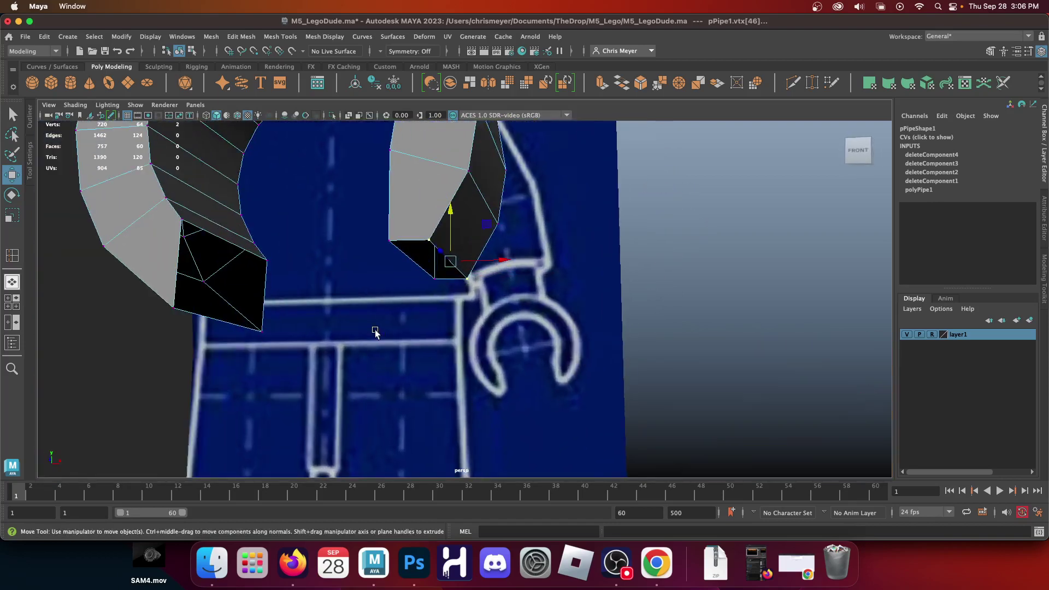
pyautogui.keyDown('alt'); pyautogui.moveTo(375, 331); pyautogui.dragTo(352, 320); pyautogui.keyUp('alt')
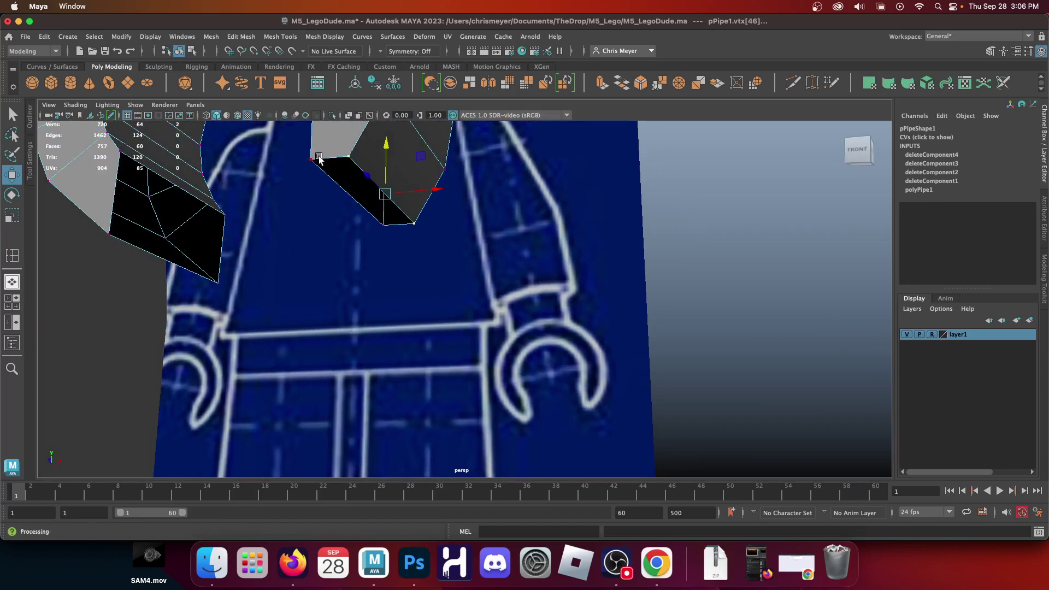
pyautogui.moveTo(79, 186); pyautogui.dragTo(85, 156, button='right')
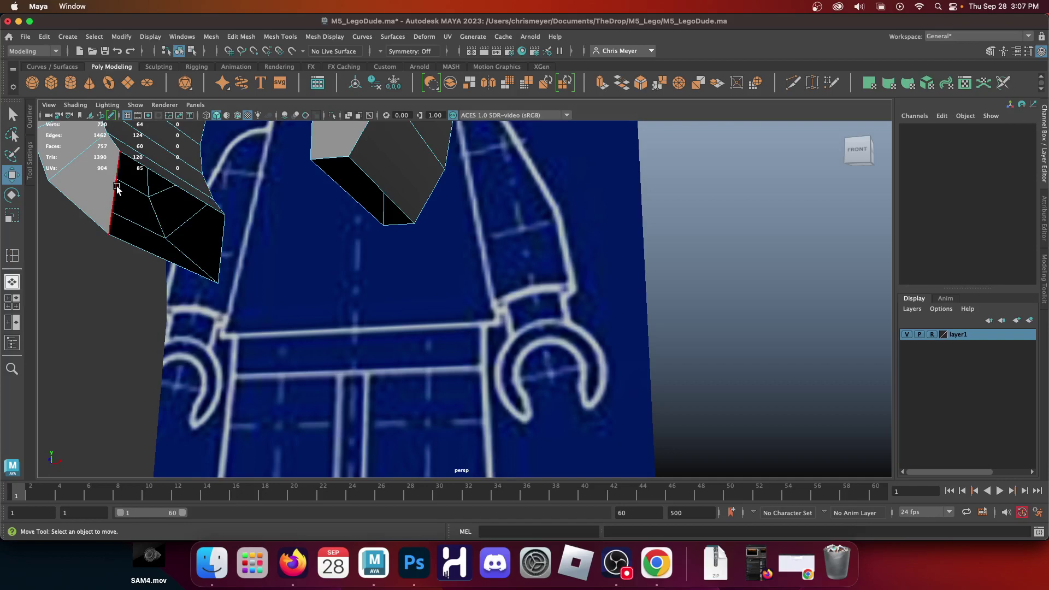
# Step: Extrude the edge at the ring's left open end outward into a new face
pyautogui.click(117, 189)
pyautogui.keyDown('alt'); pyautogui.moveTo(209, 236); pyautogui.dragTo(249, 234); pyautogui.keyUp('alt')
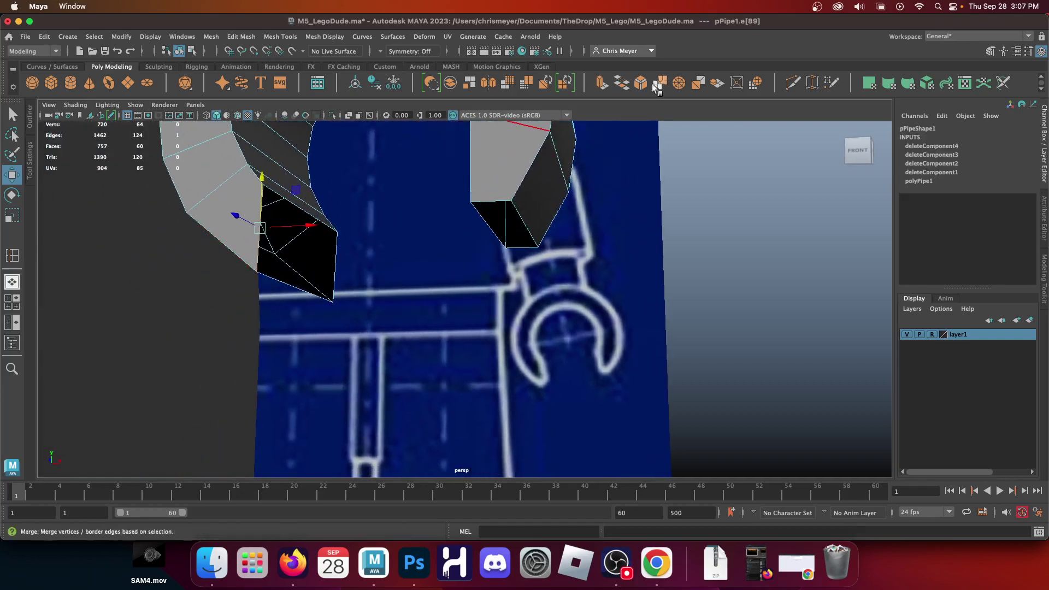
pyautogui.click(603, 83)
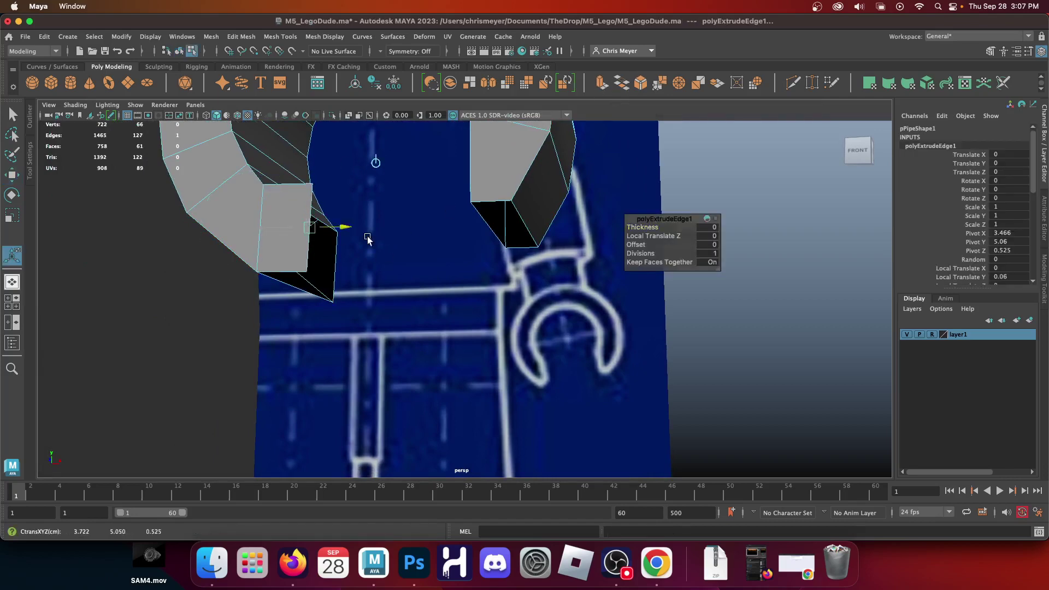
pyautogui.moveTo(368, 238); pyautogui.dragTo(265, 438)
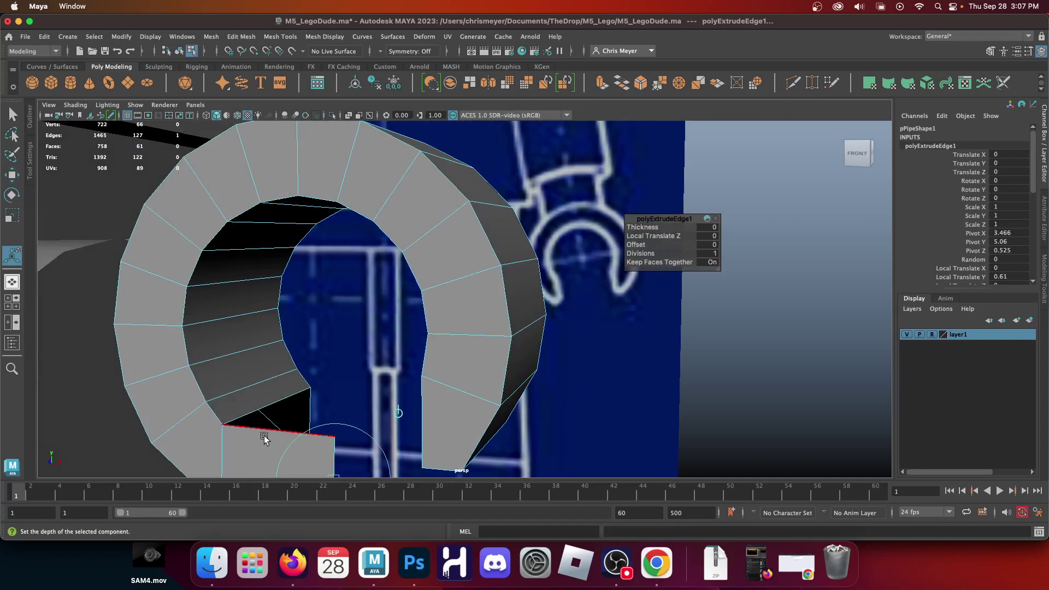
# Step: Move the new face's corner vertices onto the ring's end
pyautogui.moveTo(281, 216); pyautogui.dragTo(240, 218, button='right')
pyautogui.keyDown('alt'); pyautogui.moveTo(238, 296); pyautogui.dragTo(360, 297, button='right'); pyautogui.keyUp('alt')
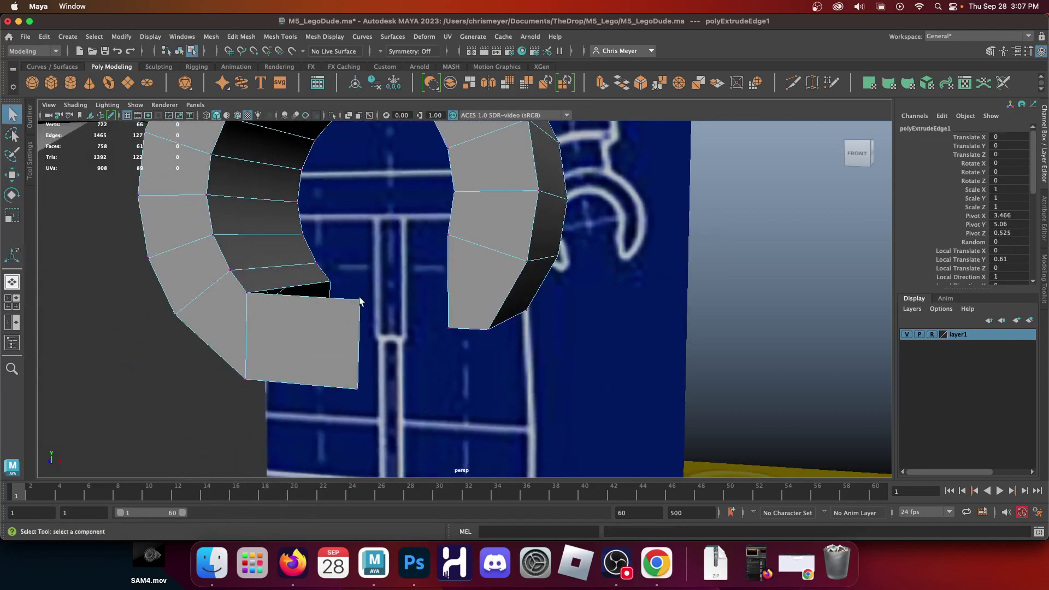
pyautogui.click(362, 301)
pyautogui.press('w')
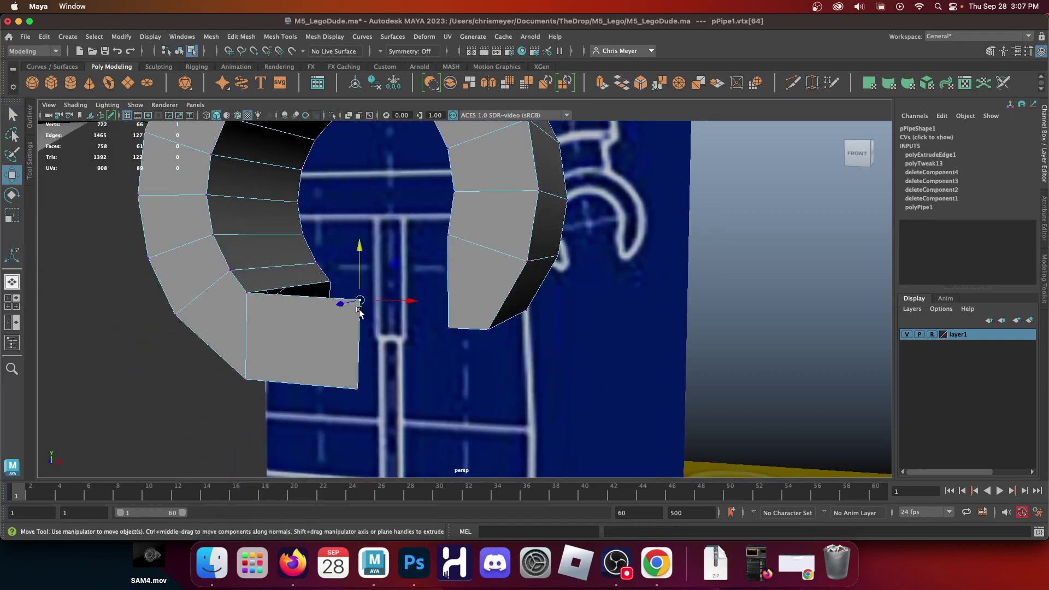
pyautogui.moveTo(359, 301); pyautogui.dragTo(345, 286)
pyautogui.click(357, 389)
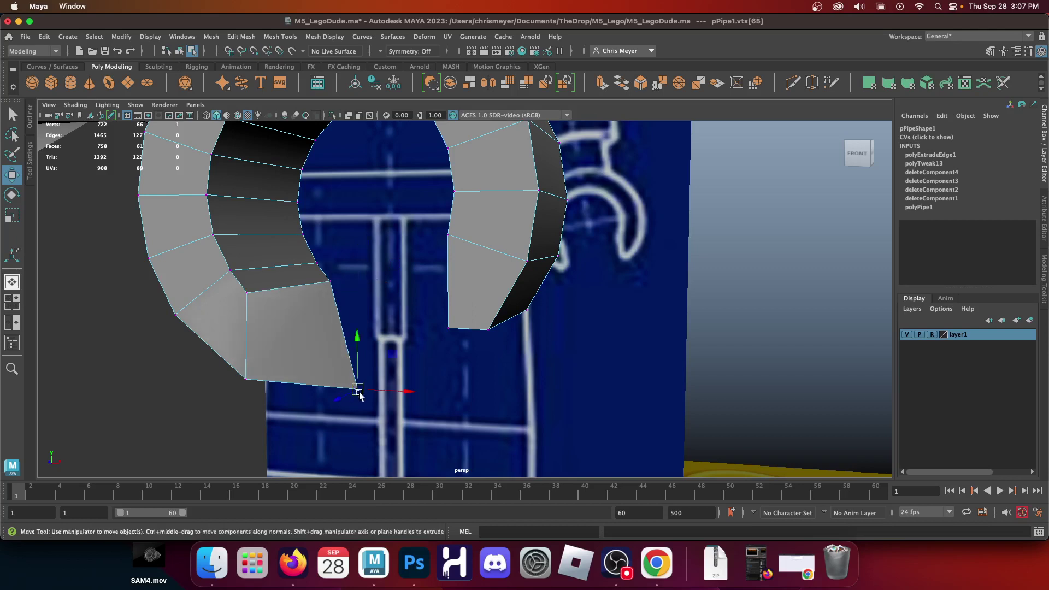
pyautogui.moveTo(357, 389); pyautogui.dragTo(346, 356)
pyautogui.keyDown('alt'); pyautogui.moveTo(277, 382); pyautogui.dragTo(280, 393); pyautogui.keyUp('alt')
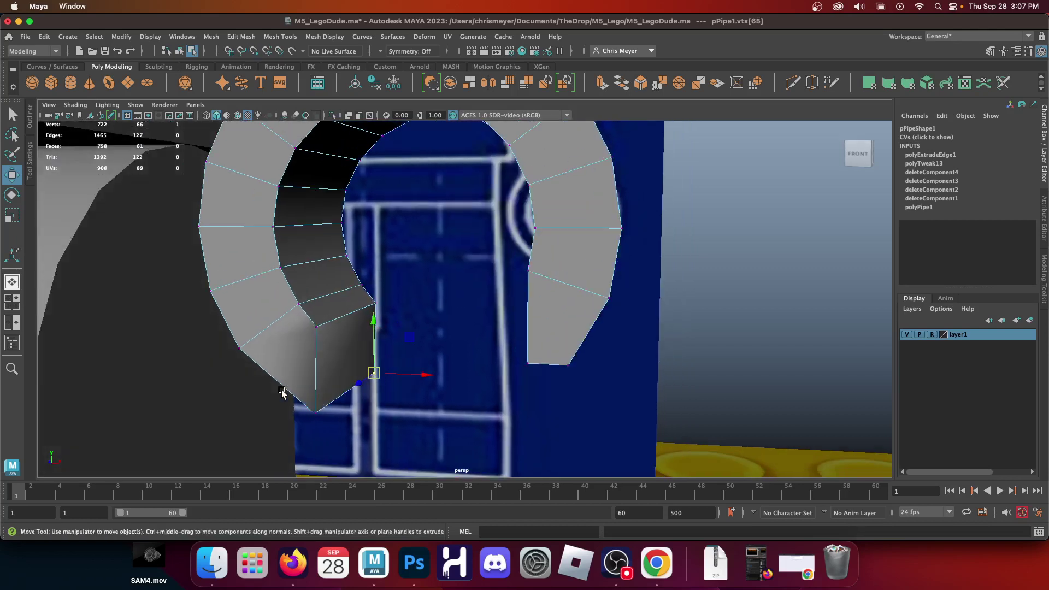
# Step: Weld the vertices around the new block with Edit Mesh > Merge
pyautogui.moveTo(454, 441); pyautogui.dragTo(258, 263)
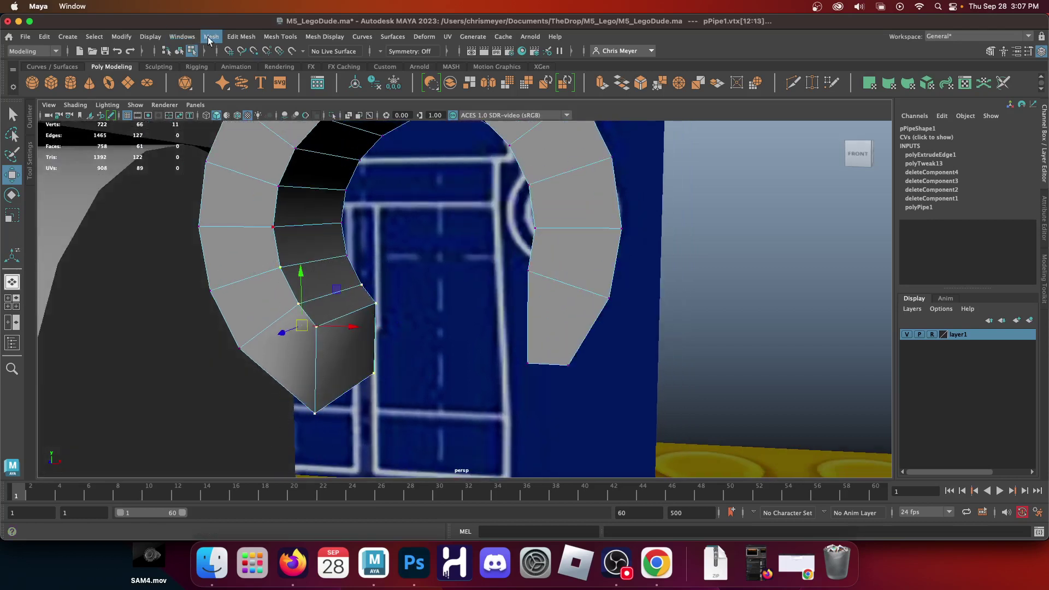
pyautogui.click(242, 36)
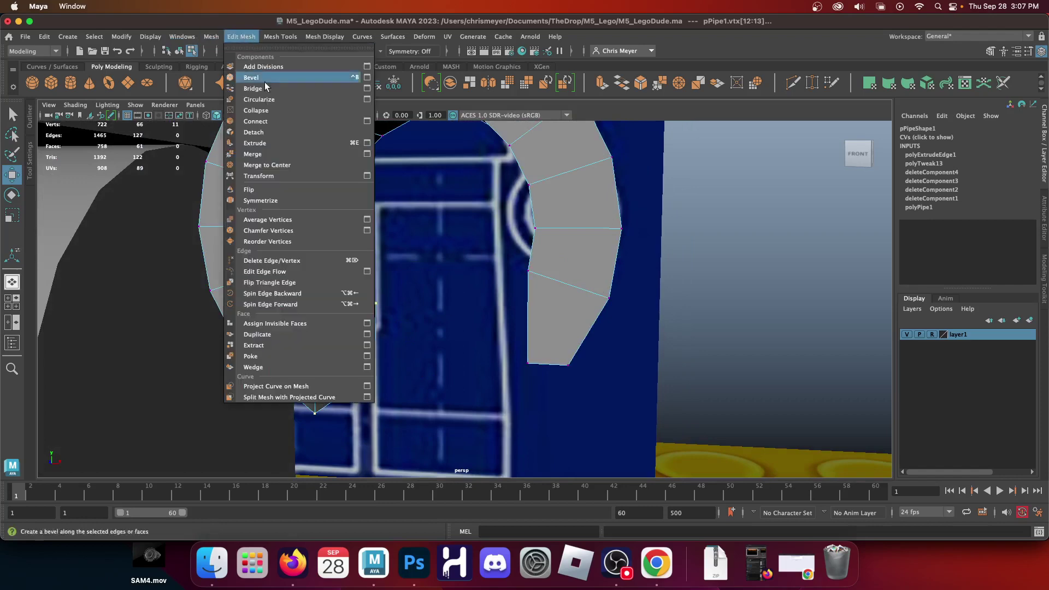
pyautogui.click(284, 151)
pyautogui.scroll(-2, 519, 339)
pyautogui.scroll(10, 524, 345)
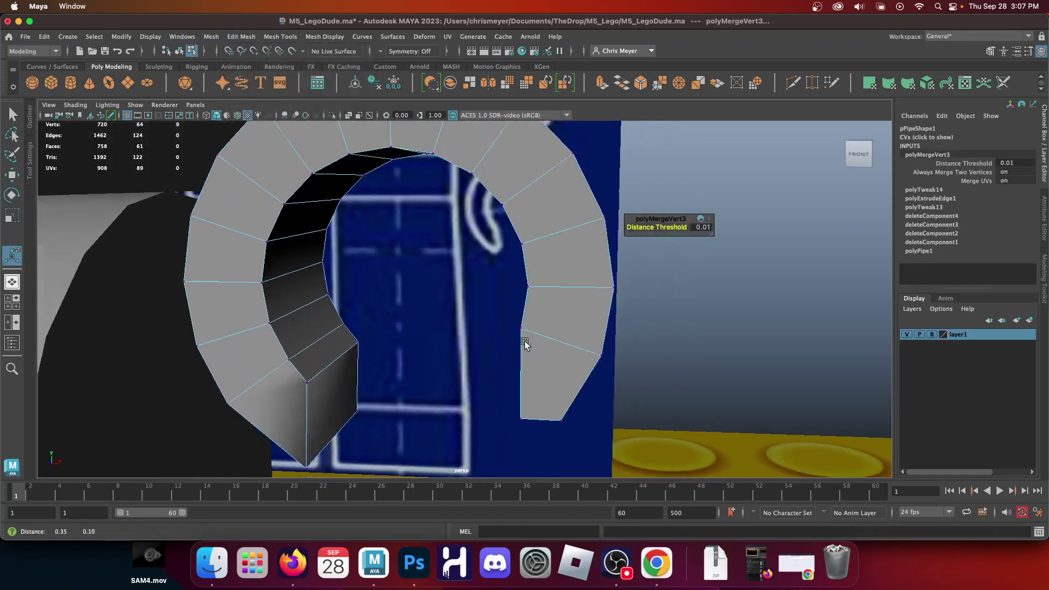
pyautogui.keyDown('alt'); pyautogui.moveTo(409, 319); pyautogui.dragTo(345, 157, button='middle'); pyautogui.keyUp('alt')
pyautogui.moveTo(336, 183); pyautogui.dragTo(336, 123, button='right')
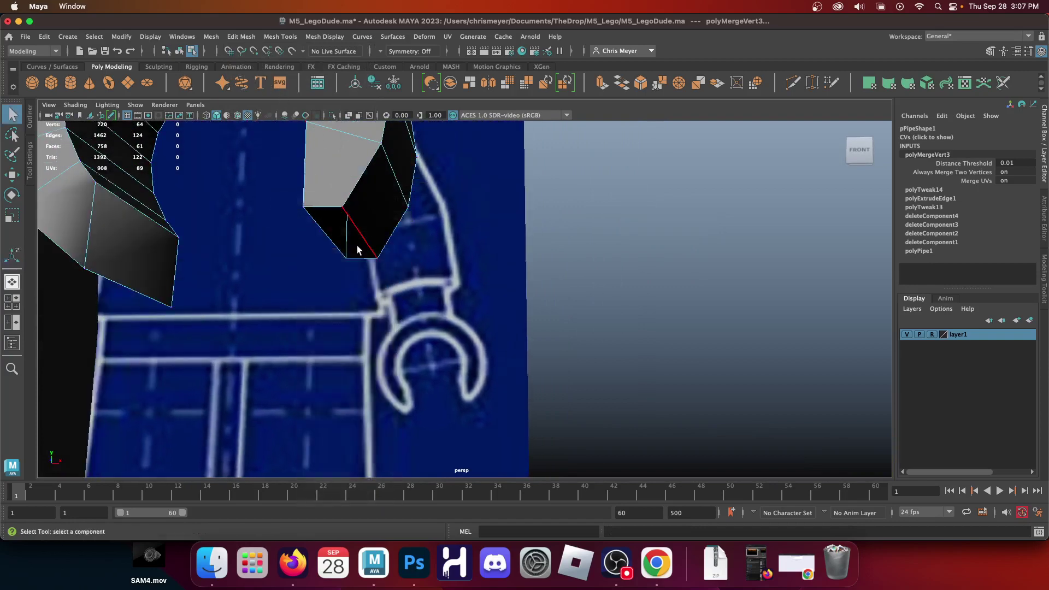
# Step: Extrude the edge at the ring's right open end into a new face
pyautogui.click(361, 239)
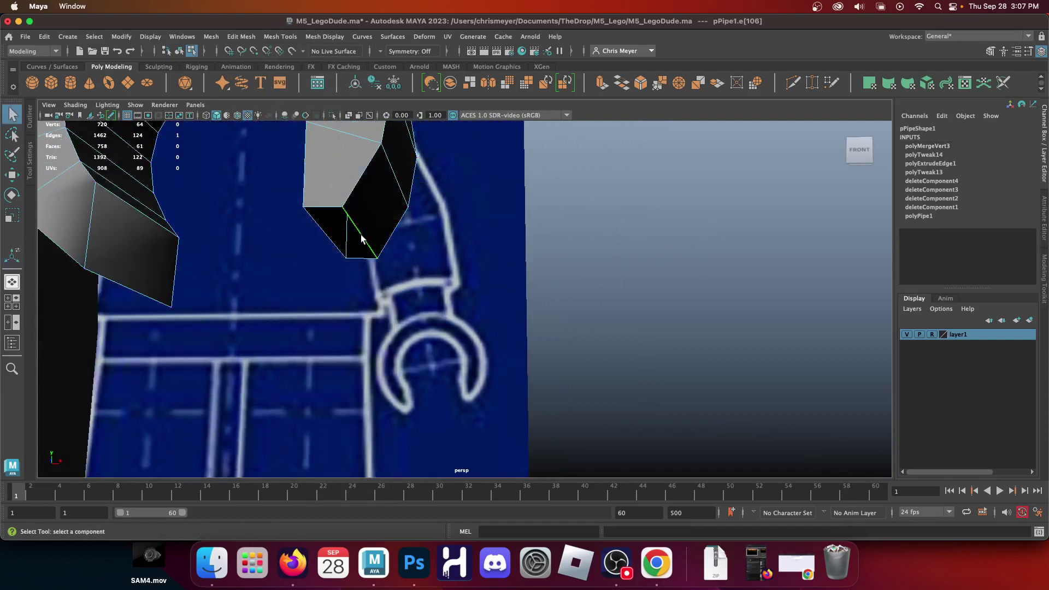
pyautogui.click(604, 85)
pyautogui.moveTo(342, 272); pyautogui.dragTo(366, 242)
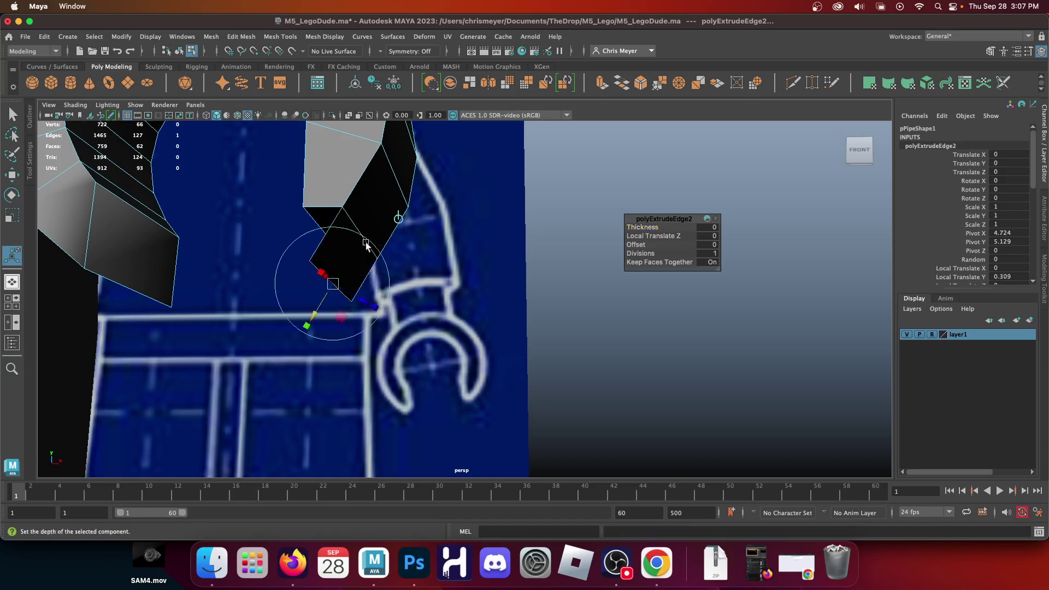
pyautogui.scroll(-3, 397, 236)
pyautogui.scroll(3, 328, 229)
pyautogui.press('q')
# Step: Move the new face's corner vertices up onto the ring
pyautogui.moveTo(310, 214); pyautogui.dragTo(281, 226, button='right')
pyautogui.click(302, 273)
pyautogui.press('w')
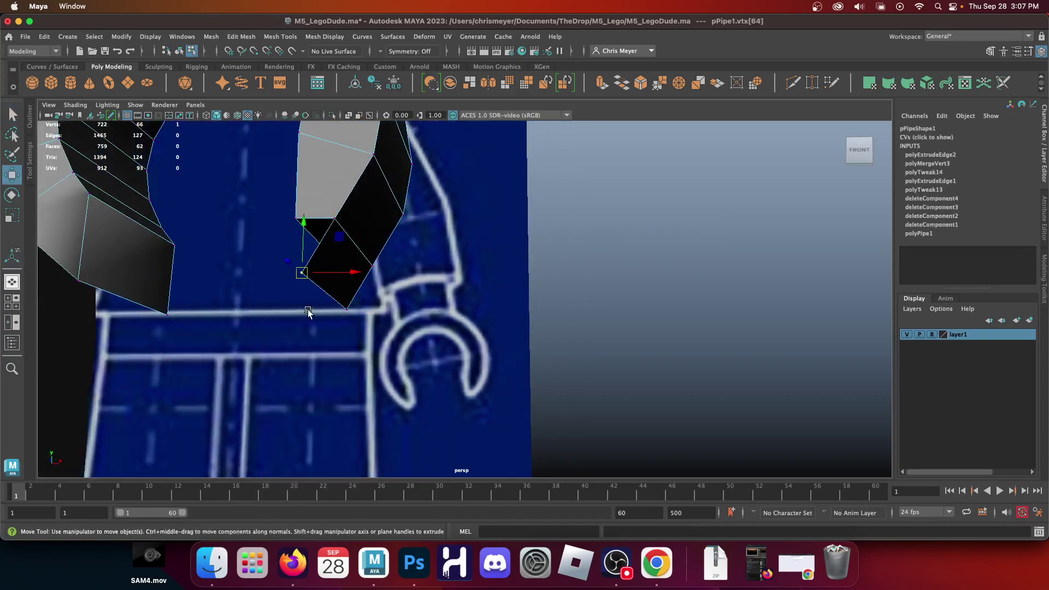
pyautogui.click(340, 316)
pyautogui.moveTo(345, 307); pyautogui.dragTo(295, 218)
pyautogui.click(304, 273)
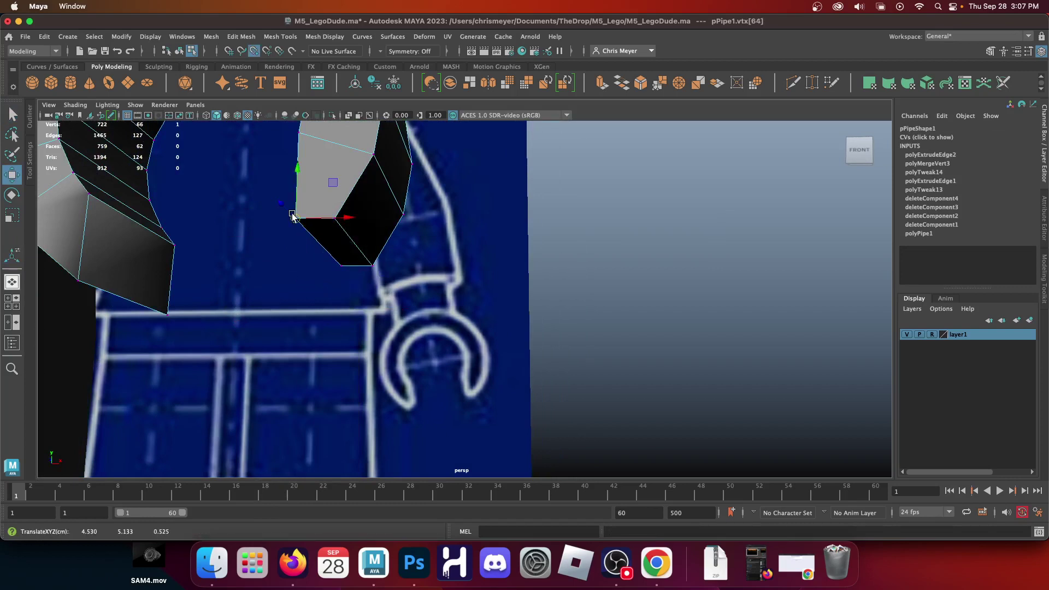
# Step: Merge the overlapping vertices at the ring's right end
pyautogui.moveTo(386, 307); pyautogui.dragTo(241, 166)
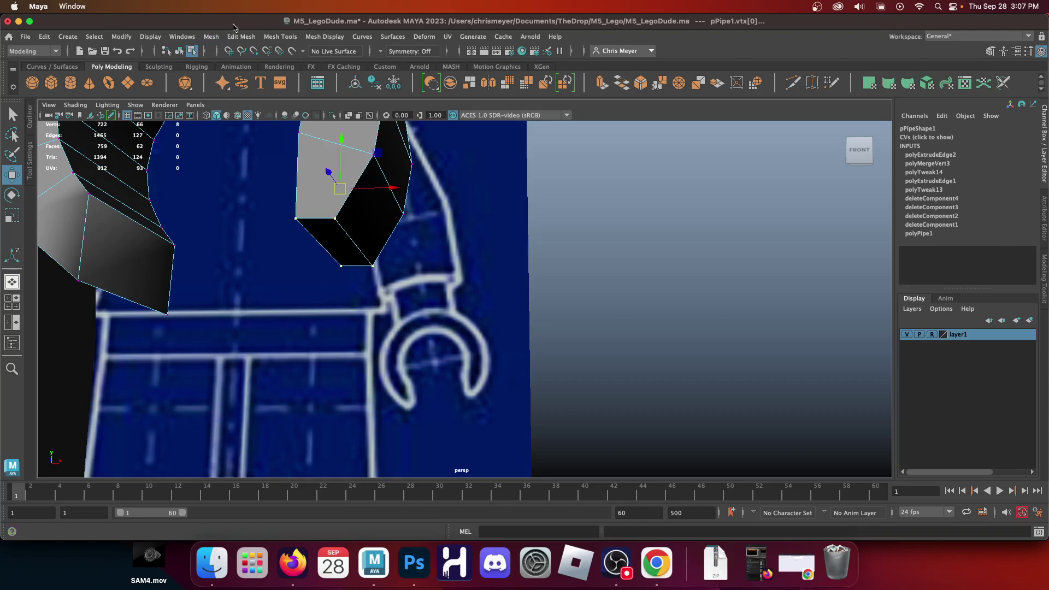
pyautogui.click(258, 44)
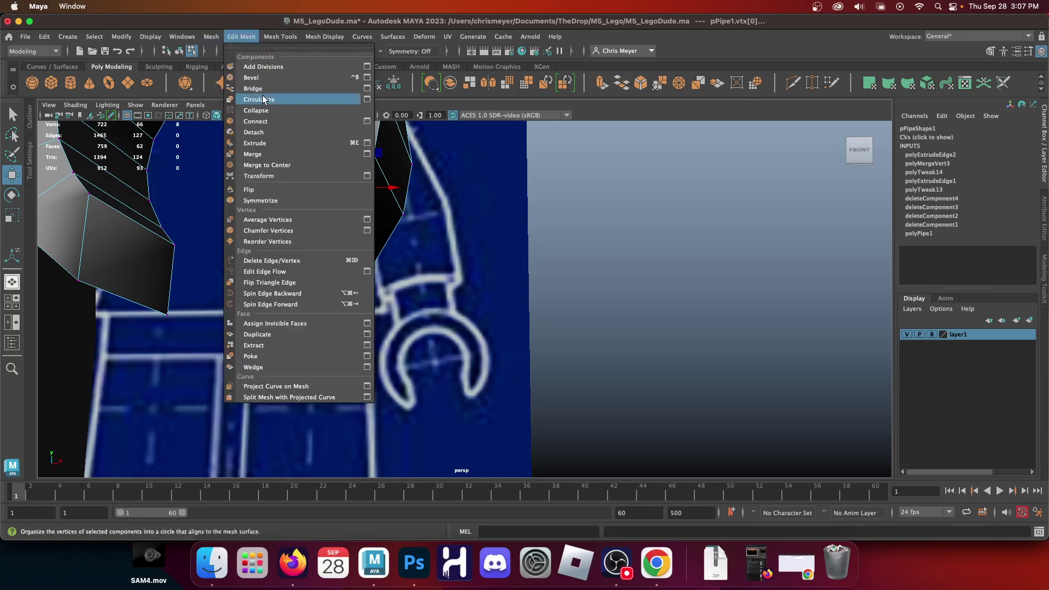
pyautogui.click(276, 152)
pyautogui.scroll(-5, 341, 246)
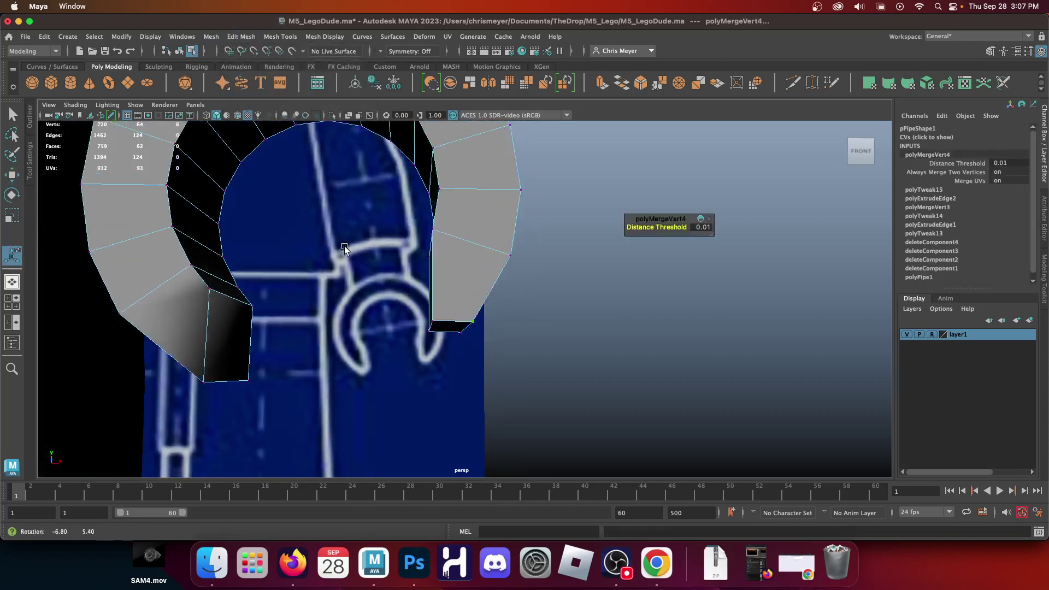
# Step: Apply Soften Edge to the pipe's end face, then return to Object Mode
pyautogui.moveTo(238, 214); pyautogui.dragTo(233, 254, button='right')
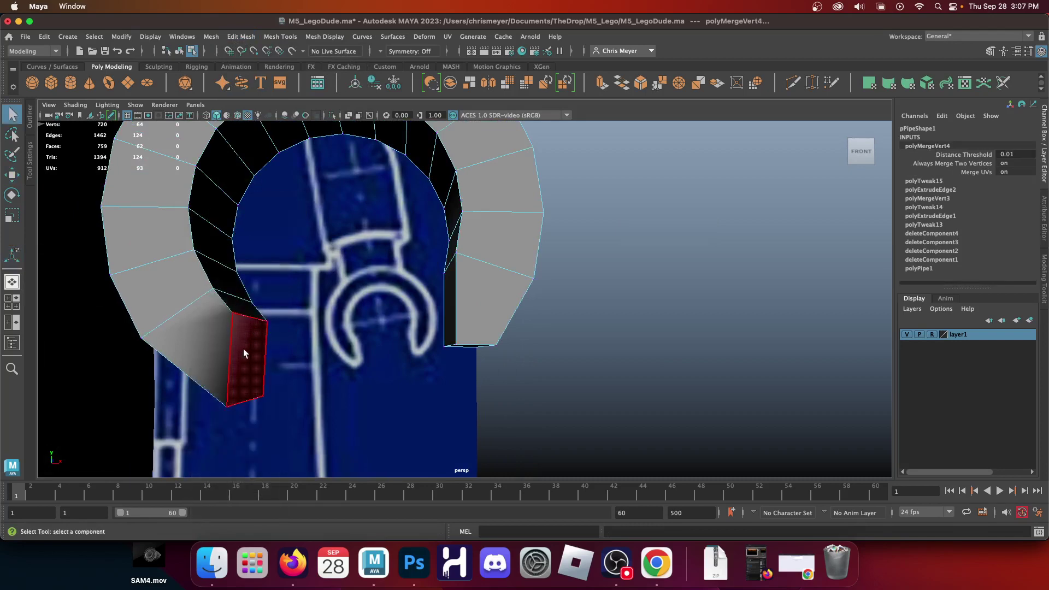
pyautogui.scroll(5, 410, 300)
pyautogui.click(438, 215)
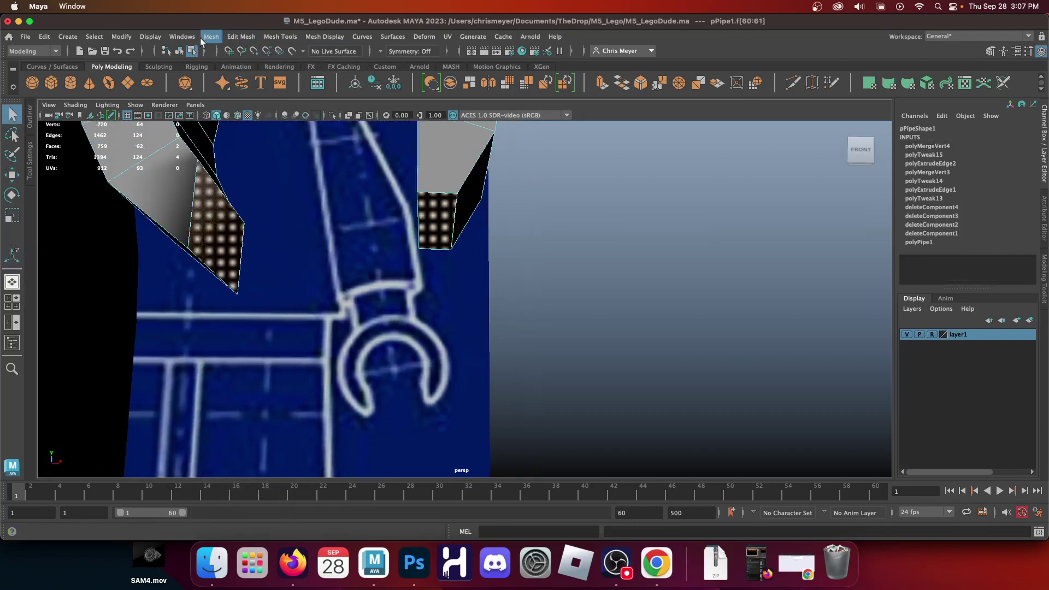
pyautogui.click(314, 36)
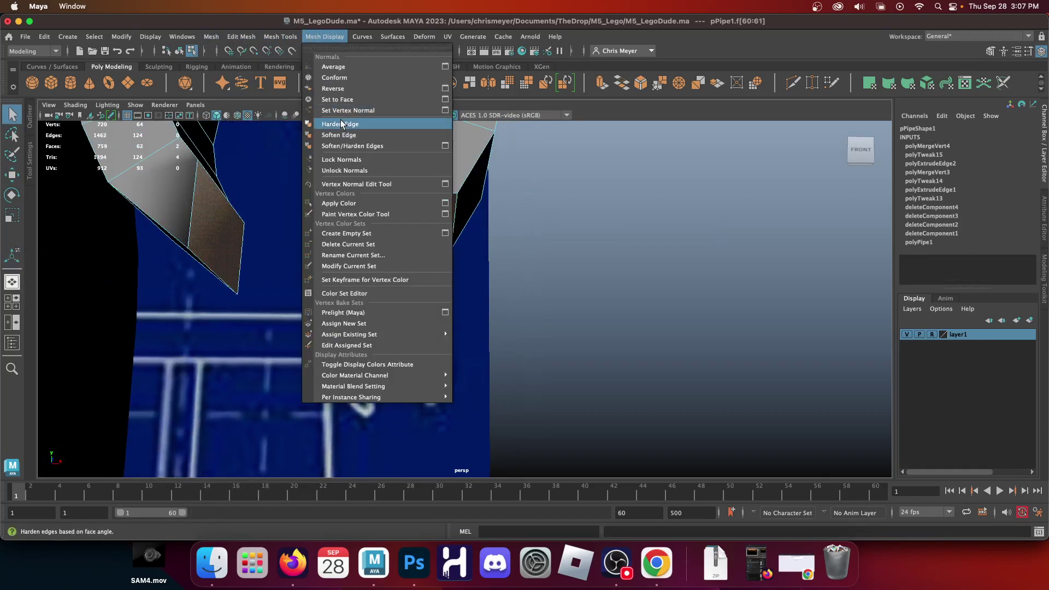
pyautogui.click(334, 122)
pyautogui.moveTo(495, 143); pyautogui.dragTo(511, 155, button='right')
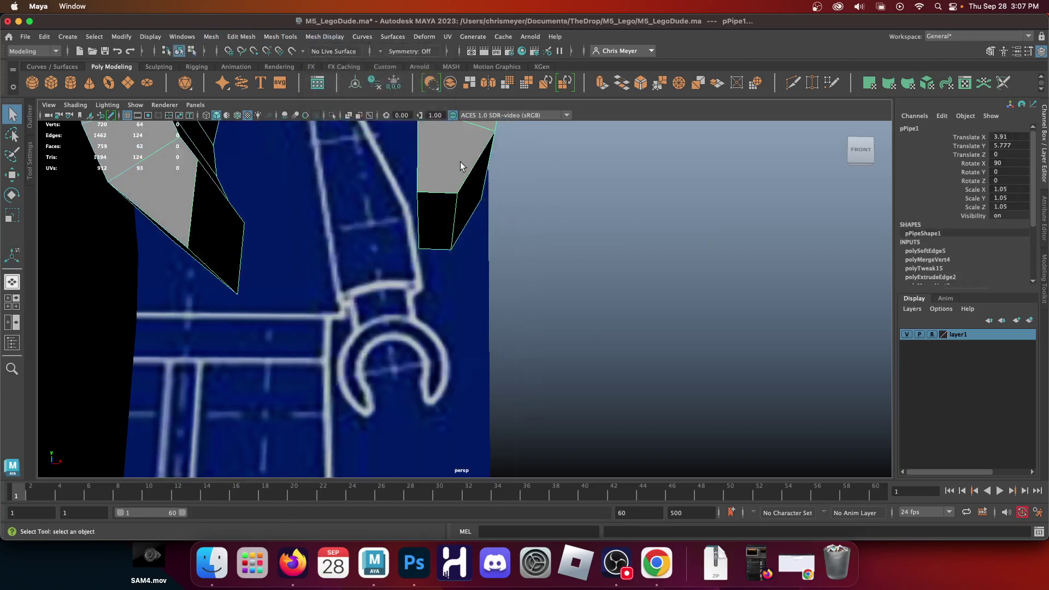
# Step: In the side view, scale the hand pipe on Y from 1.05 to 1.584
pyautogui.scroll(-1, 474, 283)
pyautogui.scroll(-5, 474, 283)
pyautogui.moveTo(543, 303)
pyautogui.keyDown('alt'); pyautogui.mouseDown()
pyautogui.moveTo(457, 324)
pyautogui.moveTo(558, 312)
pyautogui.mouseUp(); pyautogui.keyUp('alt')
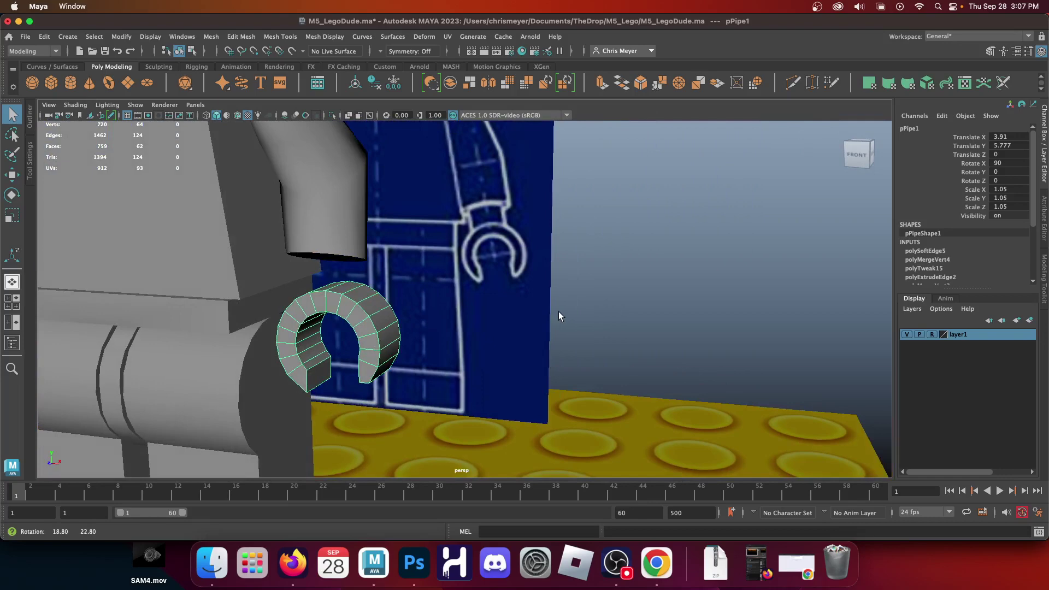
pyautogui.press('space')
pyautogui.press('space')
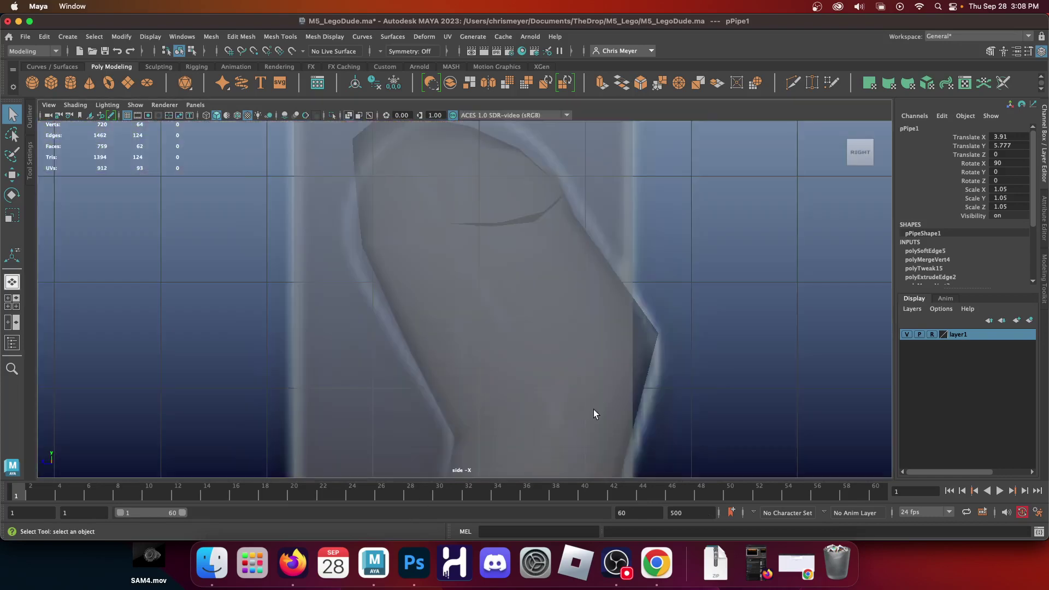
pyautogui.scroll(-5, 547, 402)
pyautogui.keyDown('alt'); pyautogui.moveTo(512, 391); pyautogui.dragTo(393, 311, button='middle'); pyautogui.keyUp('alt')
pyautogui.scroll(4, 436, 339)
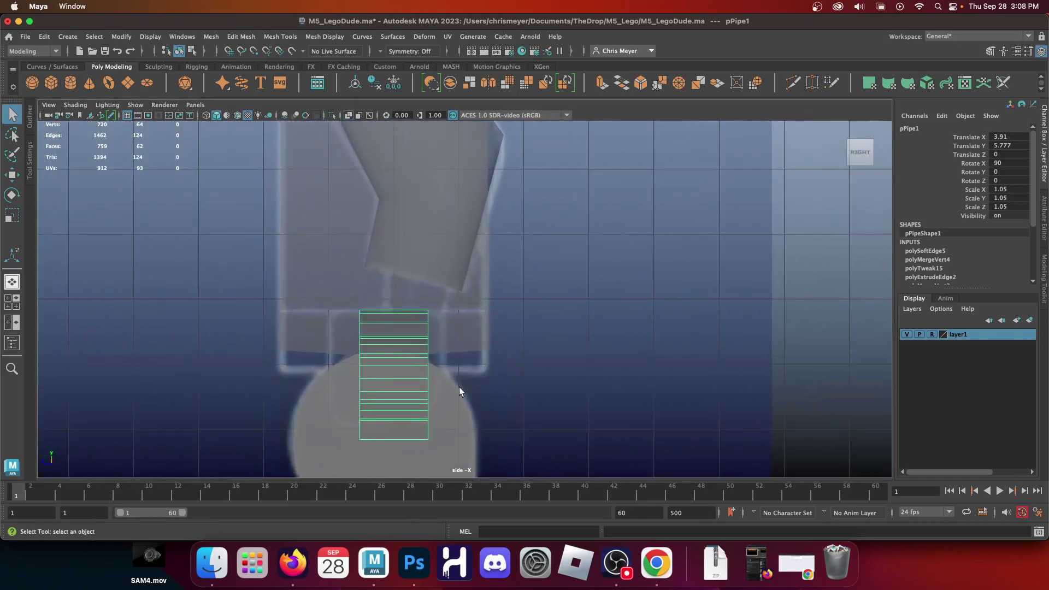
pyautogui.keyDown('alt'); pyautogui.moveTo(459, 387); pyautogui.dragTo(521, 372, button='middle'); pyautogui.keyUp('alt')
pyautogui.scroll(-2, 494, 372)
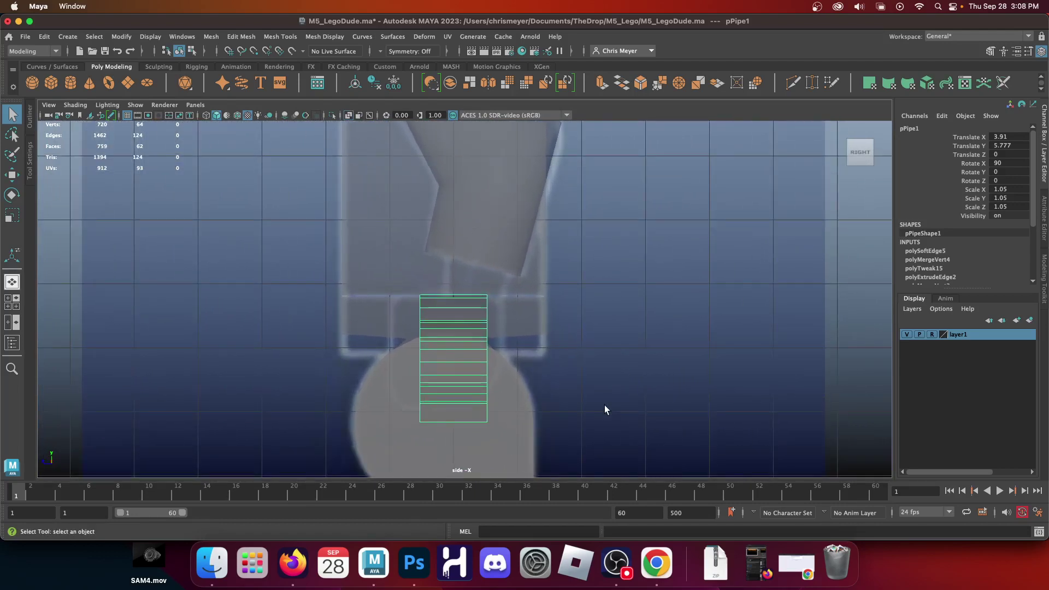
pyautogui.press('r')
pyautogui.moveTo(408, 366)
pyautogui.mouseDown()
pyautogui.moveTo(375, 368)
pyautogui.moveTo(395, 365)
pyautogui.mouseUp()
pyautogui.press('w')
pyautogui.press('r')
pyautogui.press('w')
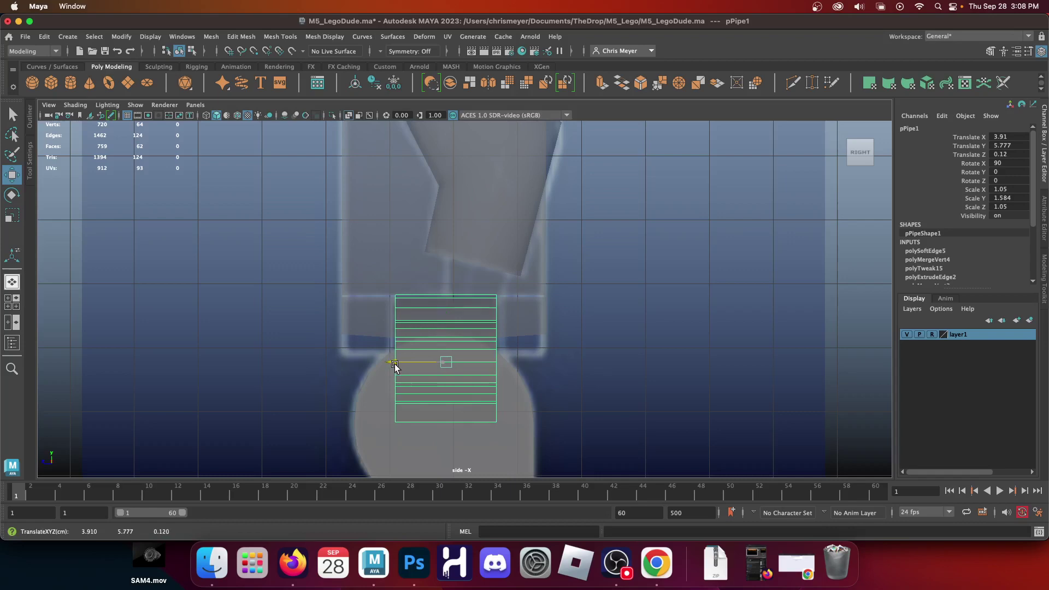
# Step: Add a polygon cylinder, raise it toward the arm and shrink it to 0.531 scale
pyautogui.click(67, 84)
pyautogui.scroll(-5, 562, 452)
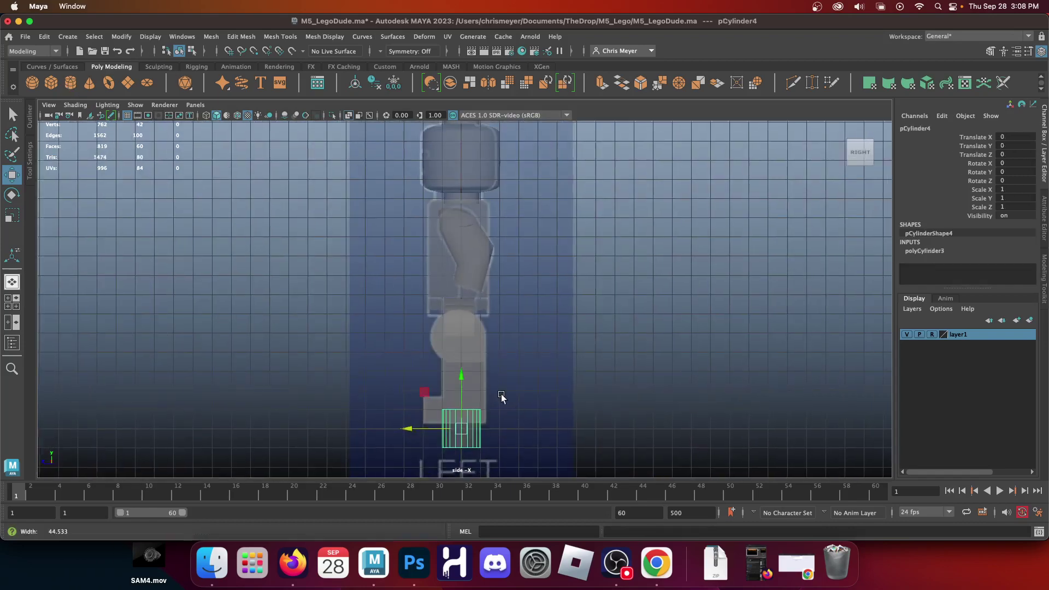
pyautogui.scroll(3, 537, 346)
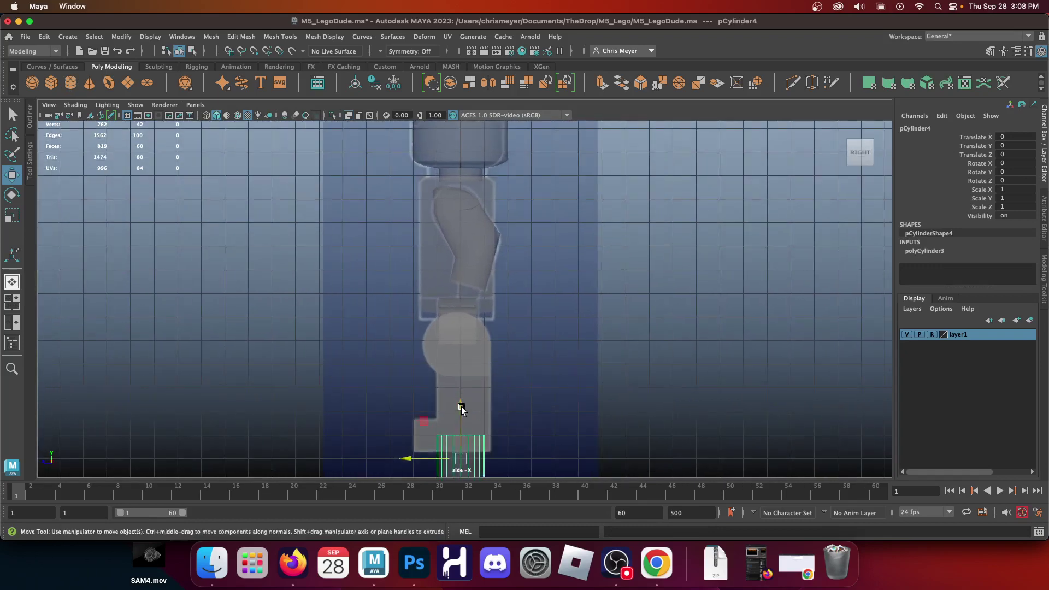
pyautogui.moveTo(462, 406); pyautogui.dragTo(427, 199)
pyautogui.scroll(5, 523, 363)
pyautogui.press('r')
pyautogui.scroll(2, 497, 221)
pyautogui.press('w')
pyautogui.press('r')
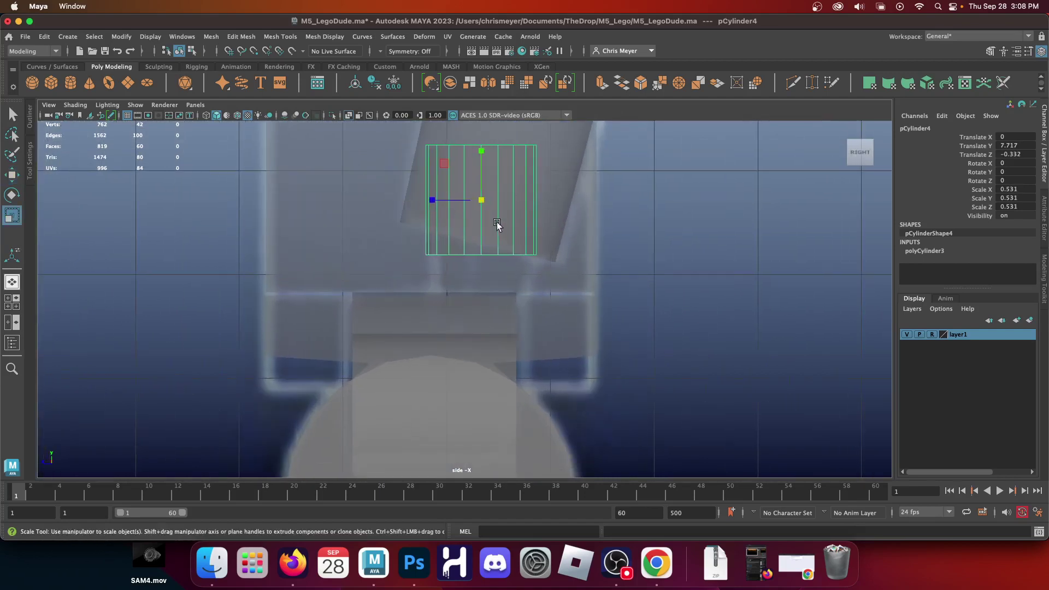
pyautogui.press('w')
pyautogui.moveTo(482, 149); pyautogui.dragTo(485, 200)
# Step: Slide the wrist cylinder onto the hand and tilt it -18.718° on X and 10.219° on Z
pyautogui.press('space')
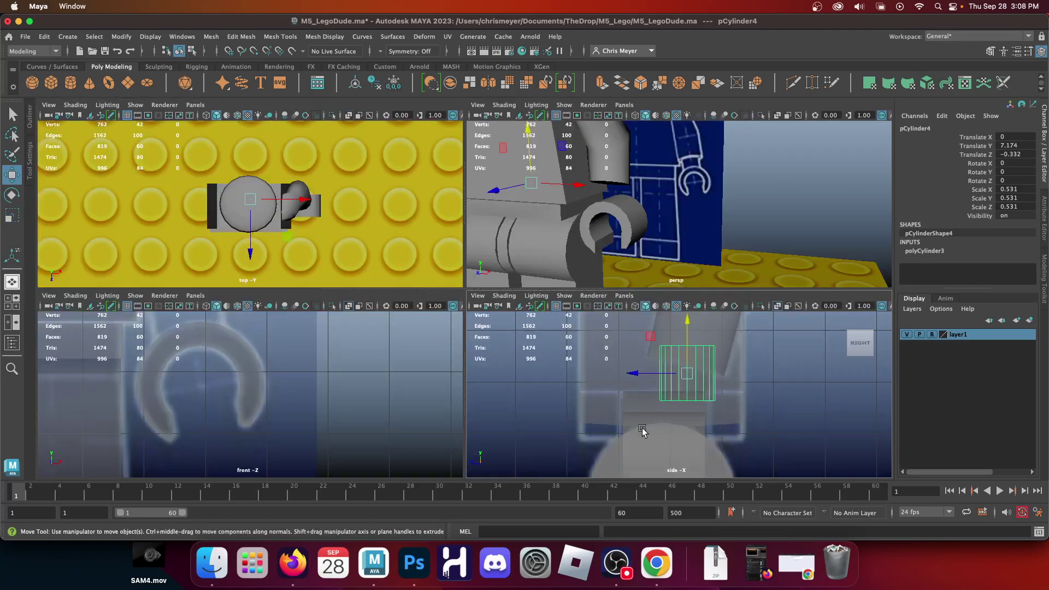
pyautogui.press('space')
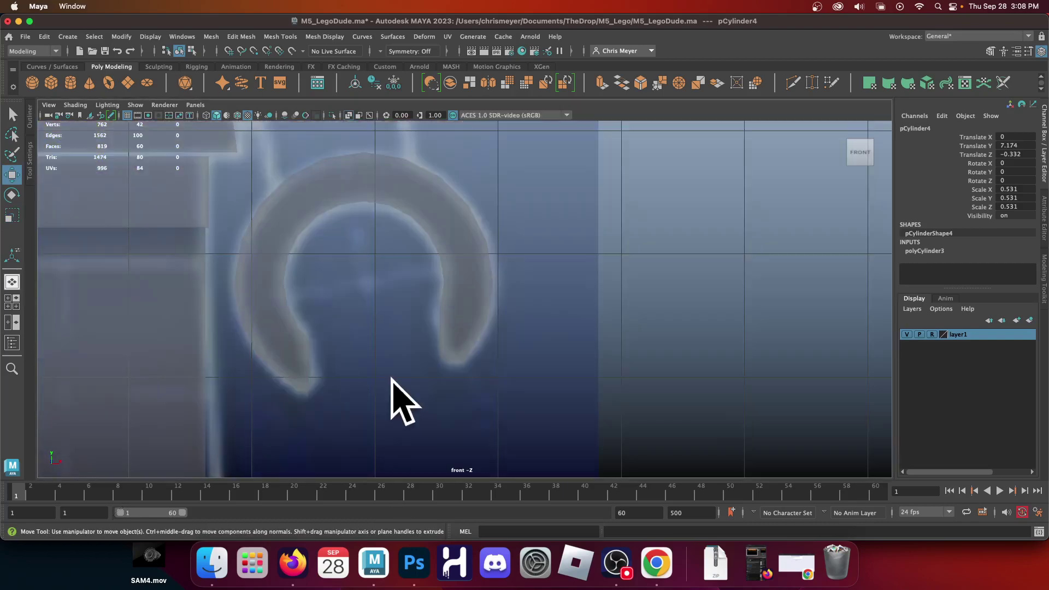
pyautogui.scroll(-5, 398, 398)
pyautogui.moveTo(378, 259); pyautogui.dragTo(462, 259)
pyautogui.press('e')
pyautogui.press('w')
pyautogui.press('space')
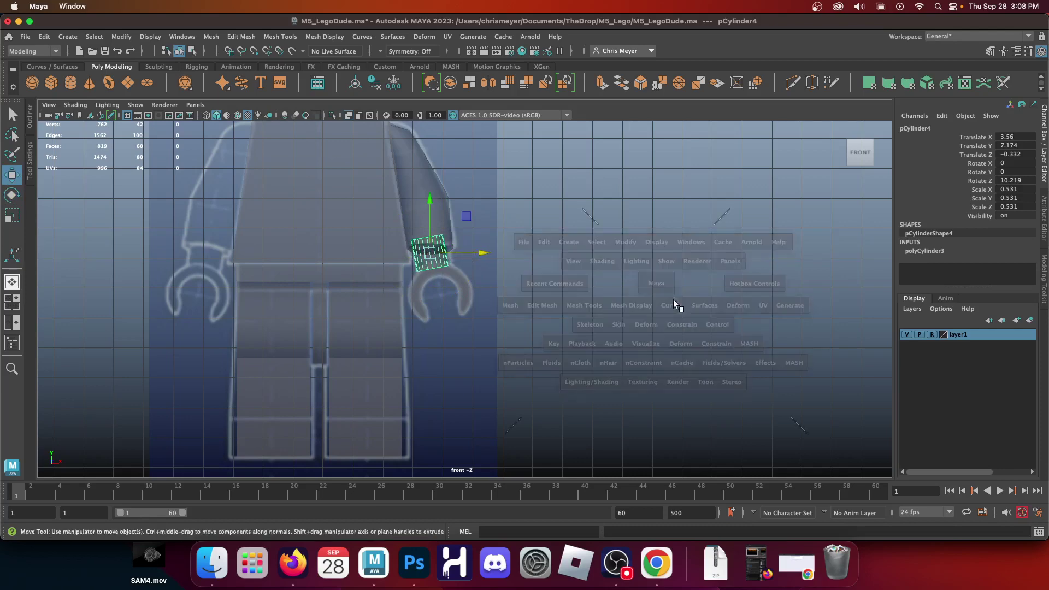
pyautogui.press('space')
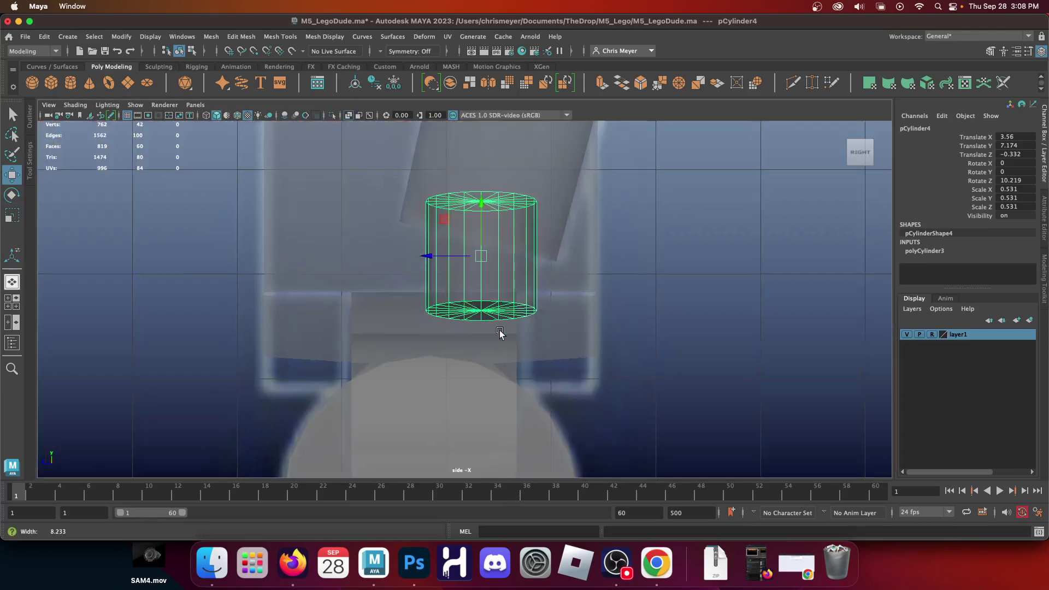
pyautogui.scroll(2, 500, 331)
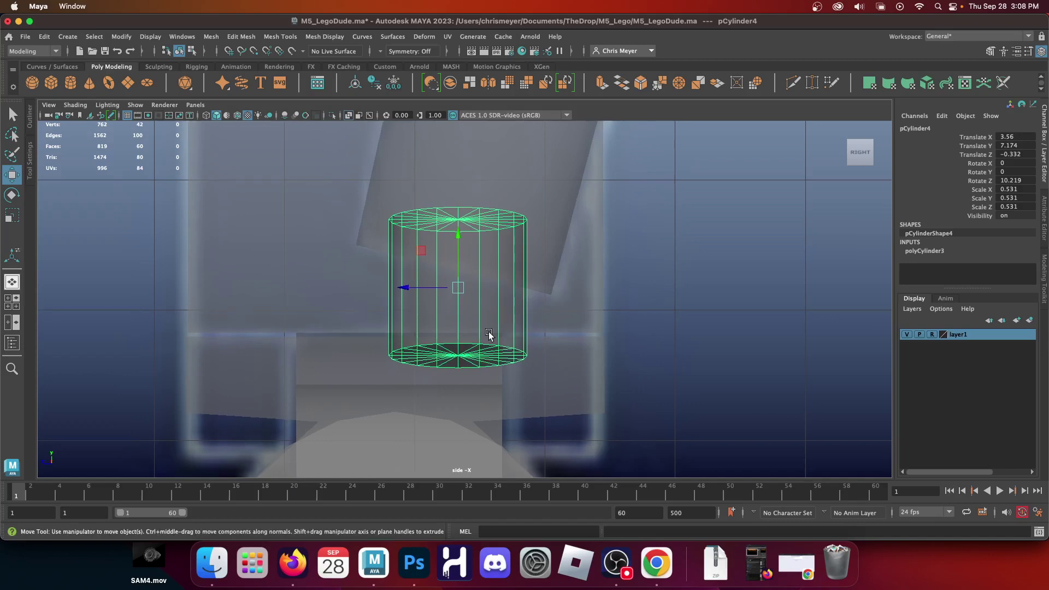
pyautogui.press('e')
pyautogui.moveTo(492, 327); pyautogui.dragTo(480, 330)
pyautogui.press('space')
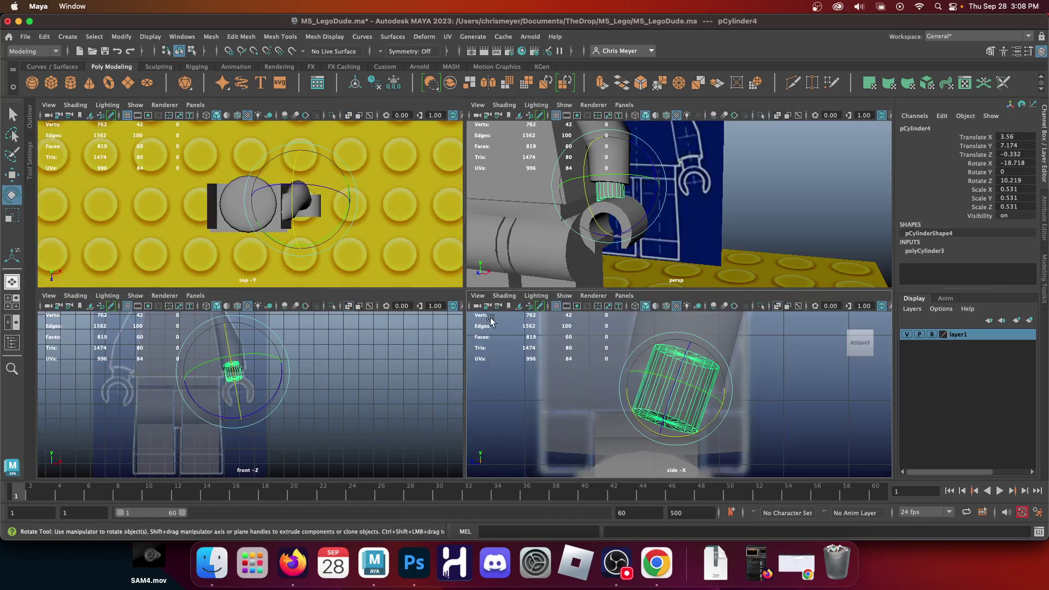
# Step: Stretch the wrist cylinder lengthwise to a Y scale of 0.921
pyautogui.press('space')
pyautogui.press('f')
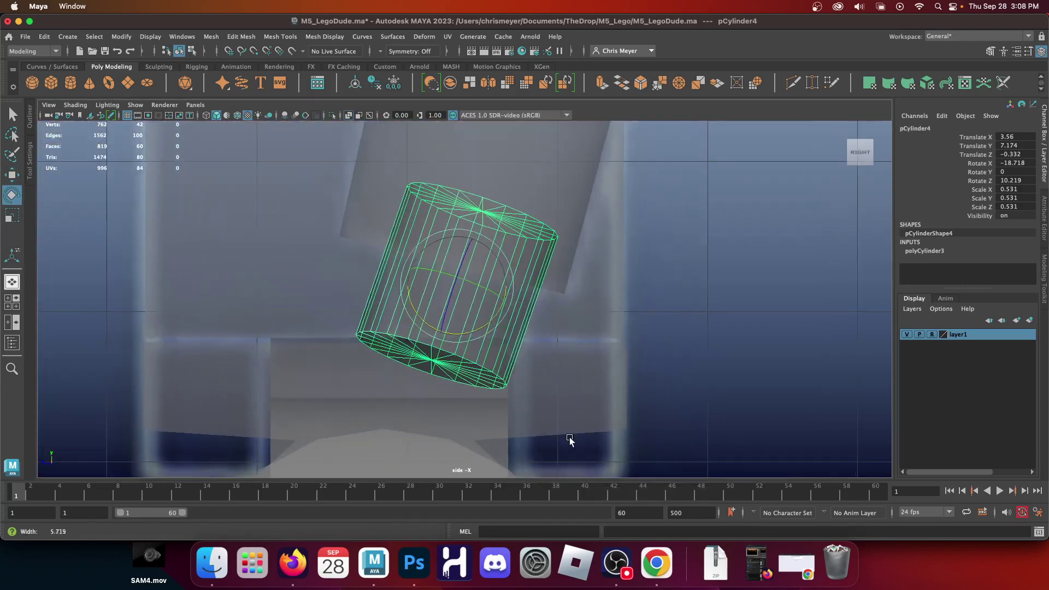
pyautogui.press('r')
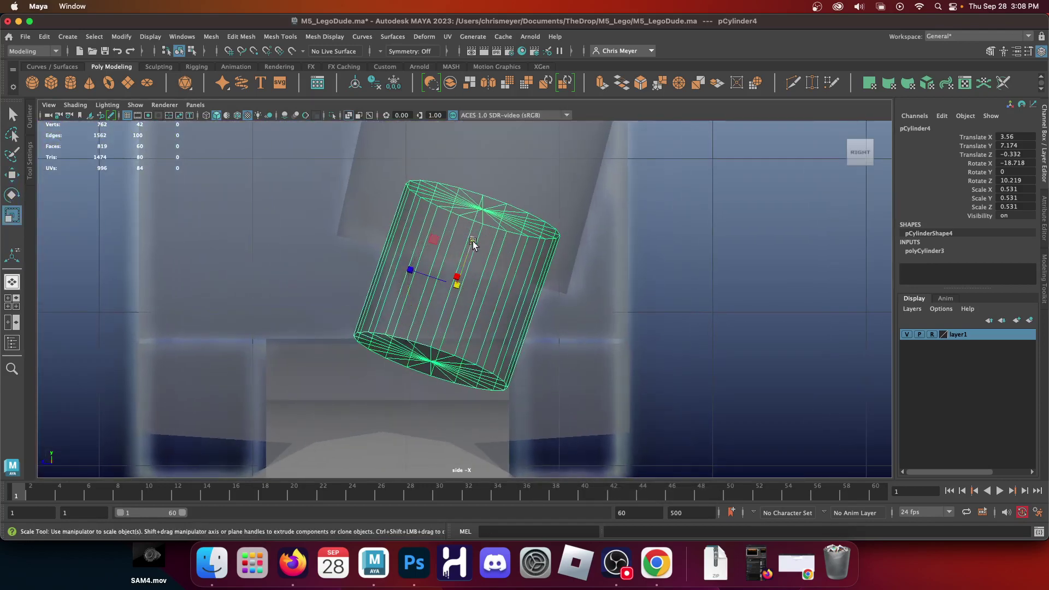
pyautogui.moveTo(474, 241); pyautogui.dragTo(485, 206)
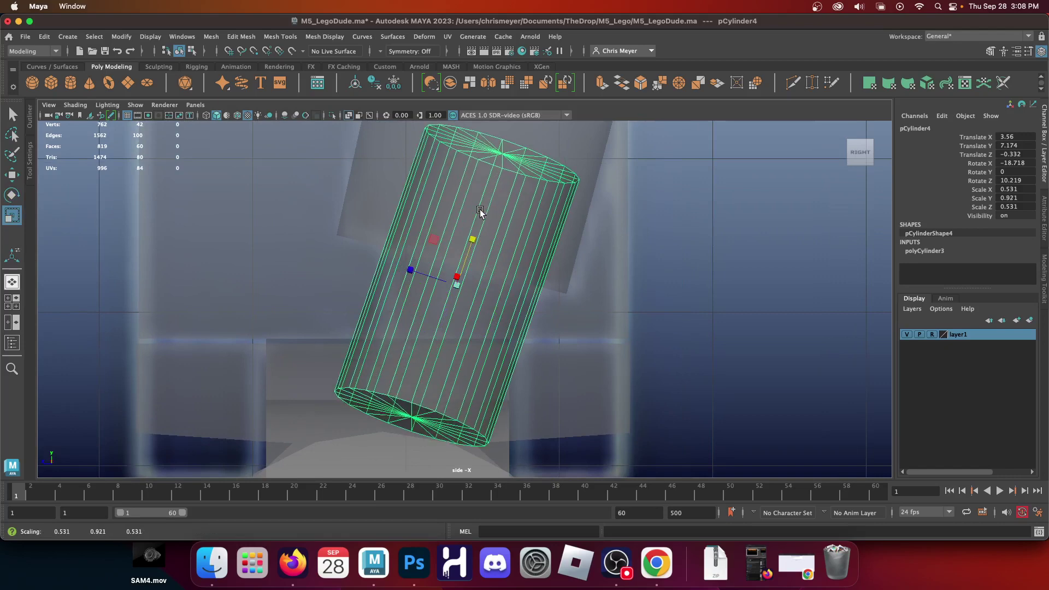
pyautogui.press('space')
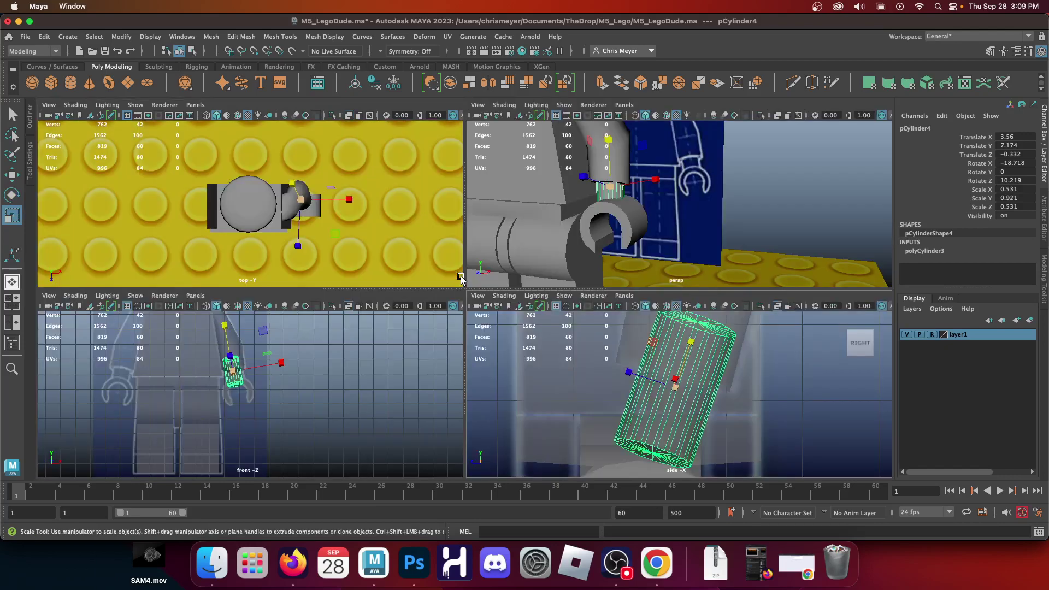
# Step: Reframe the side view, reselect the wrist cylinder and switch it to vertex editing
pyautogui.press('space')
pyautogui.press('space')
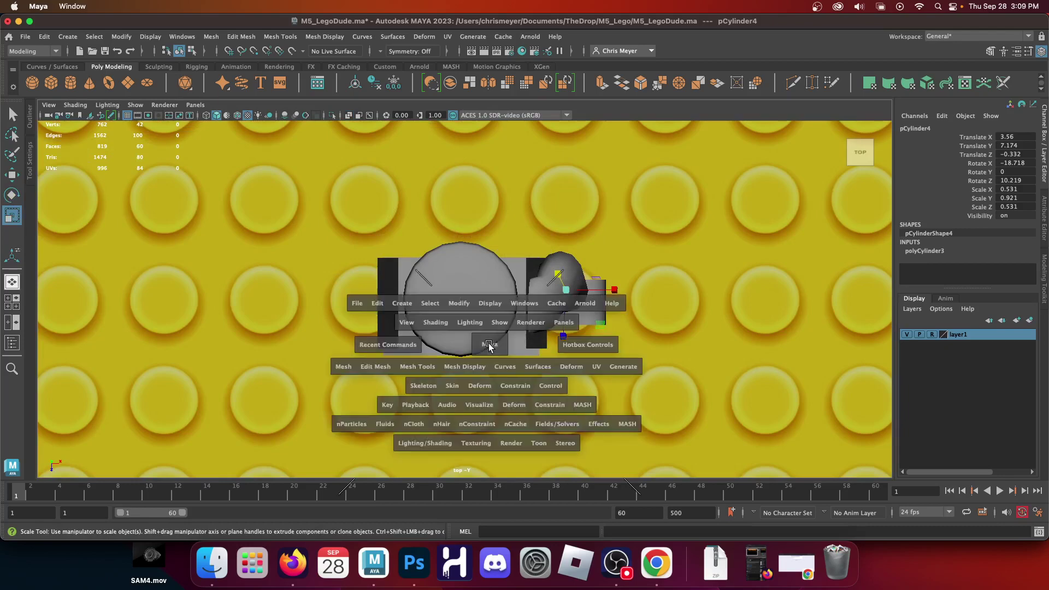
pyautogui.press('space')
pyautogui.keyDown('alt'); pyautogui.moveTo(546, 312); pyautogui.dragTo(463, 293, button='middle'); pyautogui.keyUp('alt')
pyautogui.moveTo(433, 214); pyautogui.dragTo(346, 206, button='right')
pyautogui.click(246, 310)
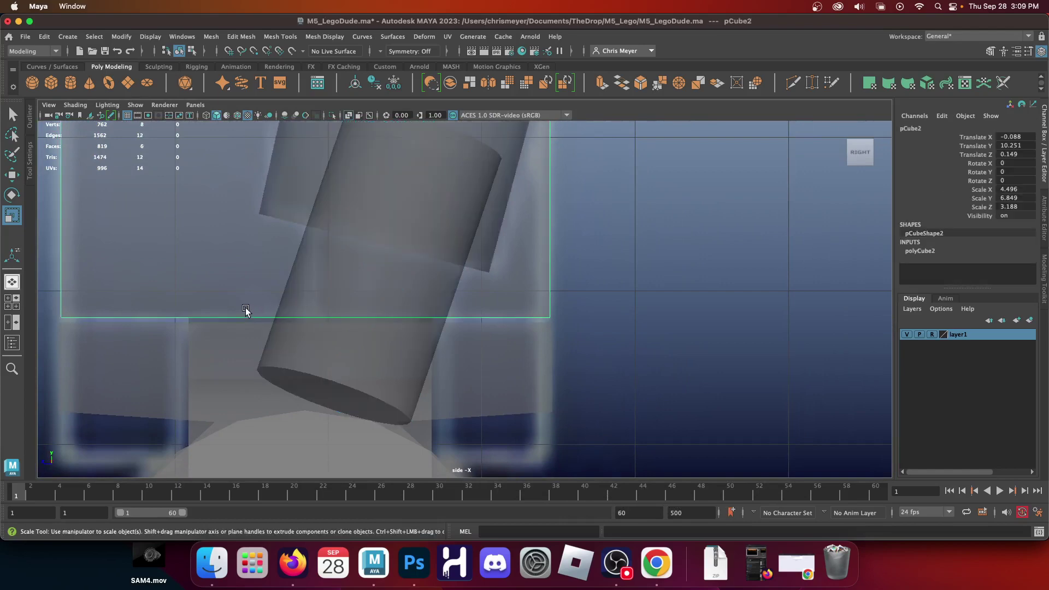
pyautogui.click(350, 346)
pyautogui.click(443, 318)
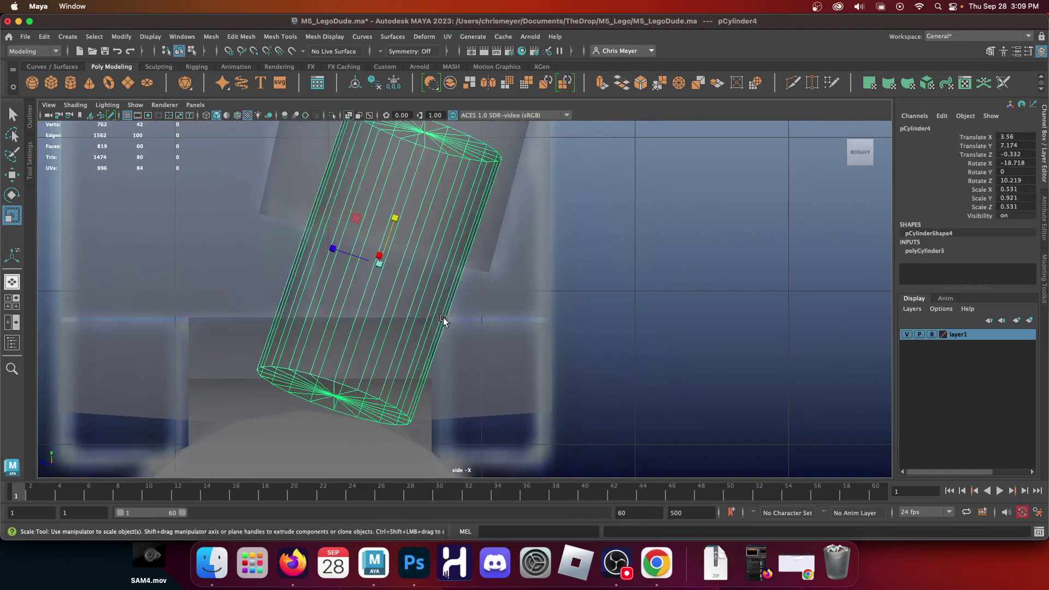
pyautogui.moveTo(407, 238); pyautogui.dragTo(344, 214, button='right')
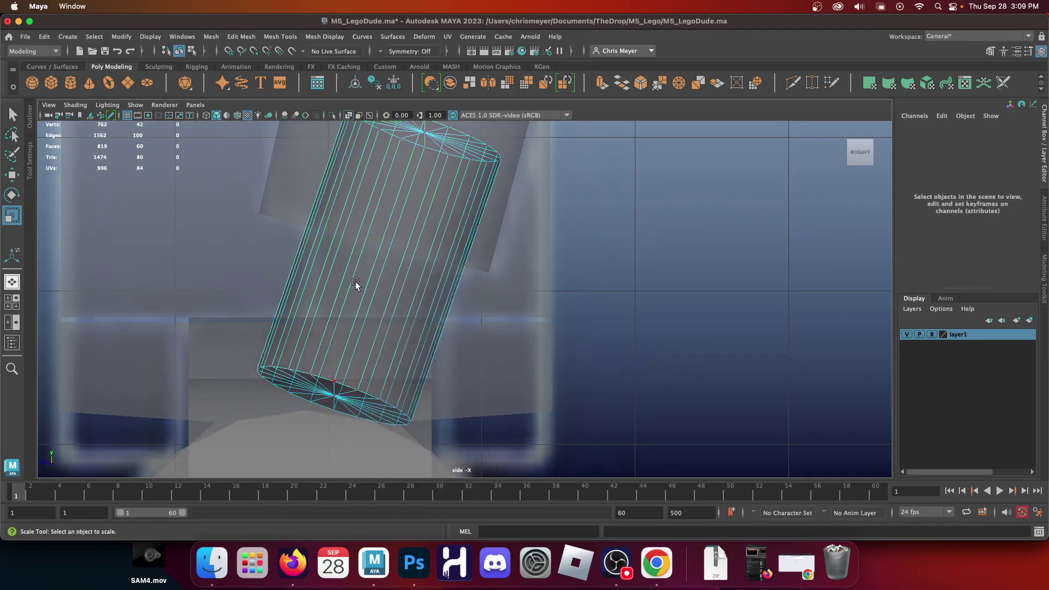
# Step: Resize the wrist cylinder's bottom vertex ring and shift its top ring slightly left
pyautogui.moveTo(194, 335); pyautogui.dragTo(475, 479)
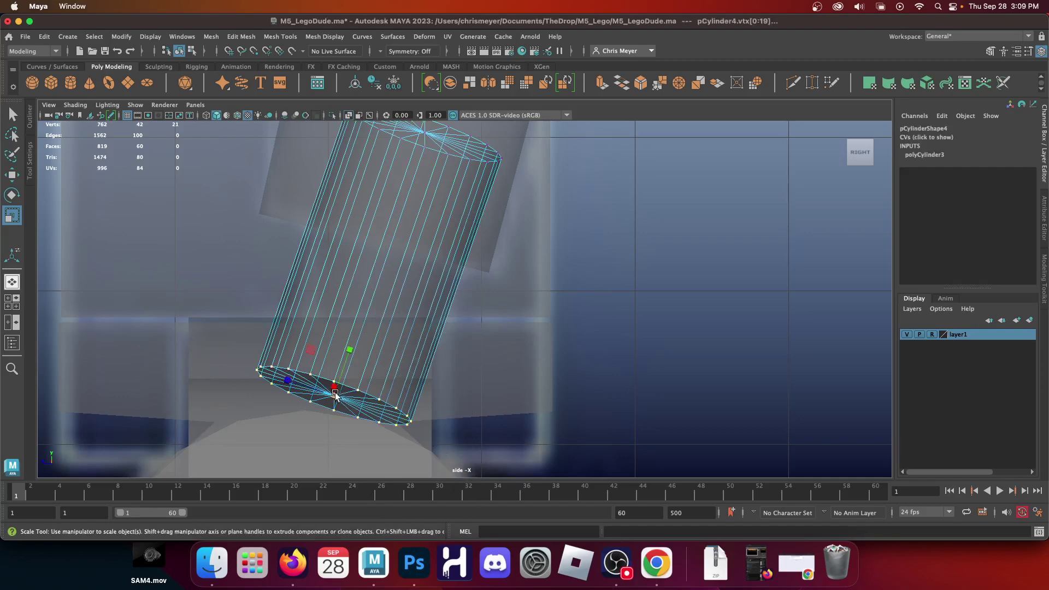
pyautogui.moveTo(335, 396); pyautogui.dragTo(309, 398)
pyautogui.press('w')
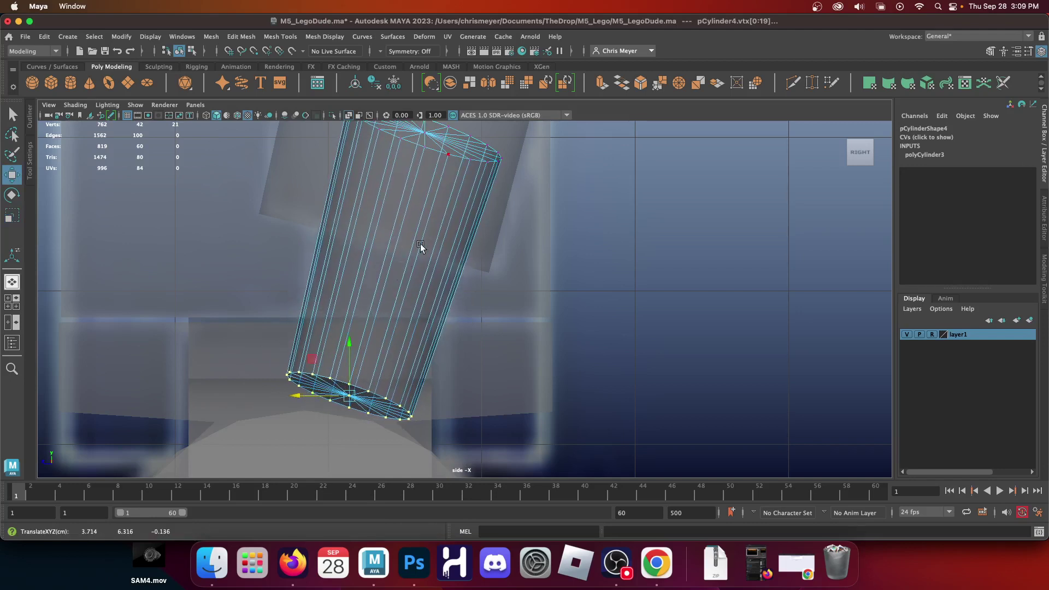
pyautogui.keyDown('alt'); pyautogui.moveTo(421, 247); pyautogui.dragTo(434, 336, button='middle'); pyautogui.keyUp('alt')
pyautogui.moveTo(334, 168); pyautogui.dragTo(550, 333)
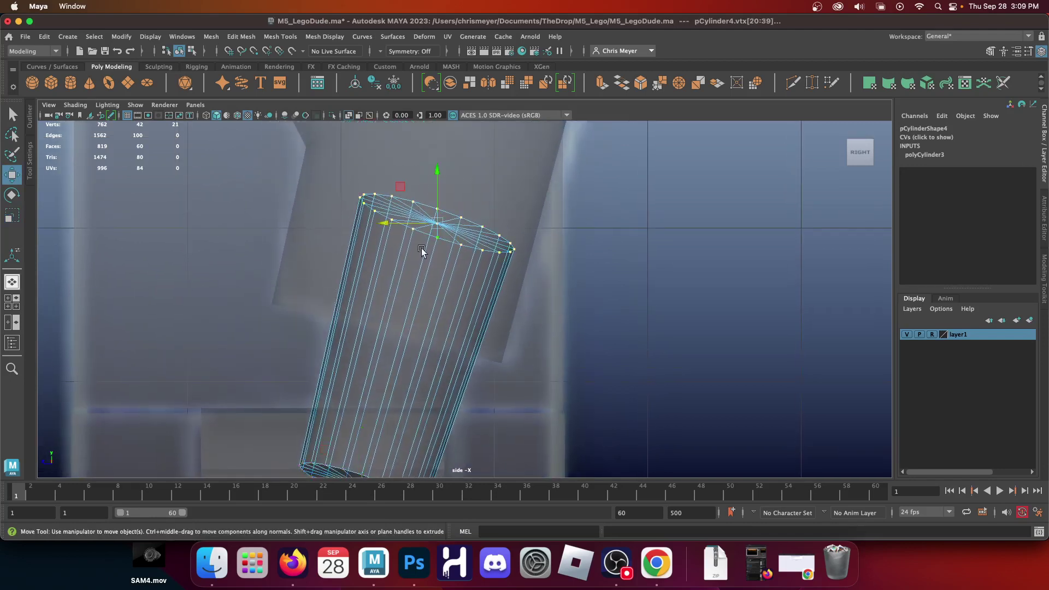
pyautogui.moveTo(381, 220); pyautogui.dragTo(372, 220)
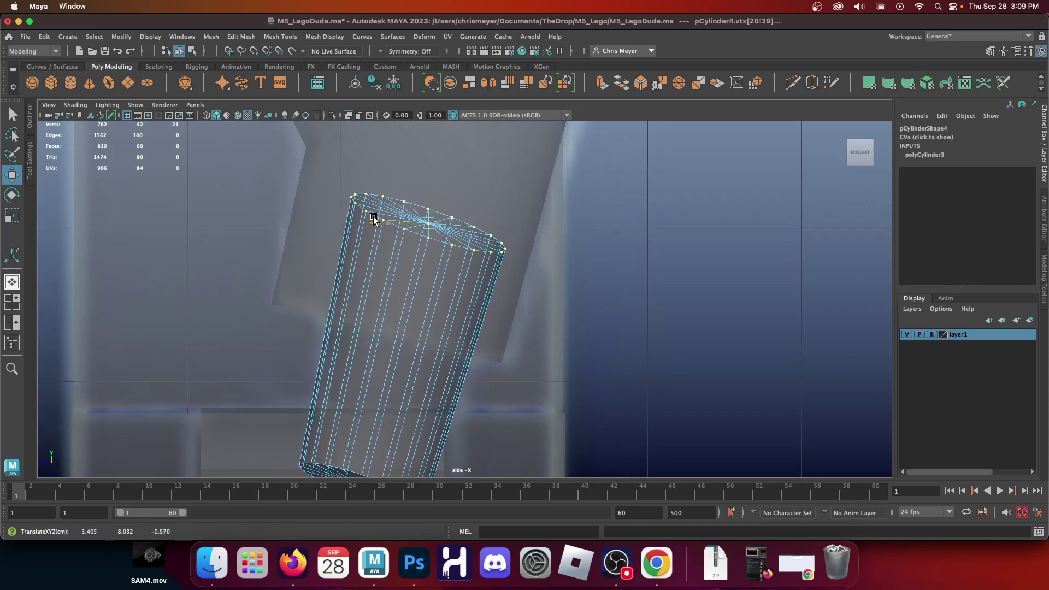
# Step: Return to object mode in a full perspective view facing the figure and select the arm and hand
pyautogui.press('space')
pyautogui.press('space')
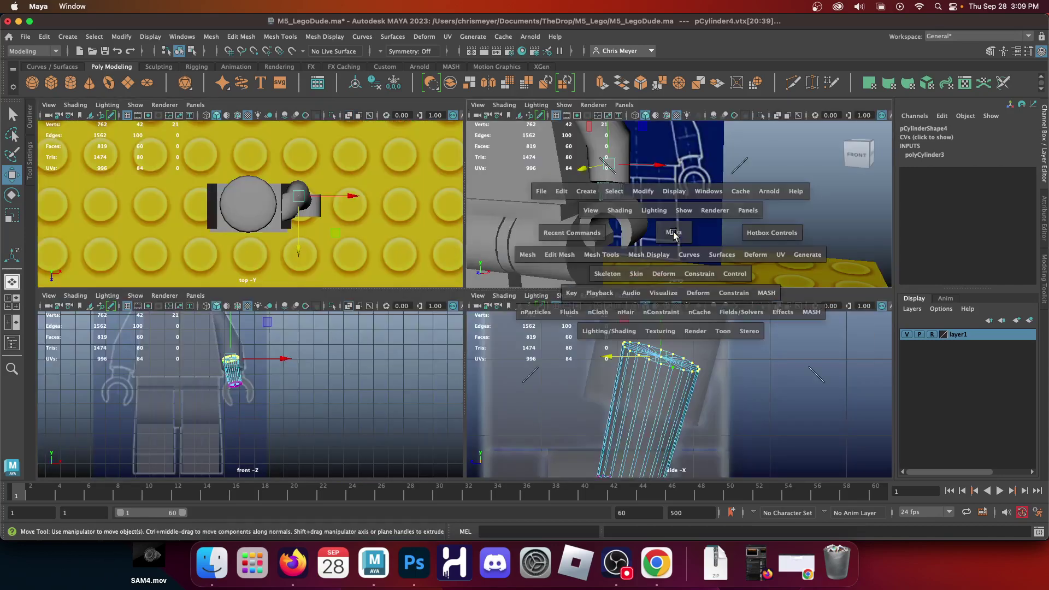
pyautogui.moveTo(336, 263); pyautogui.dragTo(384, 200, button='right')
pyautogui.click(675, 272)
pyautogui.keyDown('alt'); pyautogui.moveTo(621, 346); pyautogui.dragTo(454, 311); pyautogui.keyUp('alt')
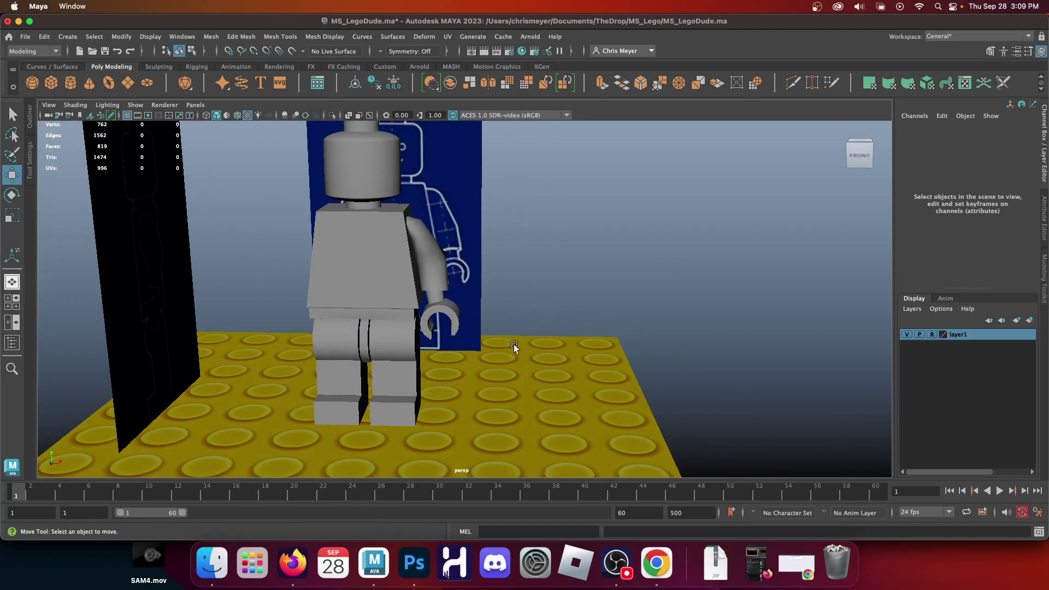
pyautogui.moveTo(579, 200); pyautogui.dragTo(432, 396)
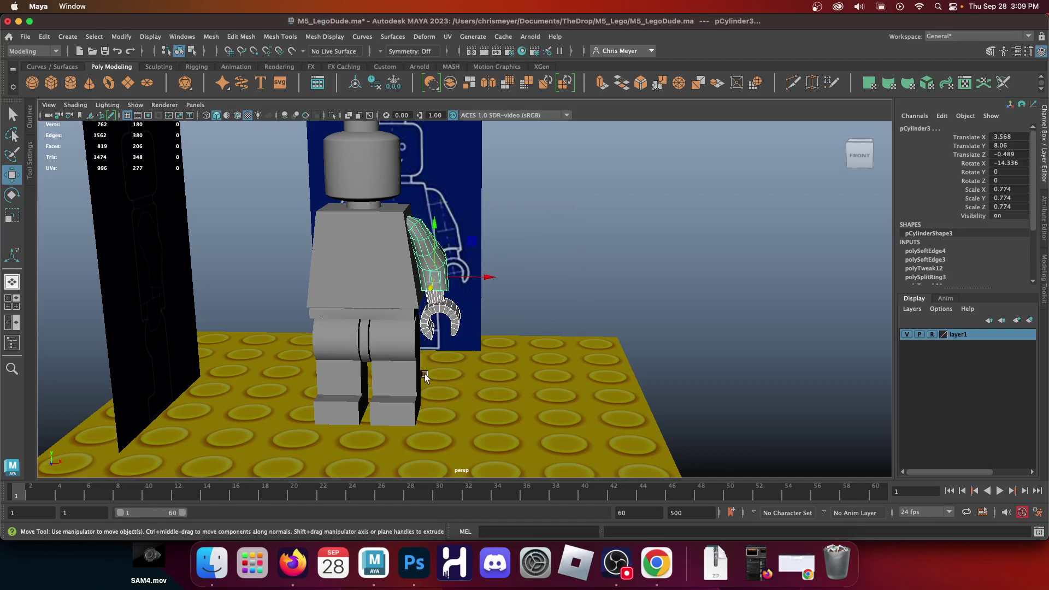
# Step: Duplicate the arm and hand with Ctrl+D, group the copy, and start editing its Scale X
pyautogui.hotkey('ctrl', 'd')
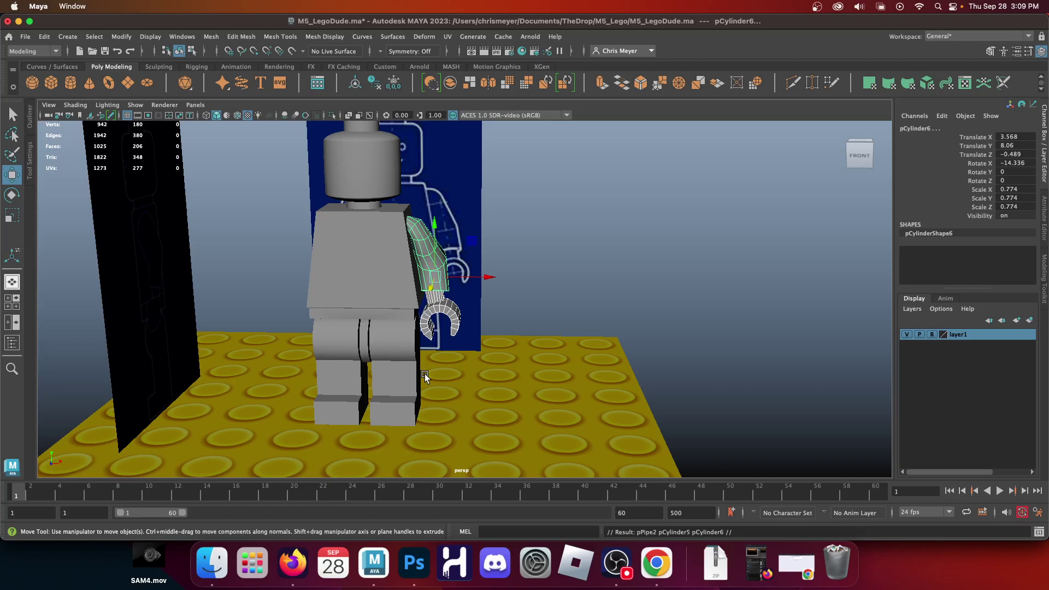
pyautogui.hotkey('ctrl', 'g')
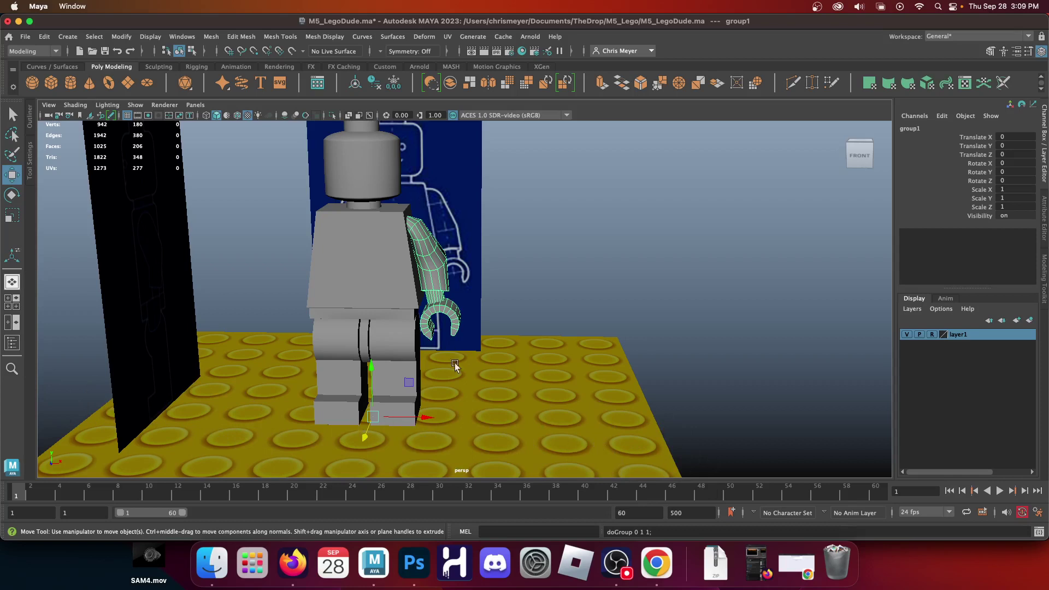
pyautogui.click(1018, 189)
# Step: Mirror the arm copy with Scale X -1 and slide it inward to Translate X -0.185
pyautogui.press('Return')
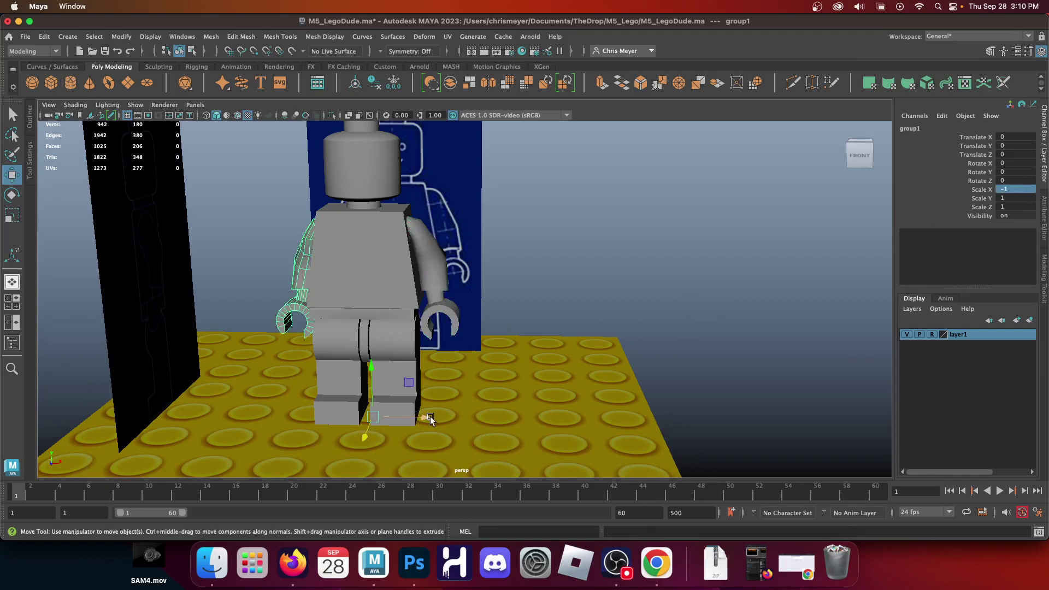
pyautogui.scroll(5, 411, 399)
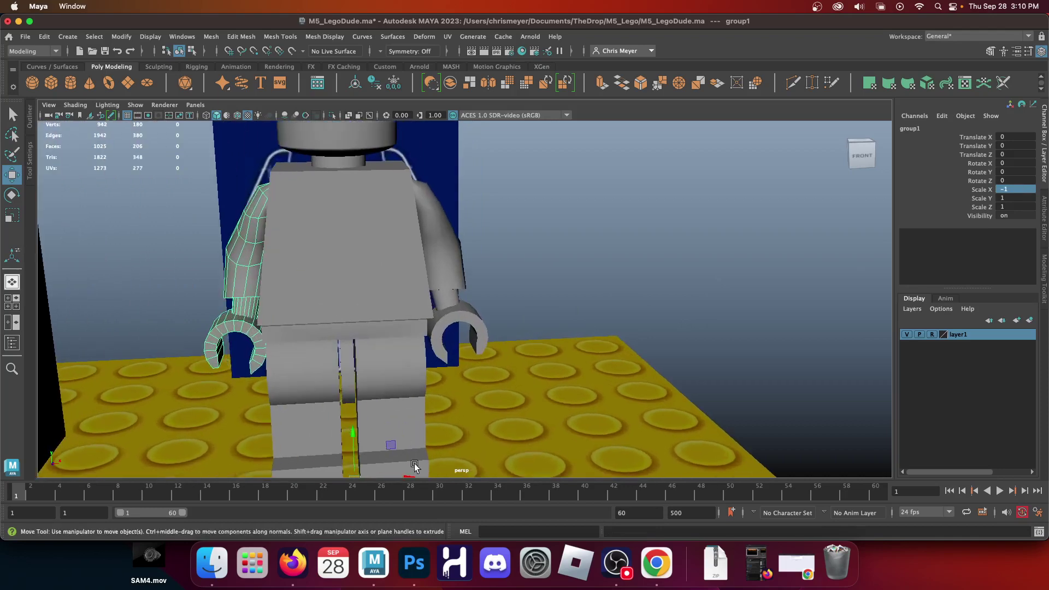
pyautogui.keyDown('alt'); pyautogui.moveTo(415, 443); pyautogui.dragTo(421, 389, button='middle'); pyautogui.keyUp('alt')
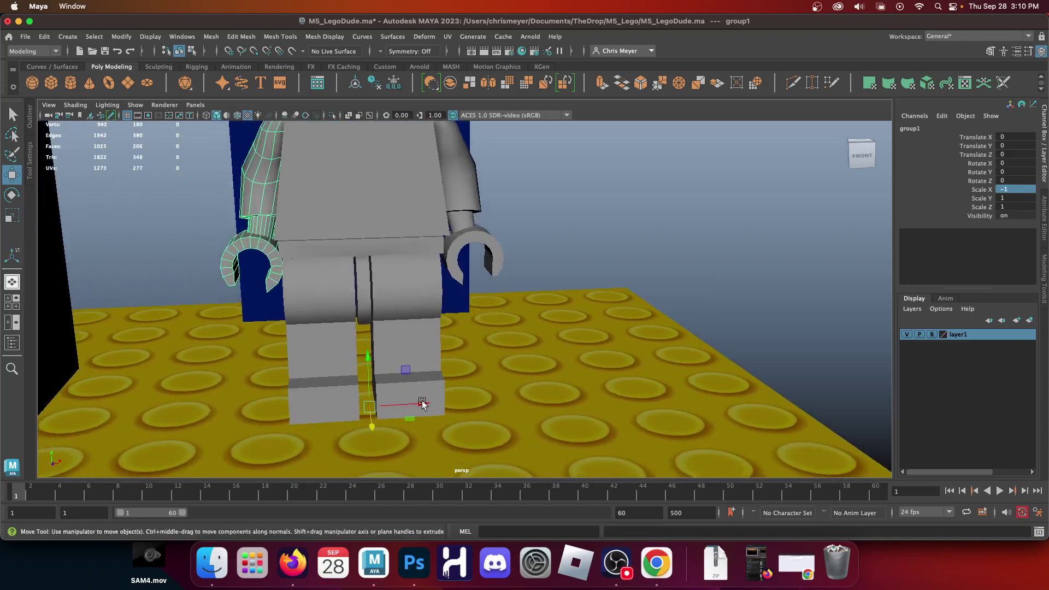
pyautogui.moveTo(420, 405); pyautogui.dragTo(413, 403)
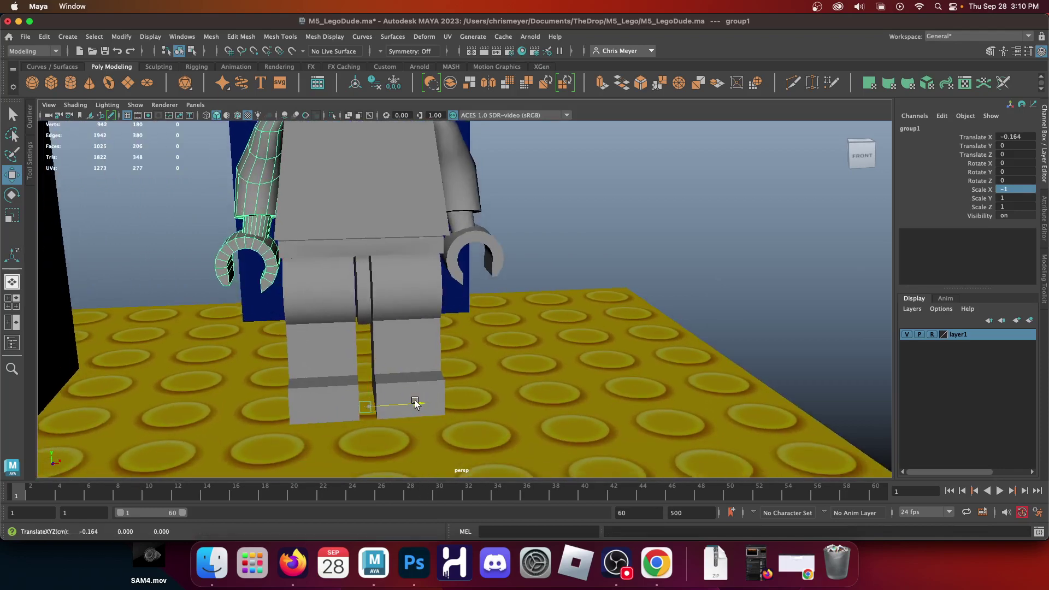
# Step: Orbit and zoom around the figure to check both arms from front and three-quarter views
pyautogui.keyDown('alt'); pyautogui.moveTo(310, 292); pyautogui.dragTo(394, 340); pyautogui.keyUp('alt')
pyautogui.scroll(-3, 333, 320)
pyautogui.scroll(-3, 333, 320)
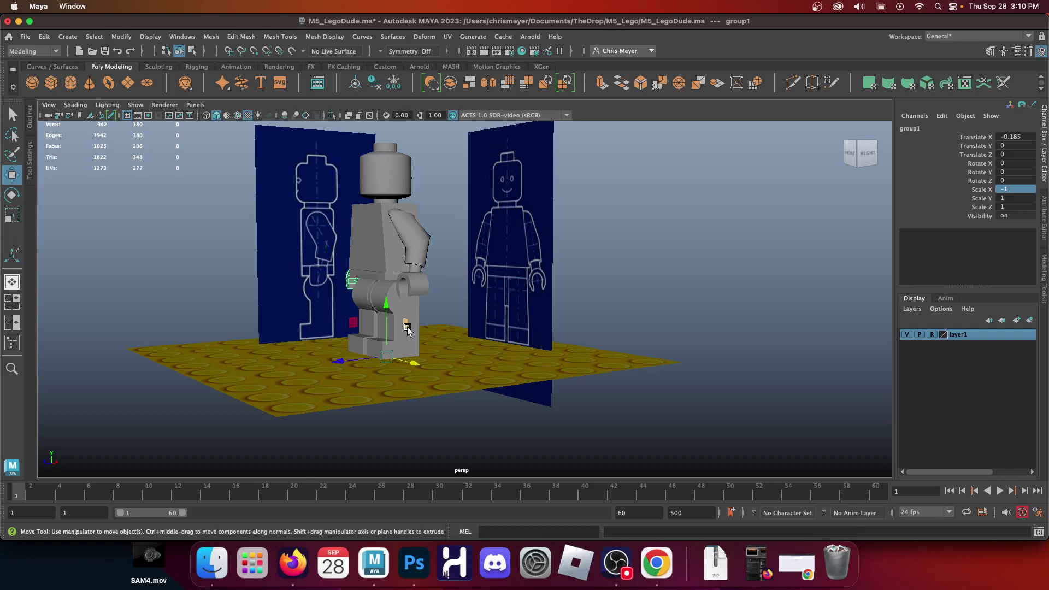
pyautogui.scroll(-5, 315, 243)
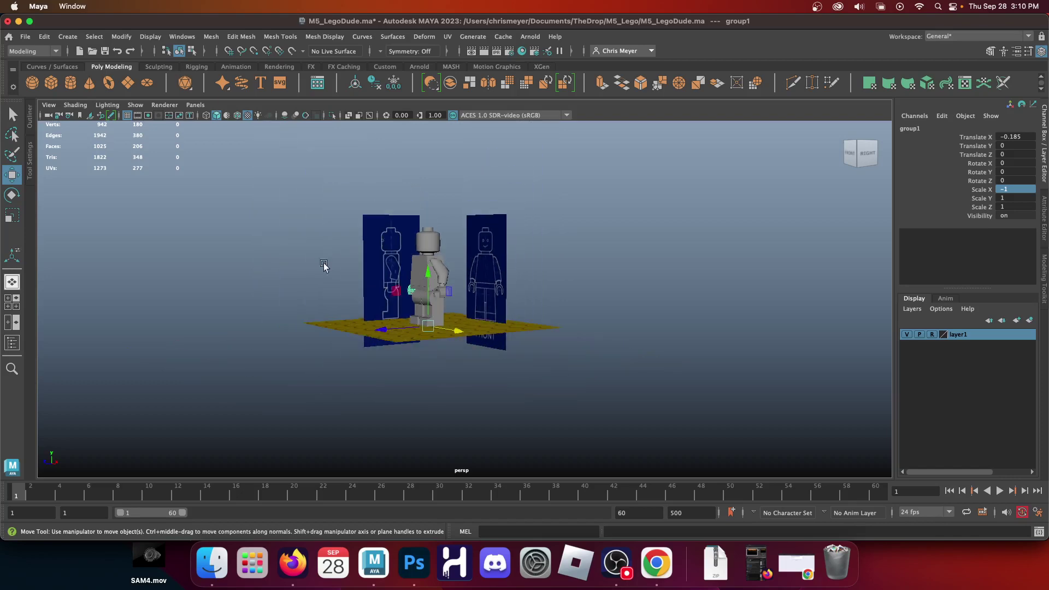
pyautogui.scroll(10, 357, 310)
pyautogui.keyDown('alt'); pyautogui.moveTo(273, 293); pyautogui.dragTo(379, 226); pyautogui.keyUp('alt')
pyautogui.scroll(-6, 363, 242)
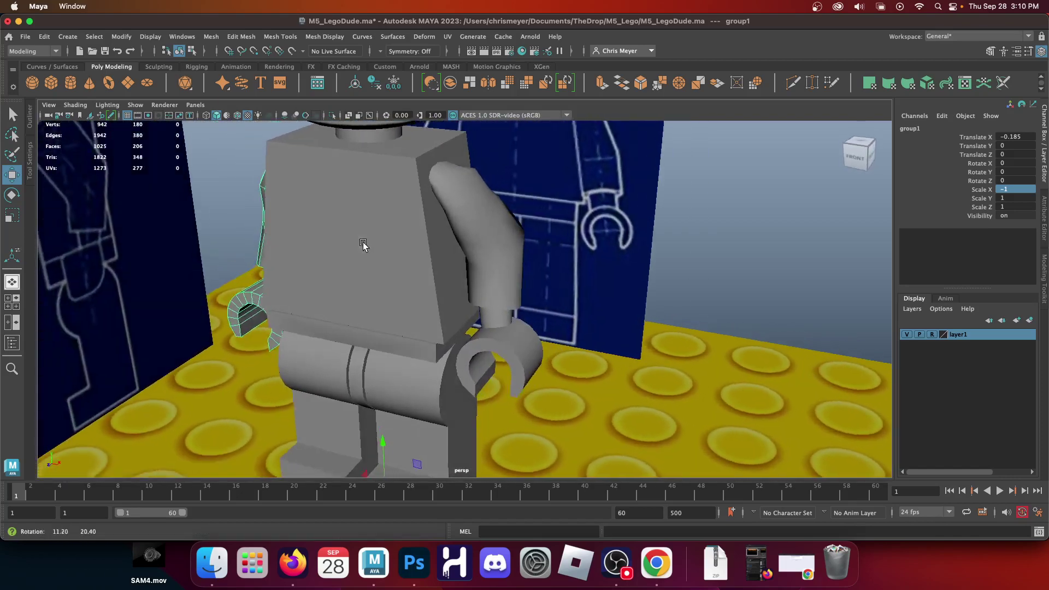
pyautogui.moveTo(360, 280)
pyautogui.keyDown('alt'); pyautogui.mouseDown()
pyautogui.moveTo(389, 339)
pyautogui.moveTo(362, 296)
pyautogui.mouseUp(); pyautogui.keyUp('alt')
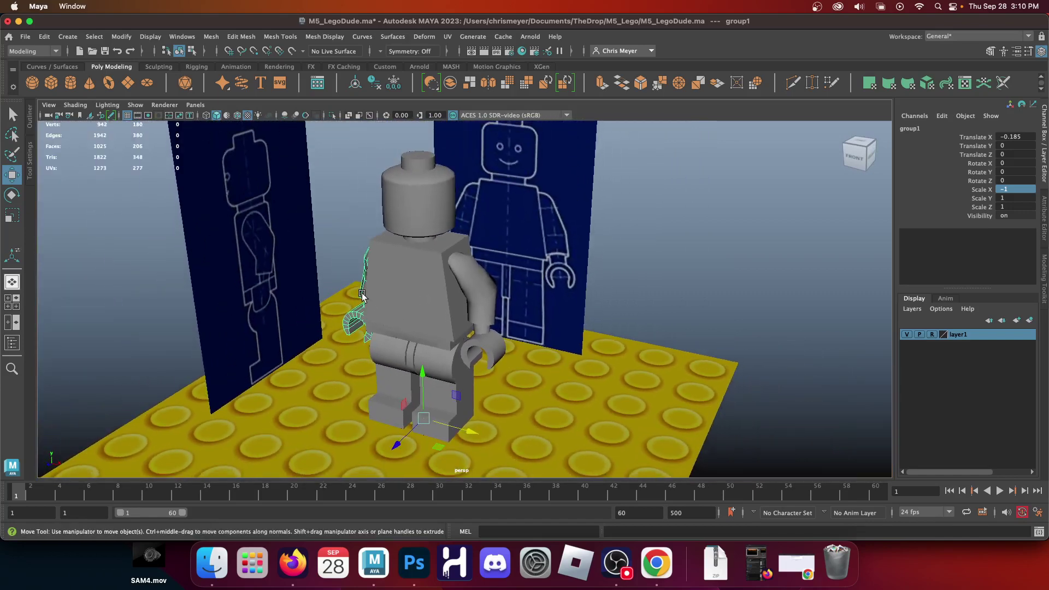
pyautogui.keyDown('alt'); pyautogui.moveTo(417, 312); pyautogui.dragTo(436, 323, button='middle'); pyautogui.keyUp('alt')
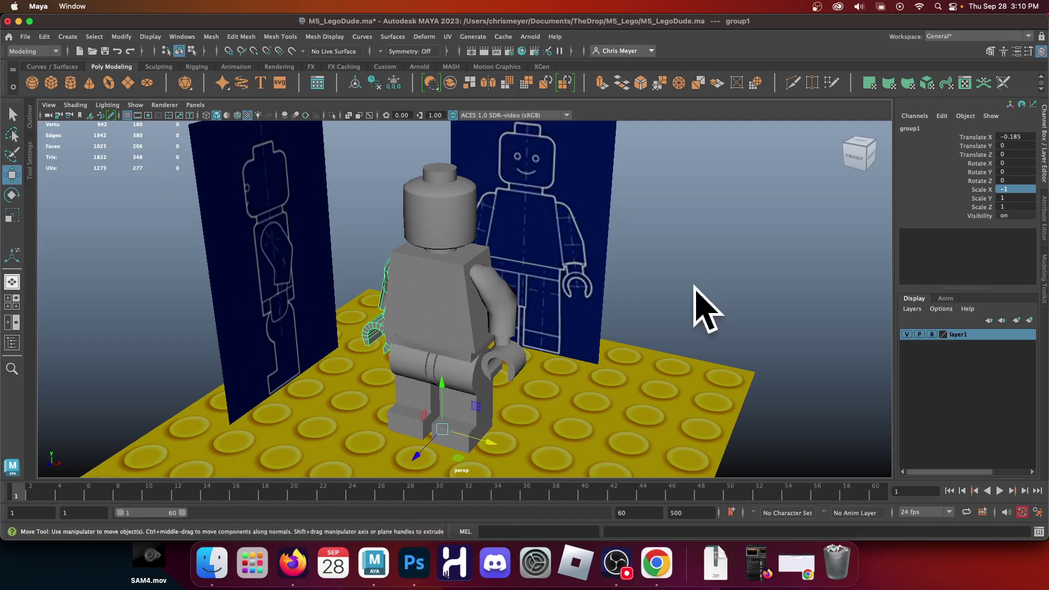
# Step: Select both hands and the head of the minifigure
pyautogui.click(728, 284)
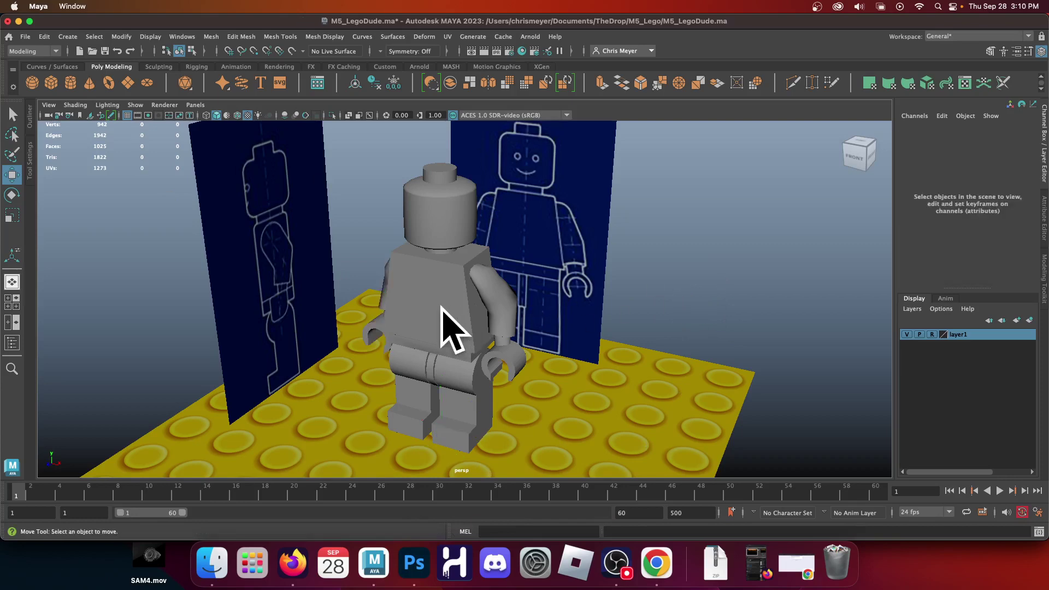
pyautogui.scroll(3, 406, 376)
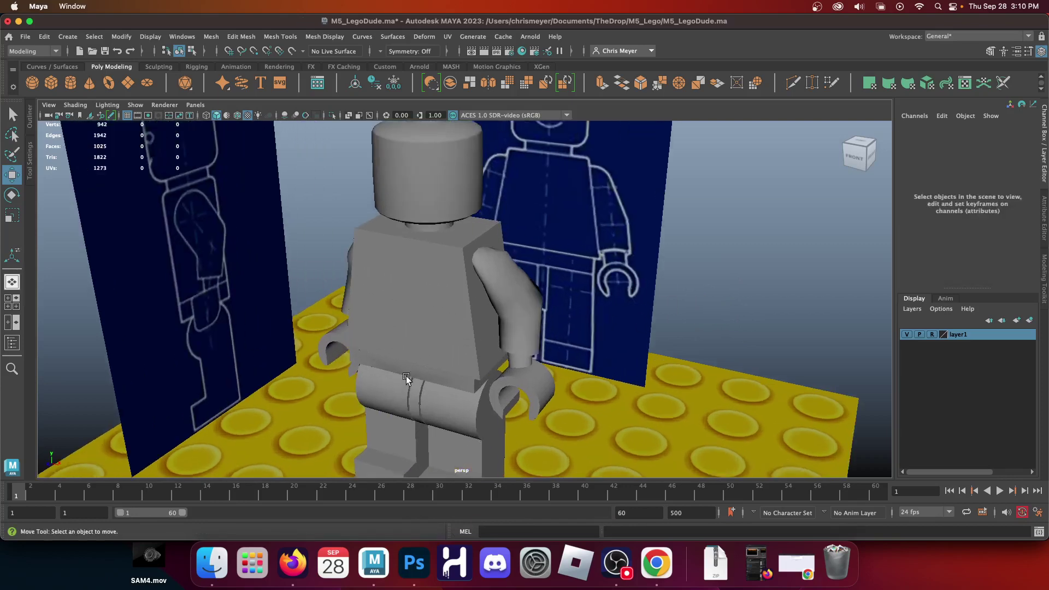
pyautogui.keyDown('alt'); pyautogui.moveTo(406, 376); pyautogui.dragTo(637, 300); pyautogui.keyUp('alt')
pyautogui.click(613, 285)
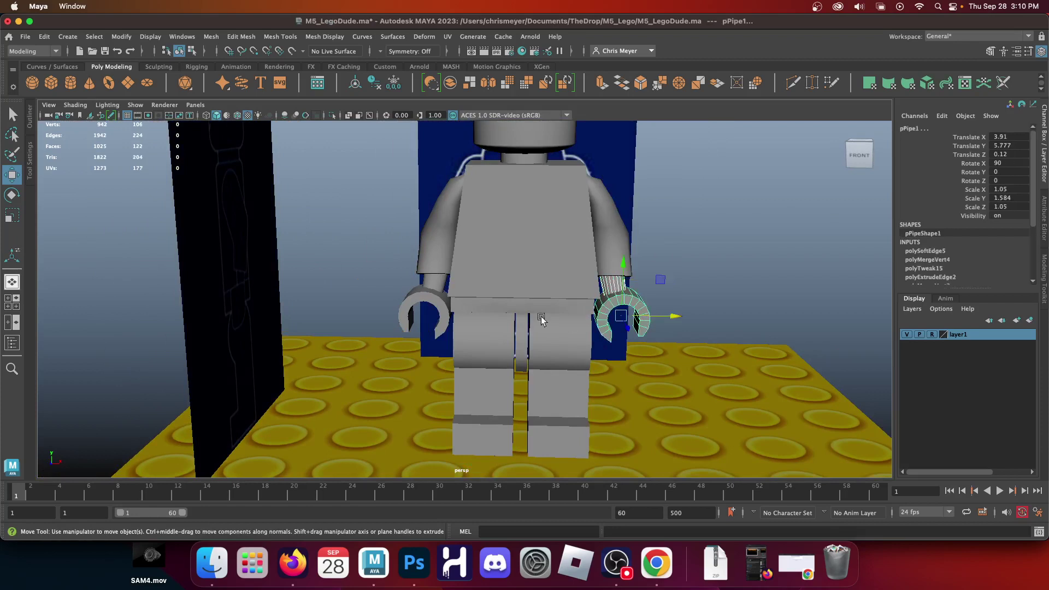
pyautogui.click(421, 290)
pyautogui.keyDown('alt'); pyautogui.moveTo(492, 257); pyautogui.dragTo(525, 200); pyautogui.keyUp('alt')
pyautogui.click(525, 200)
# Step: Assign a new Blinn material (blinn1) coloured yellow to the head and hands
pyautogui.moveTo(694, 207); pyautogui.dragTo(825, 421, button='right')
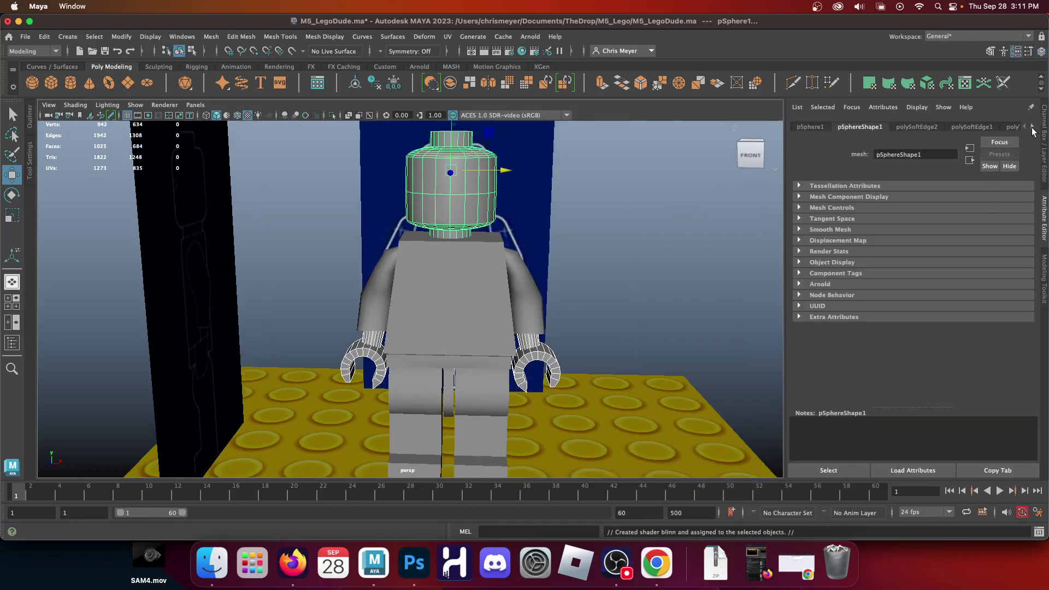
pyautogui.click(1033, 128)
pyautogui.click(984, 245)
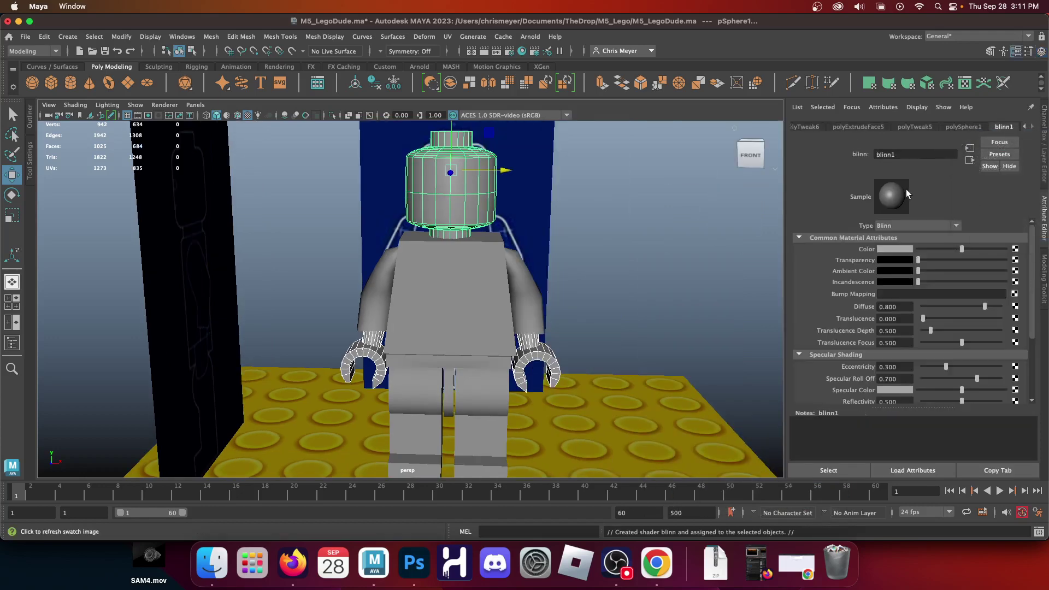
pyautogui.click(902, 250)
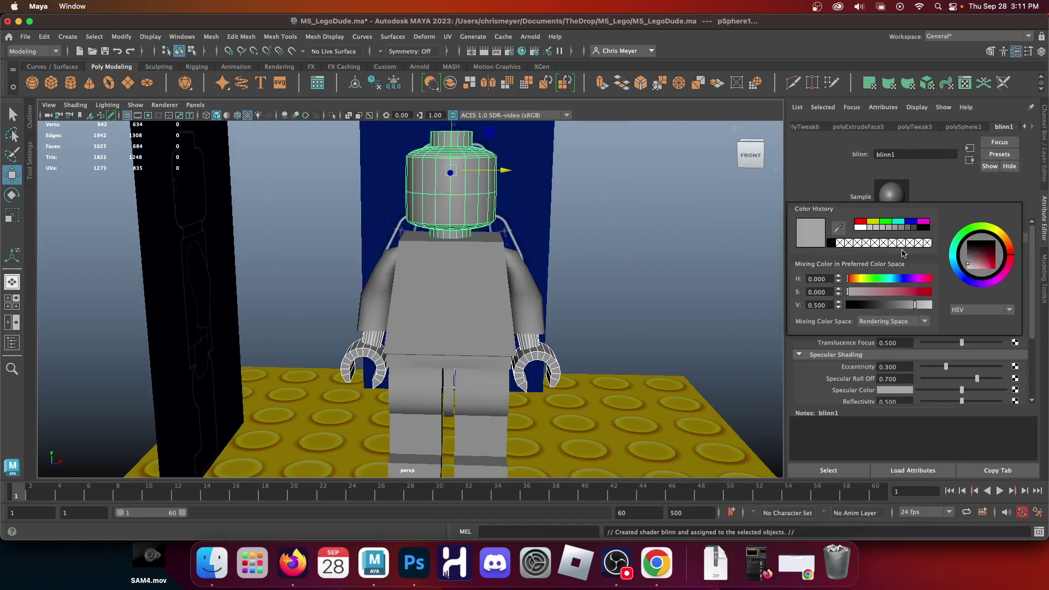
pyautogui.click(876, 226)
pyautogui.click(614, 244)
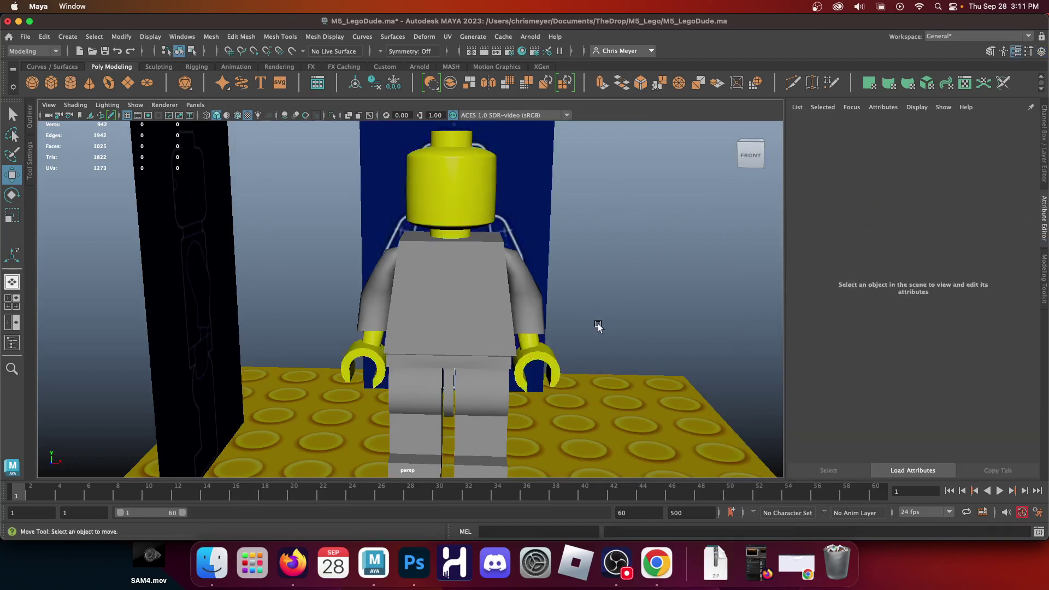
pyautogui.click(483, 402)
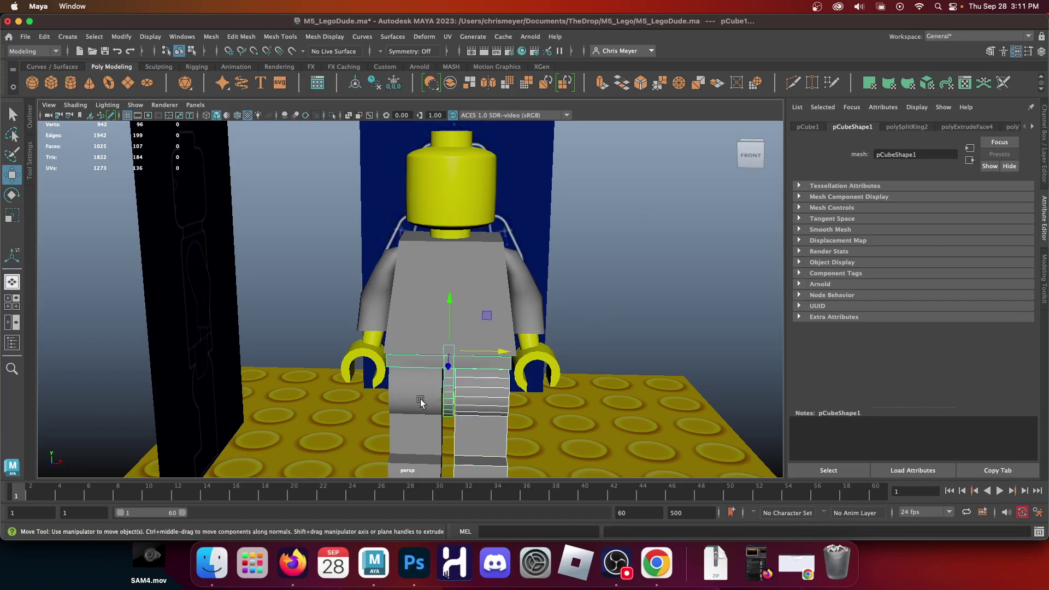
# Step: Give the legs a new Blinn material coloured blue
pyautogui.moveTo(642, 304); pyautogui.dragTo(727, 427, button='right')
pyautogui.click(907, 250)
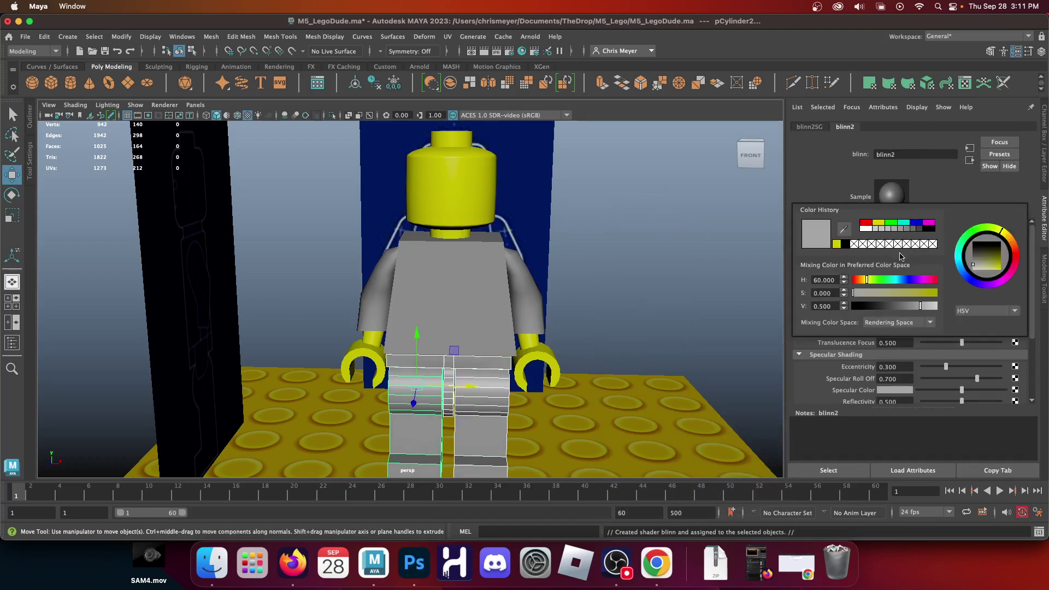
pyautogui.click(923, 227)
pyautogui.click(683, 276)
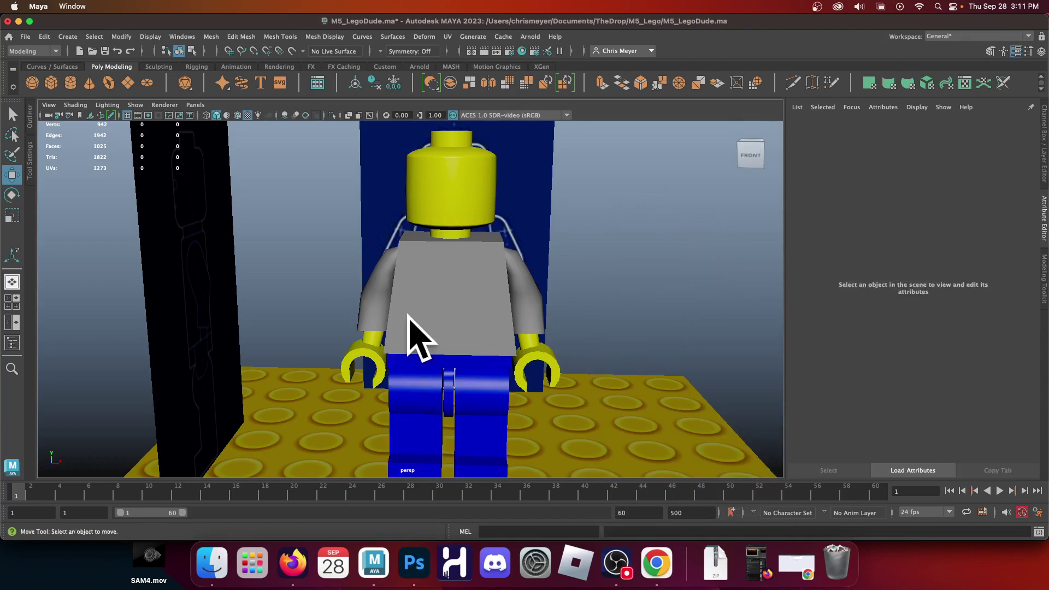
# Step: Select the torso and give it a new white Blinn material
pyautogui.click(437, 300)
pyautogui.click(533, 311)
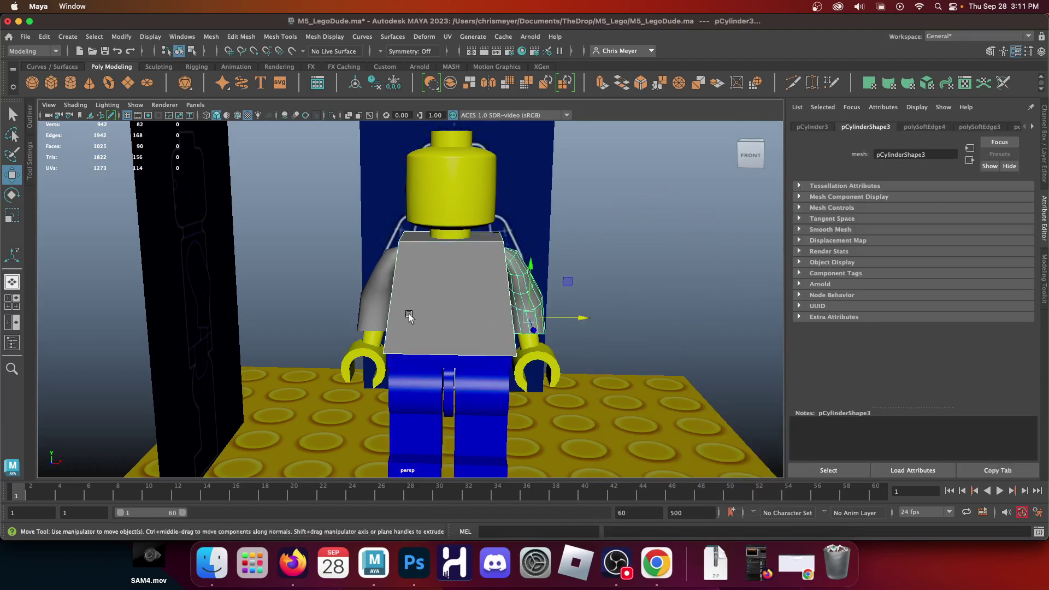
pyautogui.click(471, 321)
pyautogui.moveTo(629, 214); pyautogui.dragTo(754, 429, button='right')
pyautogui.click(895, 248)
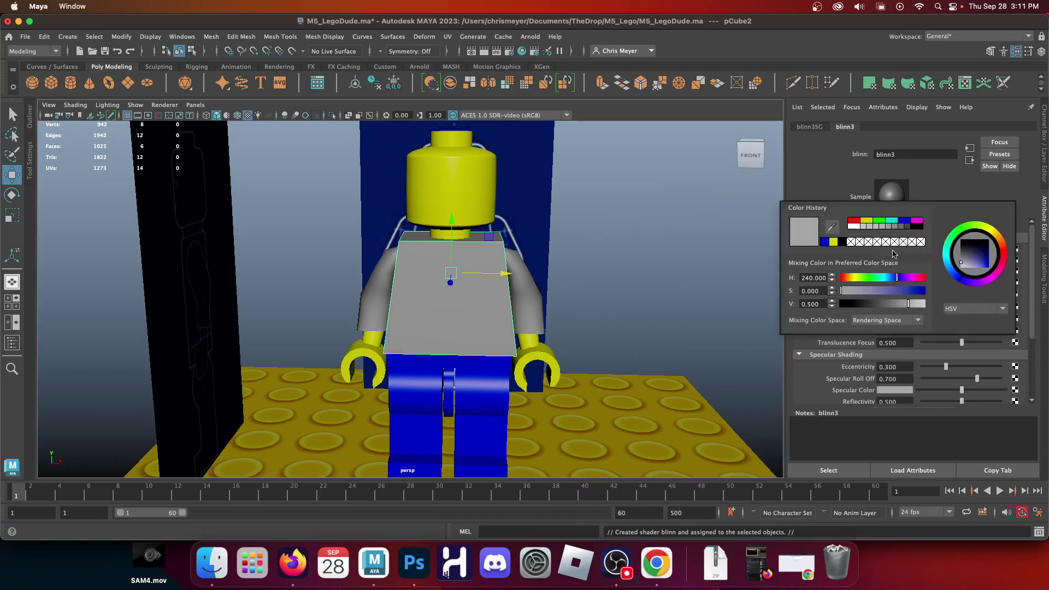
pyautogui.click(850, 230)
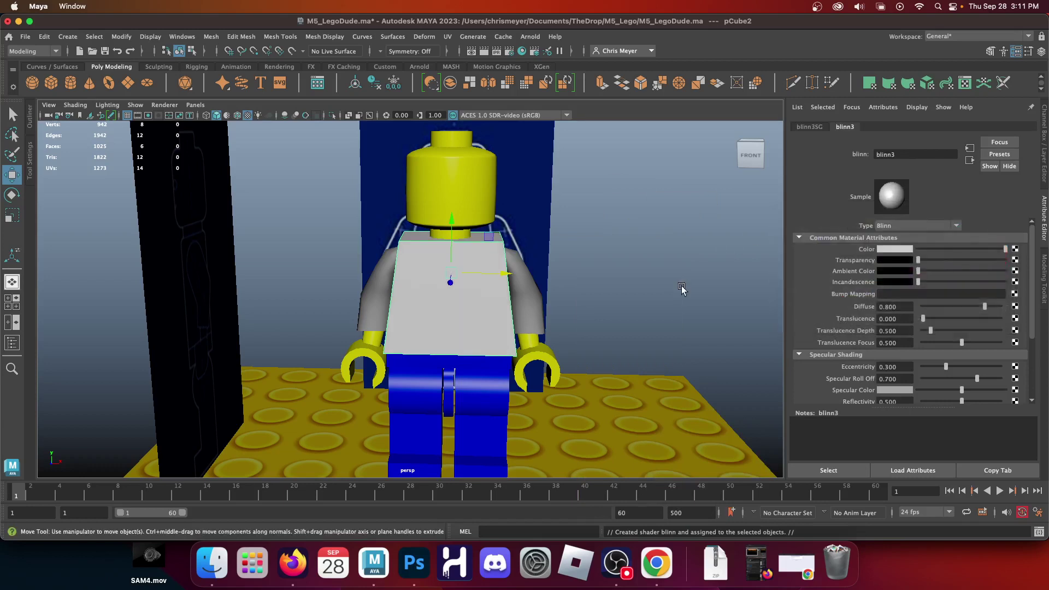
pyautogui.click(548, 310)
# Step: Give both arms a new red Blinn material
pyautogui.click(518, 301)
pyautogui.keyDown('shift'); pyautogui.click(386, 309); pyautogui.keyUp('shift')
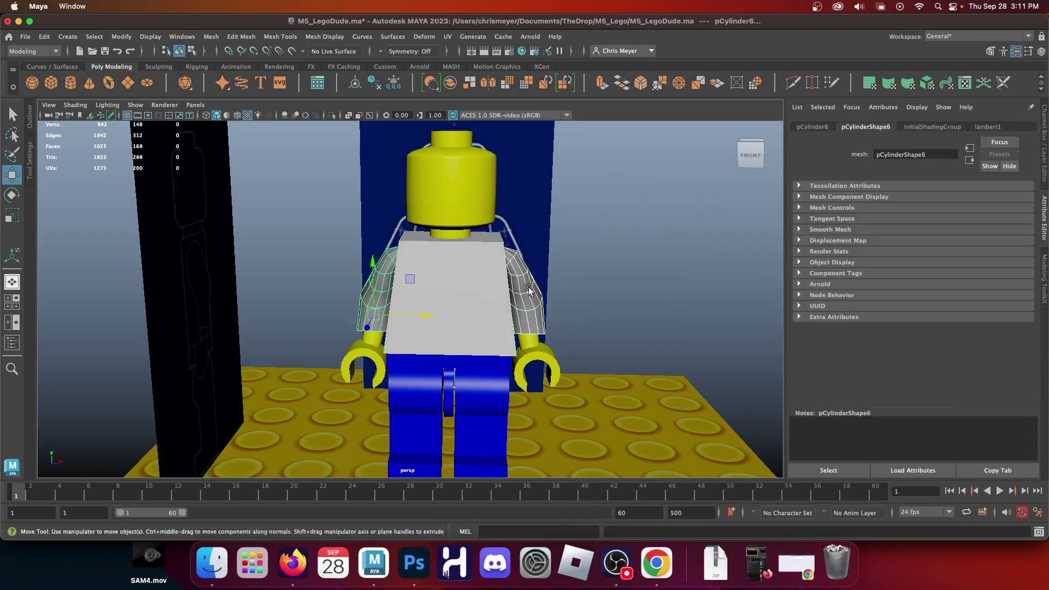
pyautogui.moveTo(639, 199); pyautogui.dragTo(736, 428, button='right')
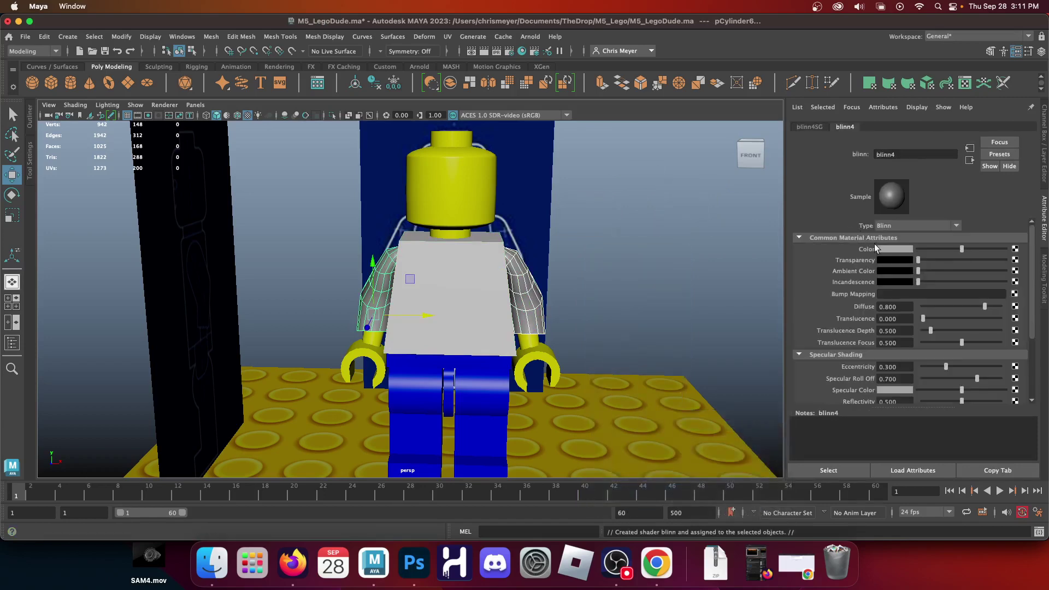
pyautogui.click(874, 244)
pyautogui.click(837, 219)
pyautogui.click(632, 232)
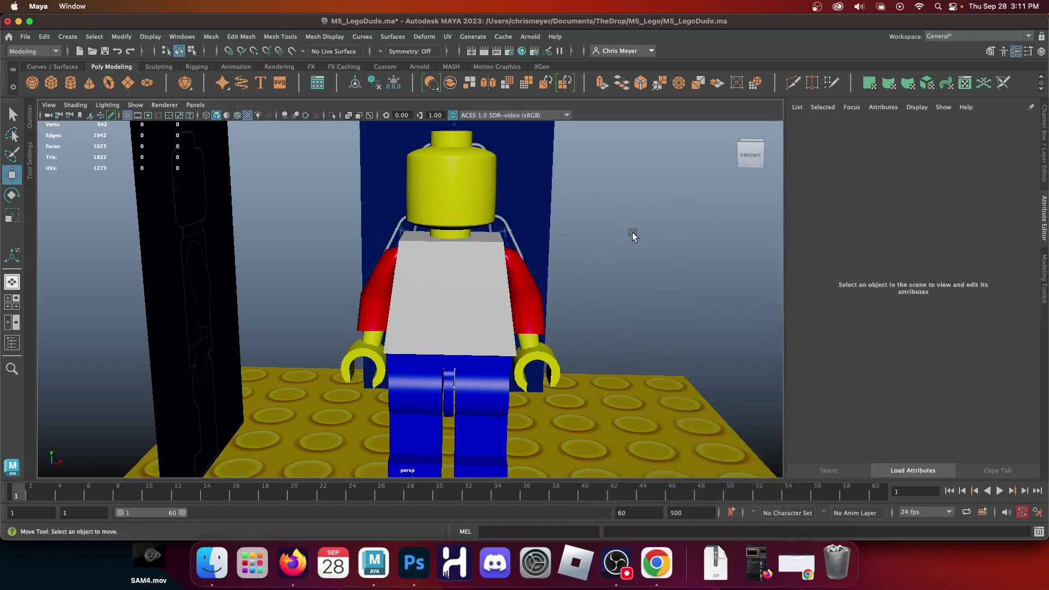
# Step: Orbit up close to the figure and add a new polygon cylinder
pyautogui.keyDown('alt'); pyautogui.moveTo(698, 304); pyautogui.dragTo(638, 287); pyautogui.keyUp('alt')
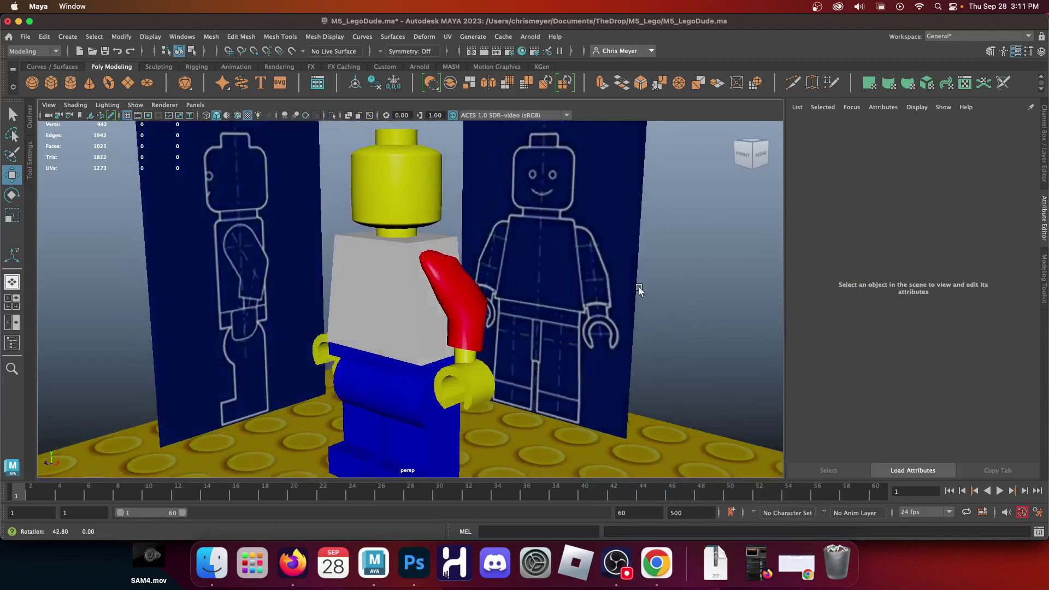
pyautogui.keyDown('alt'); pyautogui.moveTo(639, 287); pyautogui.dragTo(676, 321, button='right'); pyautogui.keyUp('alt')
pyautogui.keyDown('alt'); pyautogui.moveTo(677, 321); pyautogui.dragTo(545, 259); pyautogui.keyUp('alt')
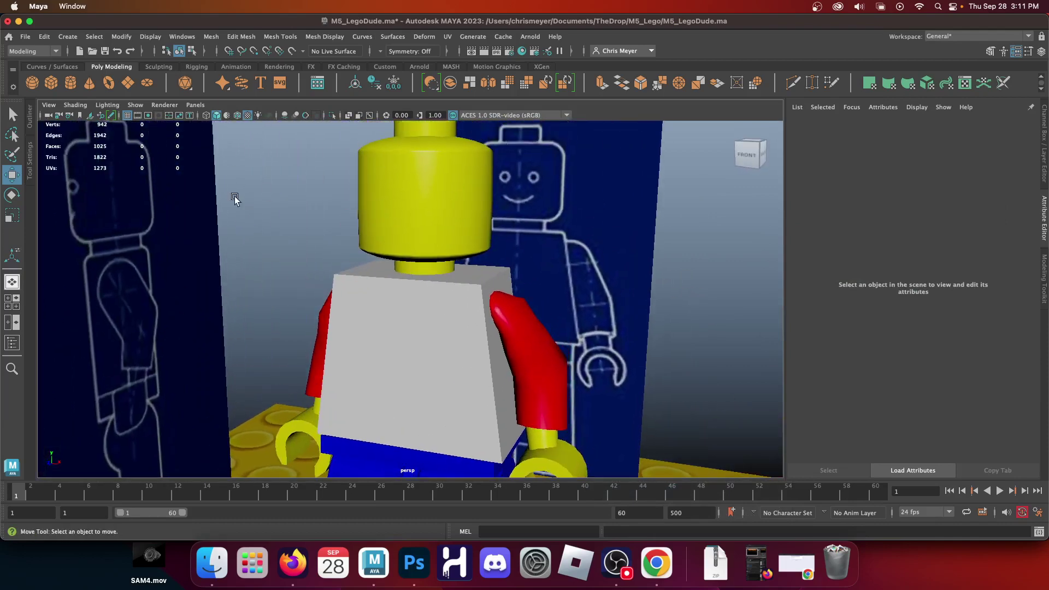
pyautogui.click(417, 321)
# Step: Rotate the new cylinder 90° on X in the Channel Box so it faces forward
pyautogui.press('a')
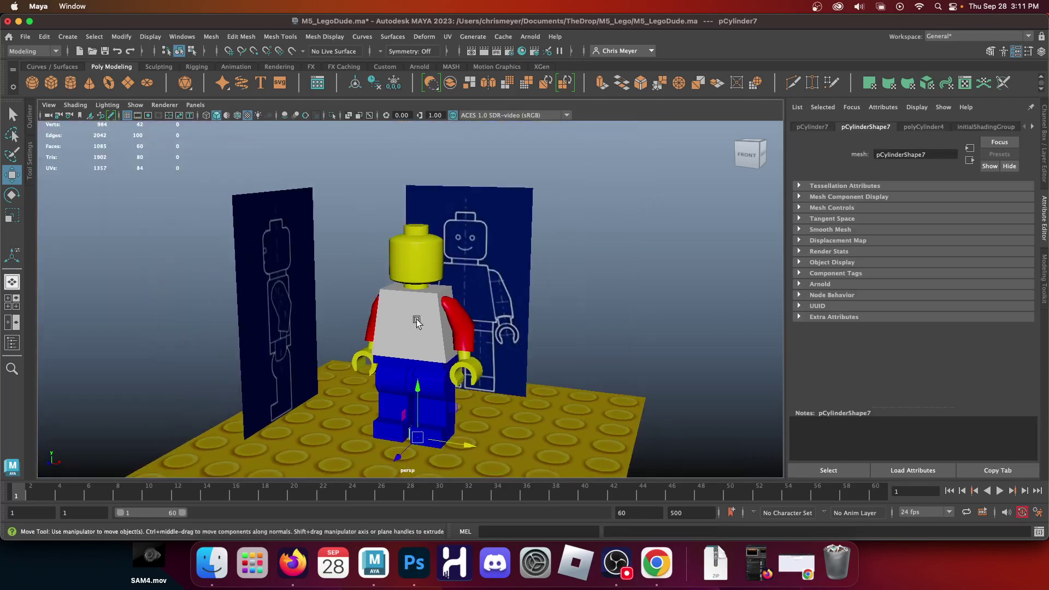
pyautogui.keyDown('alt'); pyautogui.moveTo(417, 322); pyautogui.dragTo(405, 190); pyautogui.keyUp('alt')
pyautogui.press('e')
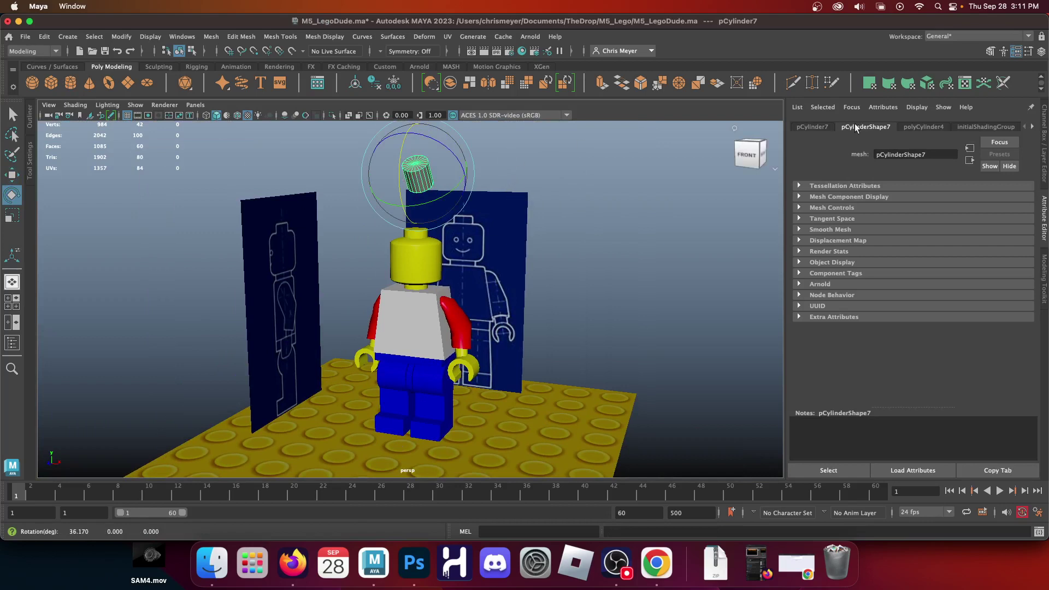
pyautogui.click(1045, 151)
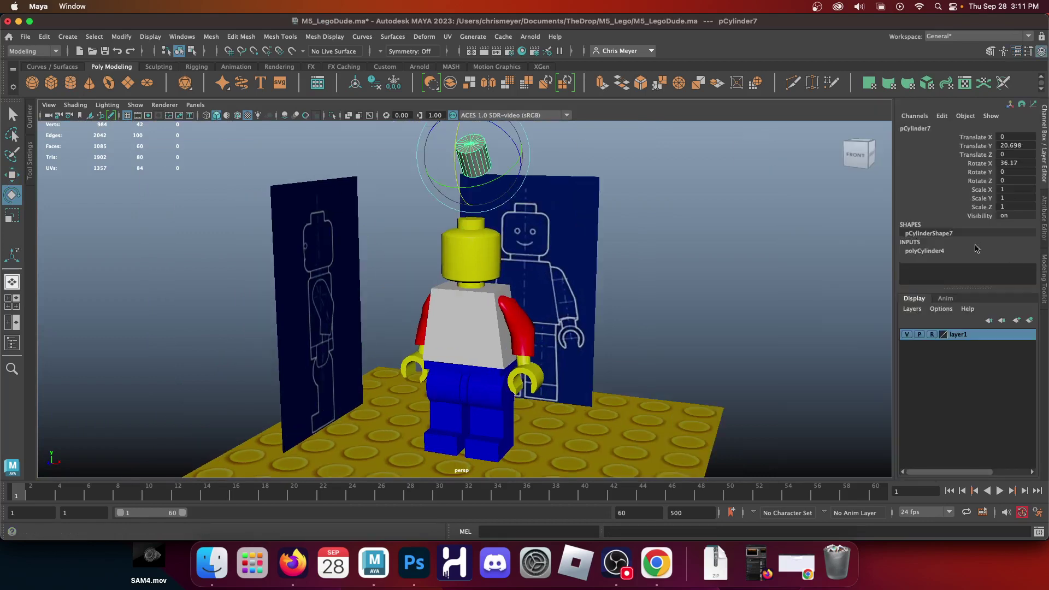
pyautogui.click(1010, 163)
pyautogui.write('90')
pyautogui.press('Return')
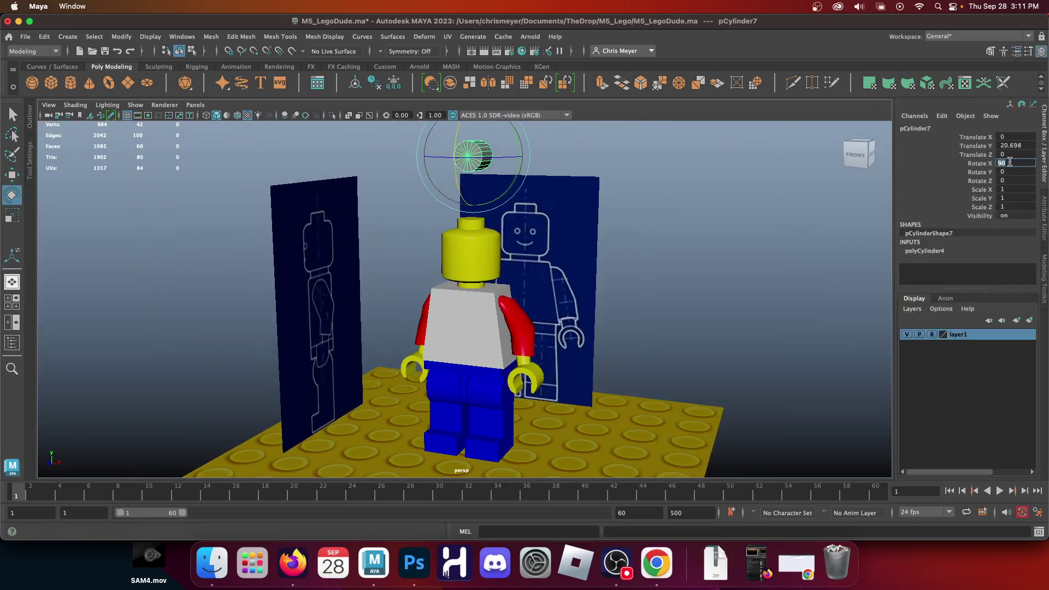
# Step: Lower the cylinder toward head height and shrink it uniformly to 0.167
pyautogui.click(672, 284)
pyautogui.click(478, 155)
pyautogui.press('w')
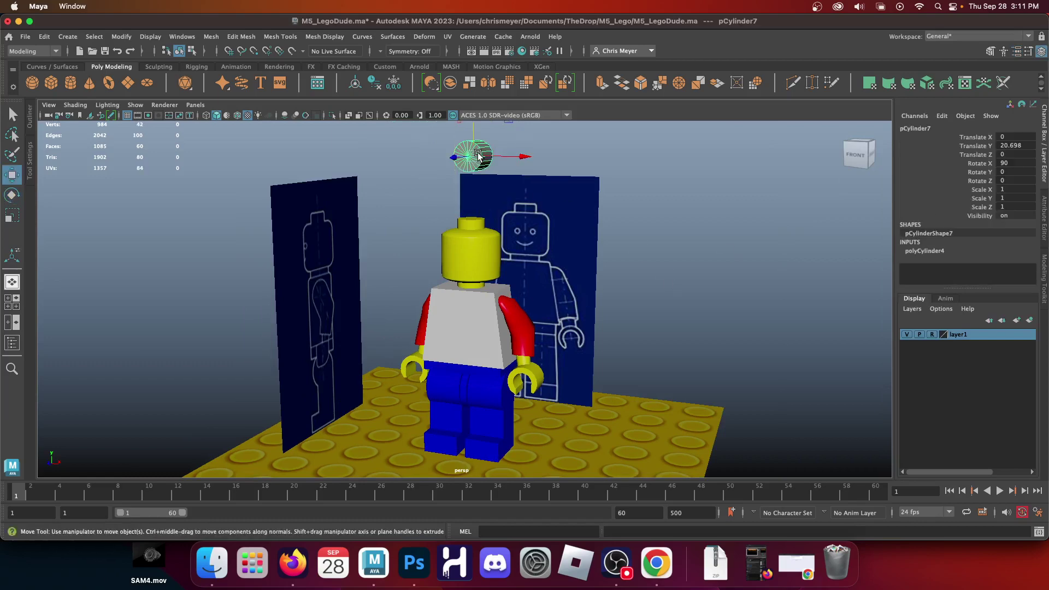
pyautogui.moveTo(471, 133); pyautogui.dragTo(471, 188)
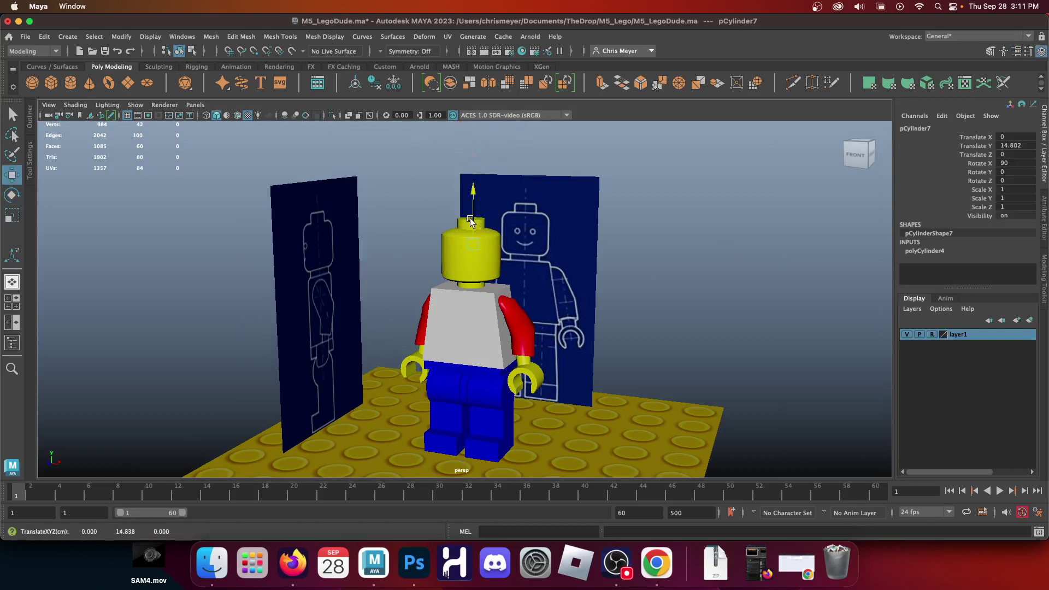
pyautogui.press('space')
pyautogui.press('space')
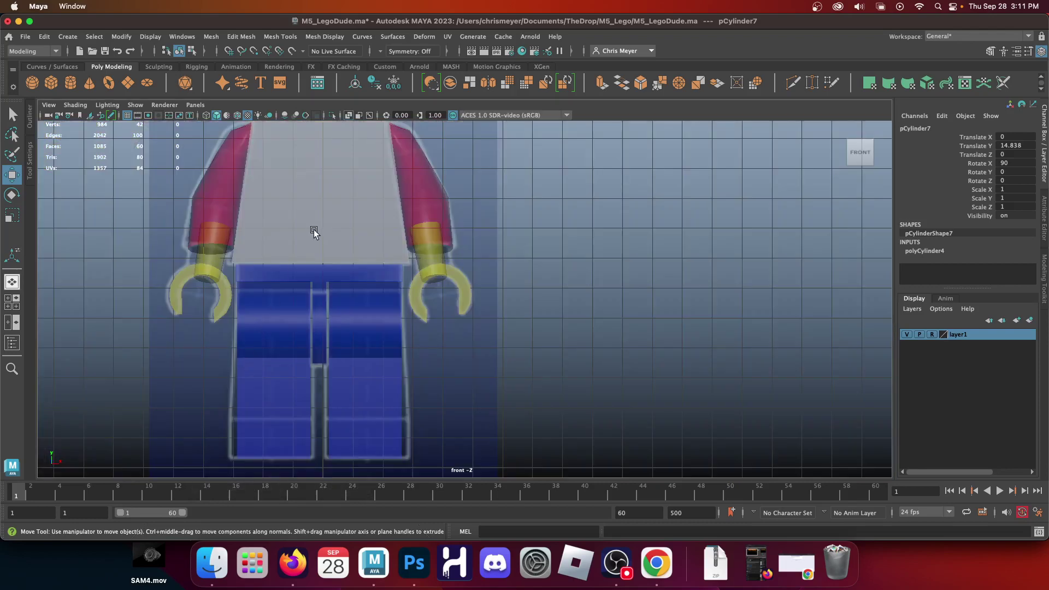
pyautogui.keyDown('alt'); pyautogui.moveTo(314, 230); pyautogui.dragTo(312, 385, button='middle'); pyautogui.keyUp('alt')
pyautogui.press('r')
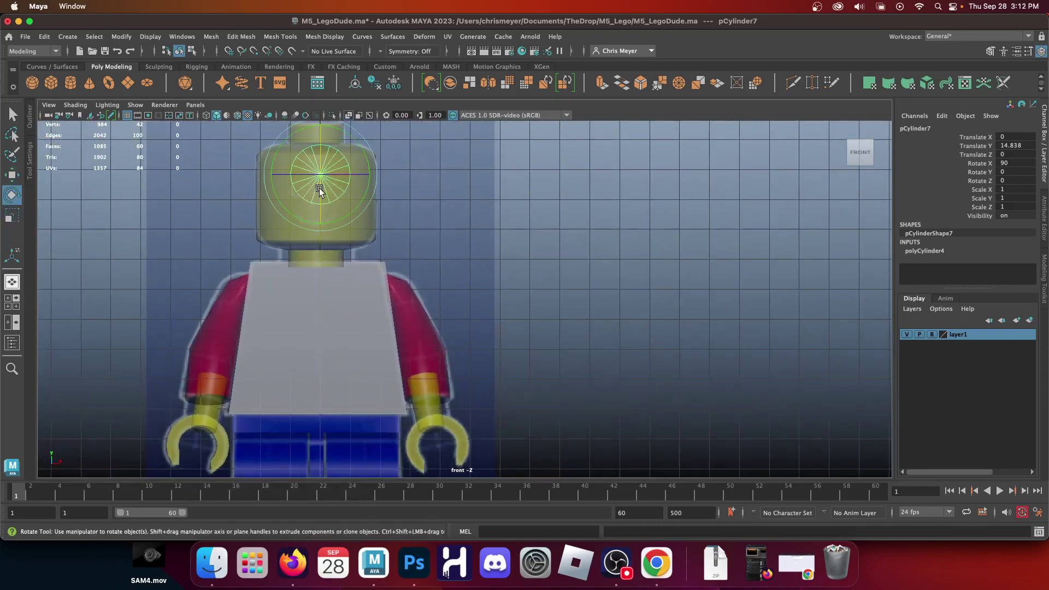
pyautogui.moveTo(320, 175); pyautogui.dragTo(277, 169)
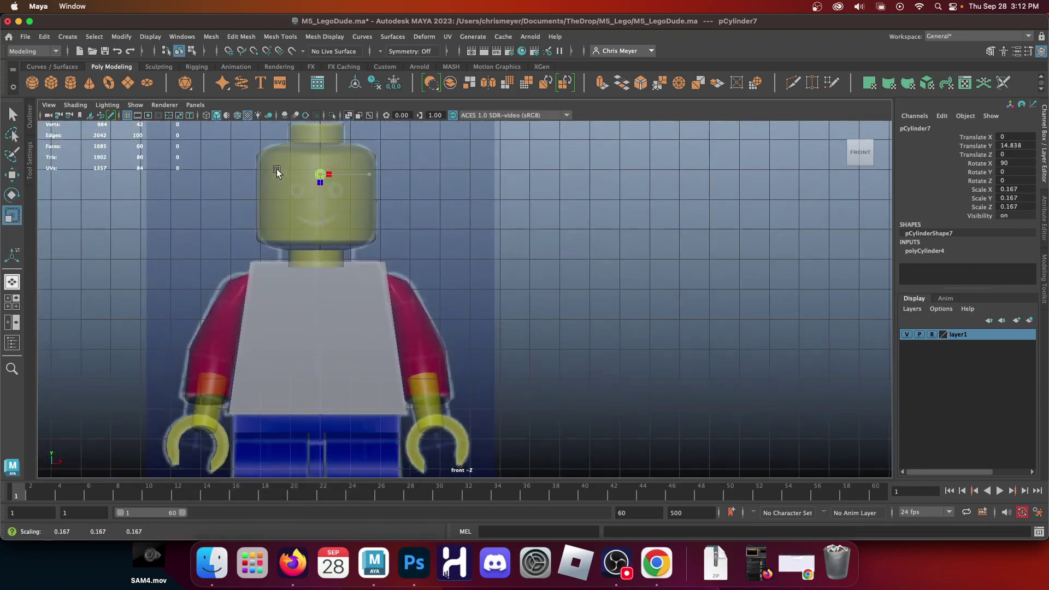
# Step: Position the cylinder over the left eye spot at eye height in the front view
pyautogui.press('w')
pyautogui.scroll(3, 309, 163)
pyautogui.keyDown('alt'); pyautogui.moveTo(317, 182); pyautogui.dragTo(327, 251, button='middle'); pyautogui.keyUp('alt')
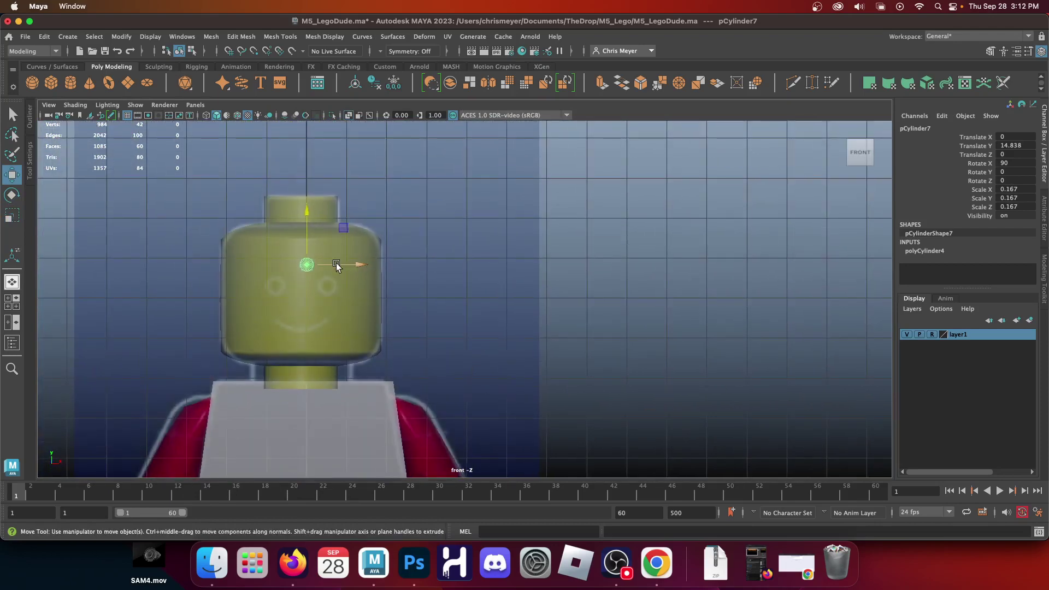
pyautogui.moveTo(336, 264); pyautogui.dragTo(304, 257)
pyautogui.moveTo(280, 217); pyautogui.dragTo(284, 229)
pyautogui.moveTo(290, 293); pyautogui.dragTo(292, 291)
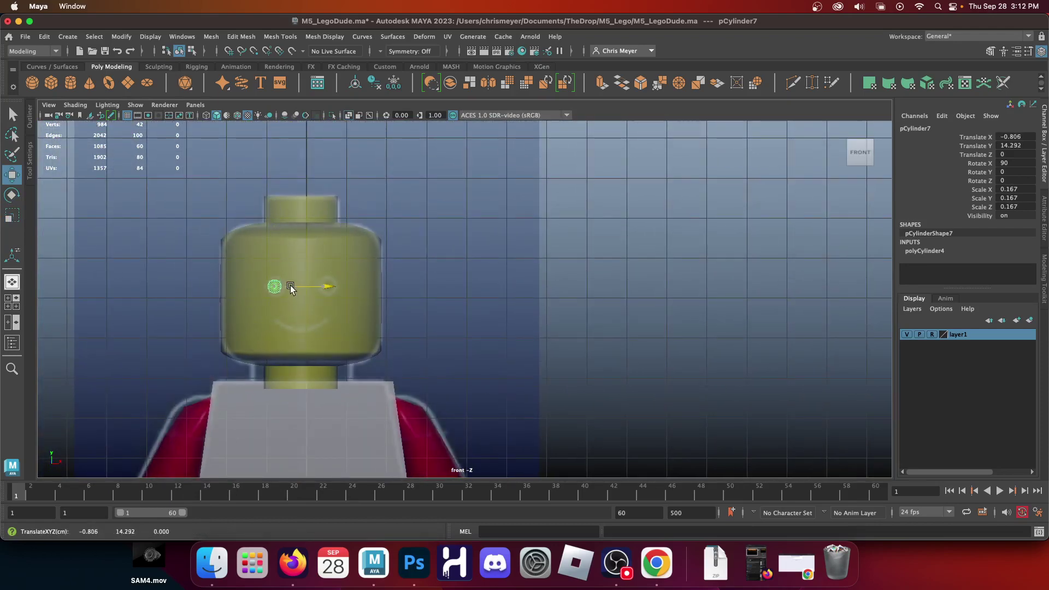
# Step: Push the eye cylinder forward onto the face surface in the side view
pyautogui.press('space')
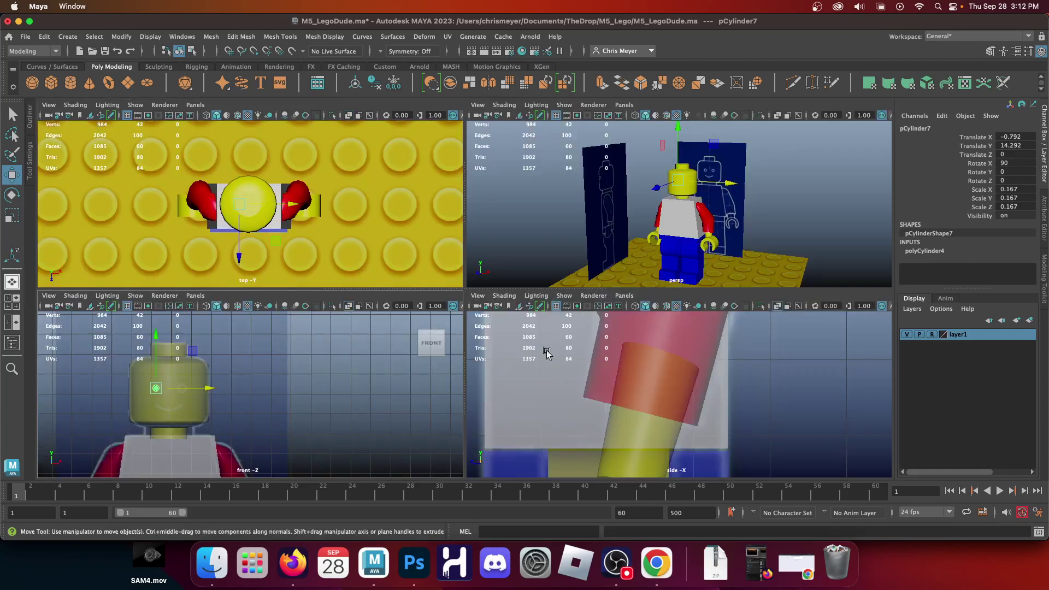
pyautogui.press('space')
pyautogui.keyDown('alt'); pyautogui.moveTo(585, 421); pyautogui.dragTo(438, 267, button='right'); pyautogui.keyUp('alt')
pyautogui.keyDown('alt'); pyautogui.moveTo(439, 266); pyautogui.dragTo(443, 383, button='middle'); pyautogui.keyUp('alt')
pyautogui.scroll(3, 459, 250)
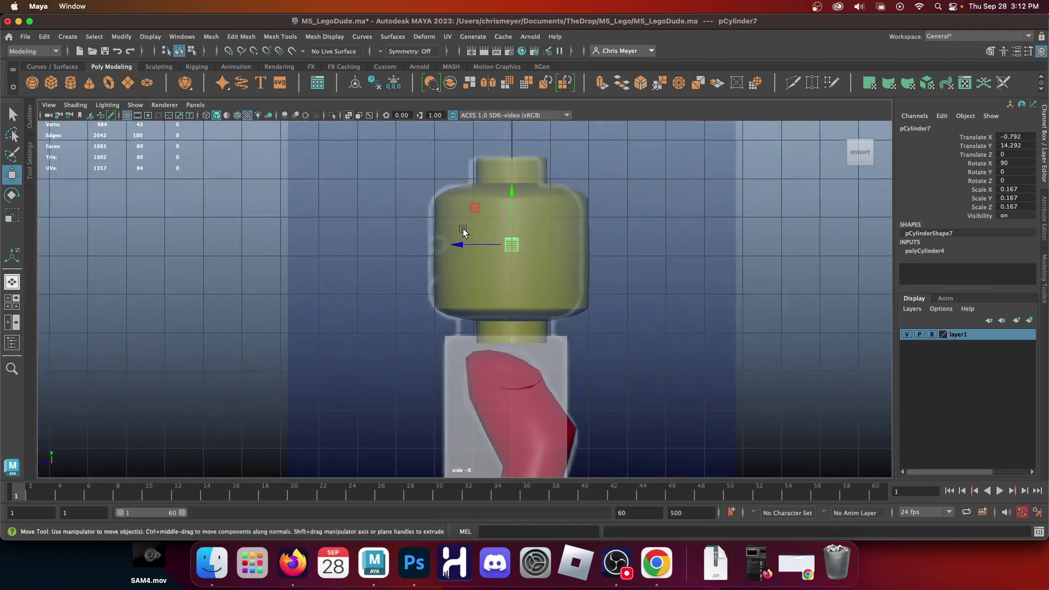
pyautogui.moveTo(460, 250); pyautogui.dragTo(387, 243)
pyautogui.press('space')
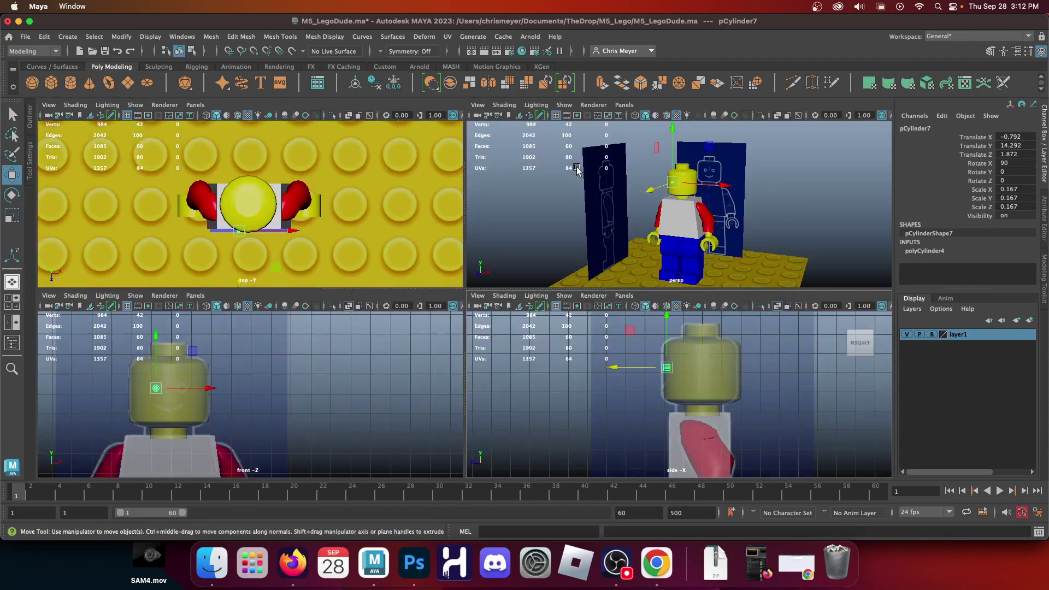
pyautogui.scroll(5, 368, 213)
# Step: Assign a new Blinn material (blinn5) to the eye cylinder and colour it black
pyautogui.press('f')
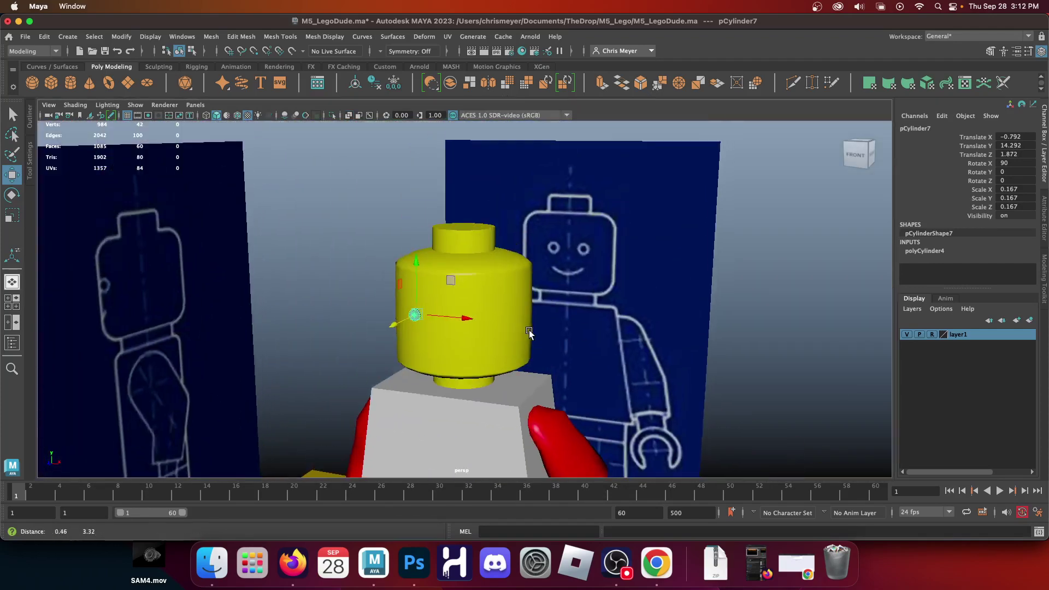
pyautogui.moveTo(368, 213); pyautogui.dragTo(453, 427, button='right')
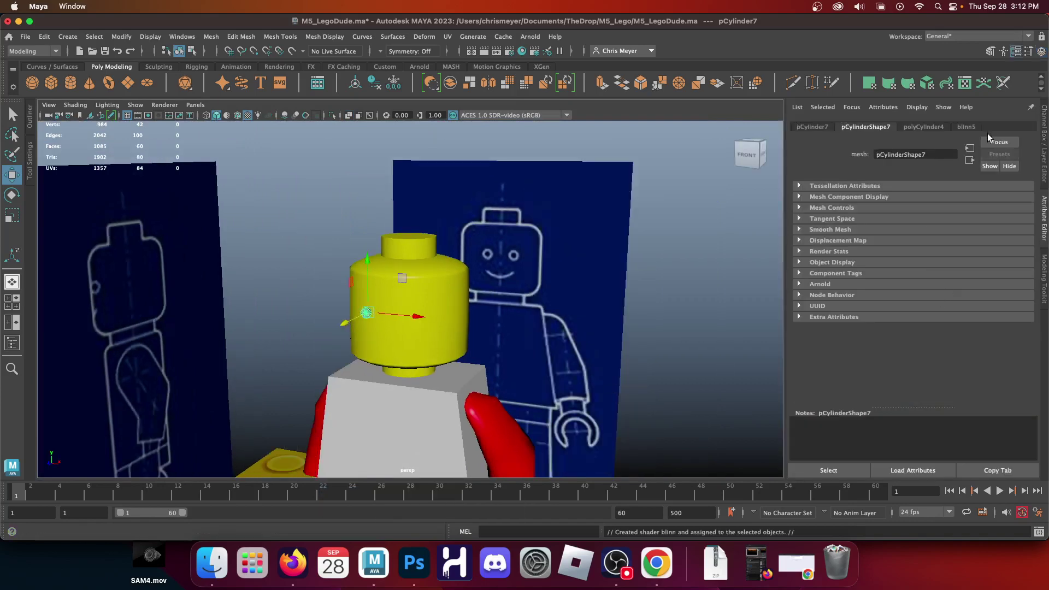
pyautogui.click(966, 127)
pyautogui.click(901, 249)
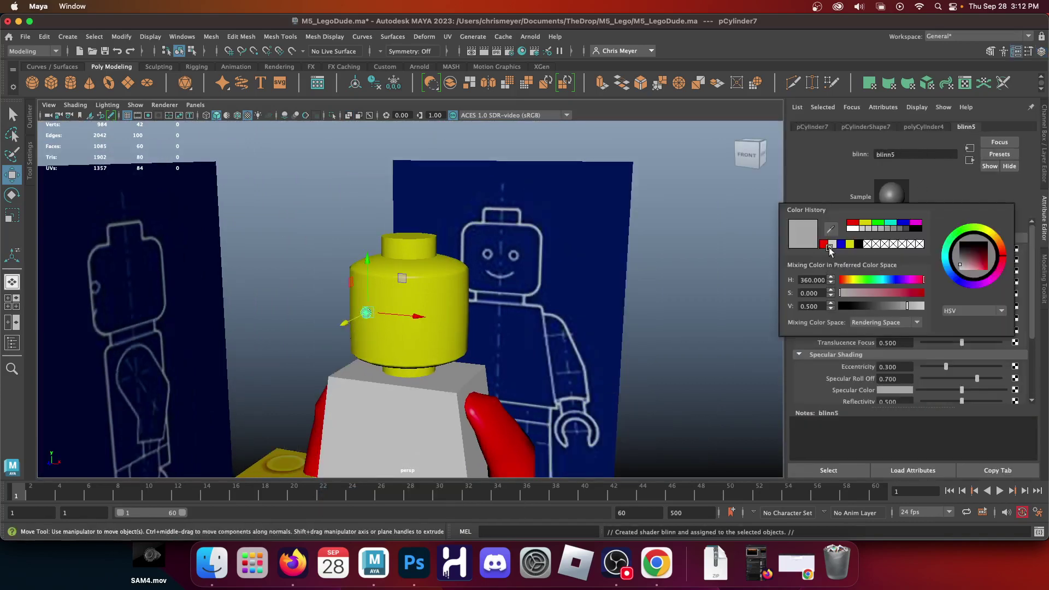
pyautogui.click(857, 248)
pyautogui.click(675, 348)
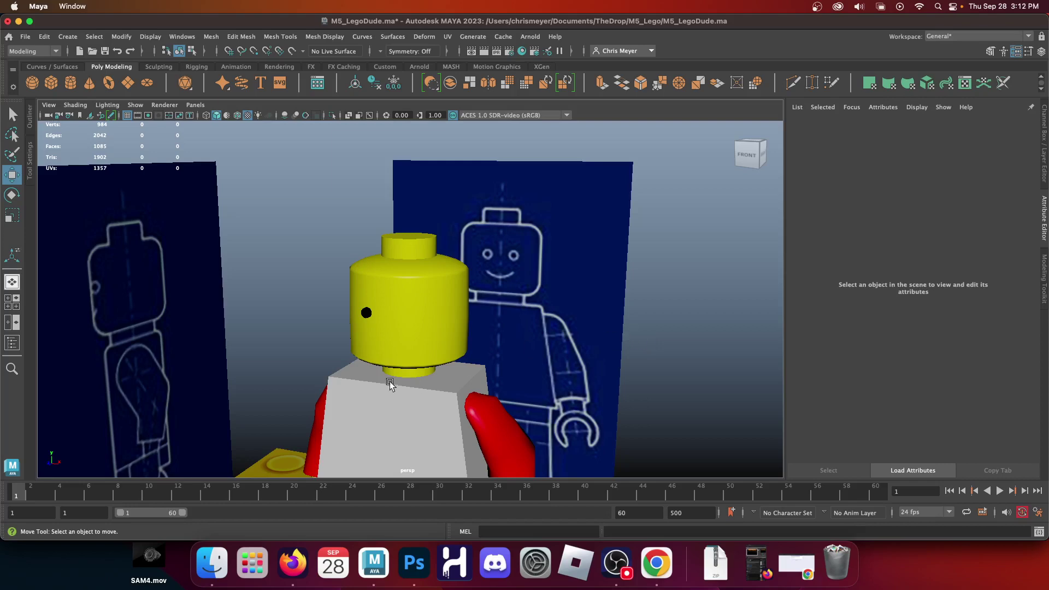
# Step: Duplicate the black eye, move the copy to the head's right side, and add a polygon torus
pyautogui.click(408, 351)
pyautogui.hotkey('ctrl', 'd')
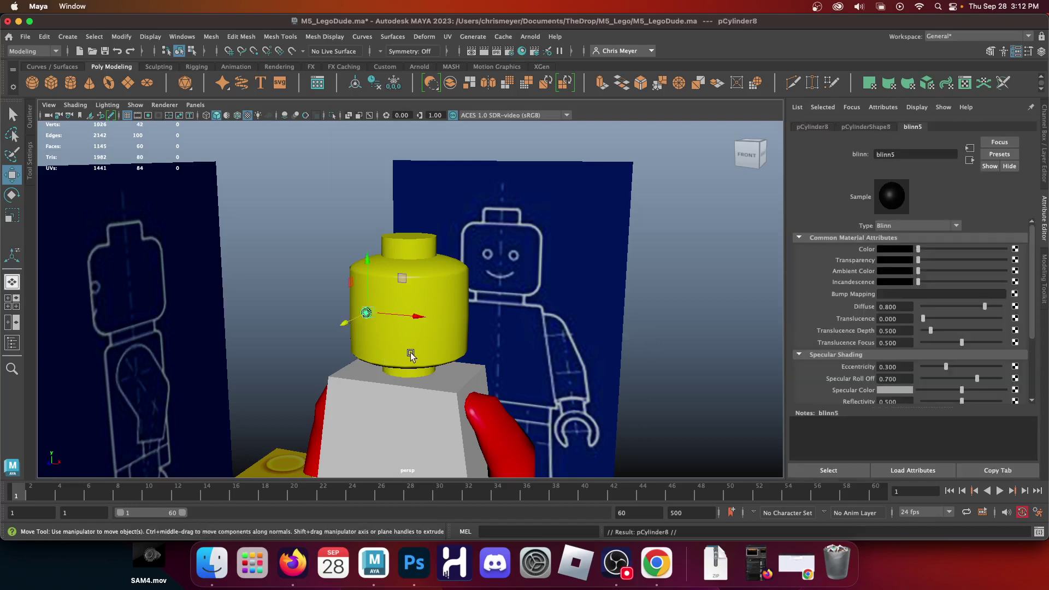
pyautogui.press('space')
pyautogui.press('space')
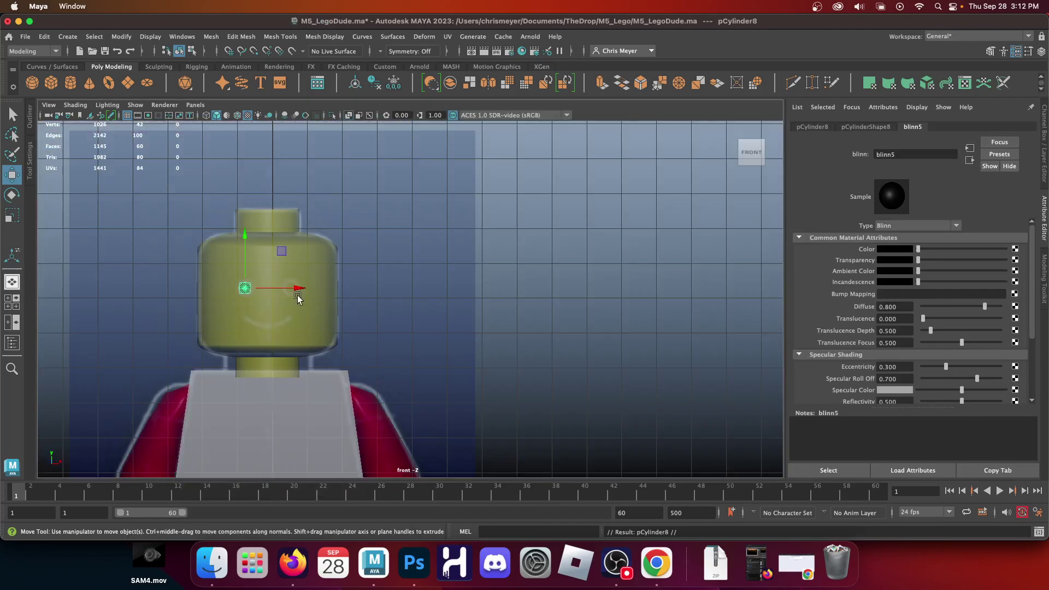
pyautogui.moveTo(295, 289); pyautogui.dragTo(341, 294)
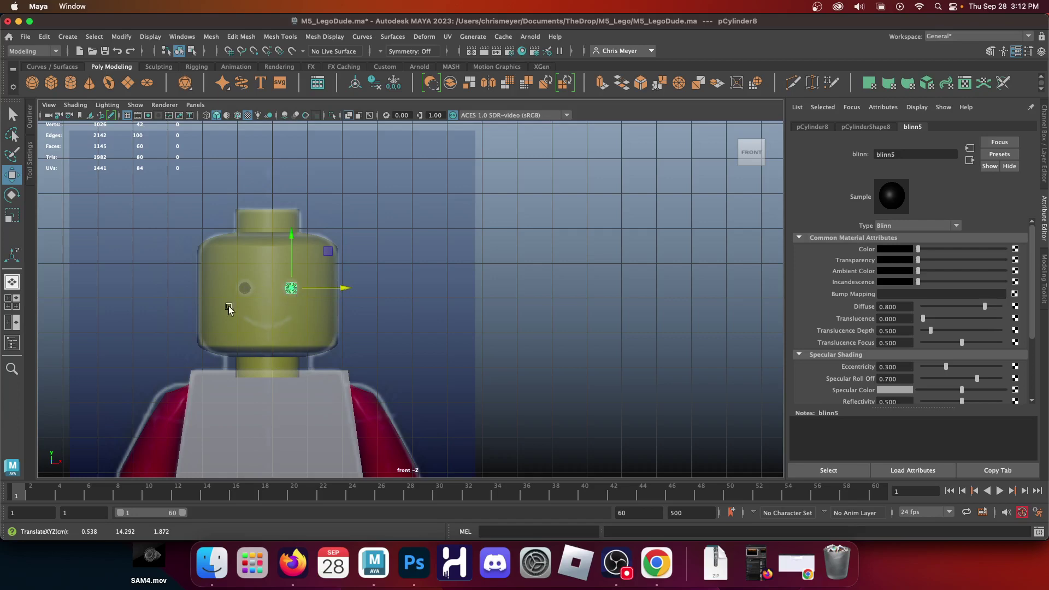
pyautogui.click(110, 82)
pyautogui.scroll(-10, 419, 351)
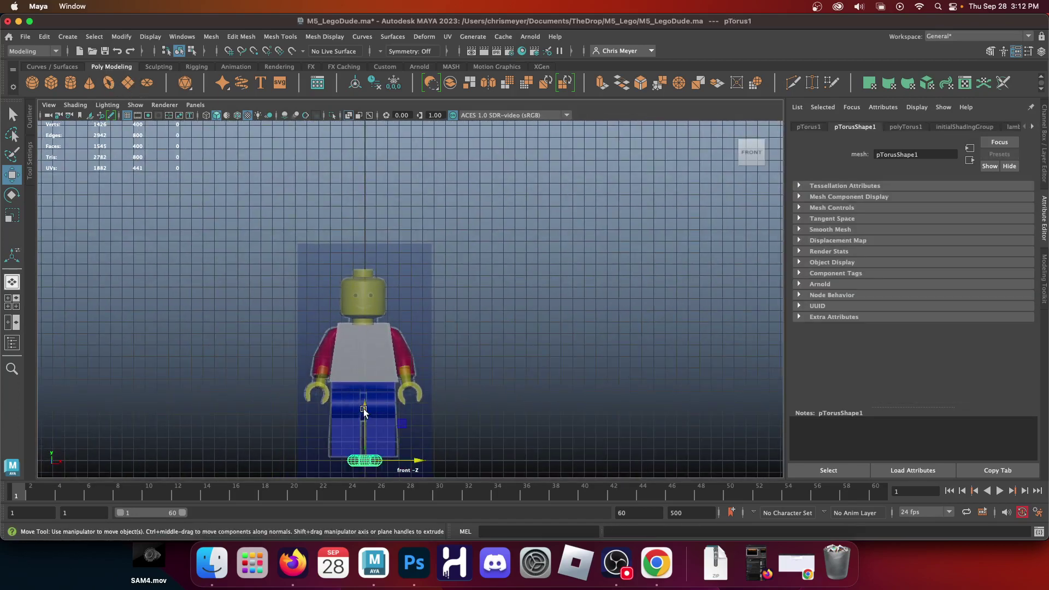
# Step: Raise the torus above the head and set its Rotate X to 90 to face front
pyautogui.moveTo(364, 413); pyautogui.dragTo(365, 133)
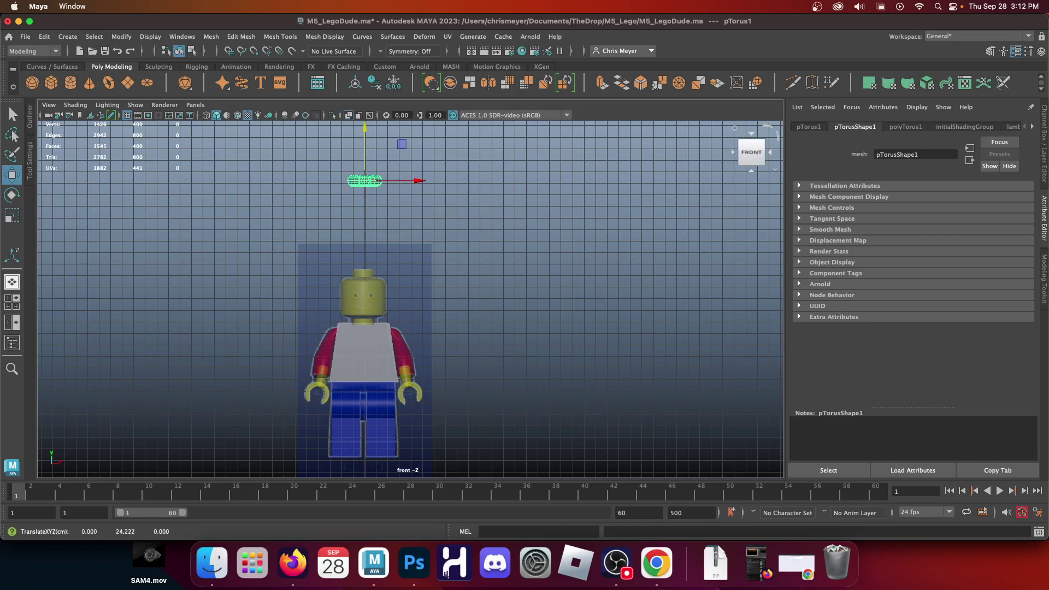
pyautogui.click(1042, 169)
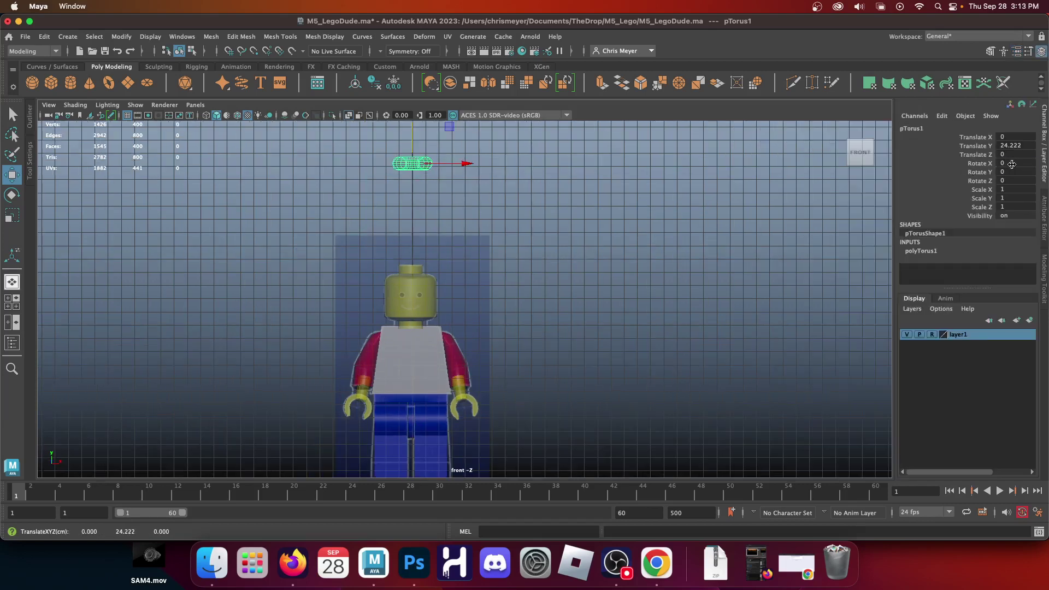
pyautogui.click(1013, 164)
pyautogui.write('90')
pyautogui.press('Return')
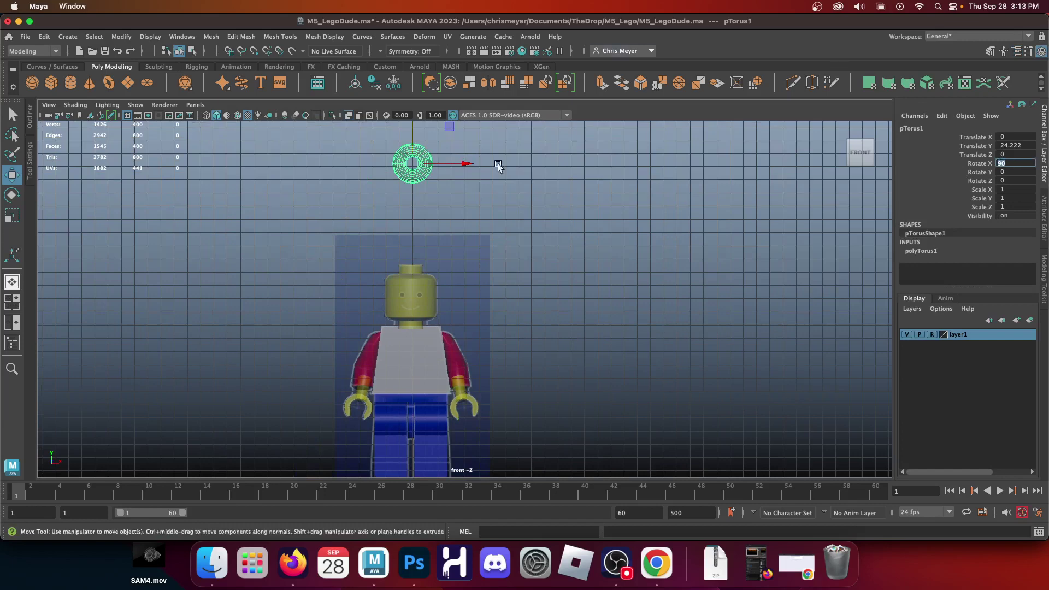
# Step: Assign the eyes' black blinn5 material to the torus
pyautogui.rightClick(395, 182)
pyautogui.moveTo(396, 484)
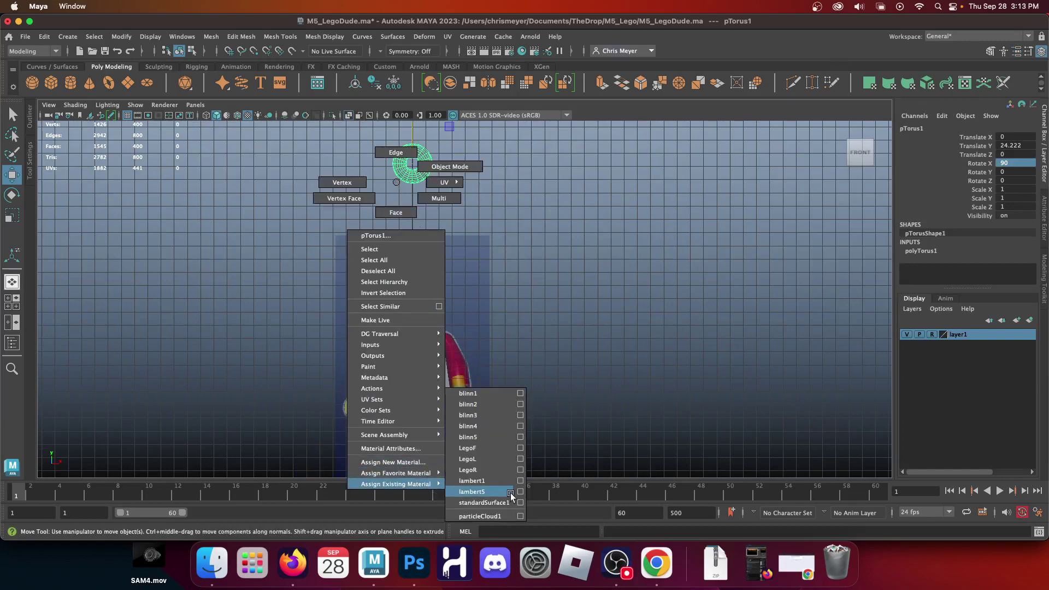
pyautogui.click(483, 447)
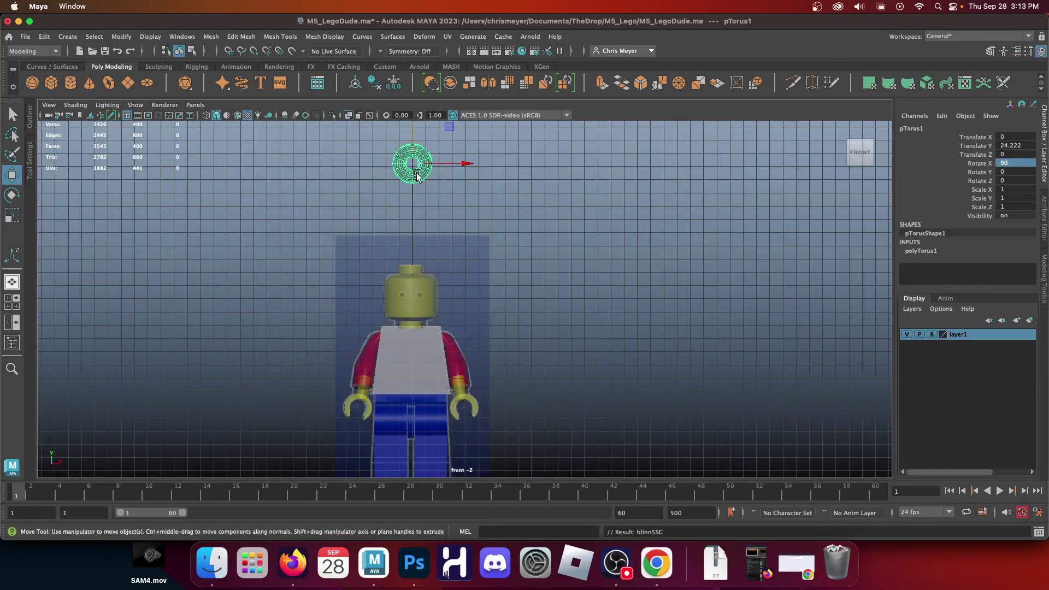
# Step: Thin the torus ring by setting polyTorus1 Section Radius to 0.04
pyautogui.click(921, 250)
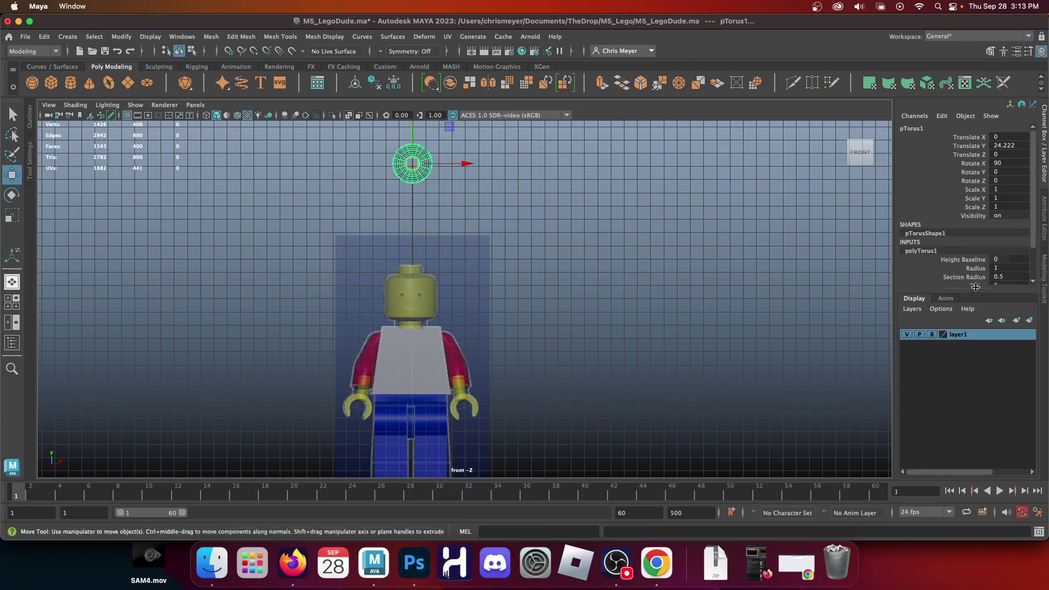
pyautogui.scroll(-3, 975, 284)
pyautogui.click(978, 237)
pyautogui.keyDown('alt'); pyautogui.moveTo(676, 228); pyautogui.dragTo(614, 231, button='middle'); pyautogui.keyUp('alt')
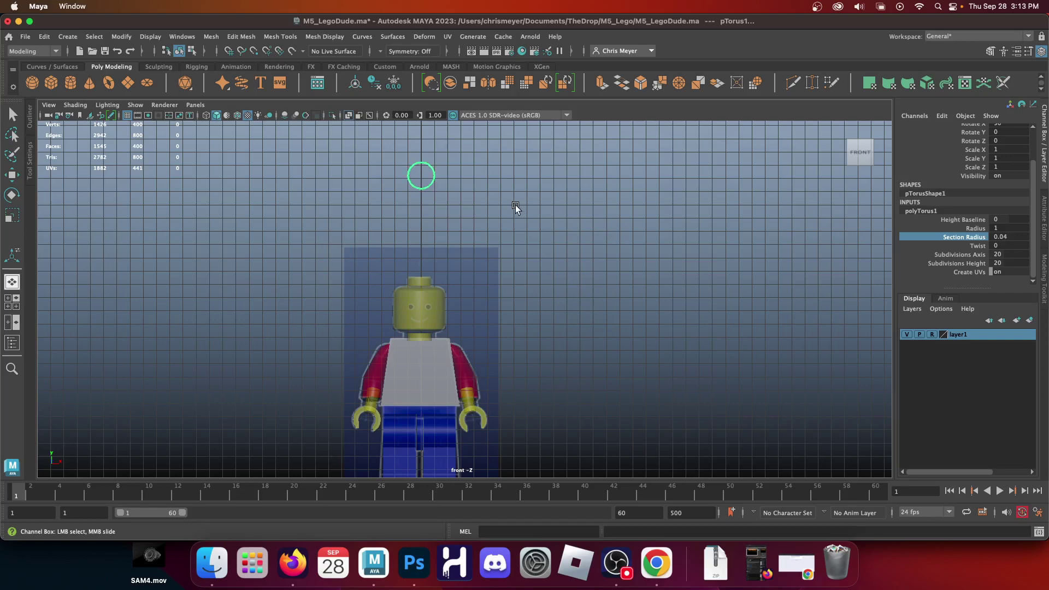
# Step: Move the thin ring down onto the head, centred on the face around the eyes
pyautogui.press('w')
pyautogui.moveTo(416, 149); pyautogui.dragTo(418, 277)
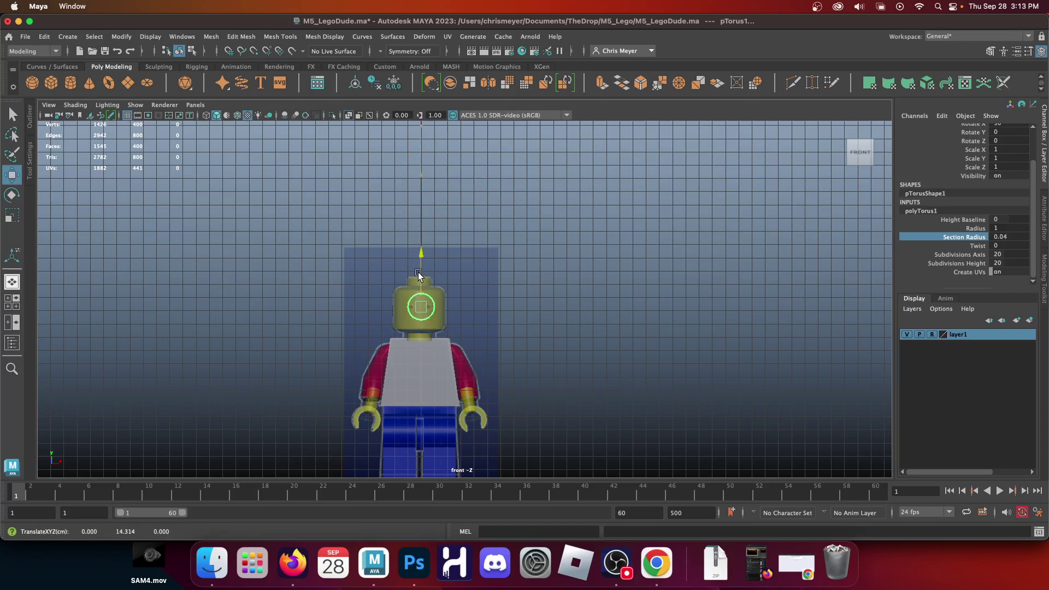
pyautogui.scroll(10, 609, 427)
pyautogui.keyDown('alt'); pyautogui.moveTo(385, 378); pyautogui.dragTo(424, 389, button='middle'); pyautogui.keyUp('alt')
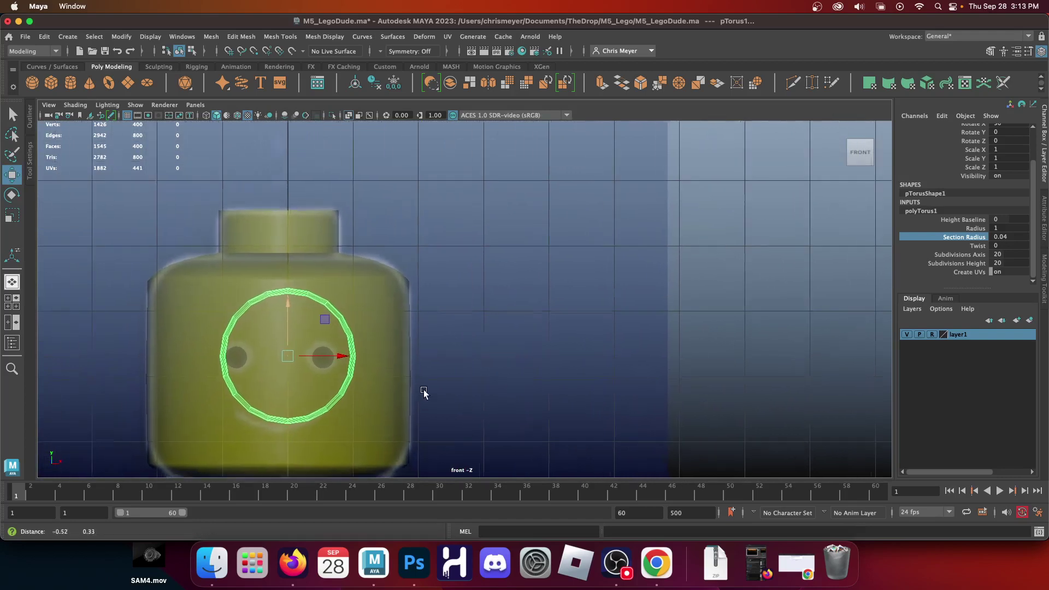
pyautogui.moveTo(346, 350); pyautogui.dragTo(333, 349)
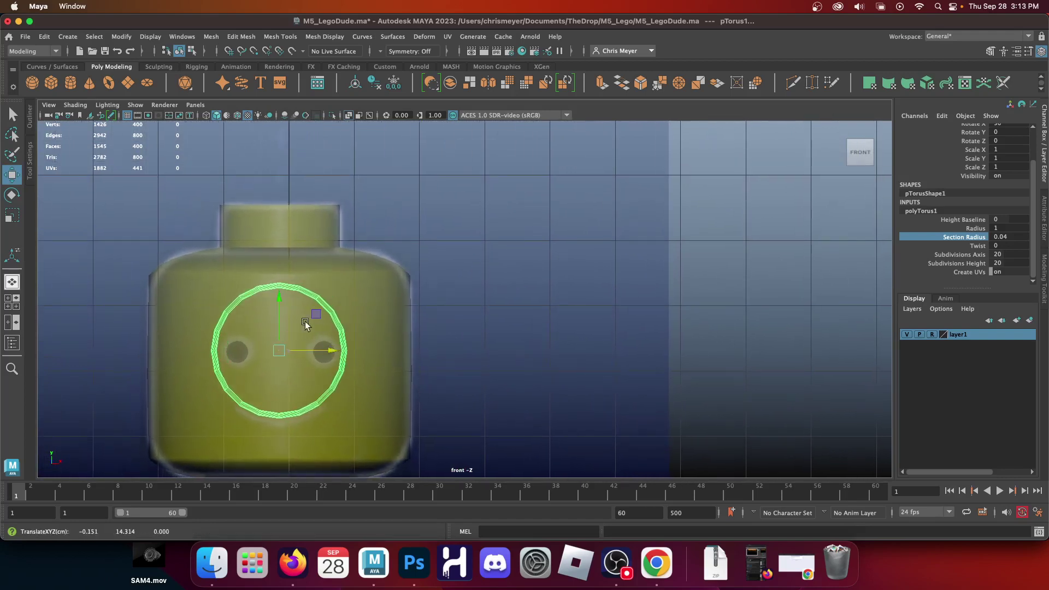
pyautogui.moveTo(280, 293); pyautogui.dragTo(281, 304)
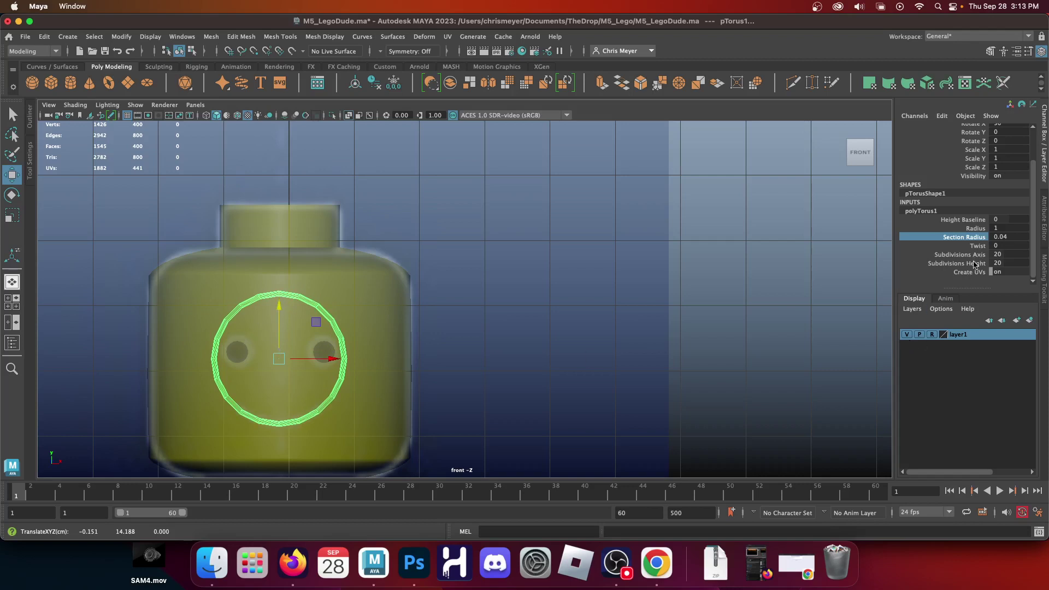
# Step: Raise the ring's Subdivisions Axis to 32 in the Channel Box
pyautogui.click(976, 256)
pyautogui.moveTo(247, 304); pyautogui.dragTo(314, 302, button='middle')
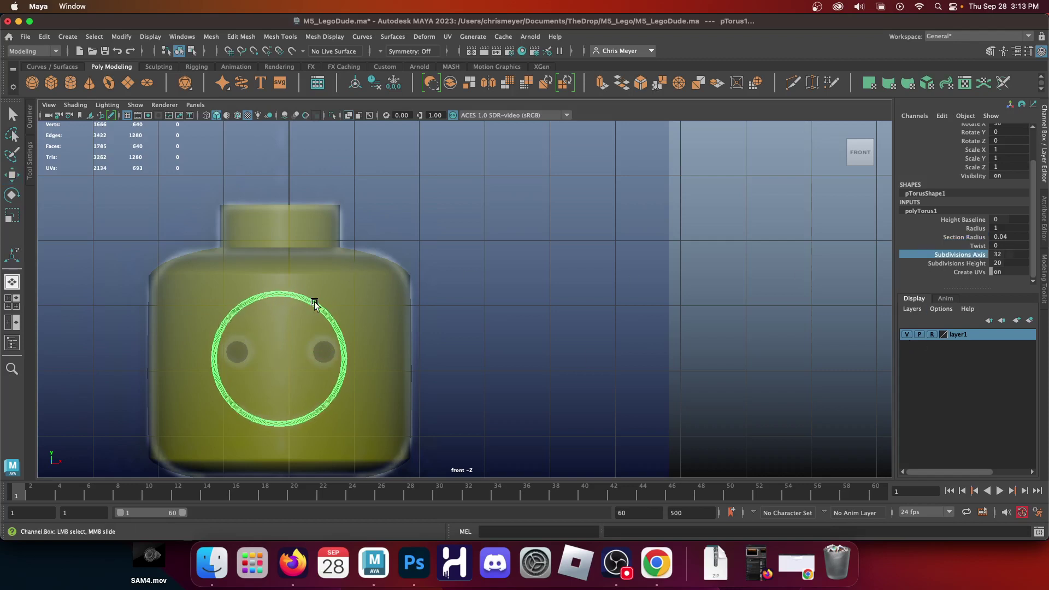
pyautogui.scroll(3, 313, 302)
pyautogui.press('f')
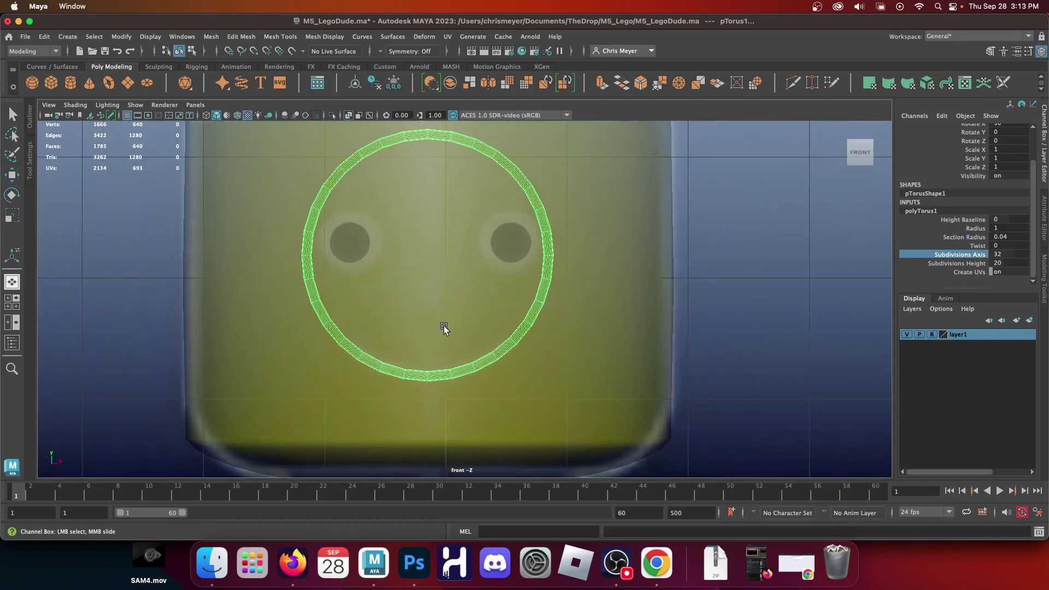
# Step: In the side view, reselect the whole ring and move it forward to Translate Z 2.425
pyautogui.moveTo(307, 330); pyautogui.dragTo(306, 241, button='right')
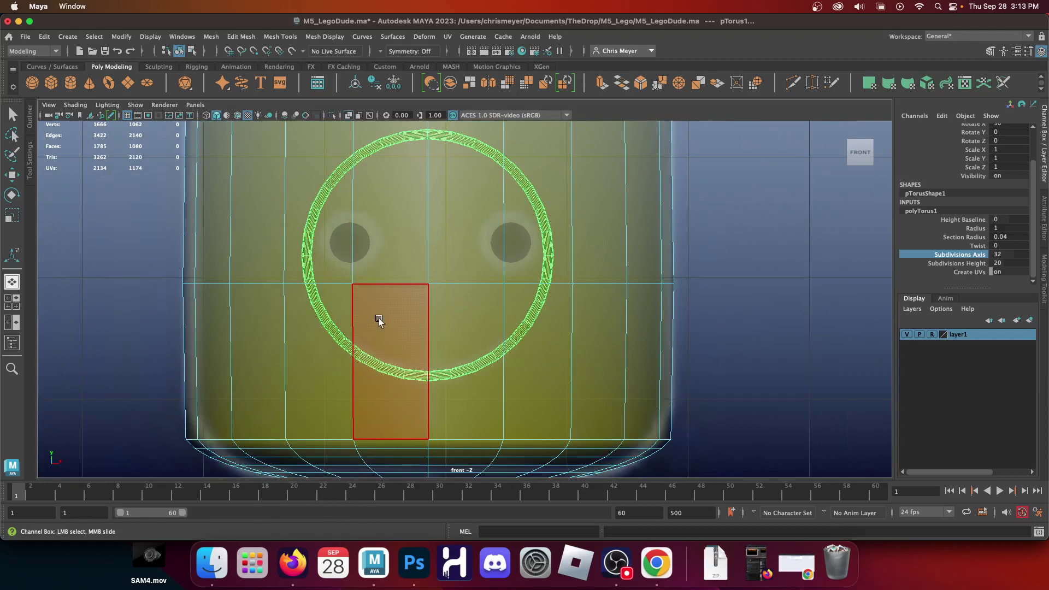
pyautogui.press('space')
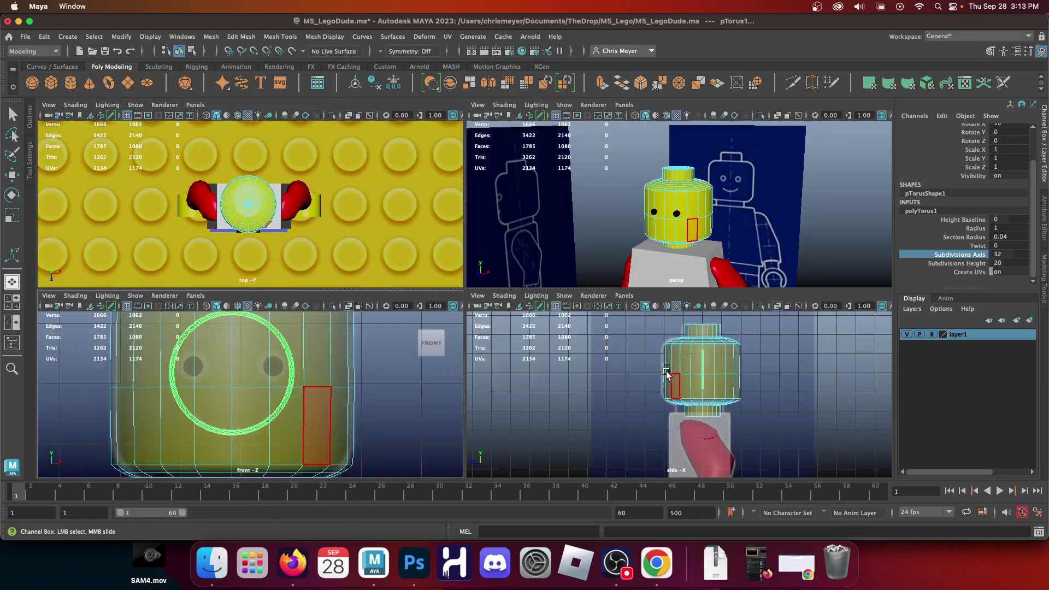
pyautogui.press('space')
pyautogui.moveTo(535, 214); pyautogui.dragTo(604, 203, button='right')
pyautogui.click(647, 257)
pyautogui.moveTo(647, 258); pyautogui.dragTo(365, 258)
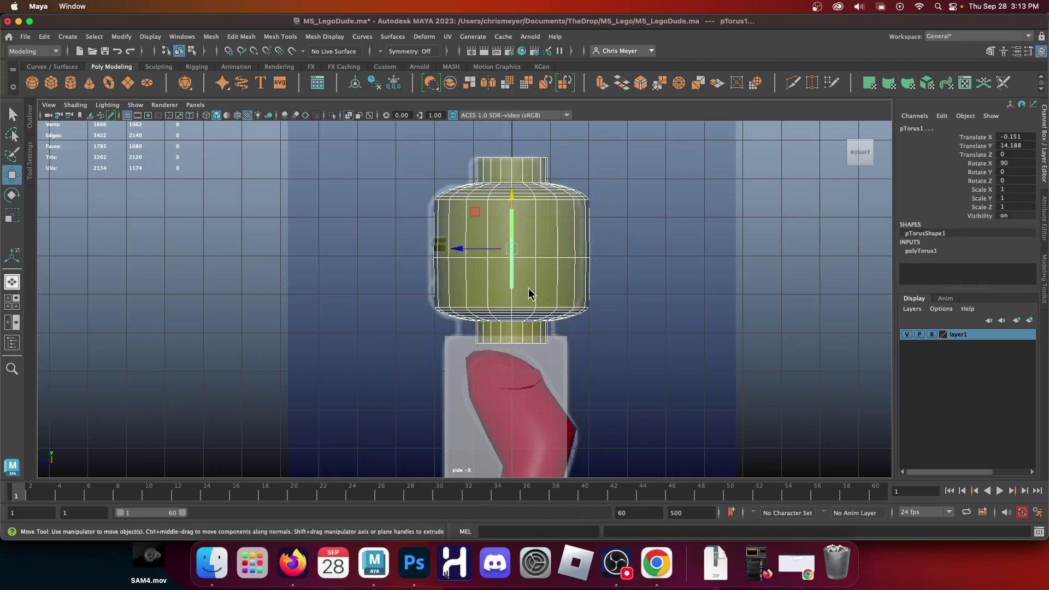
pyautogui.keyDown('alt'); pyautogui.moveTo(652, 281); pyautogui.dragTo(533, 306); pyautogui.keyUp('alt')
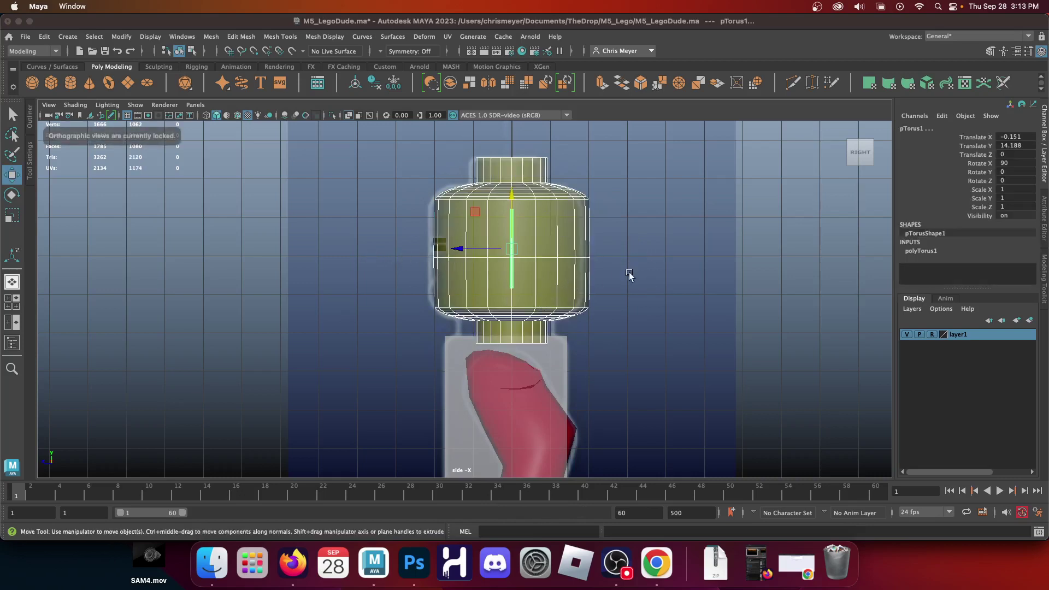
pyautogui.press('3')
pyautogui.moveTo(471, 251); pyautogui.dragTo(374, 250)
# Step: Return to the front view and switch the ring to face selection mode
pyautogui.press('space')
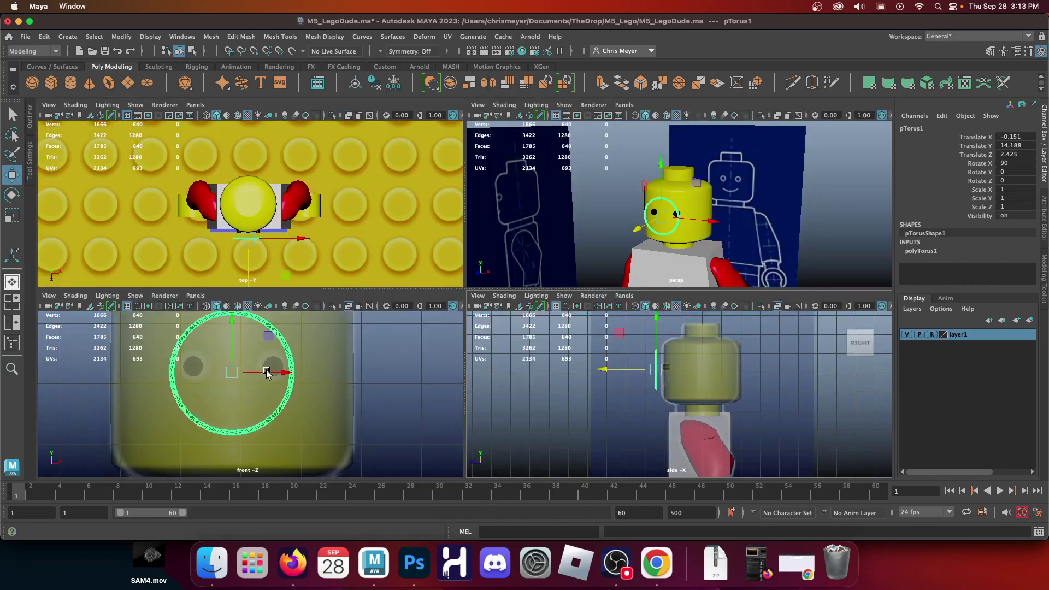
pyautogui.press('space')
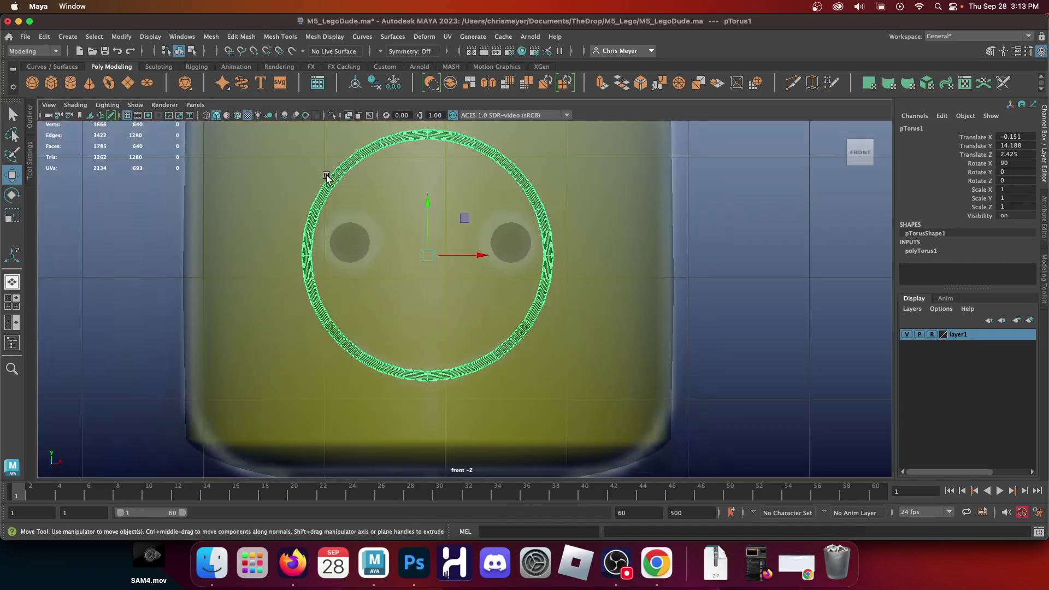
pyautogui.moveTo(326, 176); pyautogui.dragTo(328, 192, button='right')
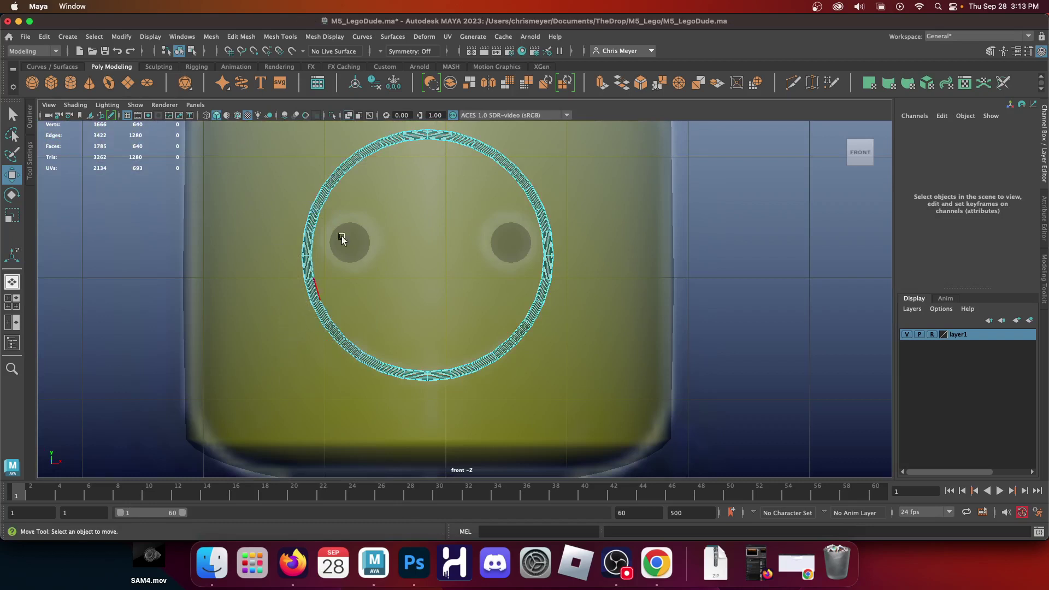
# Step: Box-select the ring's upper faces and delete them, leaving a smile arc
pyautogui.keyDown('alt'); pyautogui.moveTo(269, 154); pyautogui.dragTo(269, 193, button='middle'); pyautogui.keyUp('alt')
pyautogui.moveTo(216, 154); pyautogui.dragTo(646, 346)
pyautogui.press('Delete')
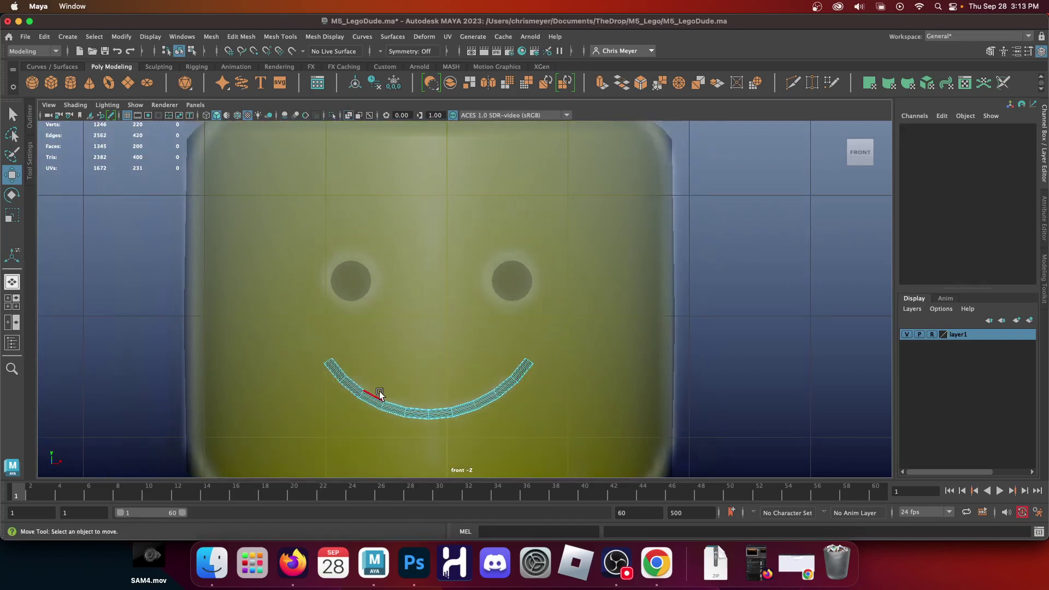
# Step: Delete faces at the smile's right end, then undo that and reselect the whole ring
pyautogui.moveTo(524, 424); pyautogui.dragTo(484, 438)
pyautogui.press('Delete')
pyautogui.press('Delete')
pyautogui.press('z')
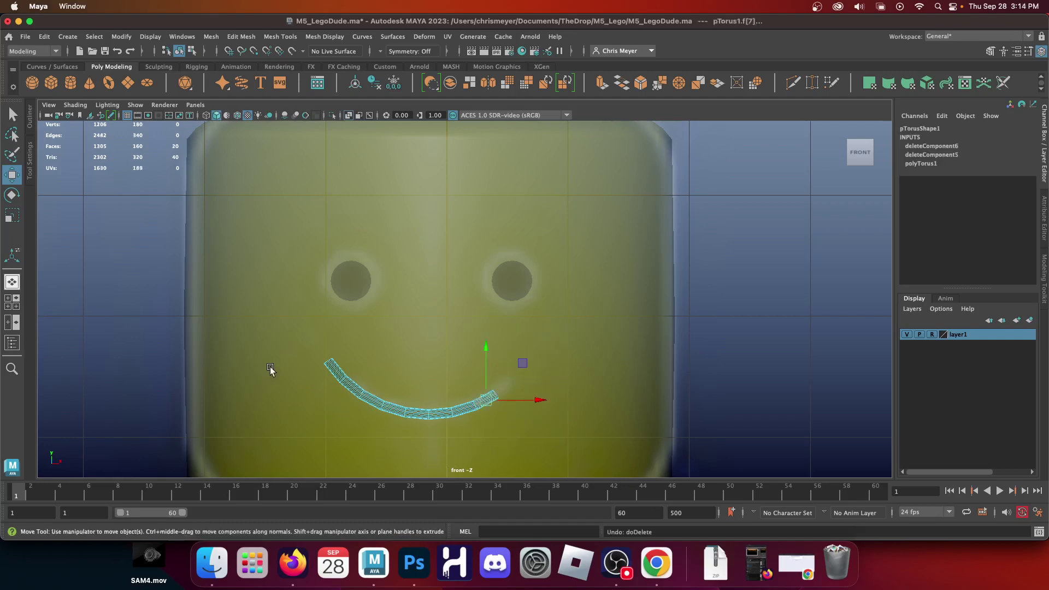
pyautogui.press('z')
pyautogui.press('z')
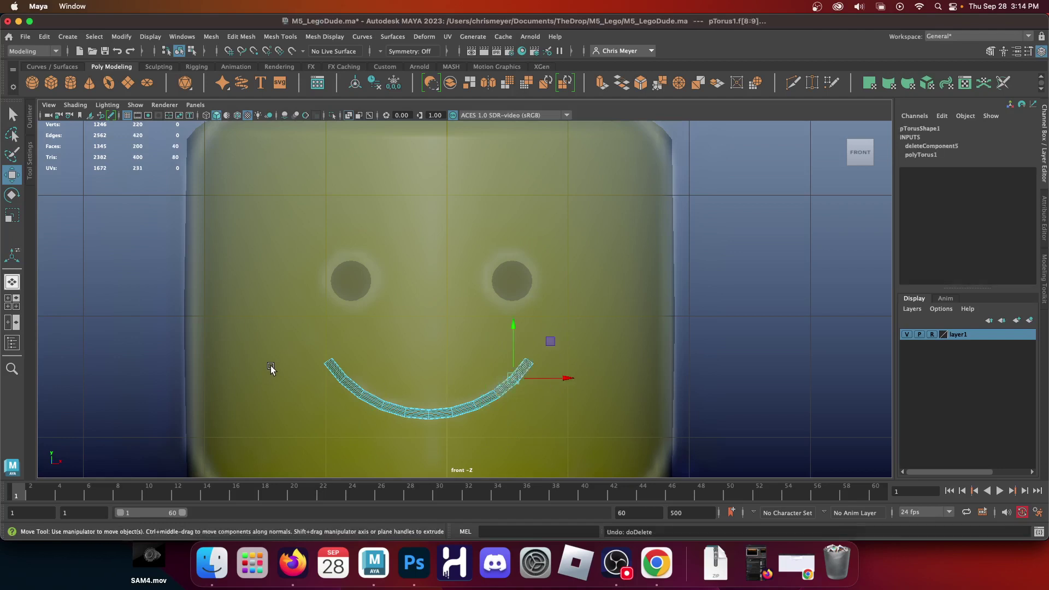
pyautogui.press('F8')
pyautogui.click(585, 340)
pyautogui.click(522, 375)
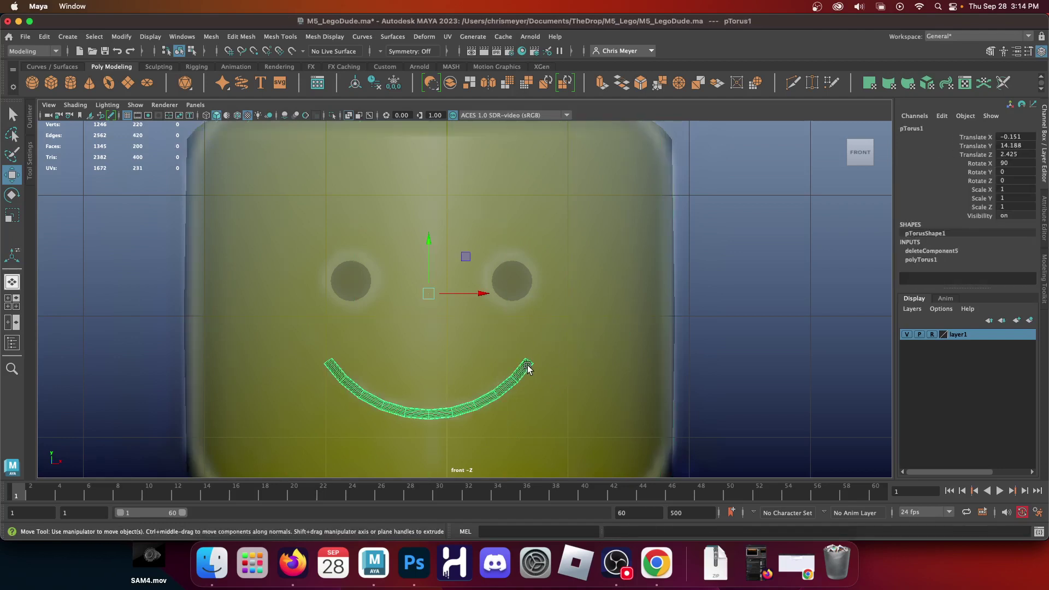
# Step: Trim the smile by deleting faces at both its right and left tips
pyautogui.moveTo(520, 212); pyautogui.dragTo(527, 241, button='right')
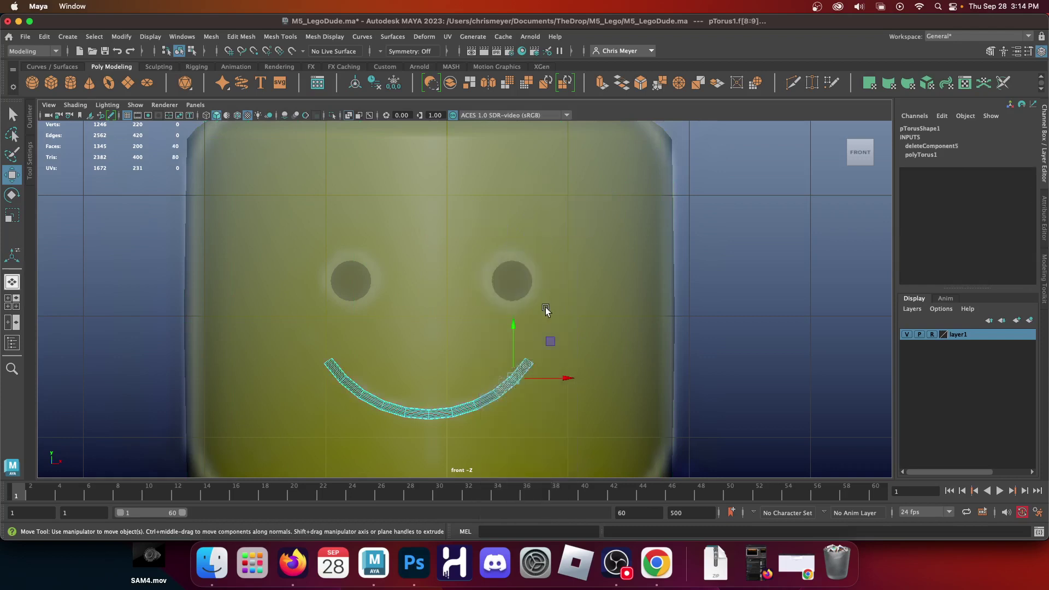
pyautogui.keyDown('shift'); pyautogui.click(525, 399); pyautogui.keyUp('shift')
pyautogui.press('Delete')
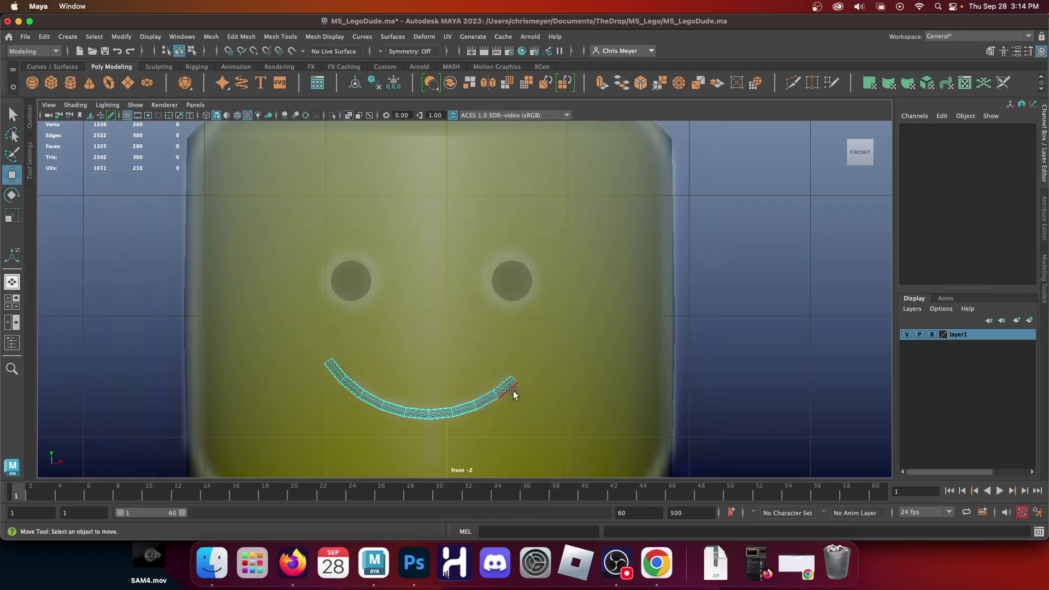
pyautogui.moveTo(319, 339); pyautogui.dragTo(335, 368)
pyautogui.press('Delete')
pyautogui.press('space')
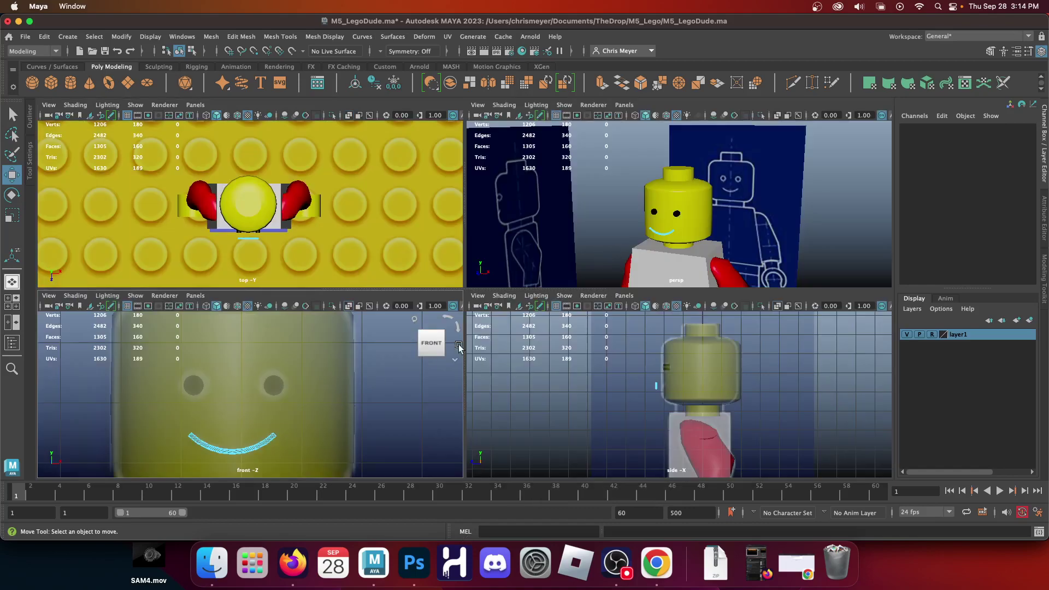
# Step: In the perspective view, push the smile back onto the face at Translate Z 1.984, then deselect
pyautogui.press('space')
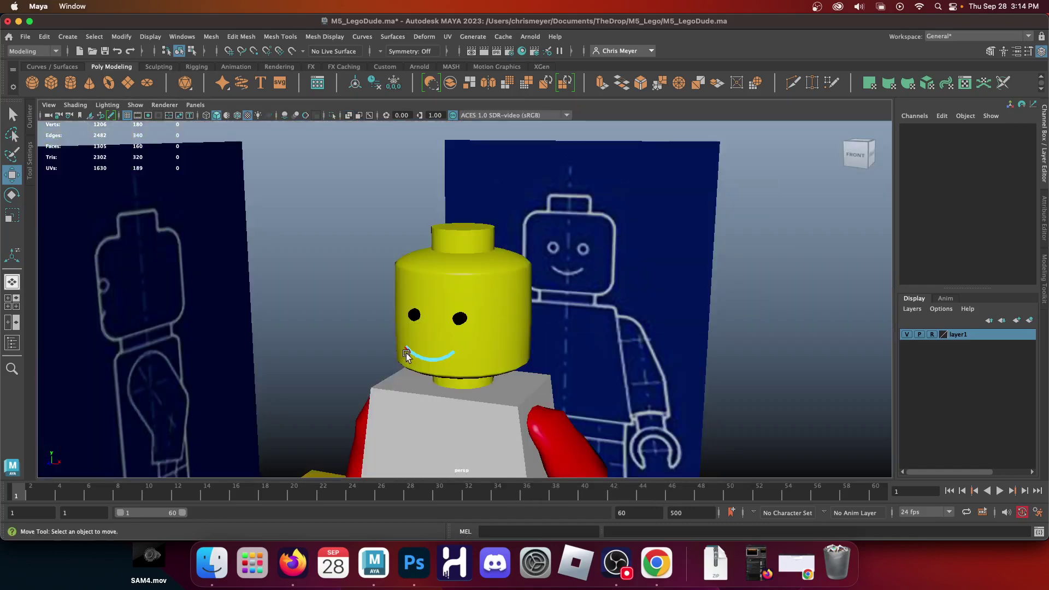
pyautogui.rightClick(409, 352)
pyautogui.click(462, 199)
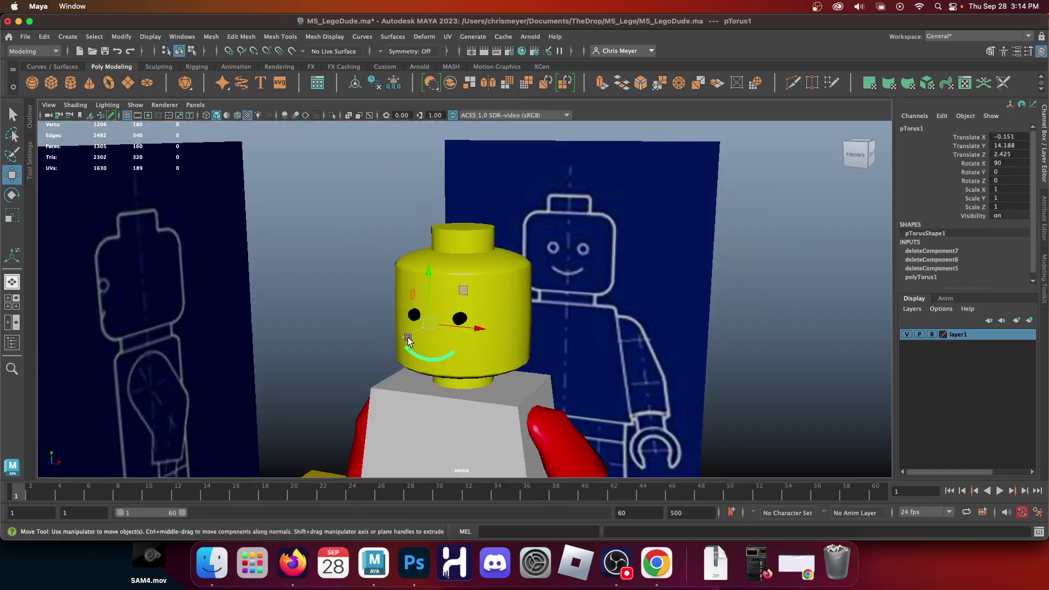
pyautogui.moveTo(408, 339); pyautogui.dragTo(417, 332)
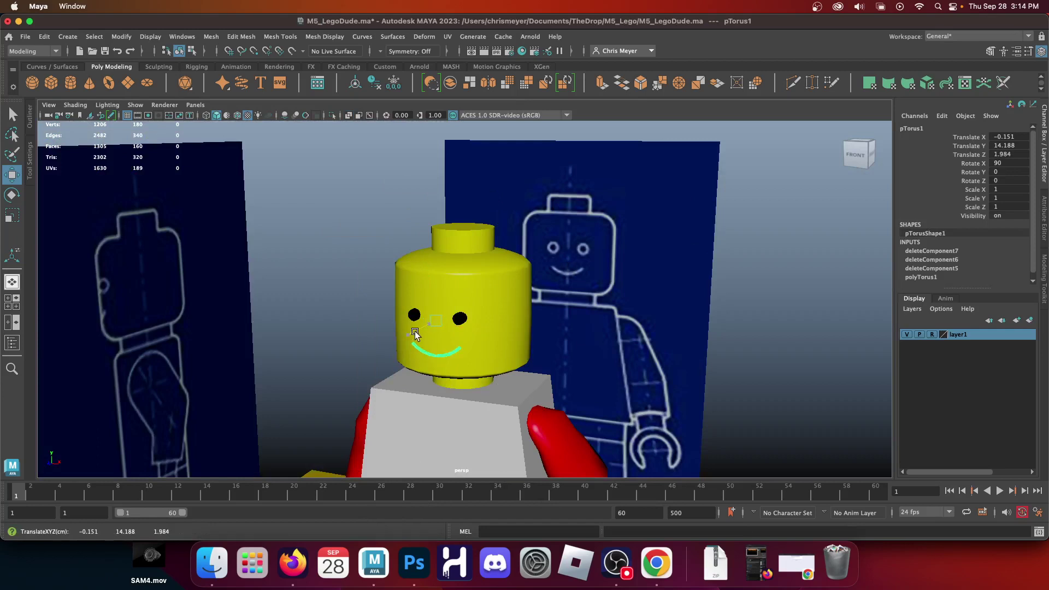
pyautogui.click(350, 275)
# Step: Orbit, dolly out and pan to view the whole finished minifigure
pyautogui.keyDown('alt'); pyautogui.moveTo(350, 275); pyautogui.dragTo(330, 292); pyautogui.keyUp('alt')
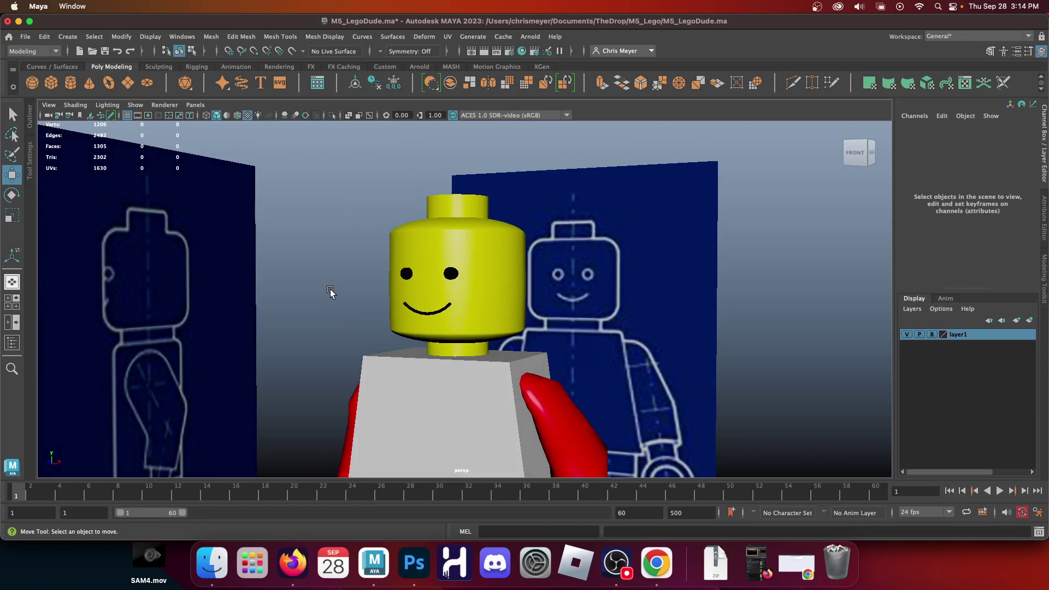
pyautogui.keyDown('alt'); pyautogui.moveTo(335, 305); pyautogui.dragTo(287, 287, button='right'); pyautogui.keyUp('alt')
pyautogui.keyDown('alt'); pyautogui.moveTo(287, 287); pyautogui.dragTo(302, 313, button='middle'); pyautogui.keyUp('alt')
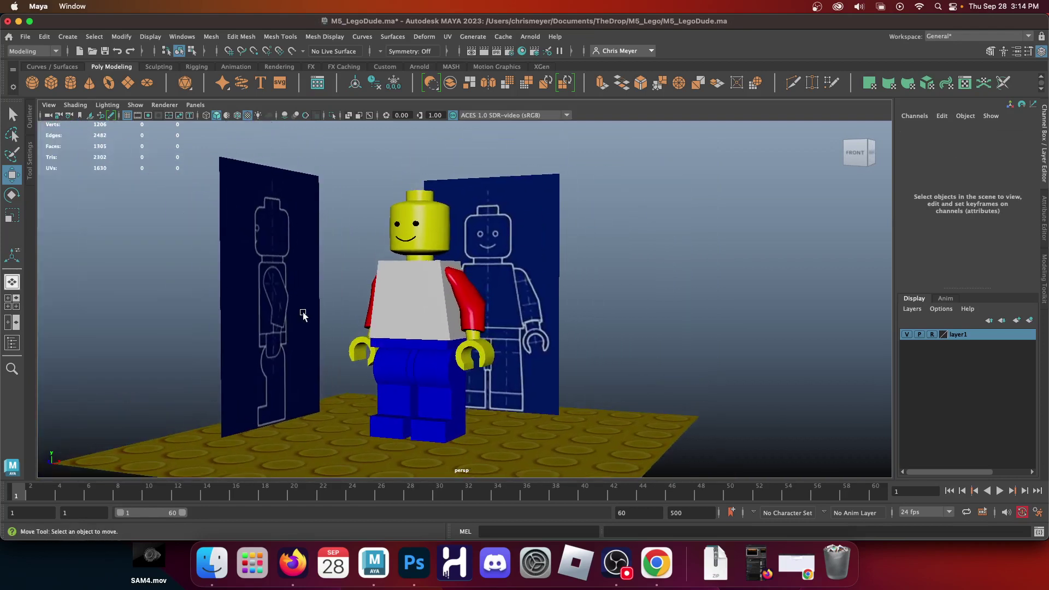